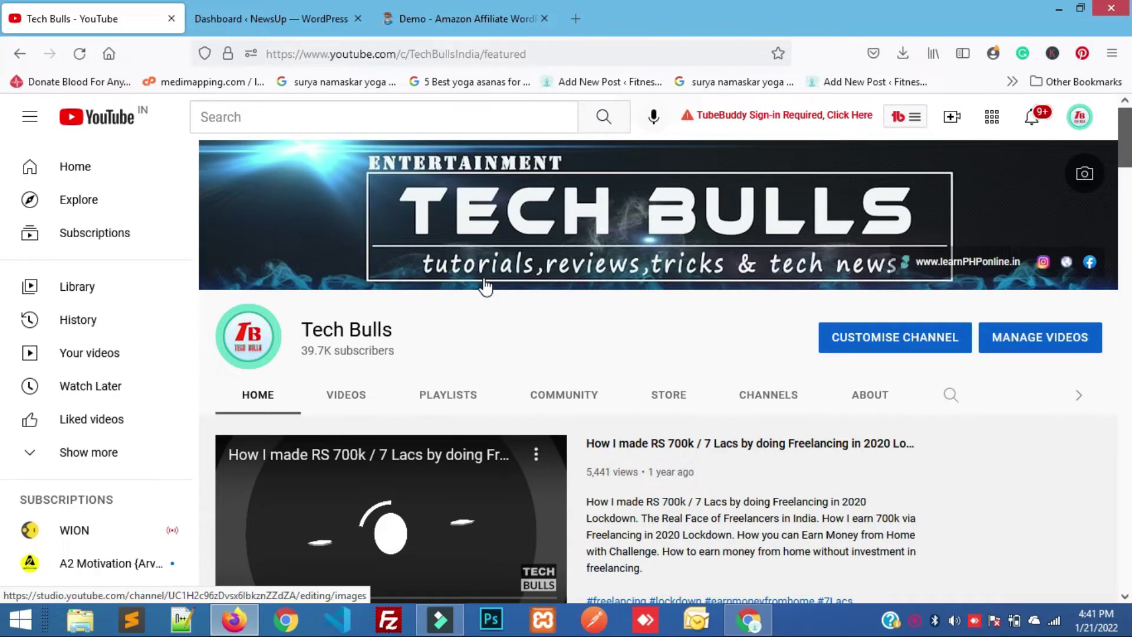
Browse the channel's playlists and uploaded videos, then return to its home page.
{"action": "scroll", "coordinate": [406, 318], "scroll_direction": "down", "scroll_amount": 2}
{"action": "left_click", "coordinate": [395, 324]}
{"action": "left_click", "coordinate": [343, 325]}
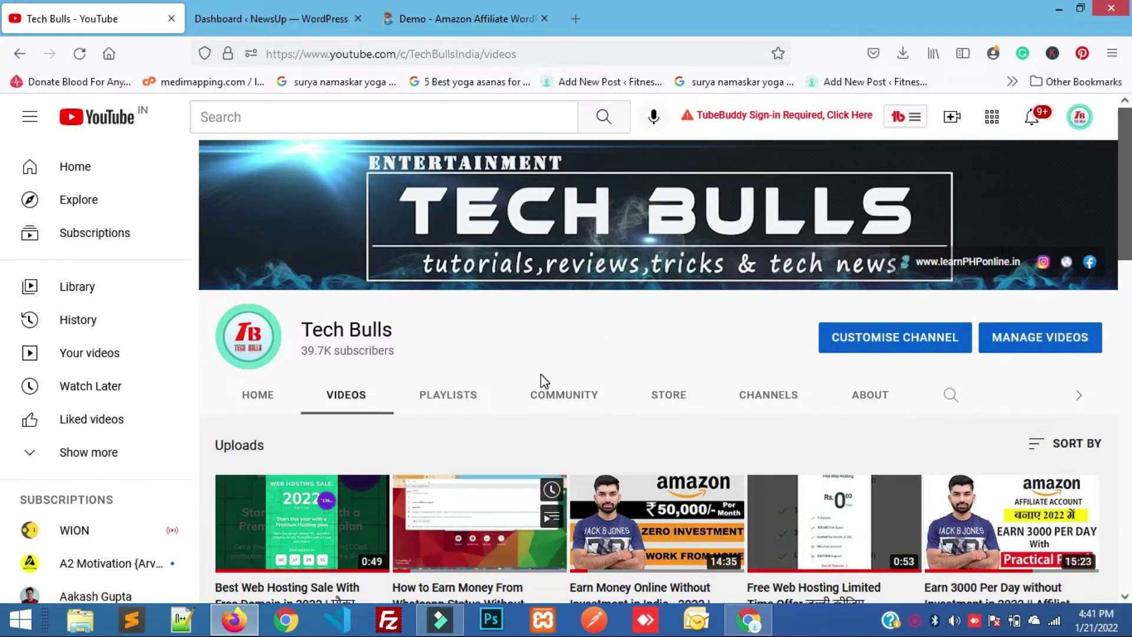
{"action": "scroll", "coordinate": [539, 379], "scroll_direction": "down", "scroll_amount": 2}
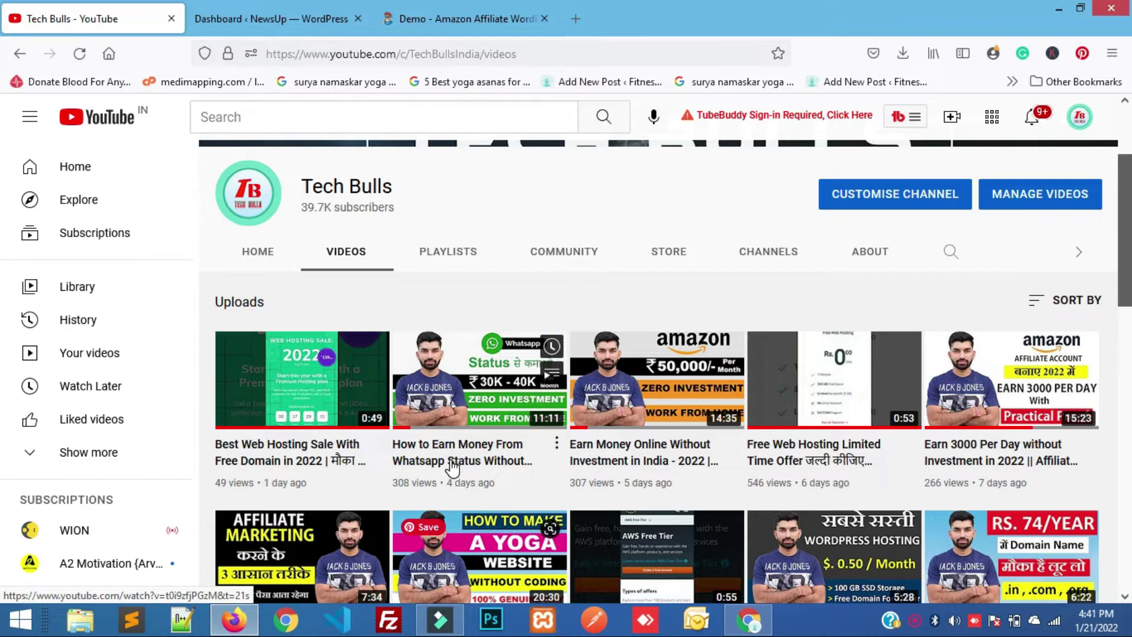
{"action": "scroll", "coordinate": [450, 413], "scroll_direction": "up", "scroll_amount": 2}
{"action": "left_click", "coordinate": [263, 324]}
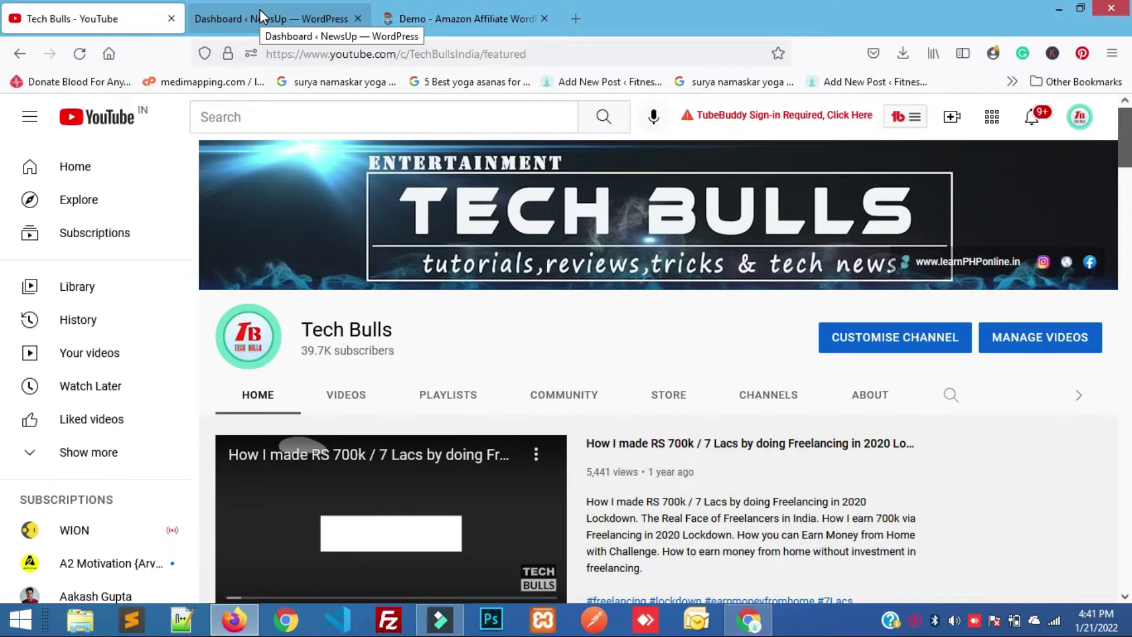
Go to the NewsUp dashboard and open Appearance > Themes.
{"action": "left_click", "coordinate": [261, 13]}
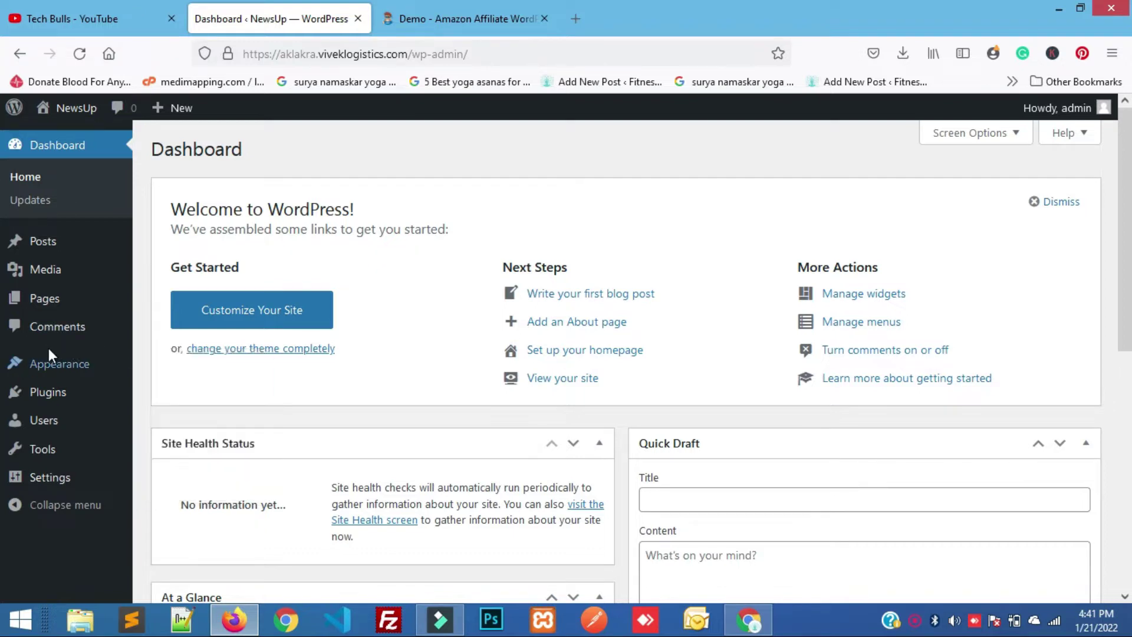
{"action": "mouse_move", "coordinate": [52, 361]}
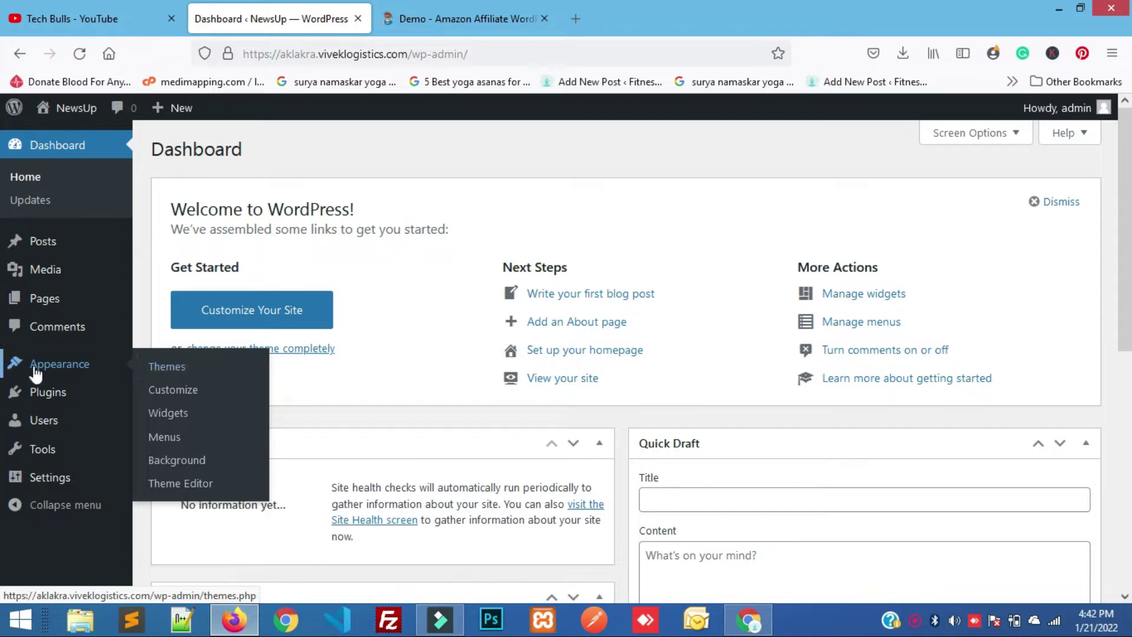
{"action": "left_click", "coordinate": [157, 371]}
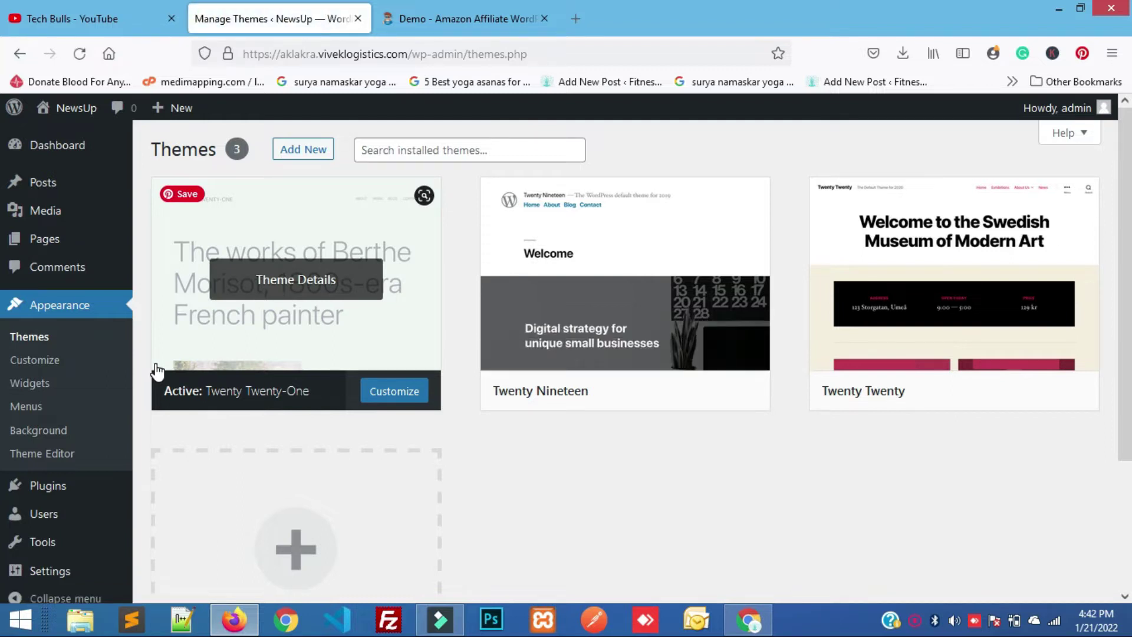
Browse the Add Themes page for new themes.
{"action": "left_click", "coordinate": [302, 151]}
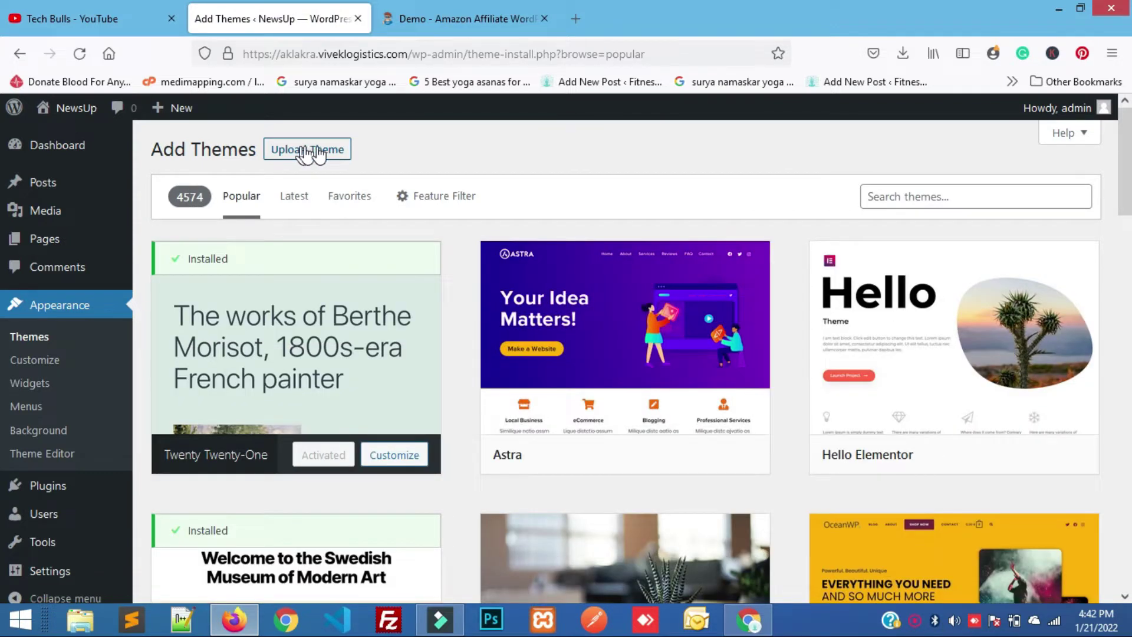
{"action": "scroll", "coordinate": [500, 502], "scroll_direction": "down", "scroll_amount": 12}
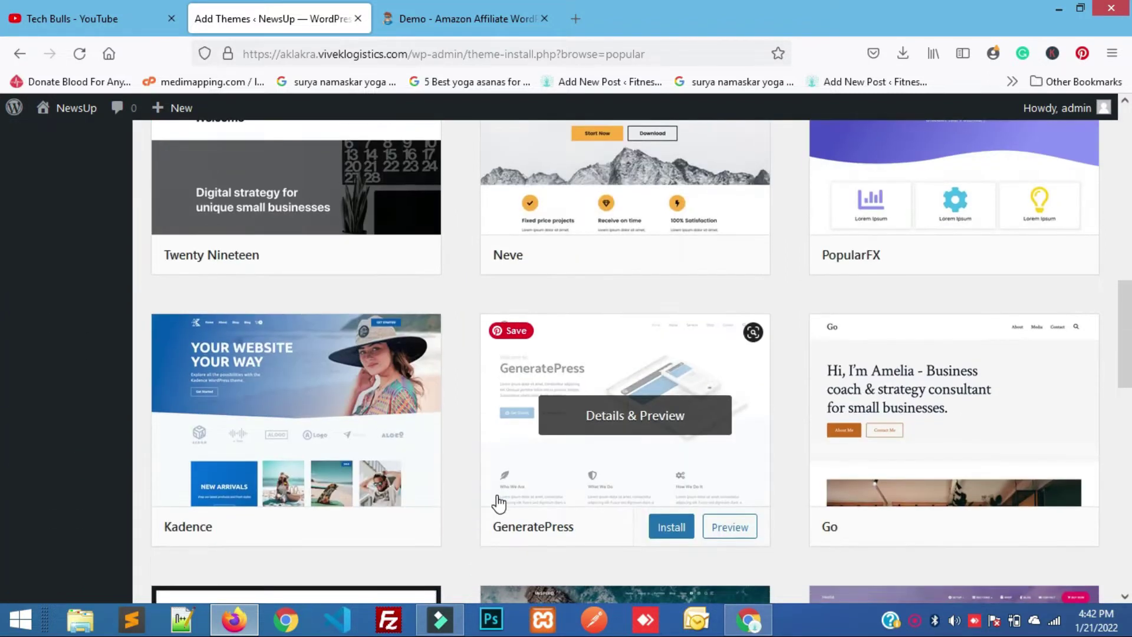
{"action": "scroll", "coordinate": [498, 504], "scroll_direction": "down", "scroll_amount": 4}
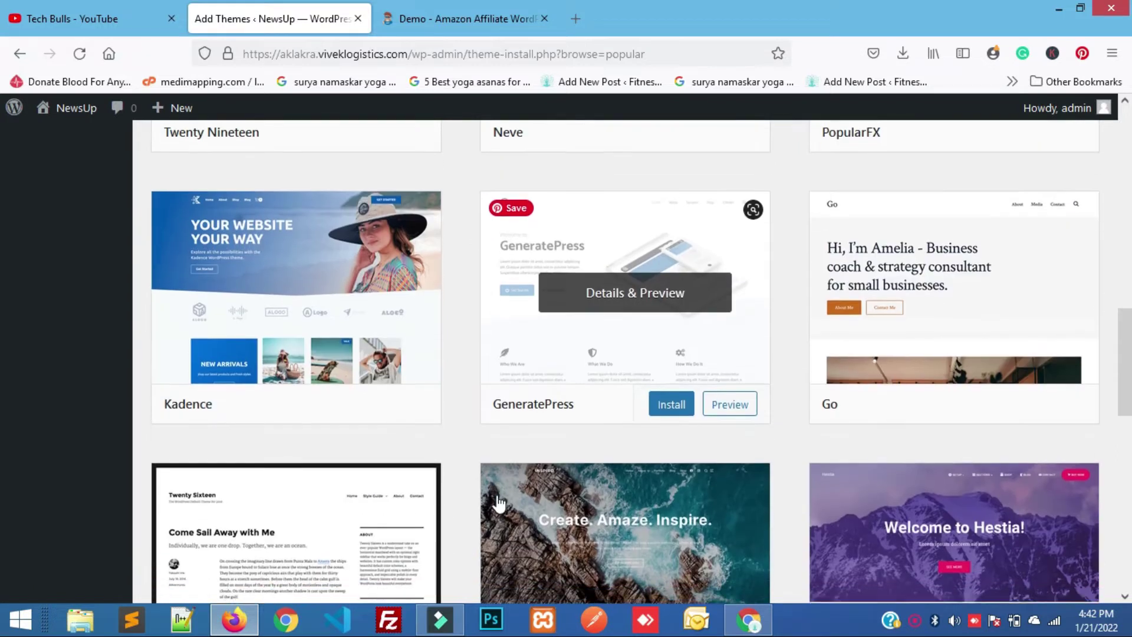
{"action": "scroll", "coordinate": [499, 505], "scroll_direction": "up", "scroll_amount": 8}
{"action": "scroll", "coordinate": [495, 533], "scroll_direction": "up", "scroll_amount": 10}
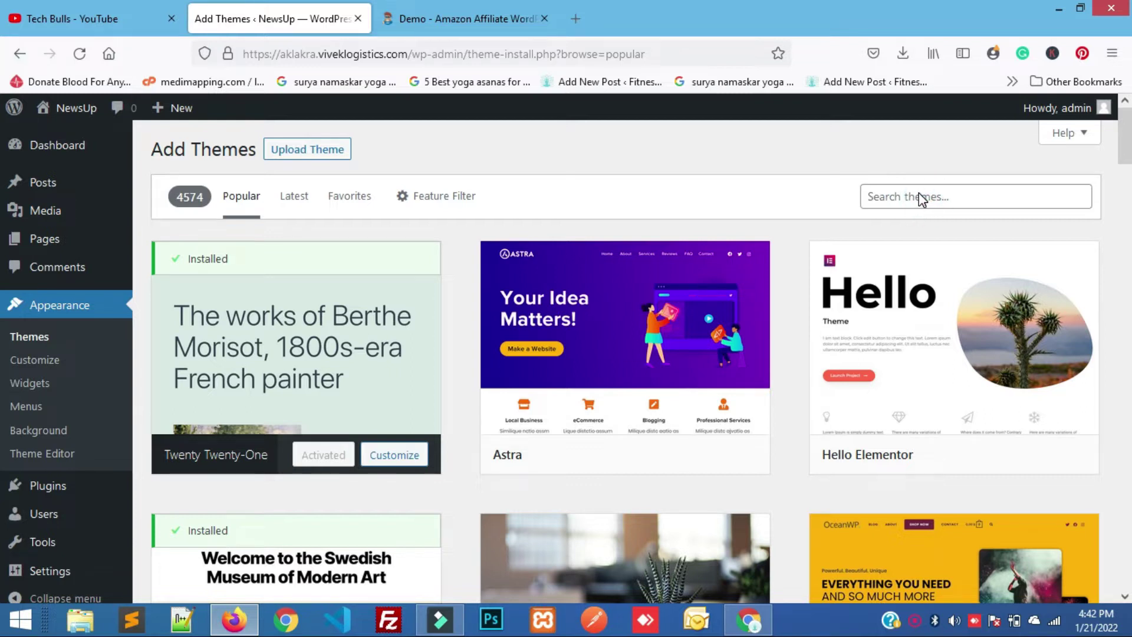
Search the theme directory for 'newsup' and install the Newsup theme.
{"action": "left_click", "coordinate": [906, 197]}
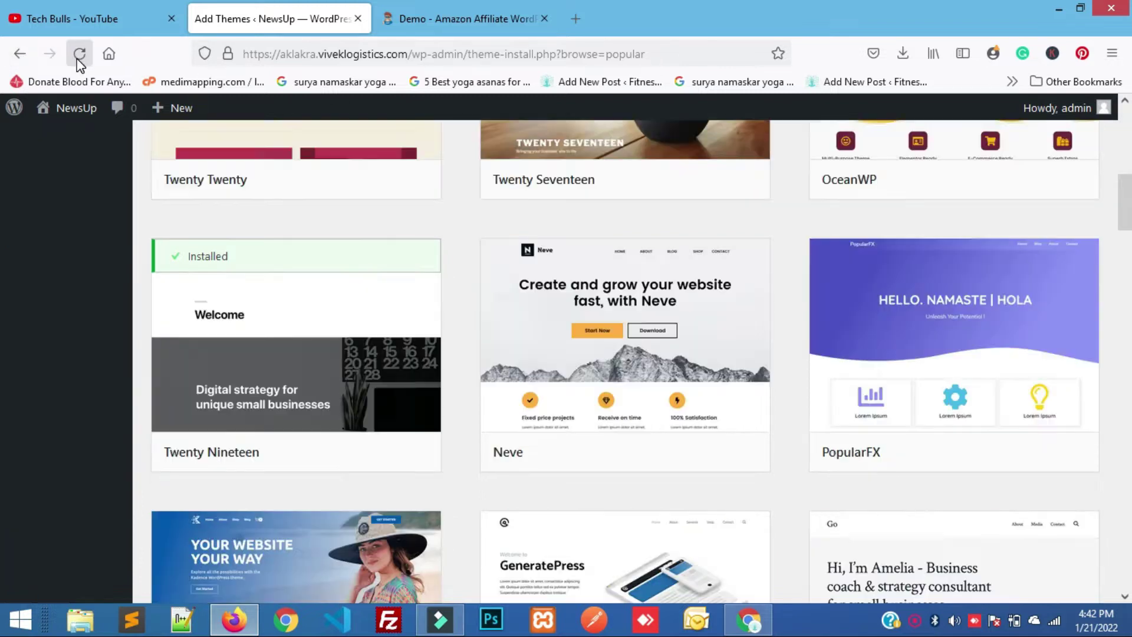
{"action": "left_click", "coordinate": [79, 55]}
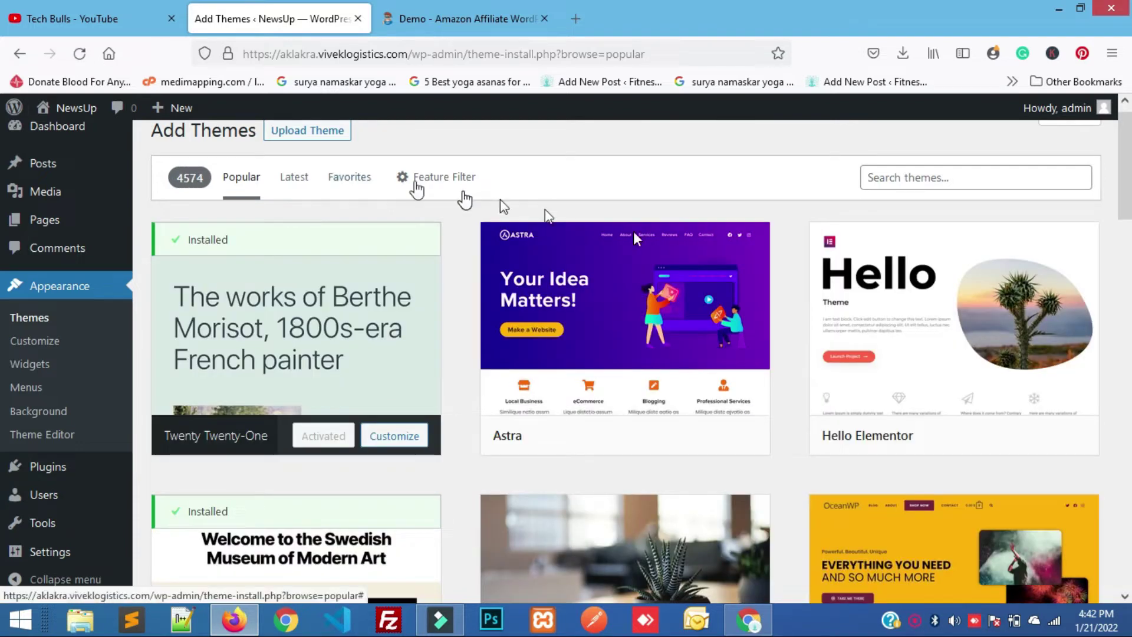
{"action": "left_click", "coordinate": [937, 179]}
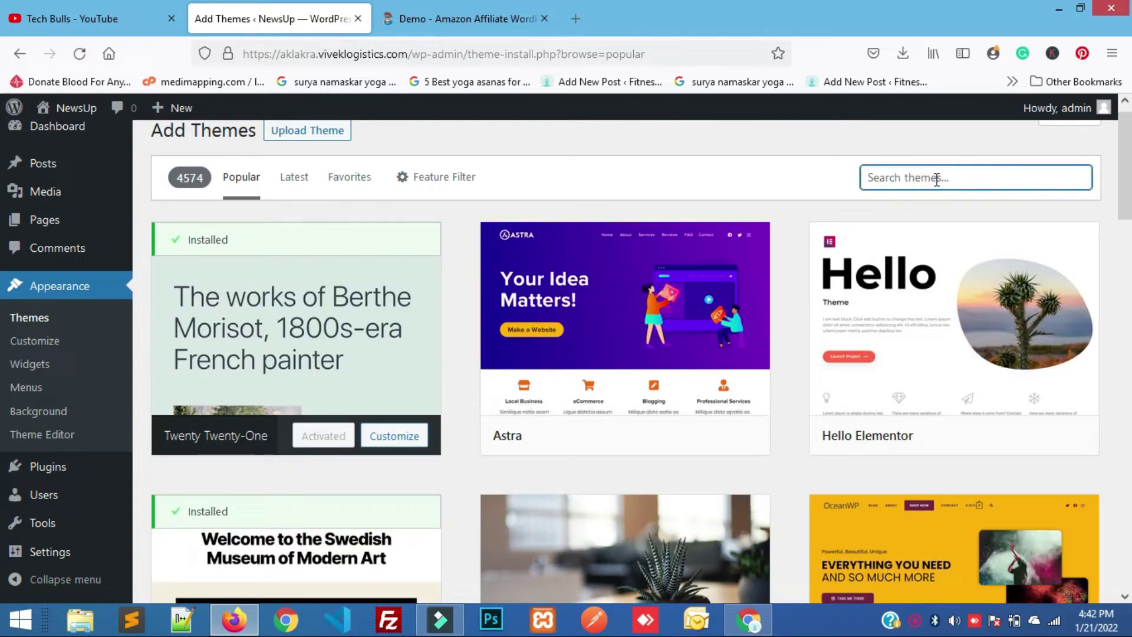
{"action": "type", "text": "news"}
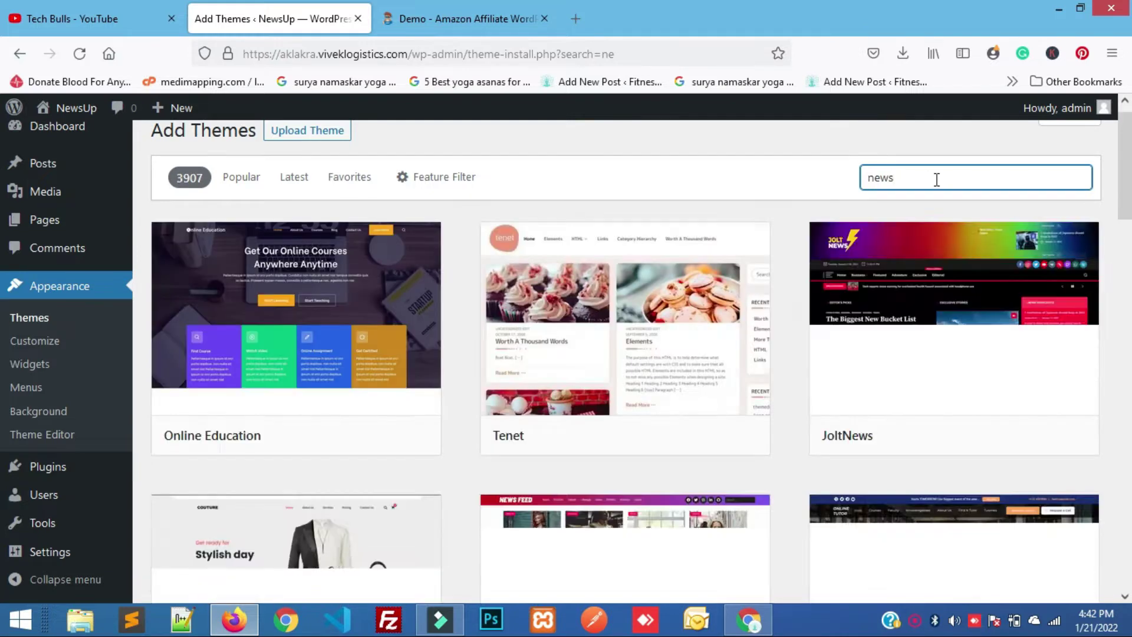
{"action": "type", "text": "up"}
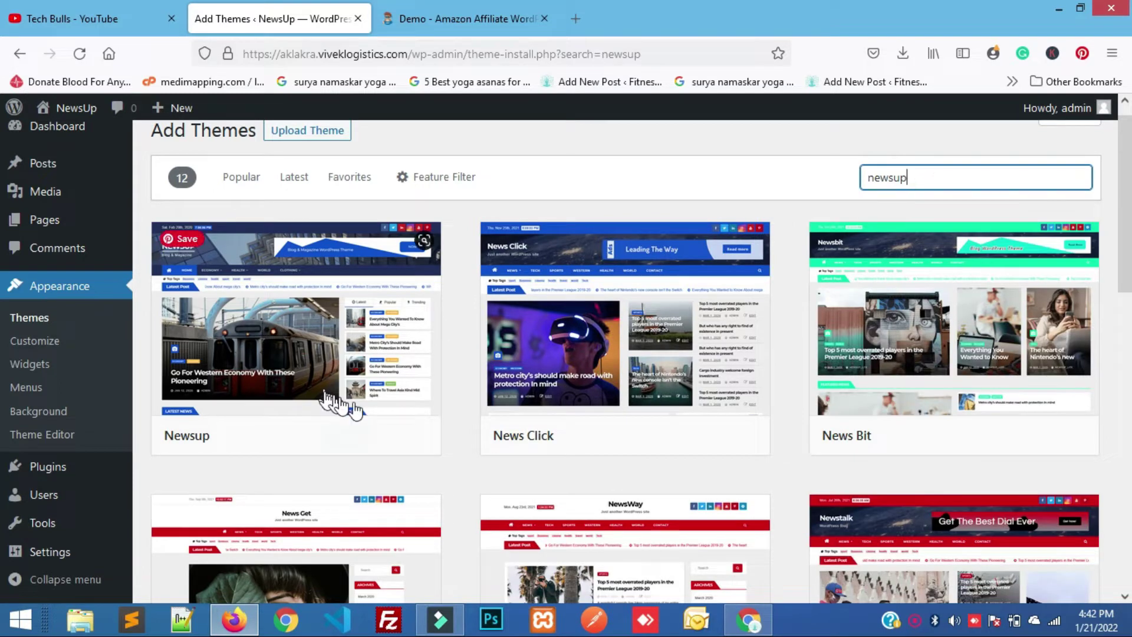
{"action": "mouse_move", "coordinate": [387, 407]}
{"action": "mouse_move", "coordinate": [607, 303]}
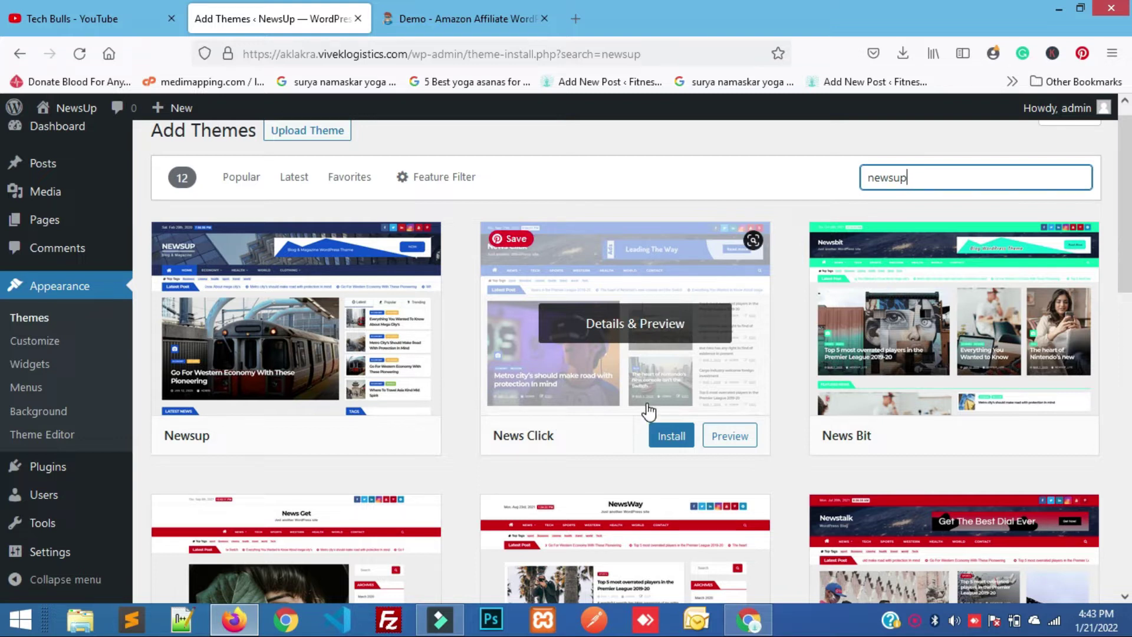
{"action": "mouse_move", "coordinate": [247, 380]}
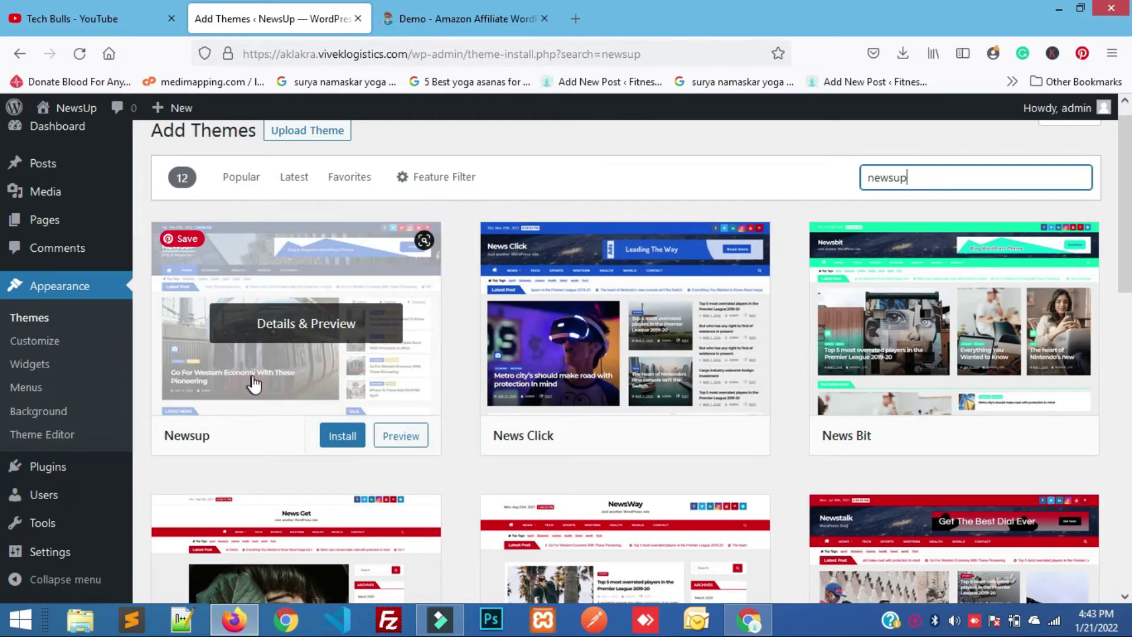
{"action": "left_click", "coordinate": [348, 439]}
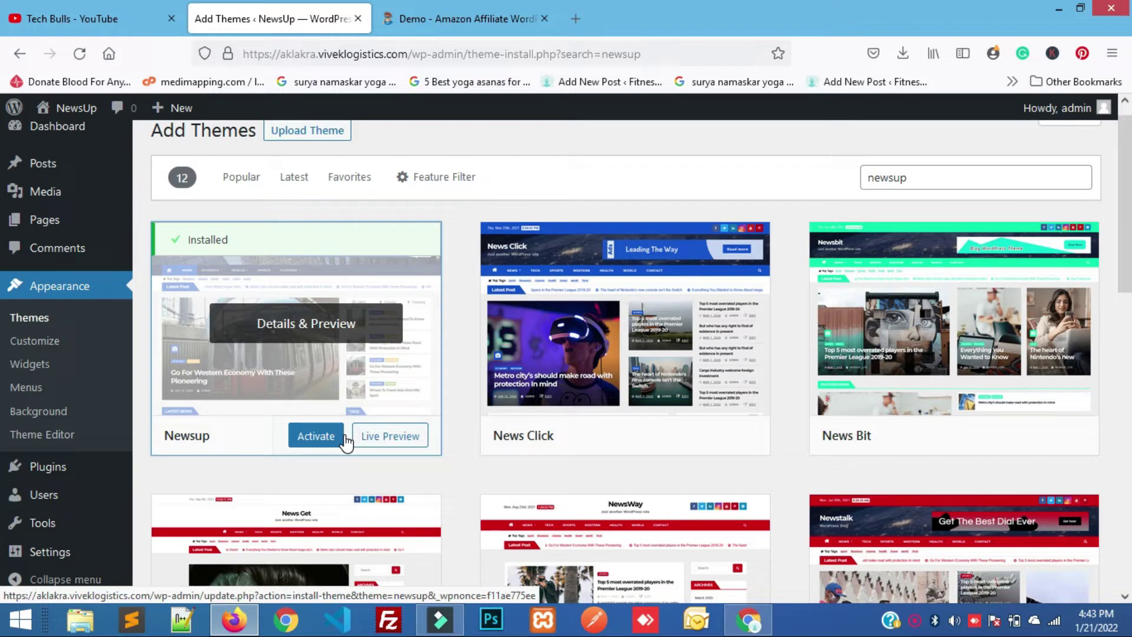
Activate the Newsup theme and go to its getting-started page.
{"action": "left_click", "coordinate": [307, 441]}
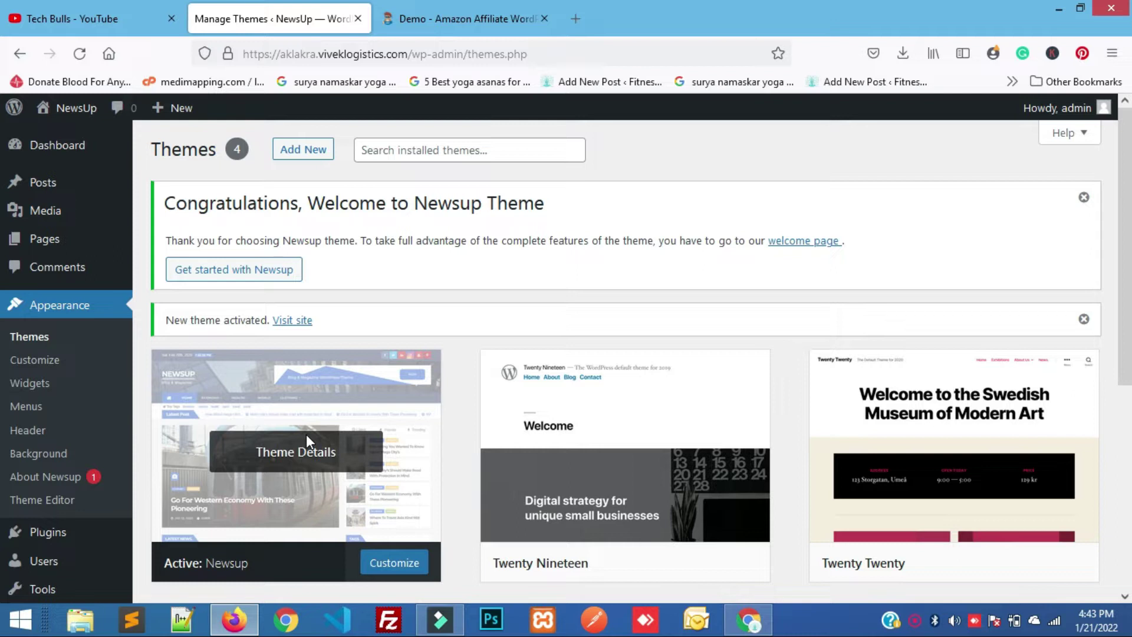
{"action": "left_click", "coordinate": [242, 281]}
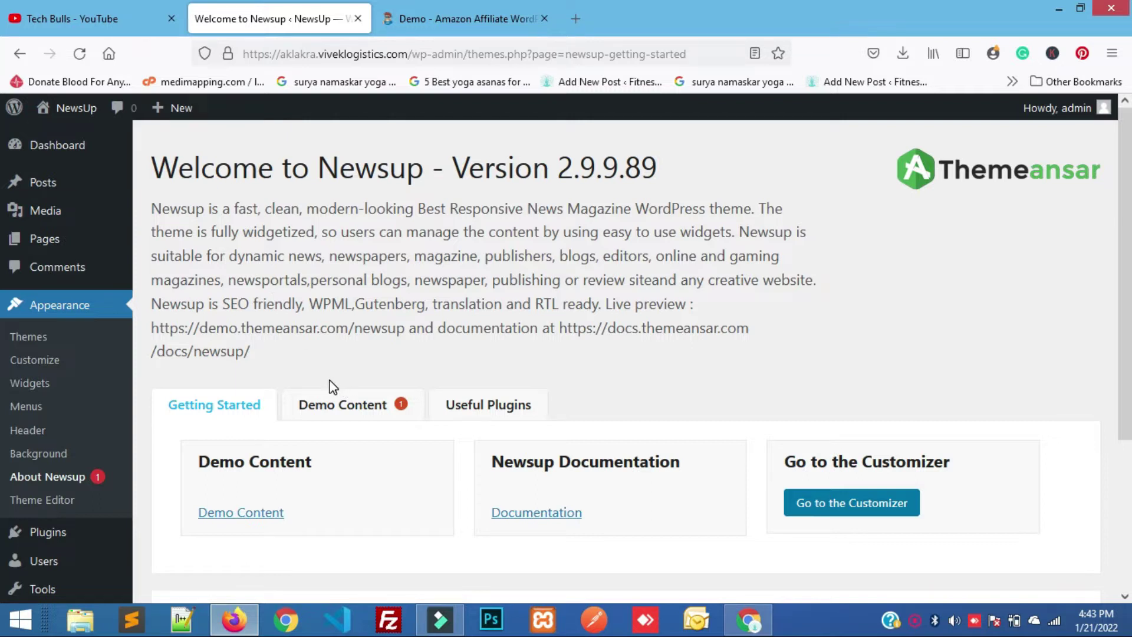
{"action": "scroll", "coordinate": [333, 387], "scroll_direction": "down", "scroll_amount": 2}
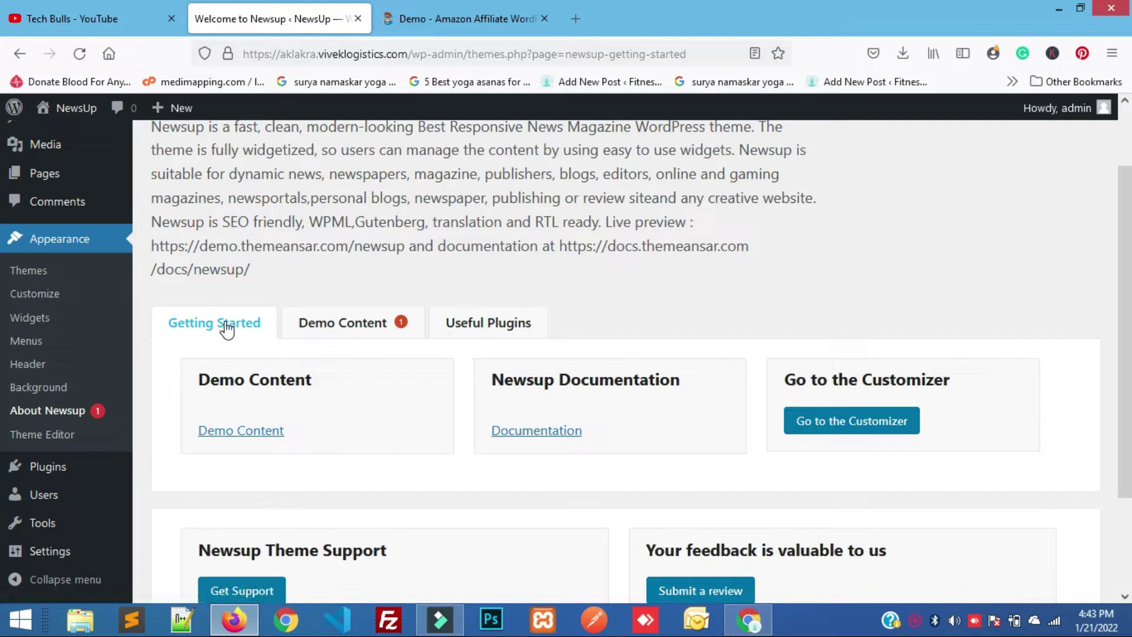
Install and activate the Ansar Demo Import plugin, then launch the Demo Importer separately.
{"action": "left_click", "coordinate": [342, 326]}
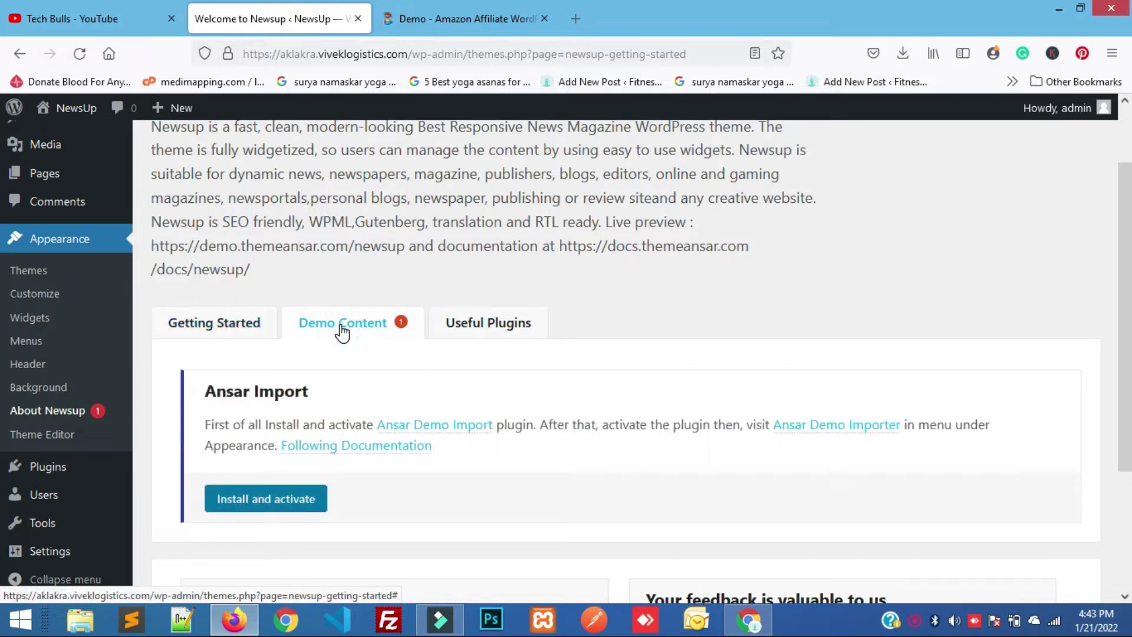
{"action": "left_click", "coordinate": [255, 501]}
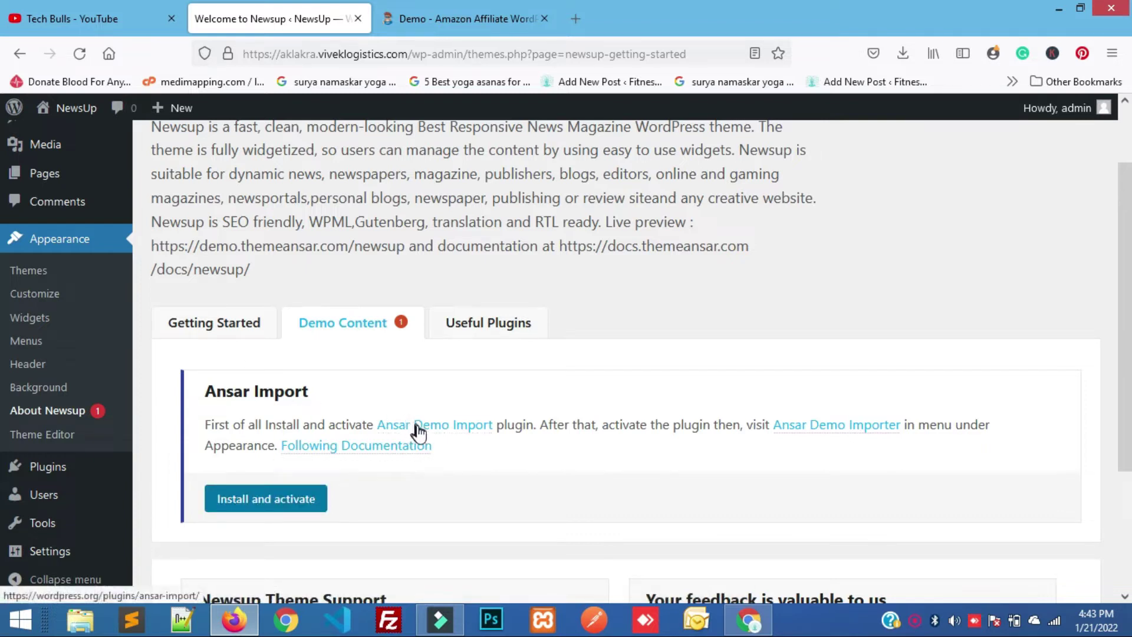
{"action": "left_click", "coordinate": [248, 498]}
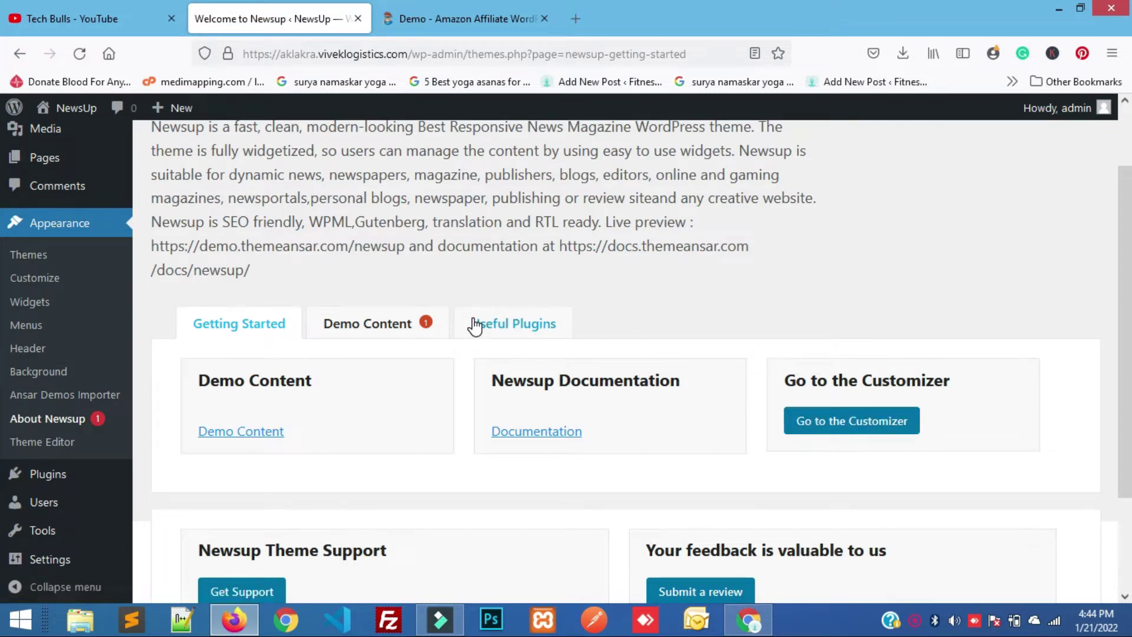
{"action": "scroll", "coordinate": [289, 411], "scroll_direction": "down", "scroll_amount": 2}
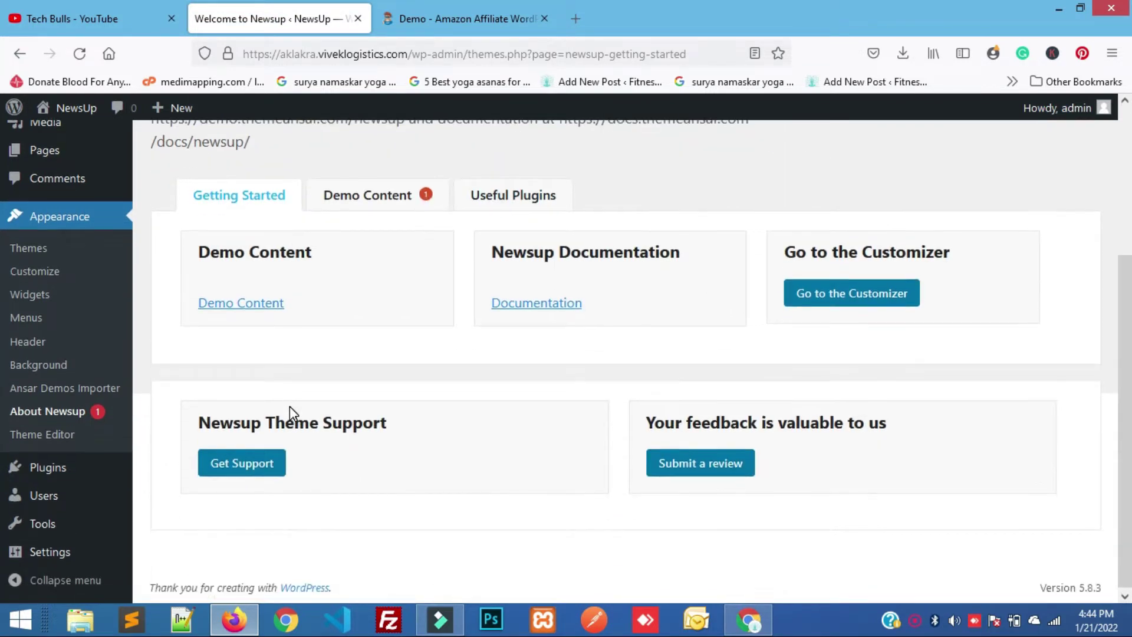
{"action": "scroll", "coordinate": [224, 401], "scroll_direction": "up", "scroll_amount": 3}
{"action": "left_click", "coordinate": [241, 465]}
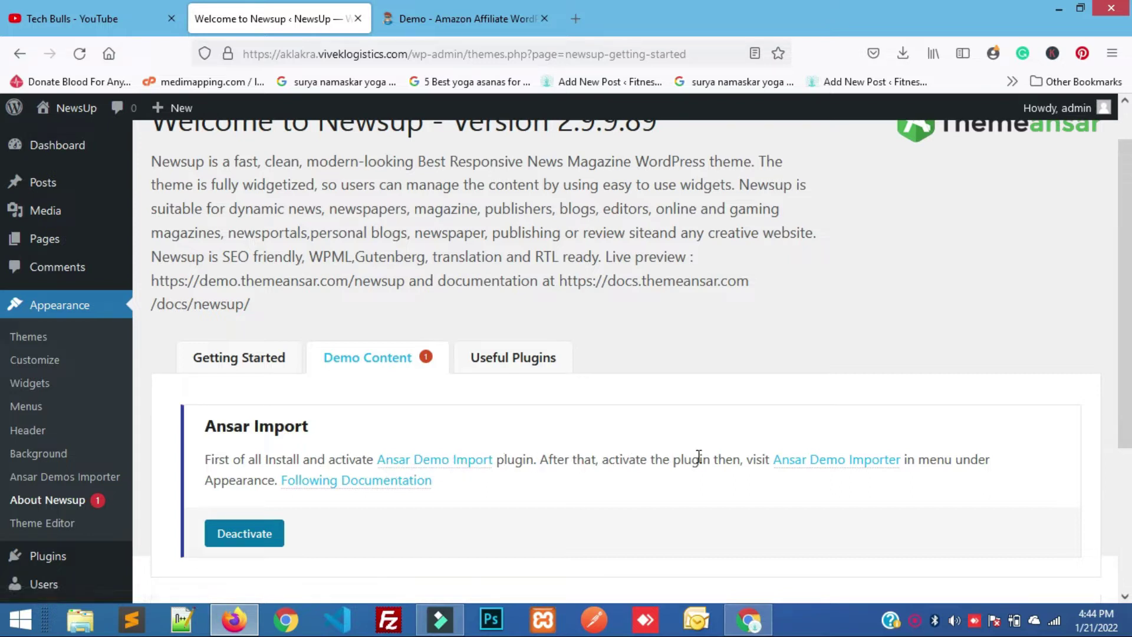
{"action": "left_click", "coordinate": [806, 468]}
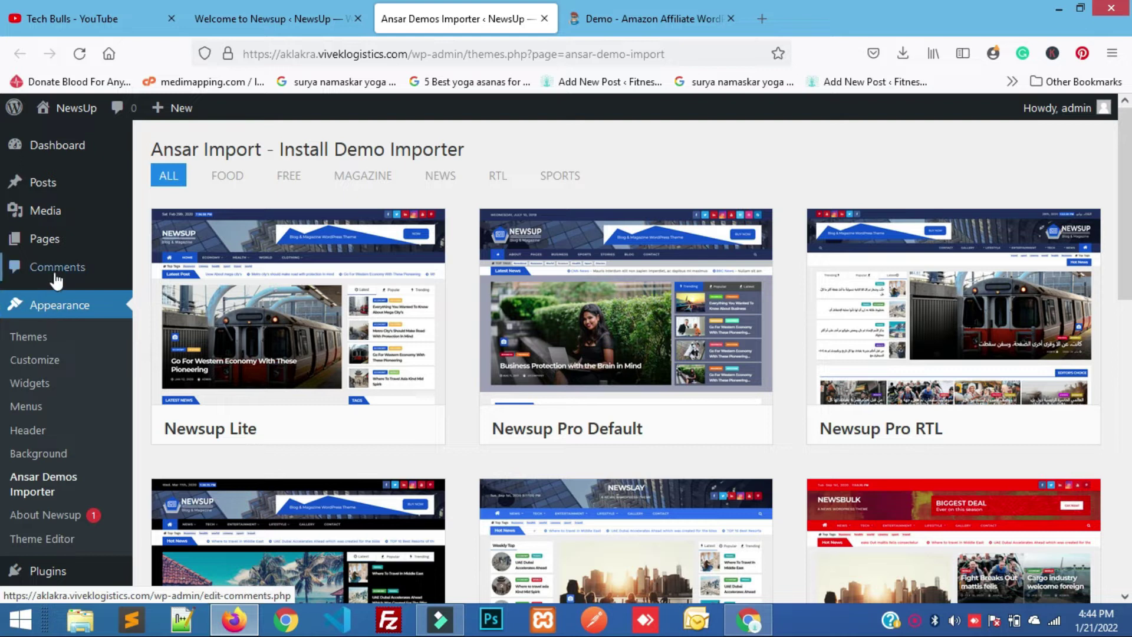
Return to the Ansar demo importer gallery and scroll through the available demos.
{"action": "left_click", "coordinate": [249, 10]}
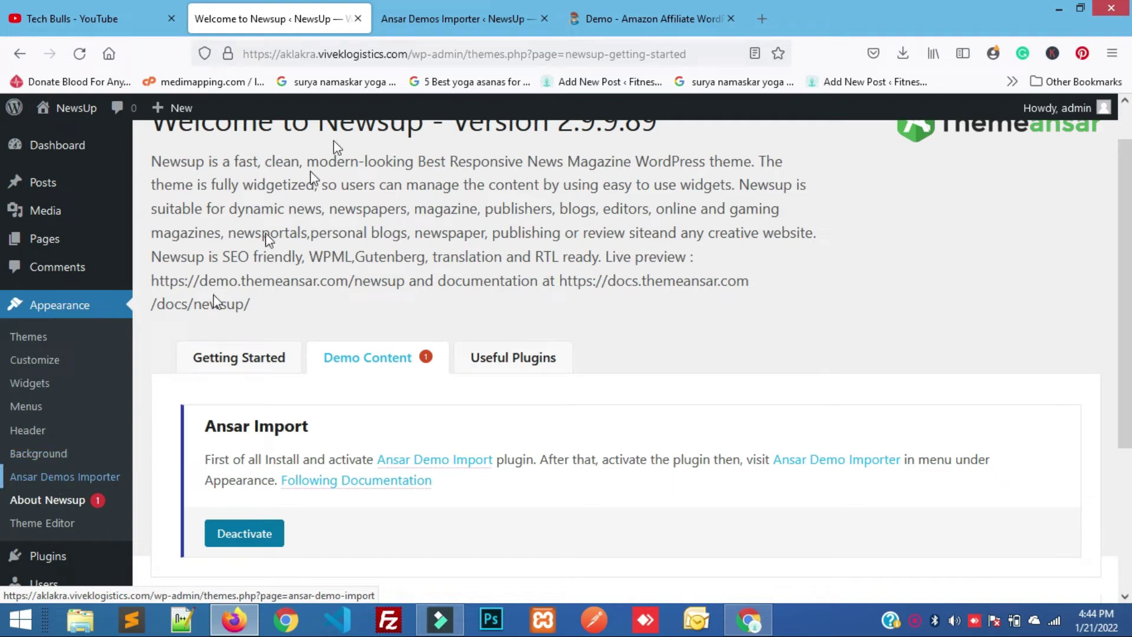
{"action": "left_click", "coordinate": [430, 20]}
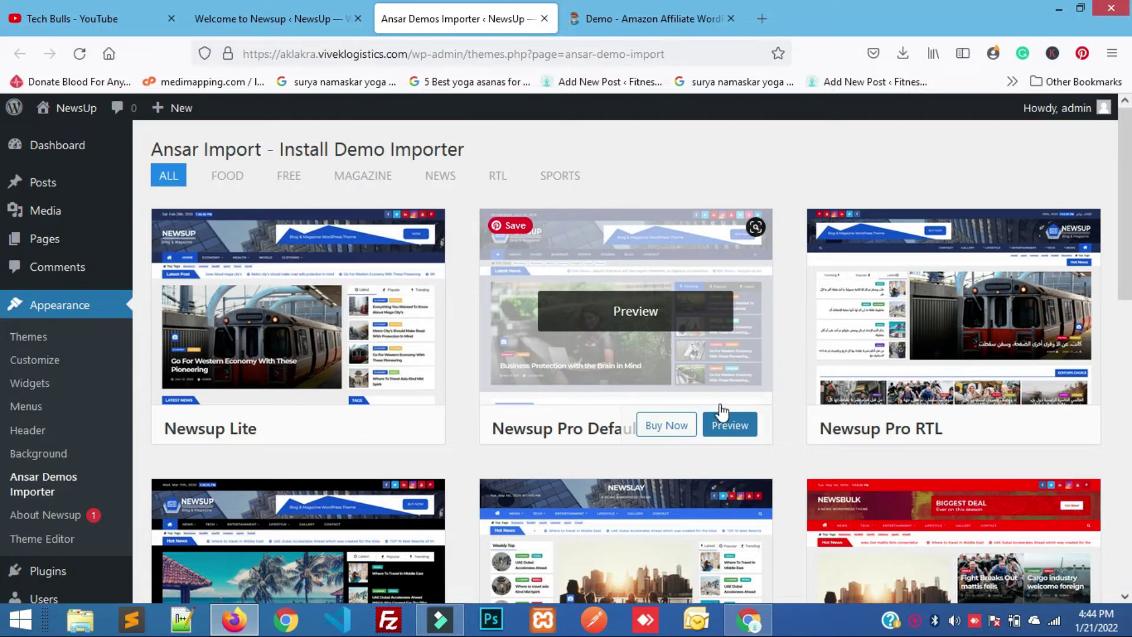
{"action": "scroll", "coordinate": [723, 411], "scroll_direction": "down", "scroll_amount": 3}
{"action": "scroll", "coordinate": [723, 411], "scroll_direction": "up", "scroll_amount": 3}
{"action": "scroll", "coordinate": [701, 494], "scroll_direction": "down", "scroll_amount": 2}
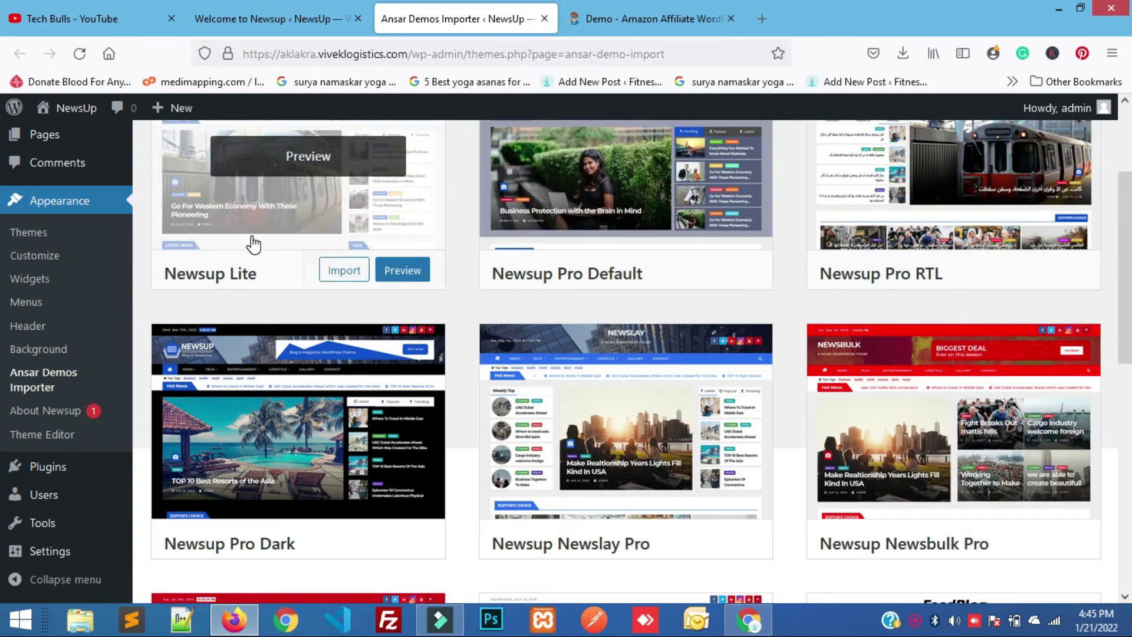
{"action": "scroll", "coordinate": [253, 244], "scroll_direction": "up", "scroll_amount": 3}
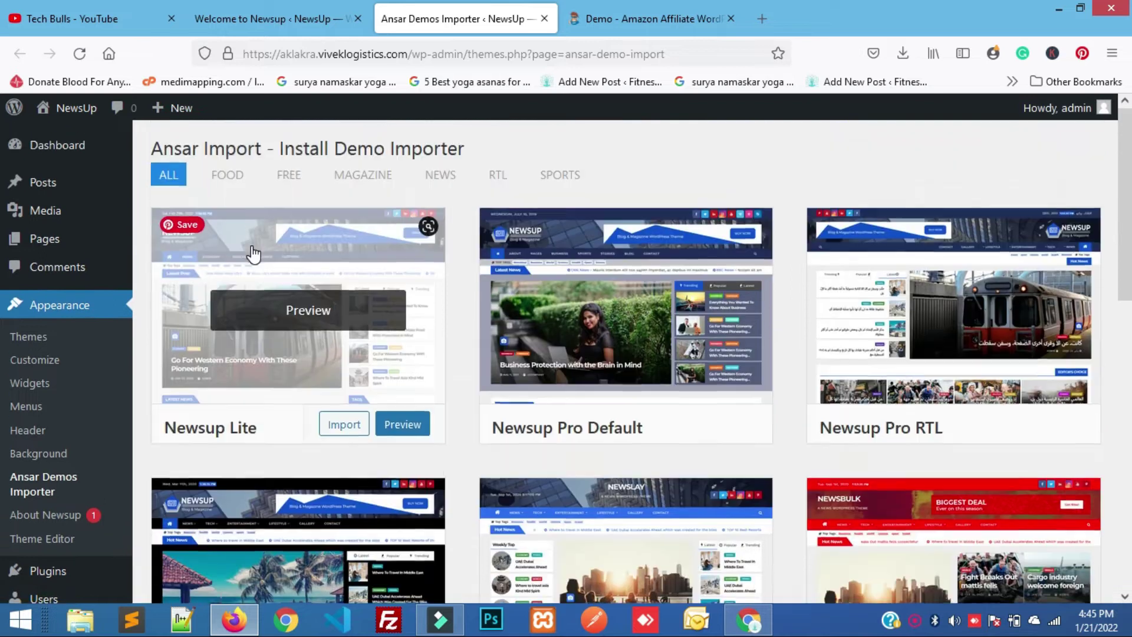
Compare the Food, Free, Magazine, News, RTL and Sports filters, then import Newsup Lite from FREE.
{"action": "left_click", "coordinate": [227, 180]}
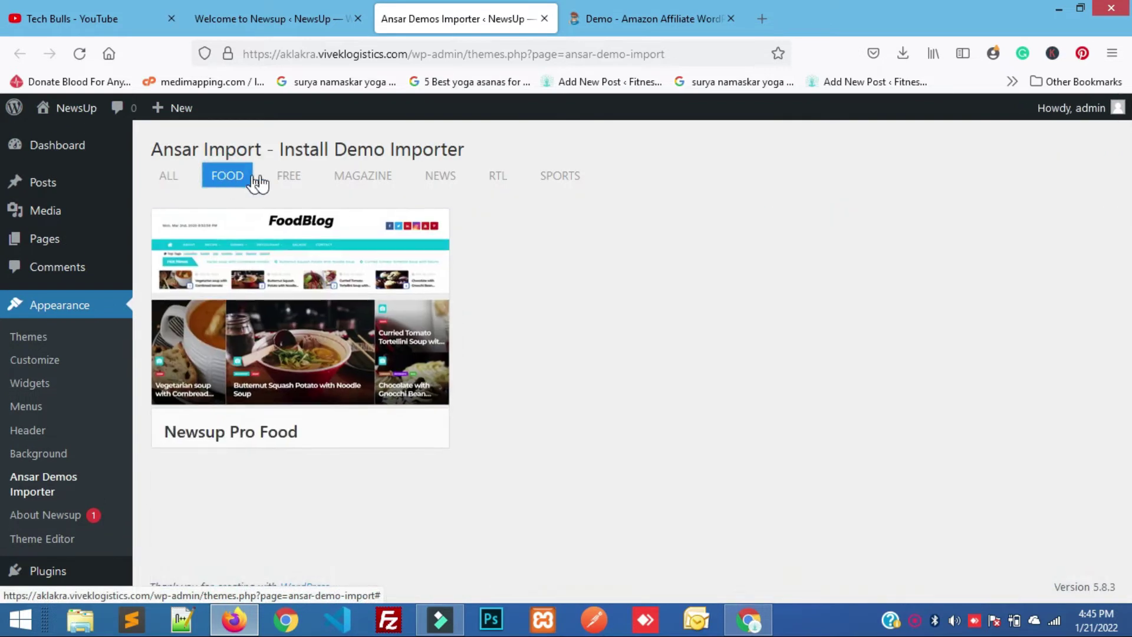
{"action": "left_click", "coordinate": [291, 183]}
{"action": "left_click", "coordinate": [363, 178]}
{"action": "left_click", "coordinate": [450, 179]}
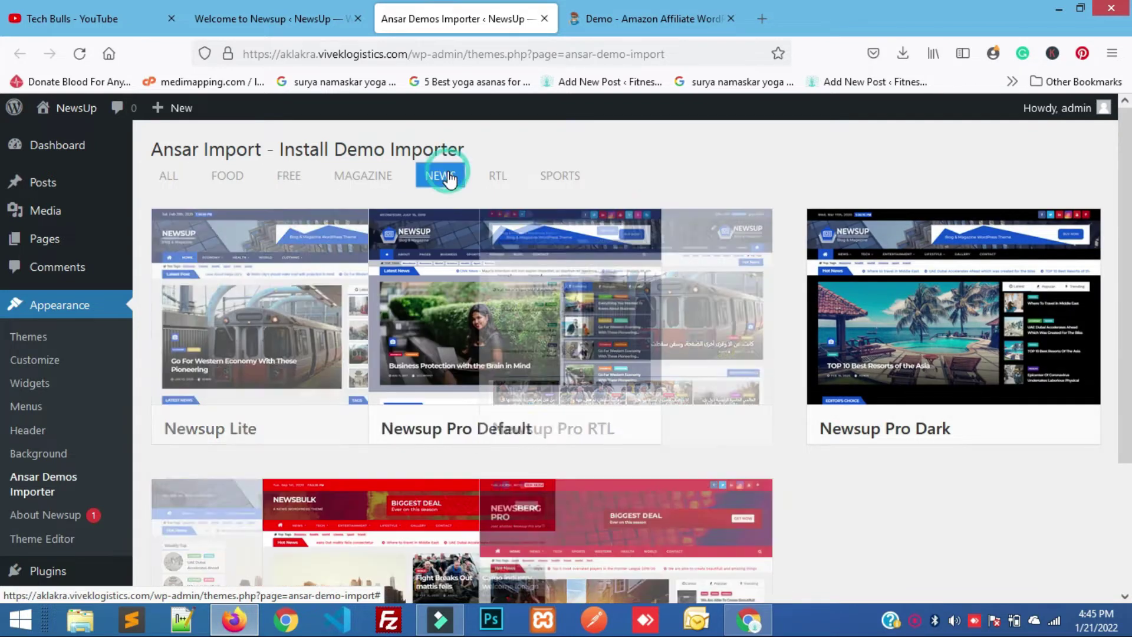
{"action": "left_click", "coordinate": [497, 177]}
{"action": "left_click", "coordinate": [567, 180]}
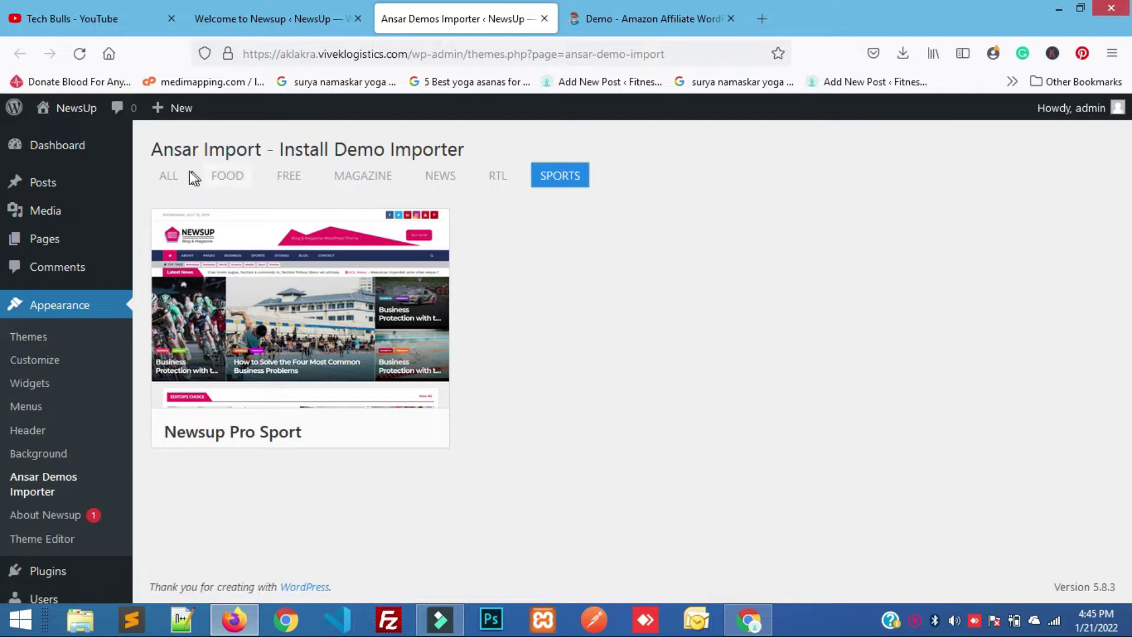
{"action": "left_click", "coordinate": [169, 176]}
{"action": "left_click", "coordinate": [289, 176]}
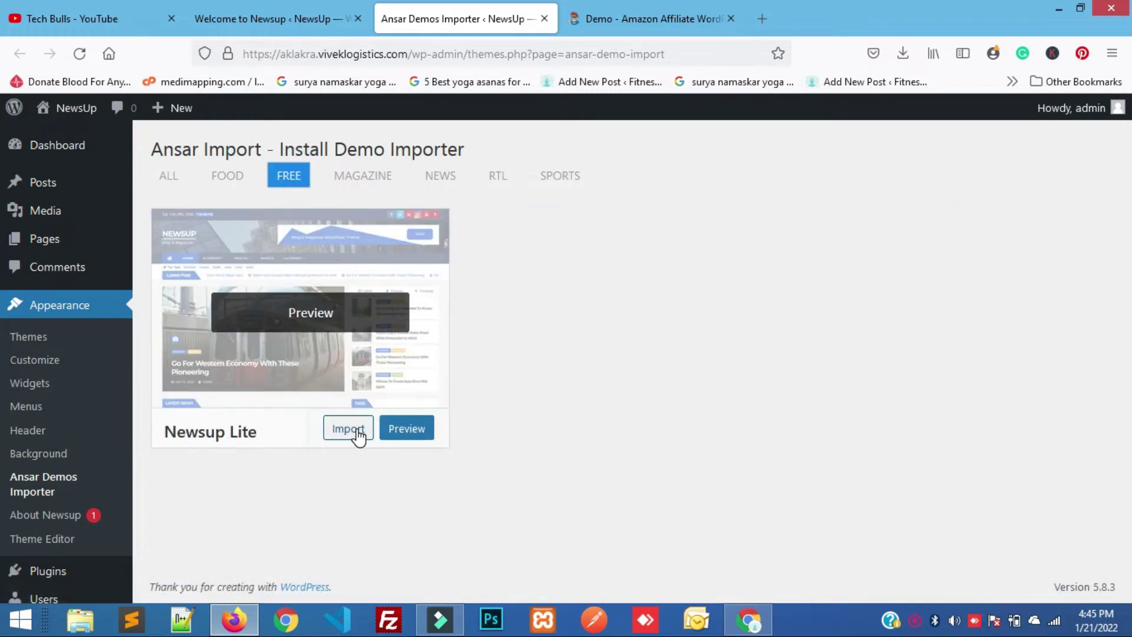
{"action": "left_click", "coordinate": [358, 433]}
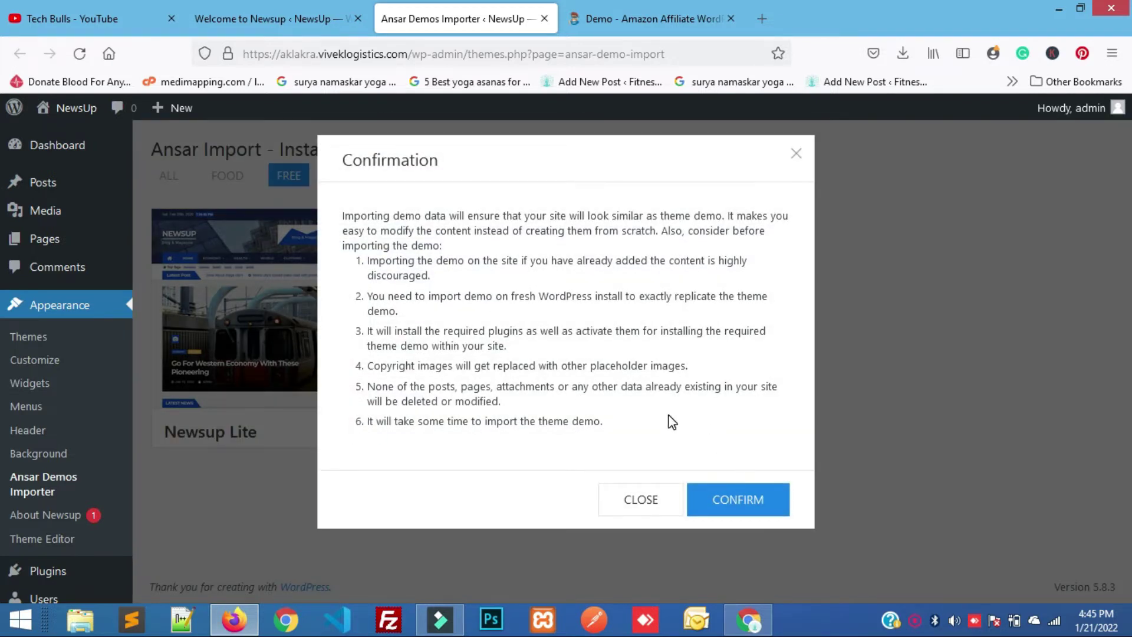
{"action": "left_click", "coordinate": [718, 502]}
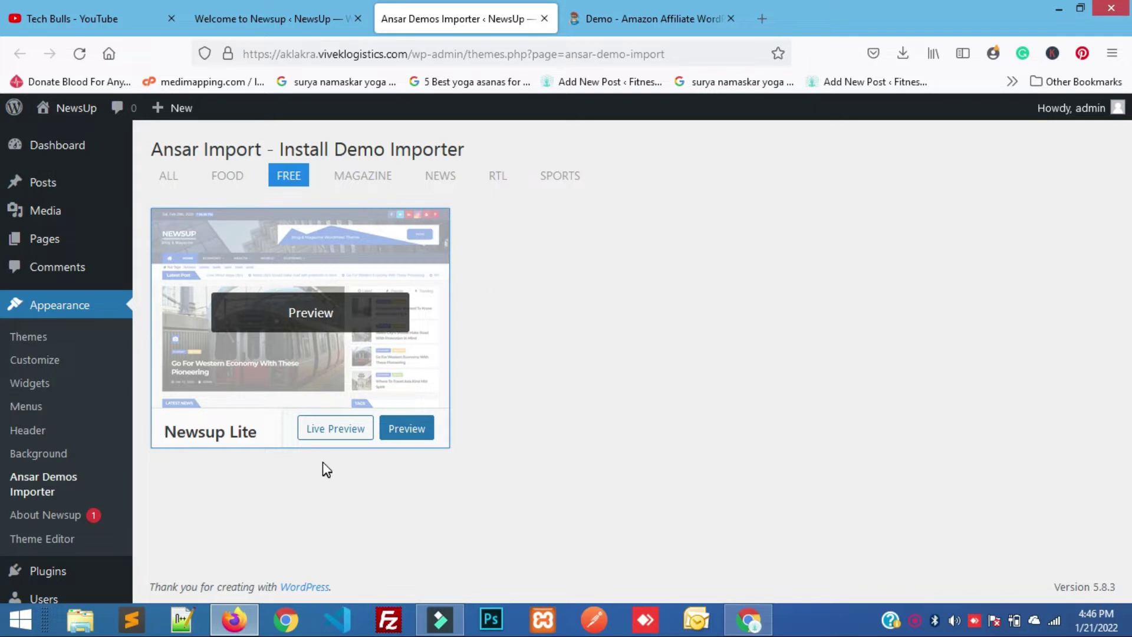
Open the Newsup Lite Live Preview of the site in a new browser tab.
{"action": "right_click", "coordinate": [324, 433]}
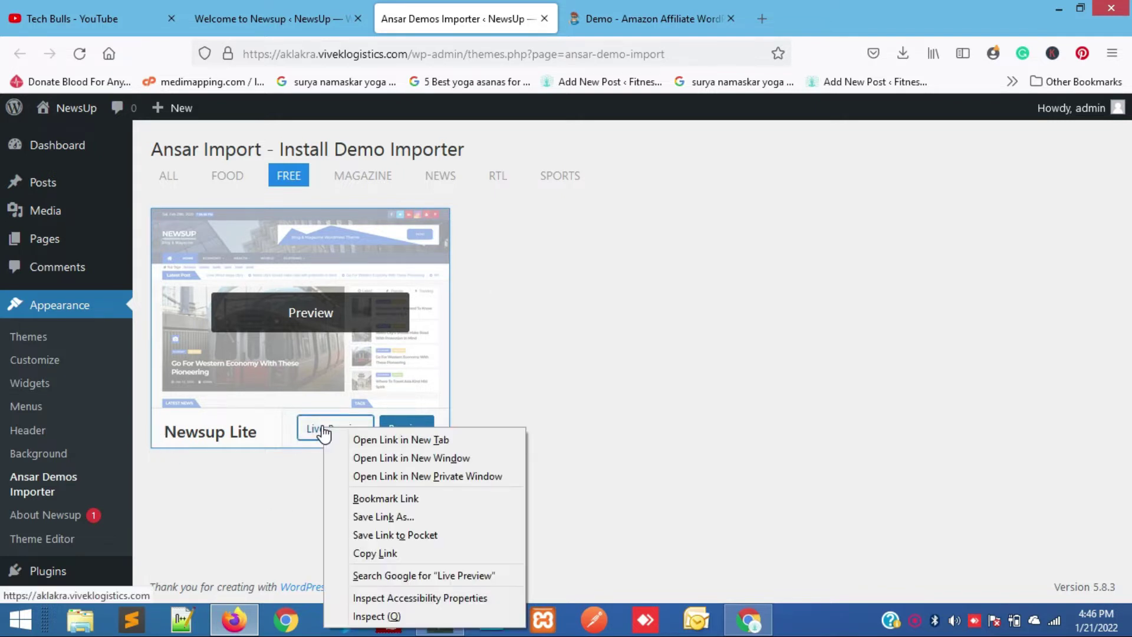
{"action": "left_click", "coordinate": [353, 441]}
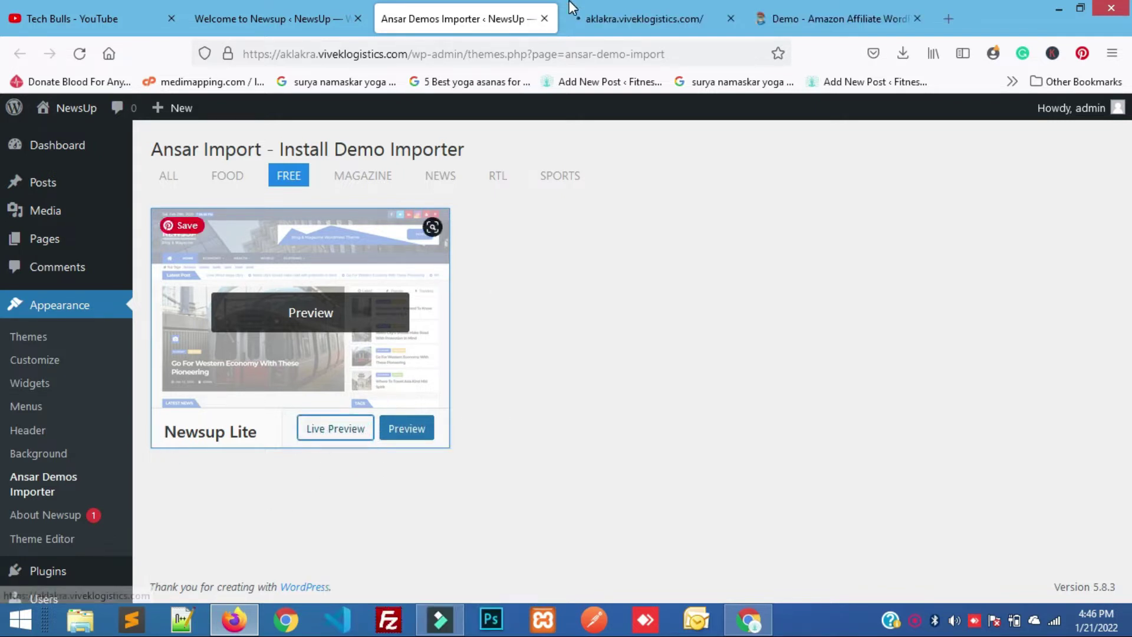
{"action": "left_click", "coordinate": [608, 8]}
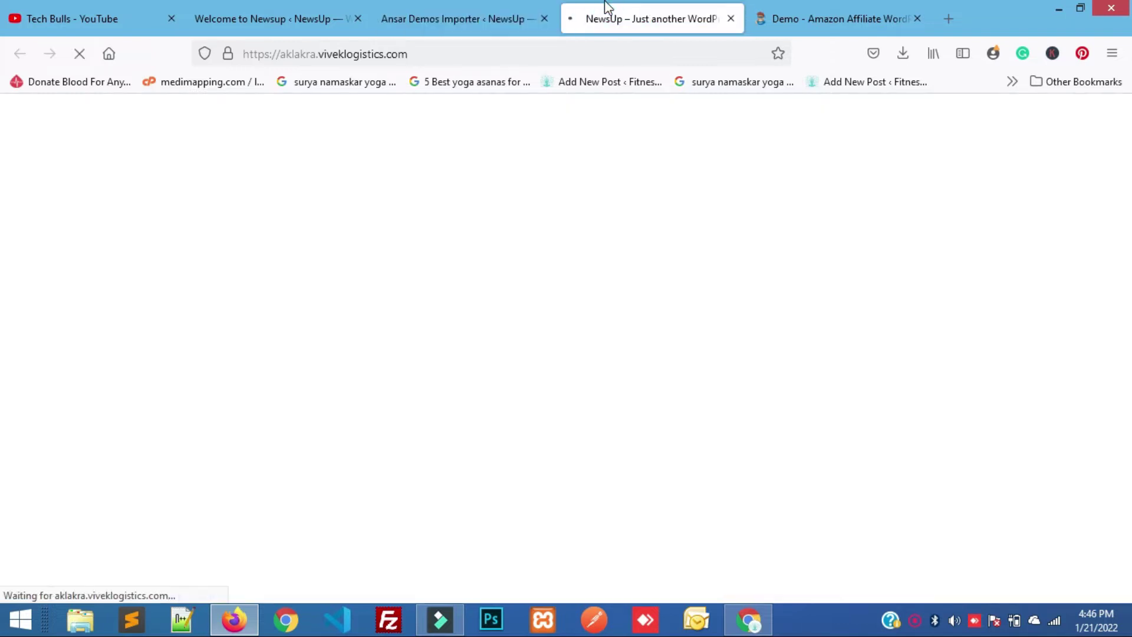
{"action": "left_click", "coordinate": [429, 57]}
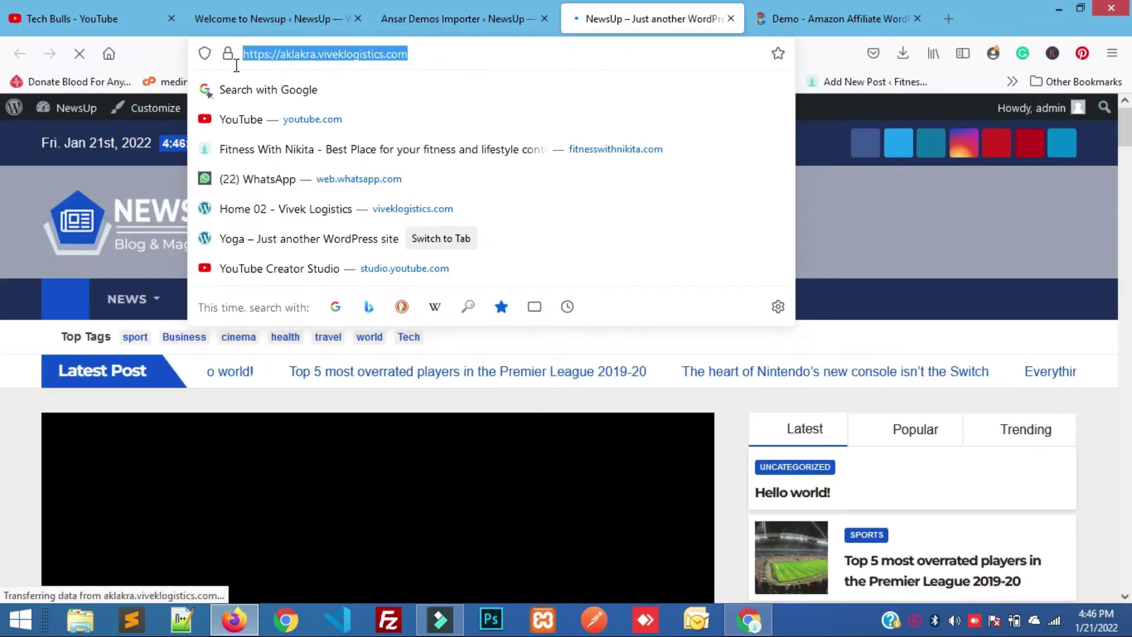
{"action": "left_click", "coordinate": [434, 56]}
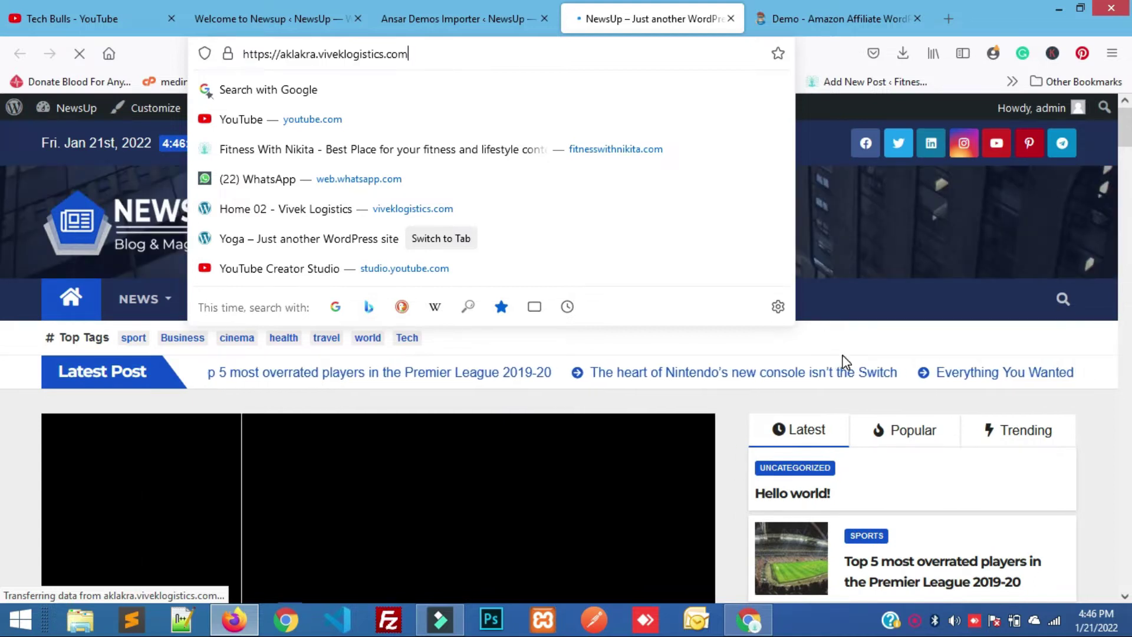
{"action": "left_click", "coordinate": [731, 408]}
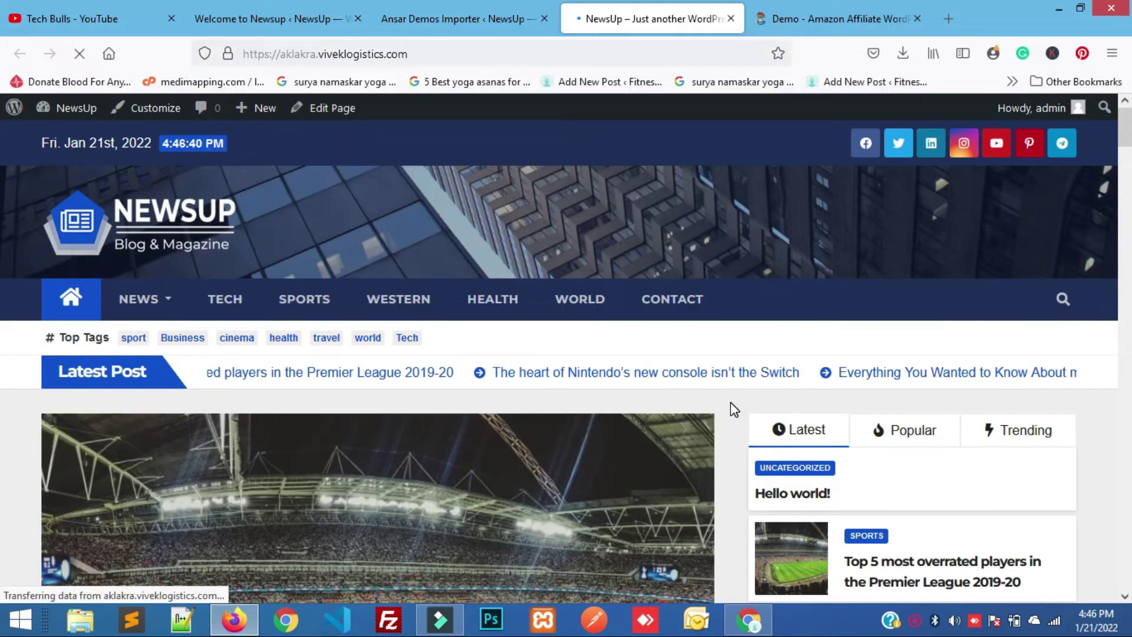
Scroll through the imported demo homepage to review its posts, categories and tags.
{"action": "scroll", "coordinate": [733, 410], "scroll_direction": "down", "scroll_amount": 2}
{"action": "scroll", "coordinate": [735, 408], "scroll_direction": "down", "scroll_amount": 15}
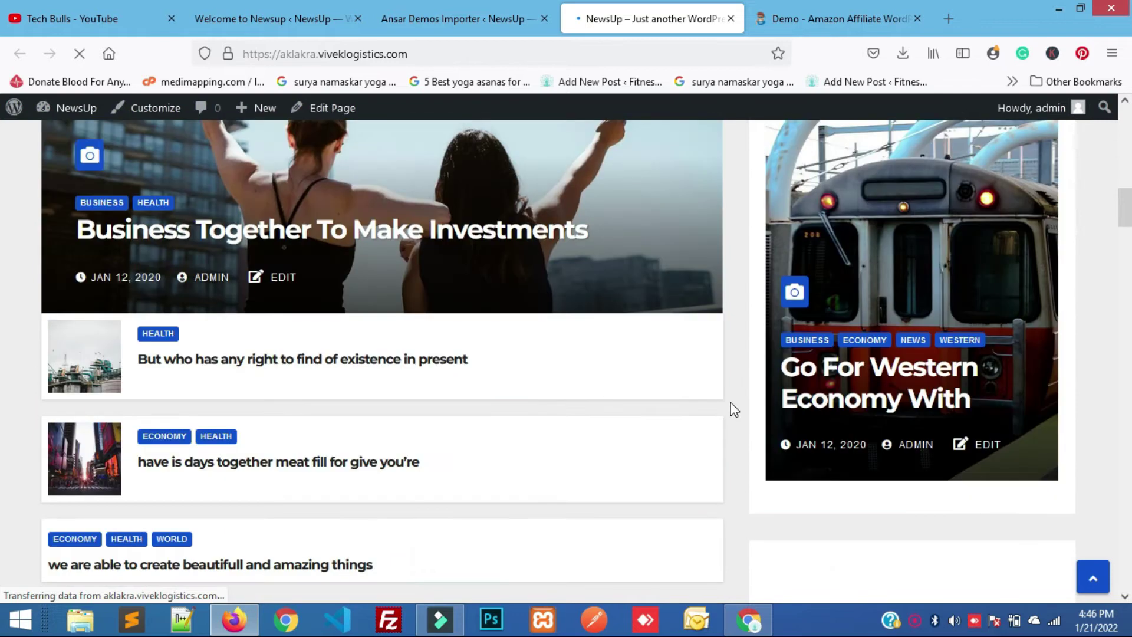
{"action": "scroll", "coordinate": [735, 410], "scroll_direction": "down", "scroll_amount": 16}
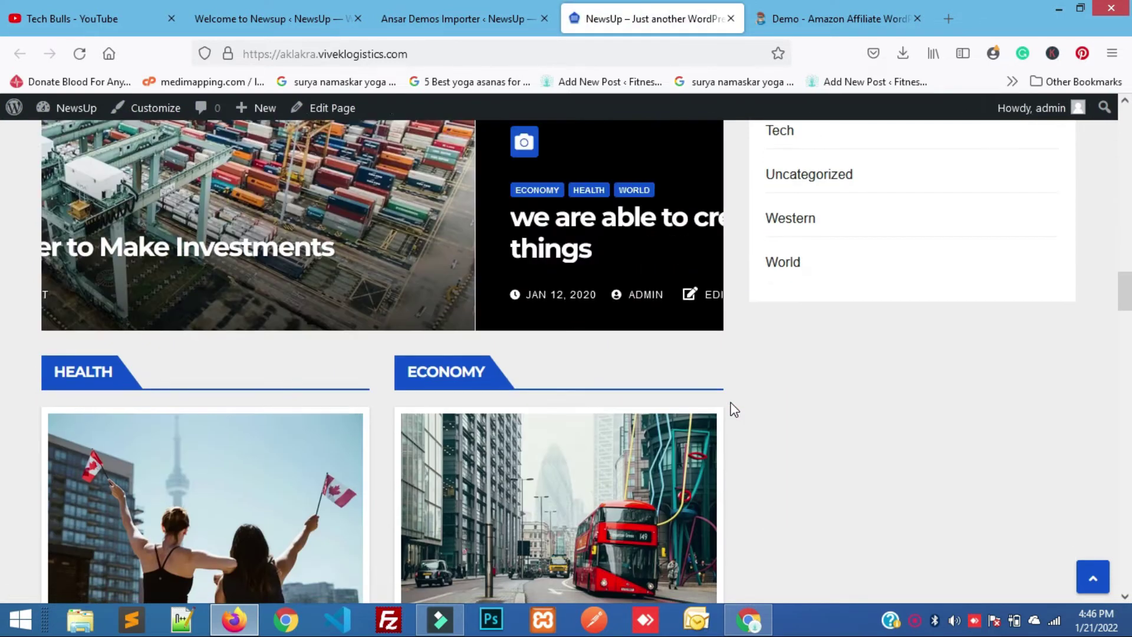
{"action": "scroll", "coordinate": [734, 409], "scroll_direction": "down", "scroll_amount": 16}
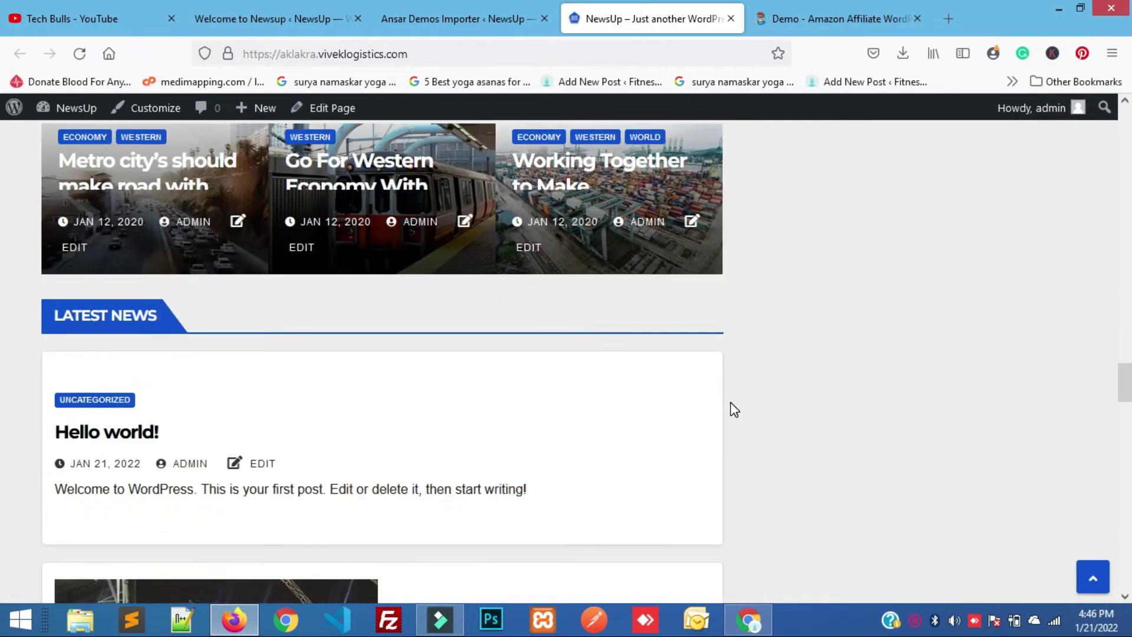
{"action": "scroll", "coordinate": [735, 409], "scroll_direction": "down", "scroll_amount": 16}
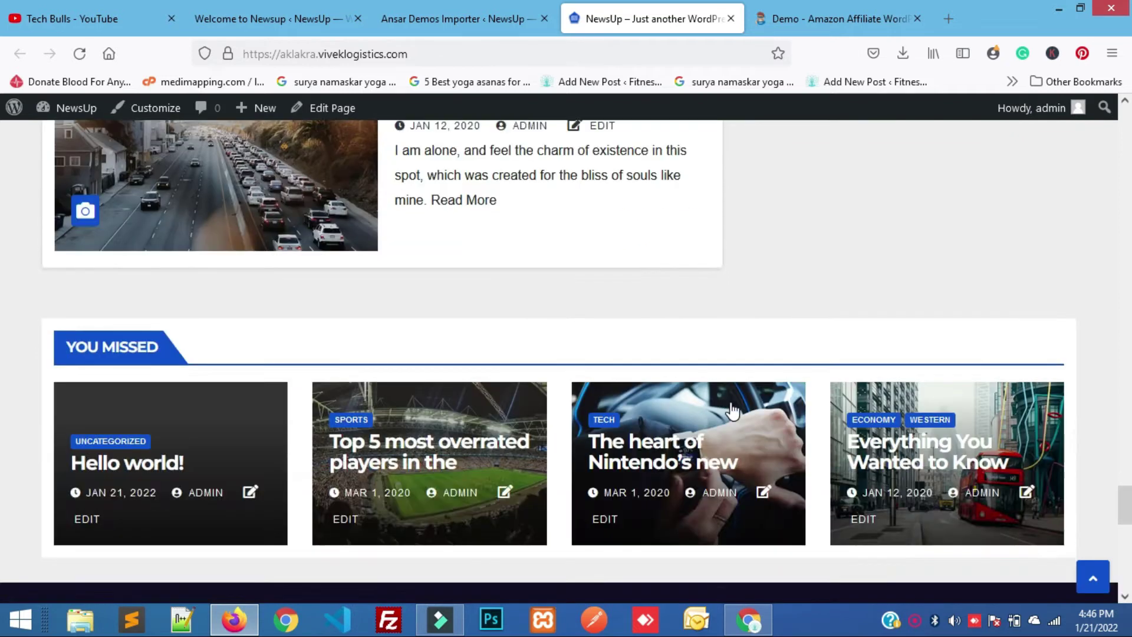
{"action": "scroll", "coordinate": [734, 410], "scroll_direction": "down", "scroll_amount": 7}
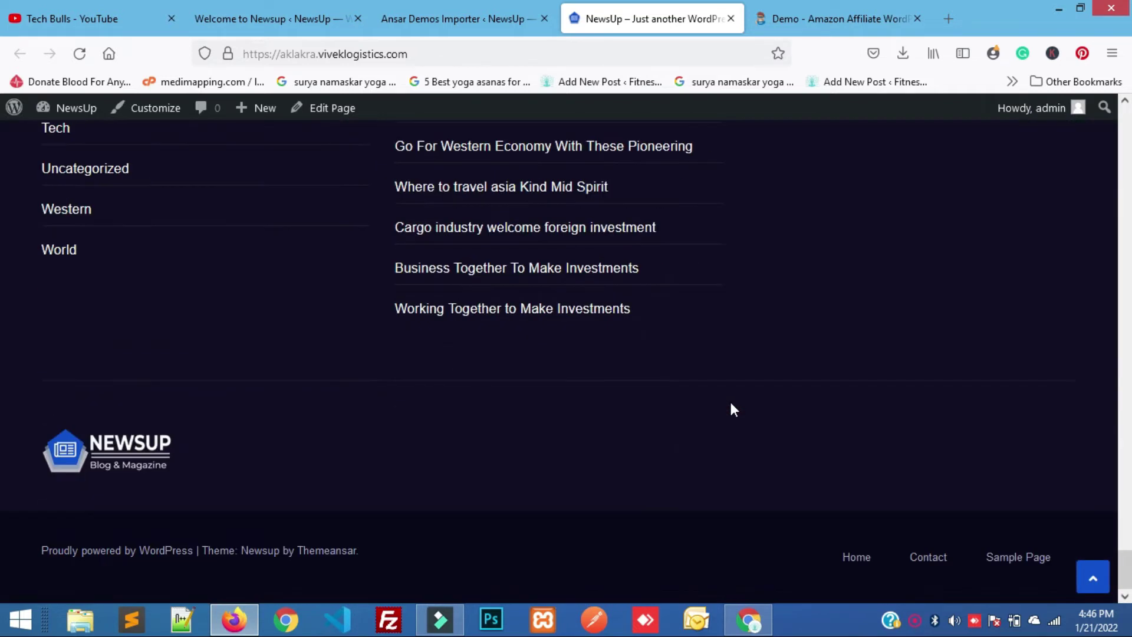
{"action": "scroll", "coordinate": [734, 409], "scroll_direction": "up", "scroll_amount": 5}
{"action": "scroll", "coordinate": [730, 399], "scroll_direction": "up", "scroll_amount": 15}
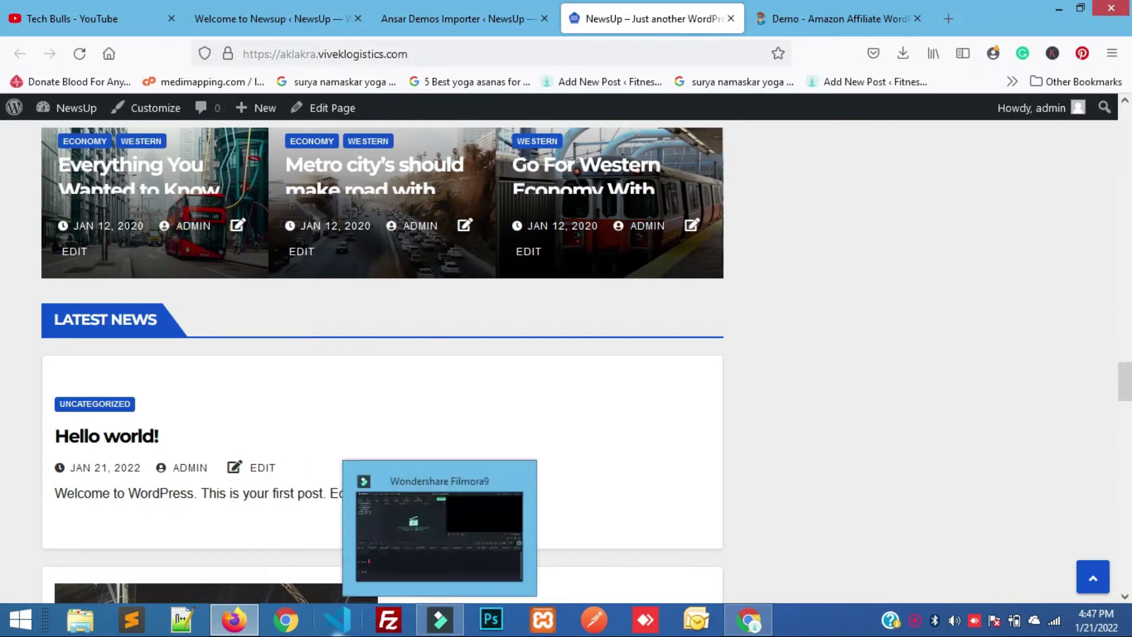
{"action": "scroll", "coordinate": [346, 462], "scroll_direction": "down", "scroll_amount": 15}
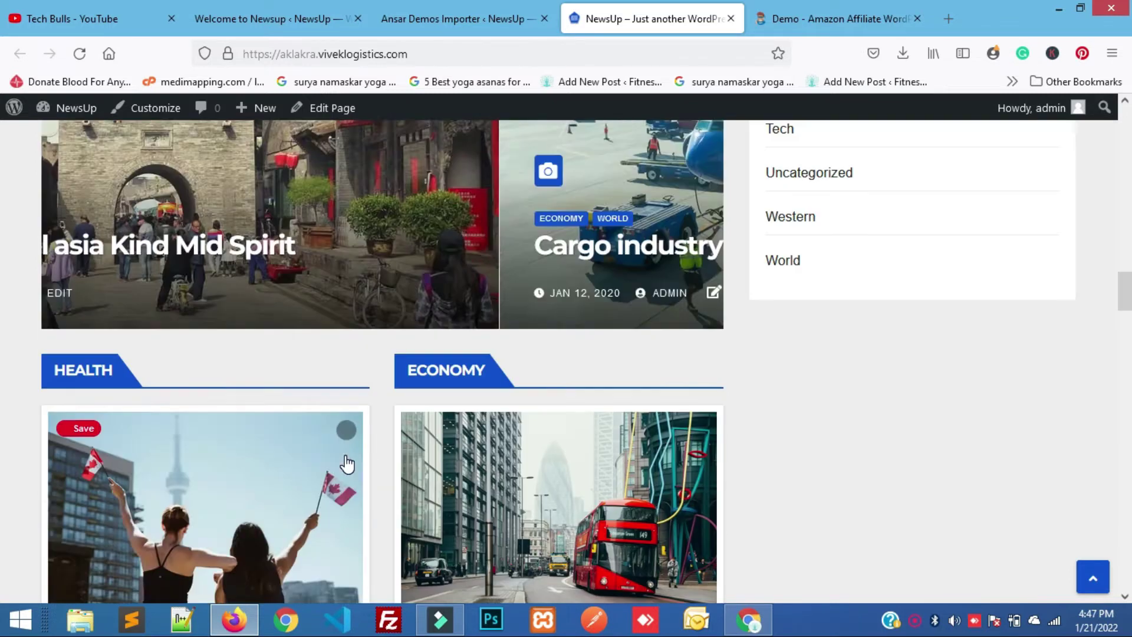
{"action": "scroll", "coordinate": [239, 340], "scroll_direction": "up", "scroll_amount": 10}
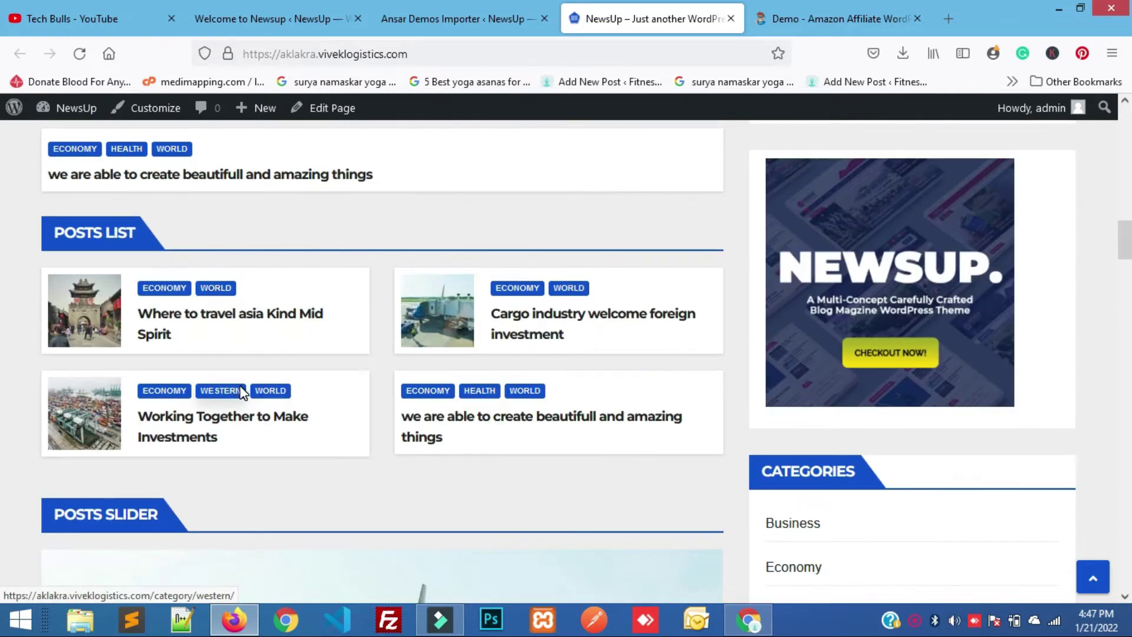
{"action": "left_click", "coordinate": [239, 501]}
{"action": "scroll", "coordinate": [488, 334], "scroll_direction": "up", "scroll_amount": 10}
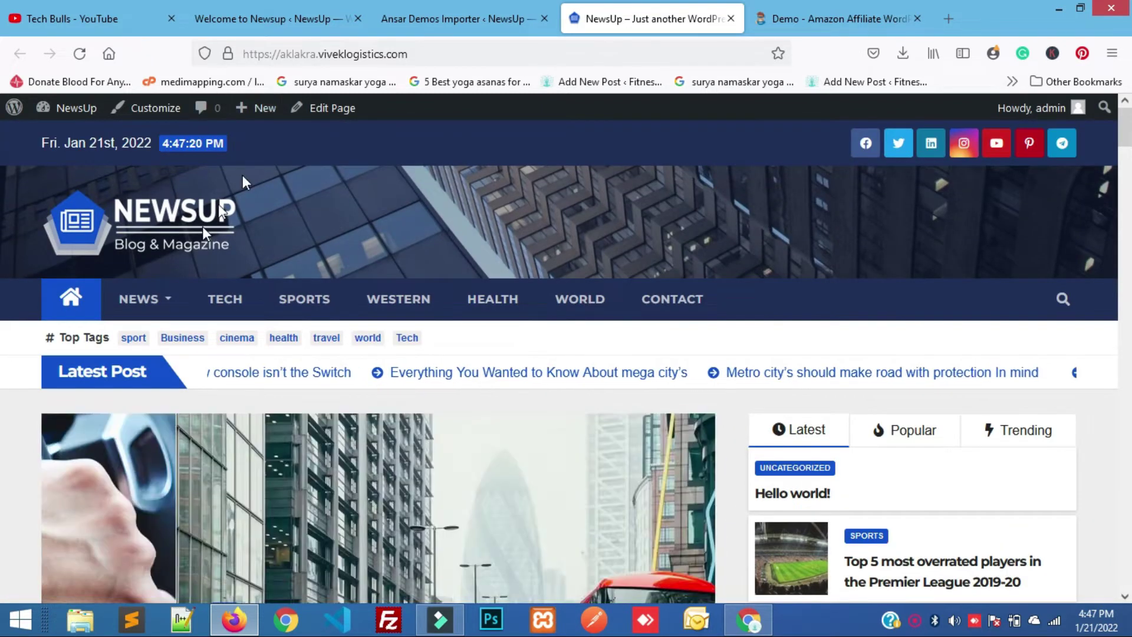
Launch the Customizer separately and go to Menus > Primary.
{"action": "right_click", "coordinate": [151, 120]}
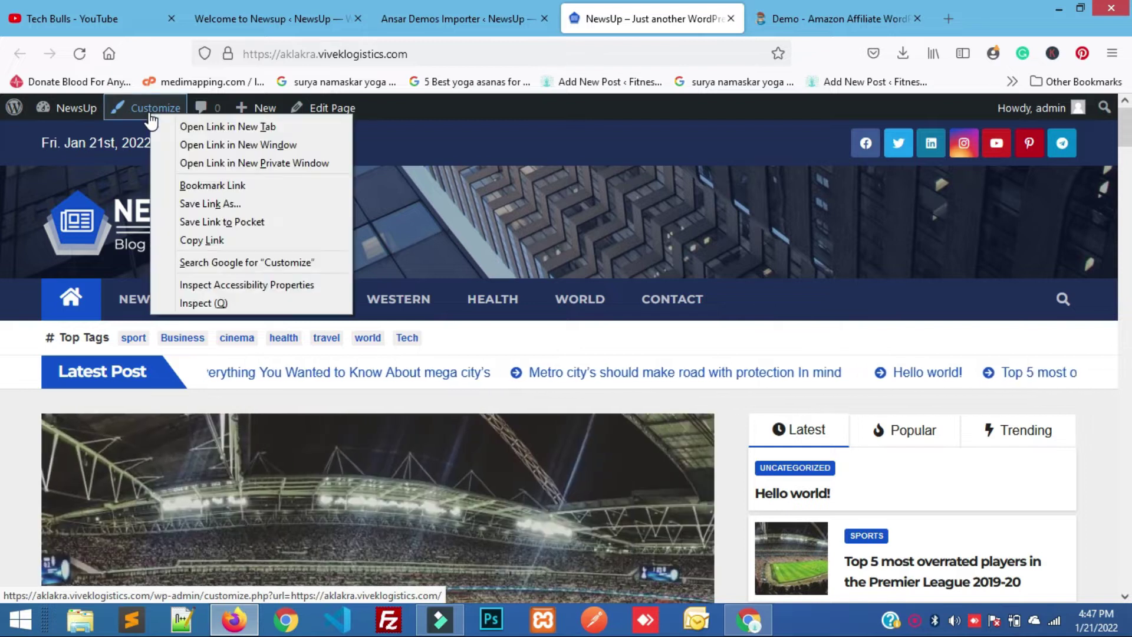
{"action": "left_click", "coordinate": [174, 127]}
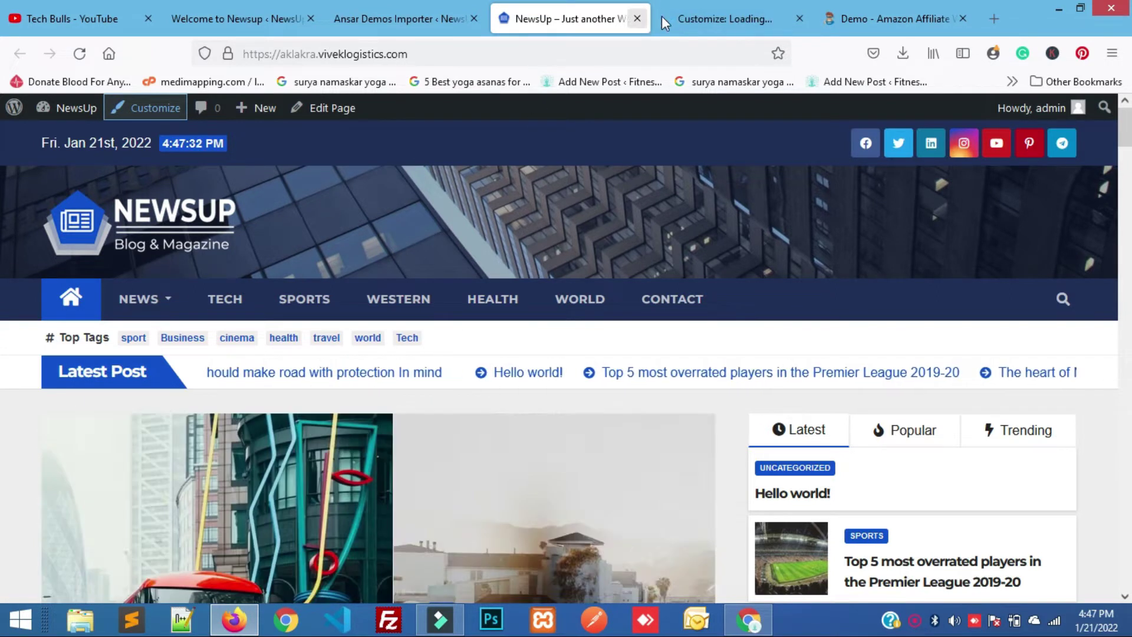
{"action": "left_click", "coordinate": [708, 8]}
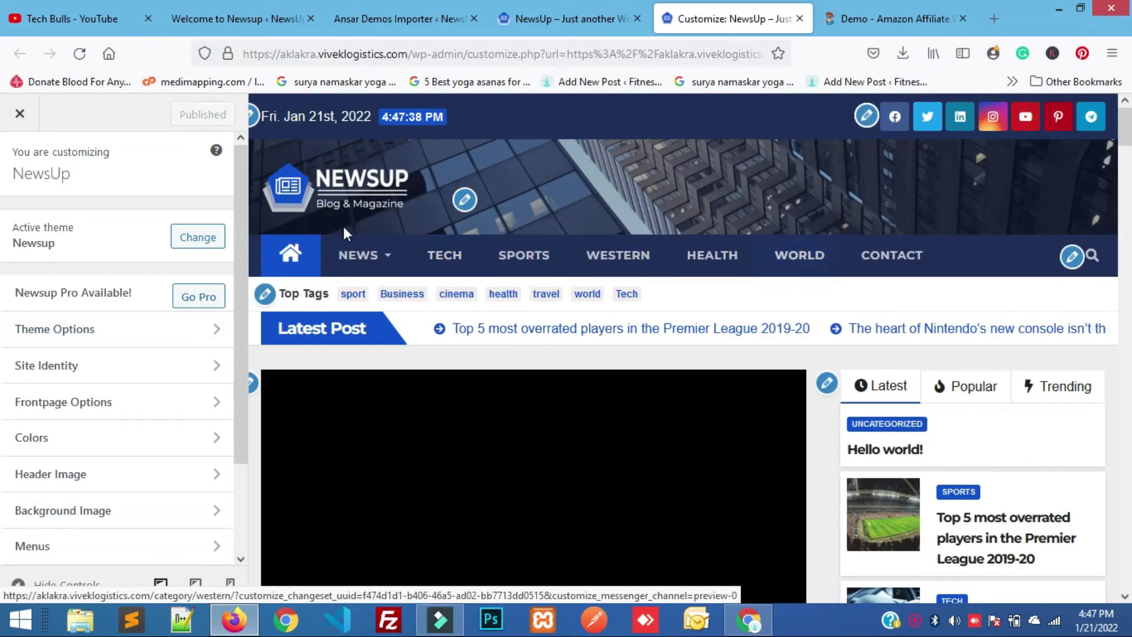
{"action": "scroll", "coordinate": [94, 391], "scroll_direction": "down", "scroll_amount": 1}
{"action": "scroll", "coordinate": [92, 391], "scroll_direction": "down", "scroll_amount": 2}
{"action": "left_click", "coordinate": [82, 460]}
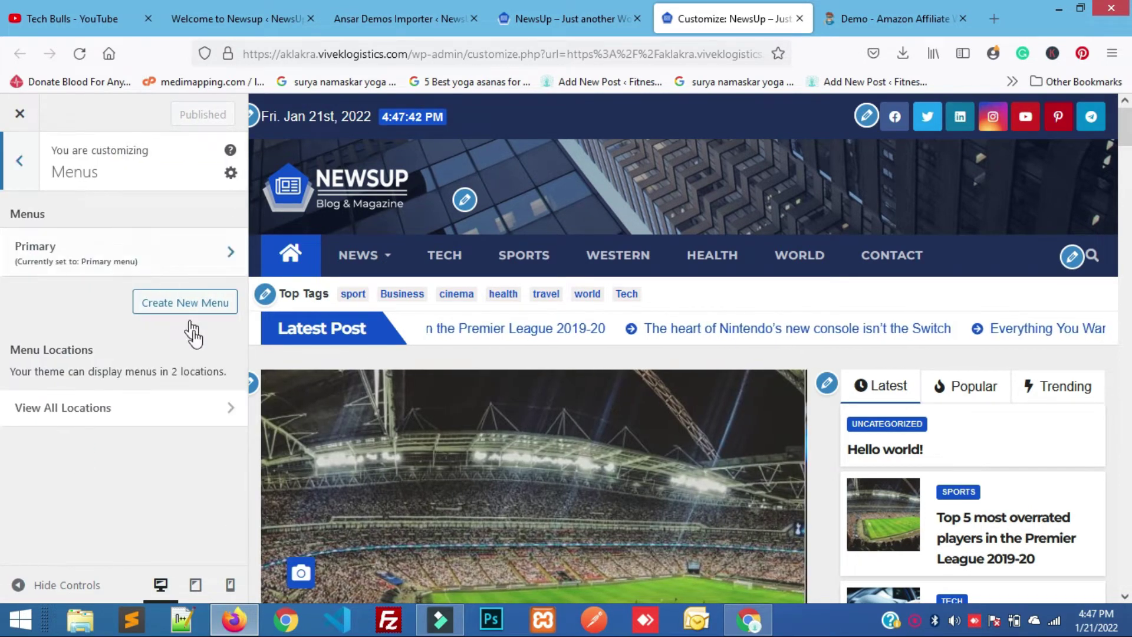
{"action": "left_click", "coordinate": [50, 262]}
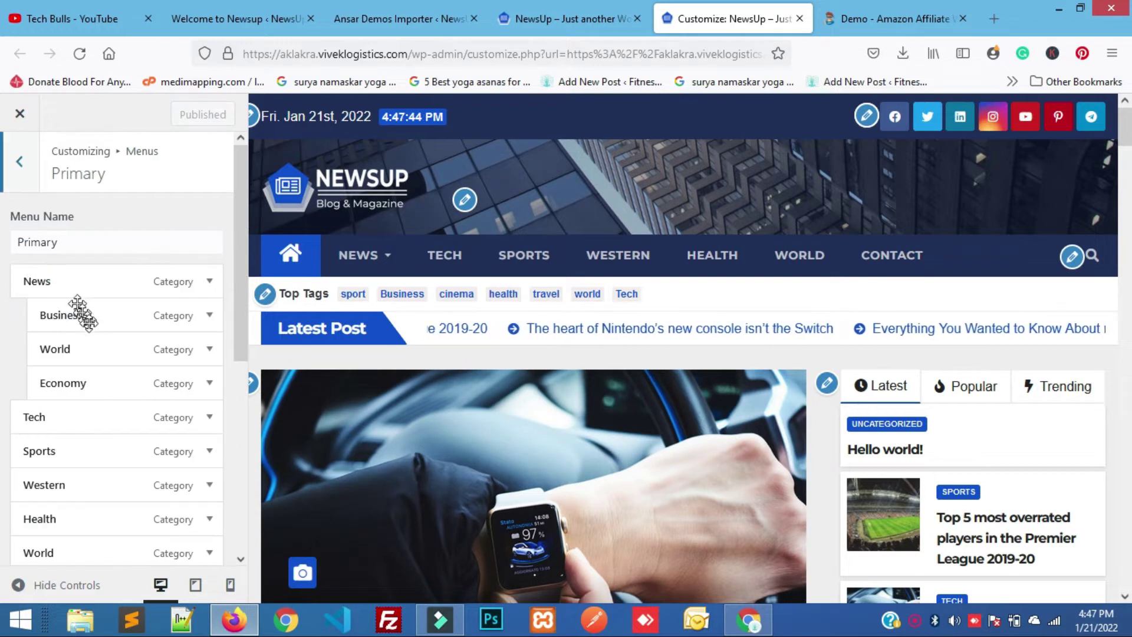
Drag Contact between Health and World, then indent it under Health.
{"action": "scroll", "coordinate": [110, 393], "scroll_direction": "down", "scroll_amount": 2}
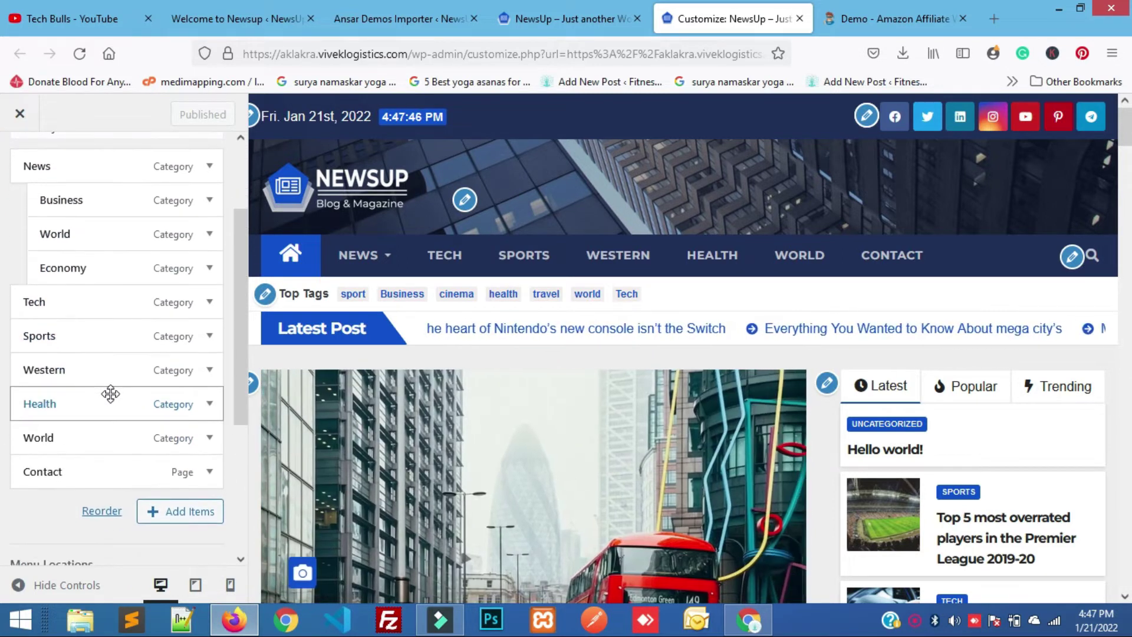
{"action": "scroll", "coordinate": [110, 394], "scroll_direction": "up", "scroll_amount": 2}
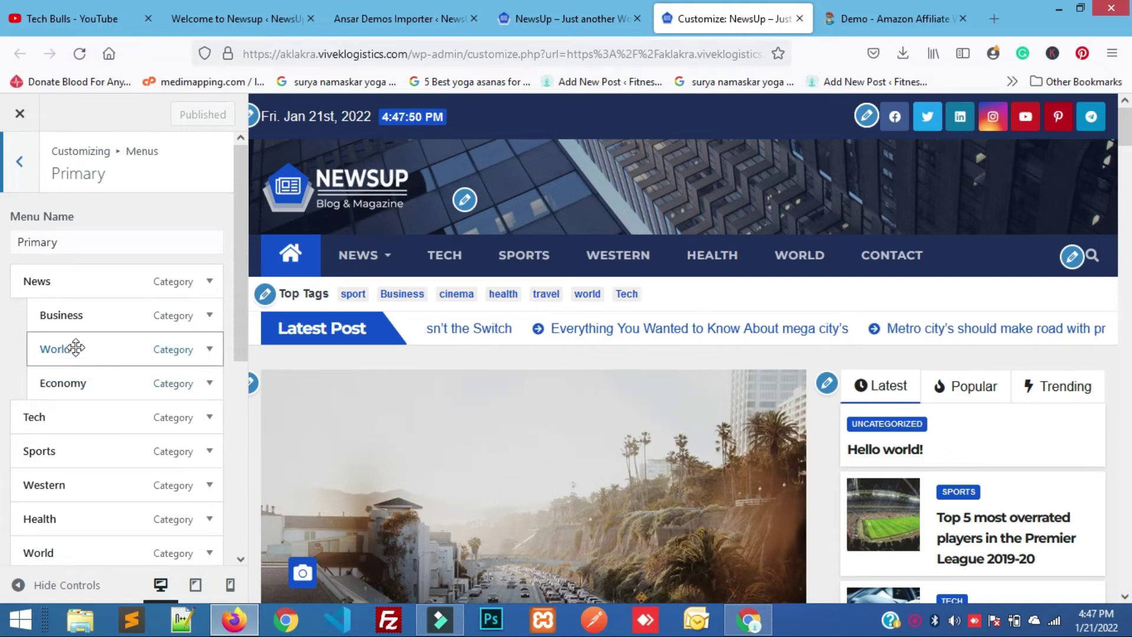
{"action": "left_click_drag", "start_coordinate": [64, 321], "coordinate": [6, 328]}
{"action": "left_click_drag", "start_coordinate": [71, 349], "coordinate": [32, 348]}
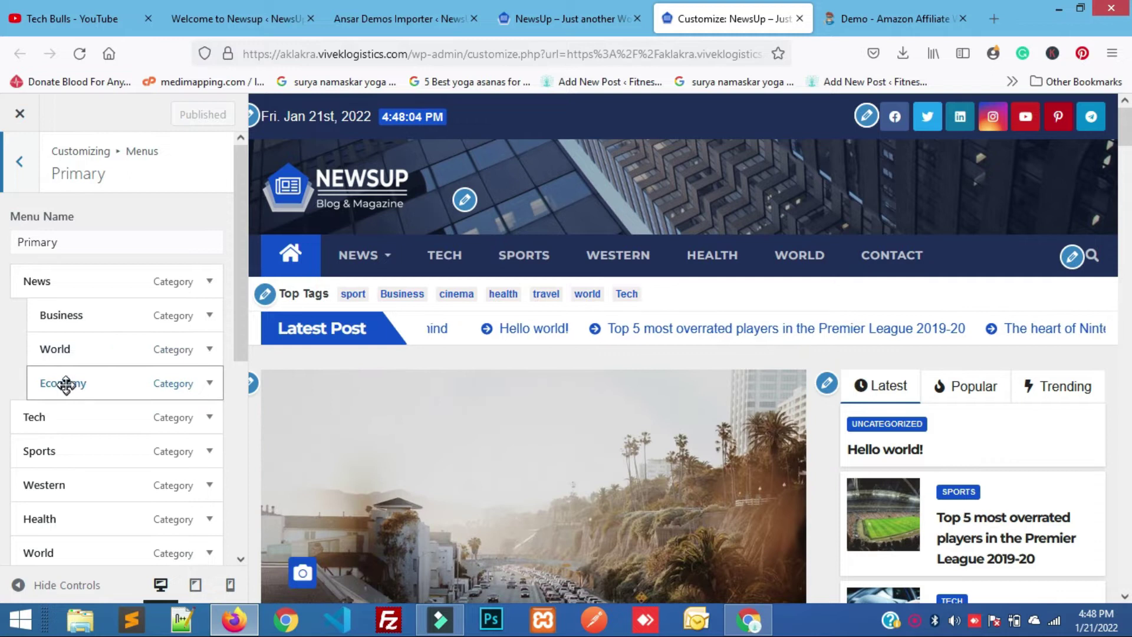
{"action": "scroll", "coordinate": [53, 434], "scroll_direction": "down", "scroll_amount": 2}
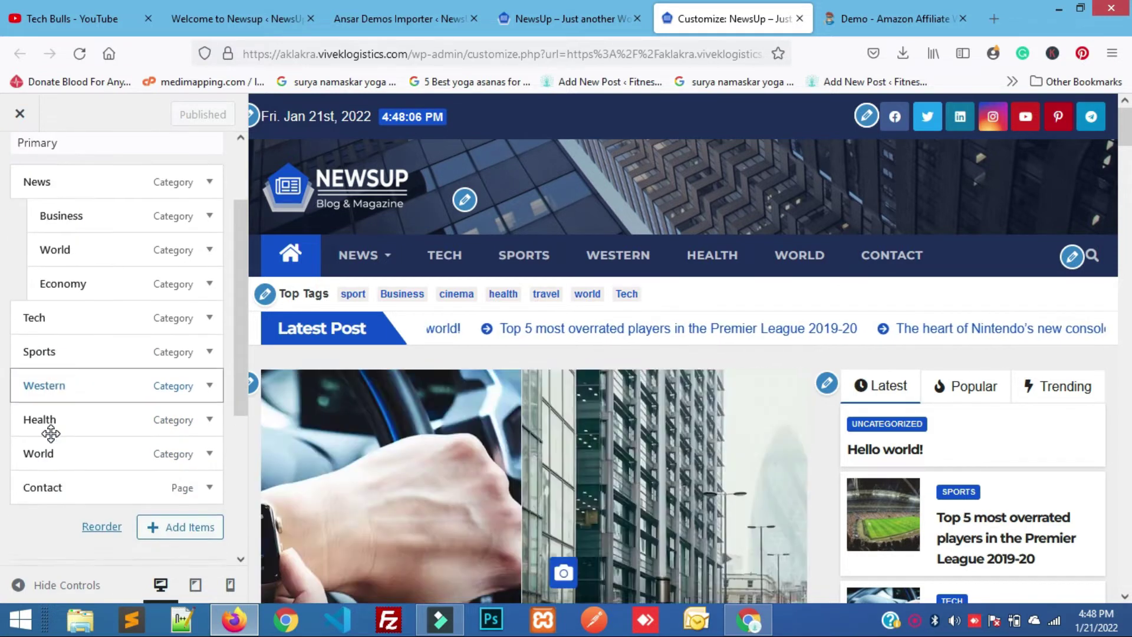
{"action": "left_click_drag", "start_coordinate": [47, 487], "coordinate": [47, 455]}
{"action": "mouse_move", "coordinate": [48, 447]}
{"action": "left_mouse_down"}
{"action": "mouse_move", "coordinate": [45, 433]}
{"action": "mouse_move", "coordinate": [47, 456]}
{"action": "left_mouse_up"}
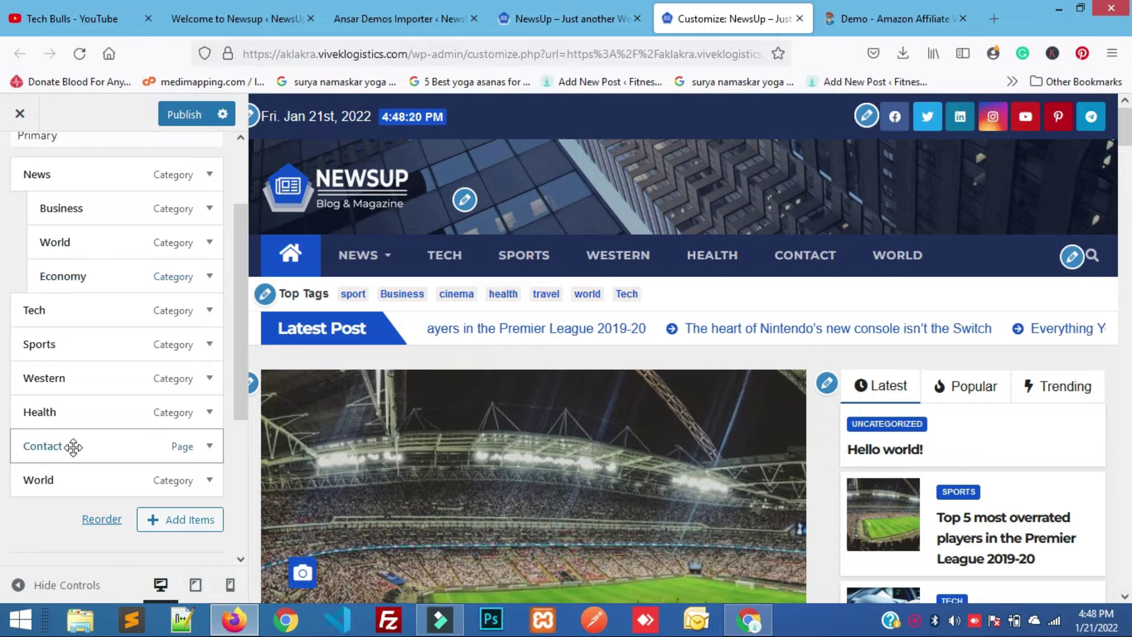
{"action": "left_click_drag", "start_coordinate": [61, 448], "coordinate": [73, 450]}
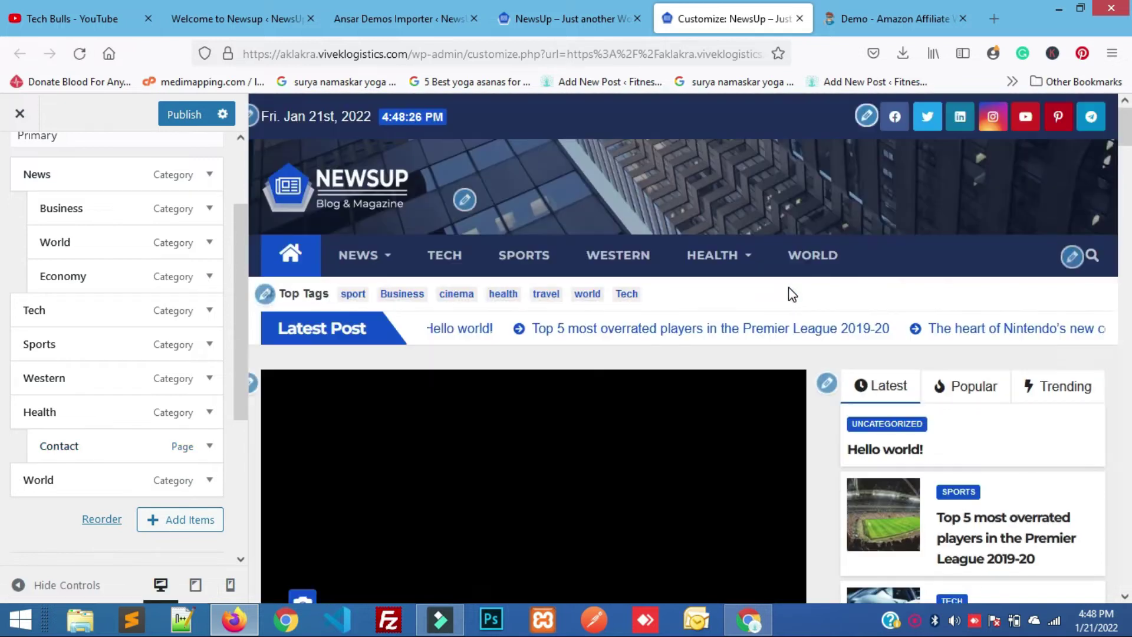
{"action": "mouse_move", "coordinate": [716, 255]}
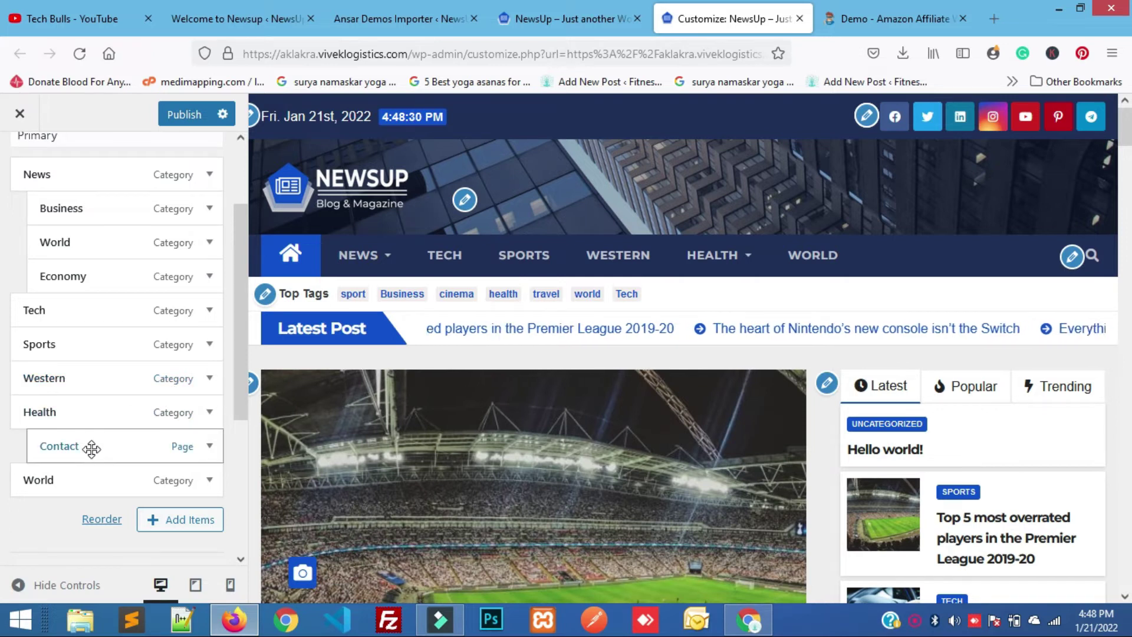
Move Contact back to the top level and keep Economy nested under News.
{"action": "left_click_drag", "start_coordinate": [91, 448], "coordinate": [59, 449]}
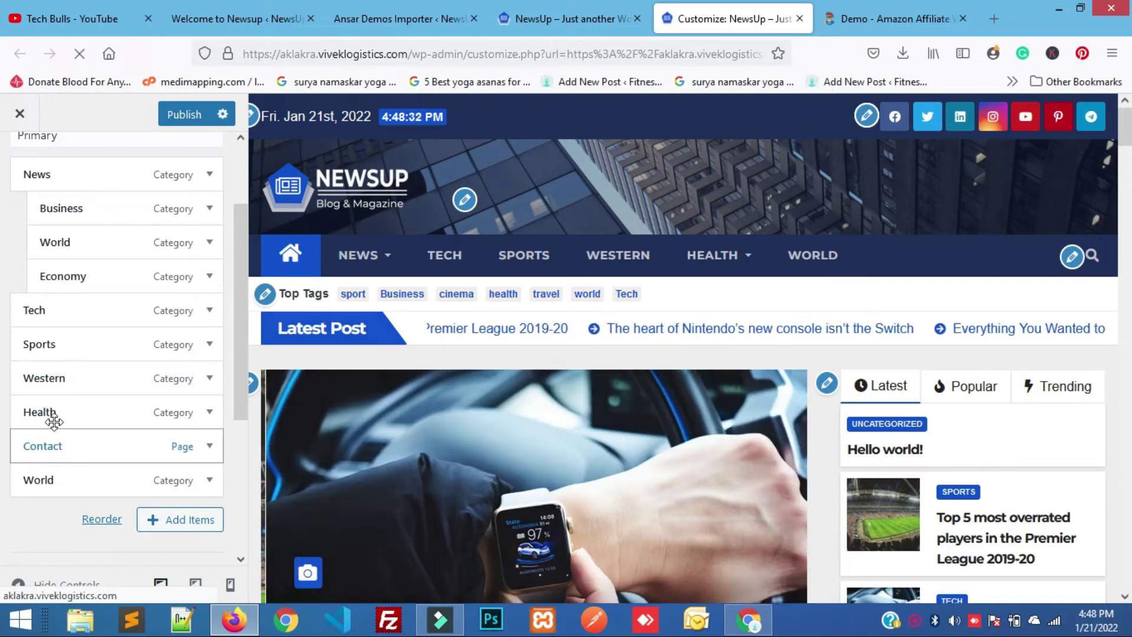
{"action": "scroll", "coordinate": [54, 413], "scroll_direction": "up", "scroll_amount": 3}
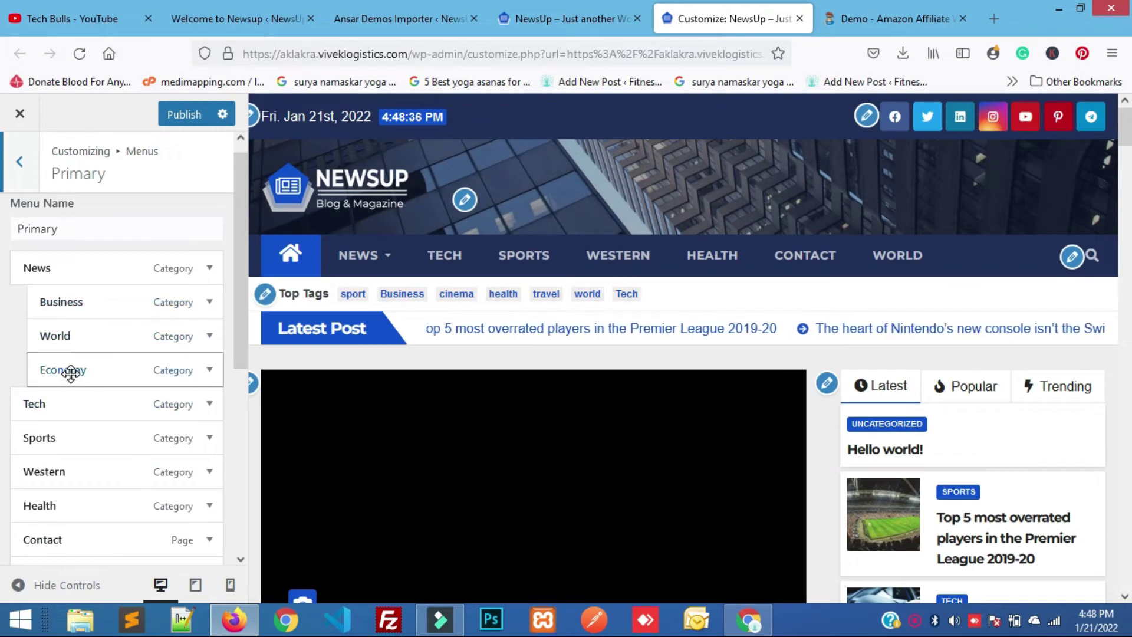
{"action": "left_click_drag", "start_coordinate": [66, 373], "coordinate": [55, 374]}
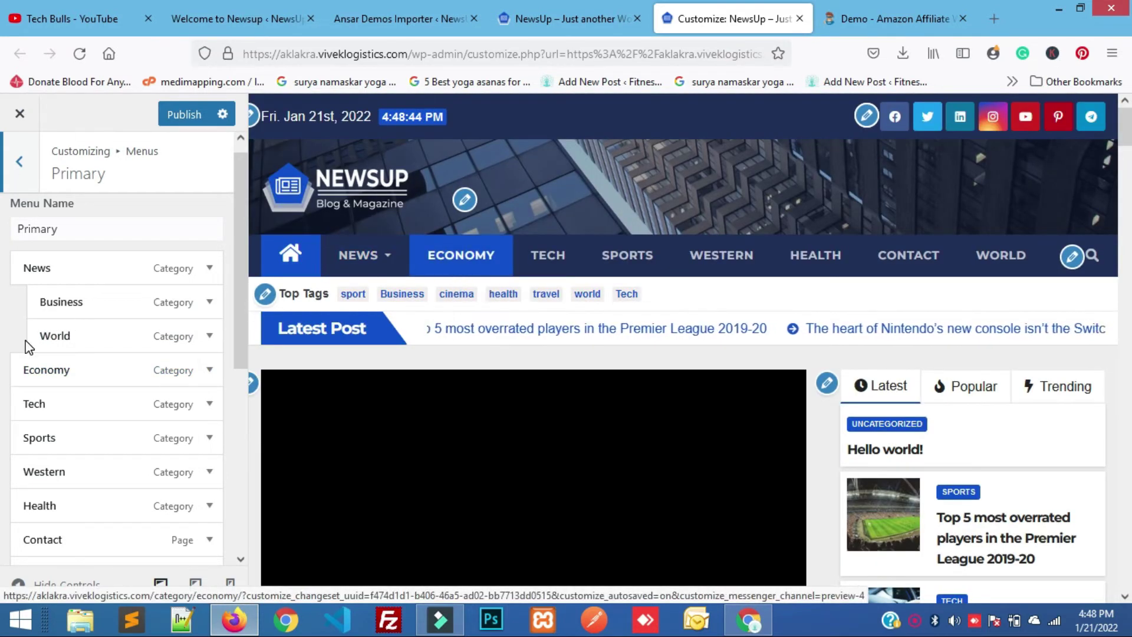
{"action": "left_click_drag", "start_coordinate": [31, 371], "coordinate": [57, 370]}
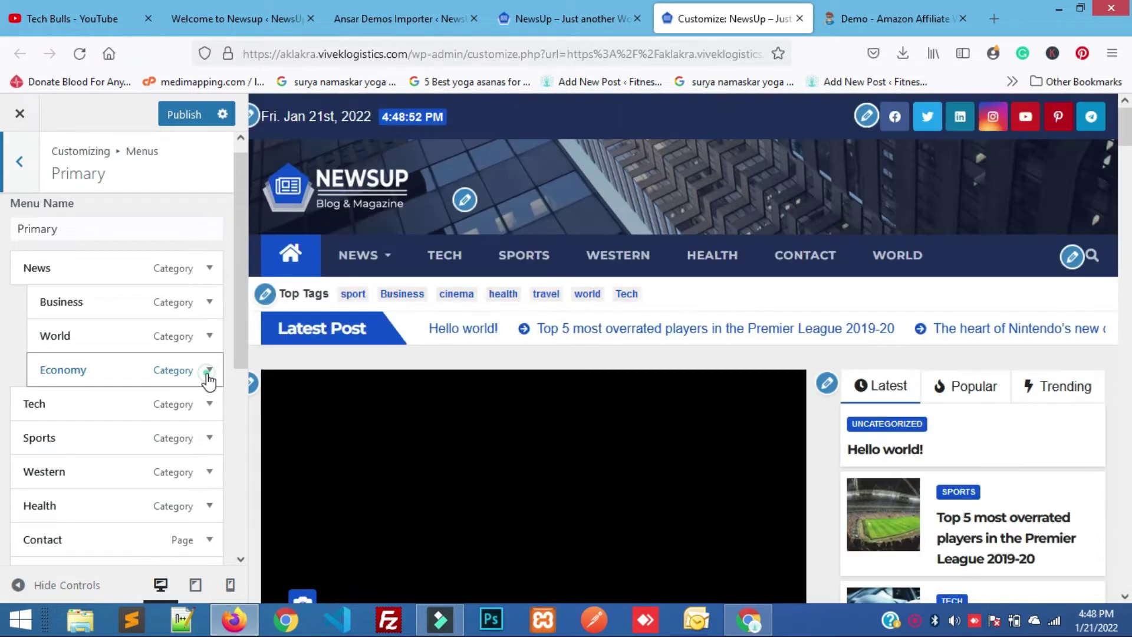
Check Economy's menu item settings, then return to the menus list.
{"action": "left_click", "coordinate": [209, 370]}
{"action": "scroll", "coordinate": [125, 454], "scroll_direction": "down", "scroll_amount": 1}
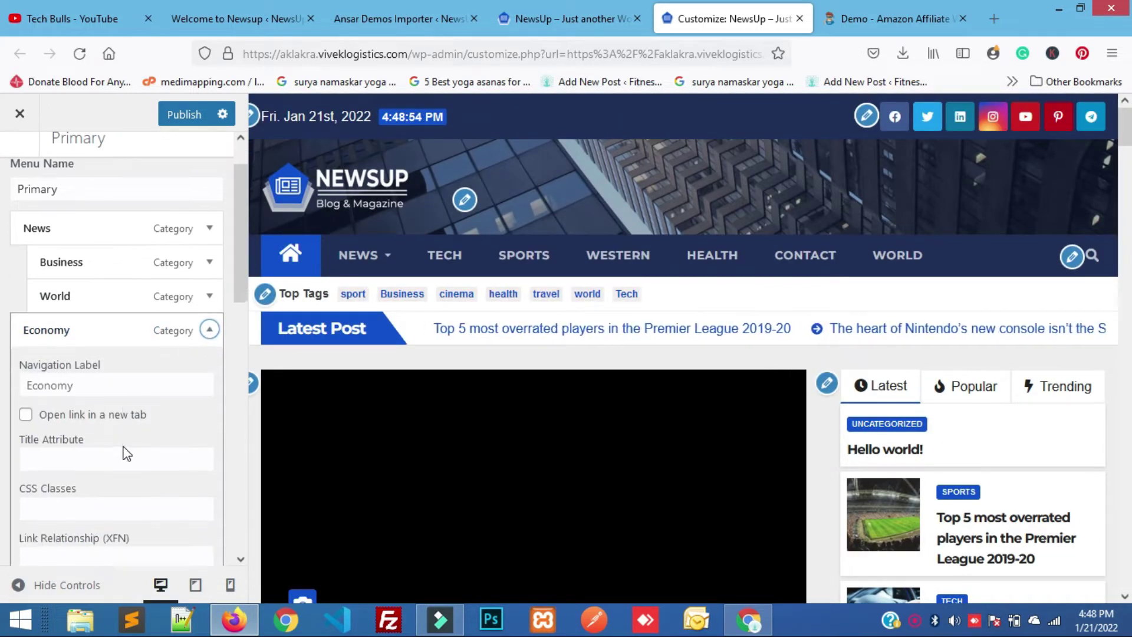
{"action": "left_click", "coordinate": [209, 329]}
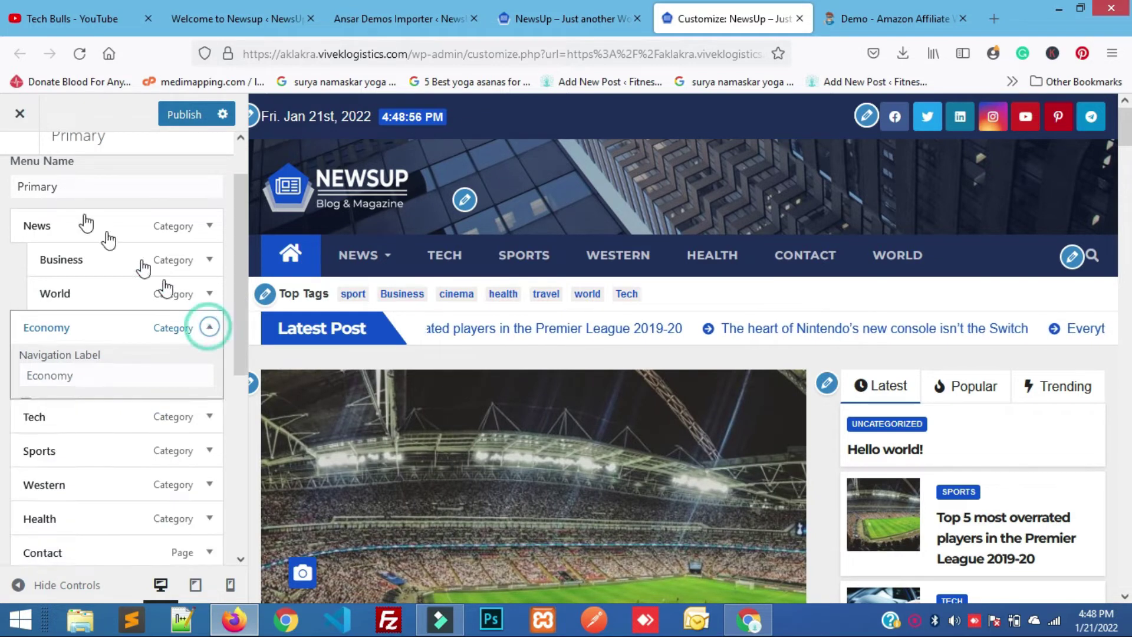
{"action": "scroll", "coordinate": [20, 189], "scroll_direction": "up", "scroll_amount": 1}
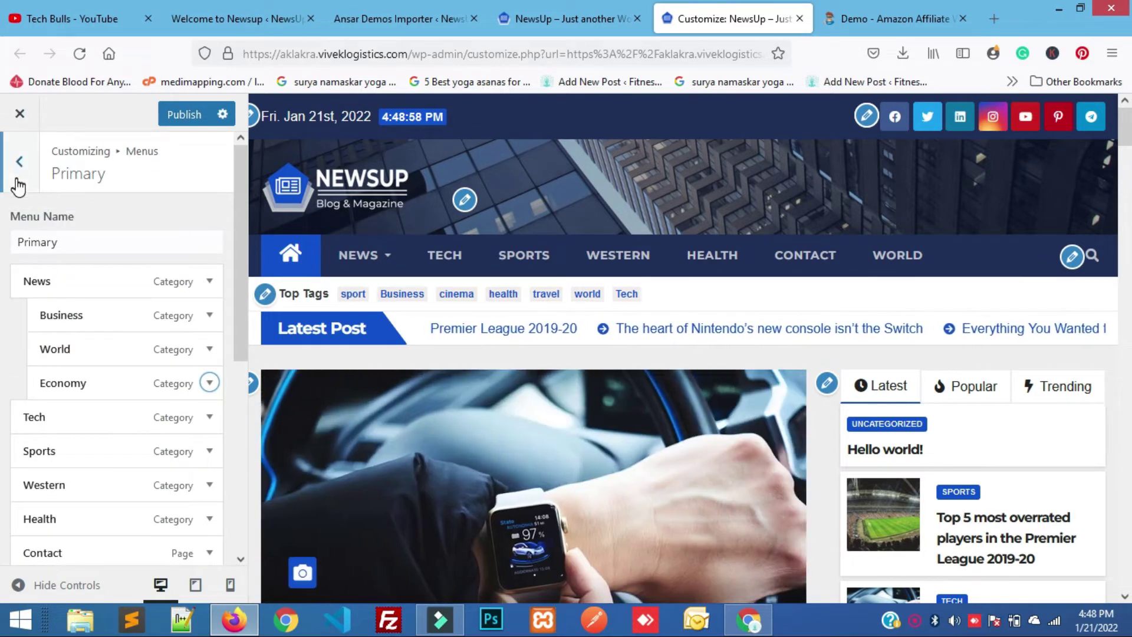
{"action": "left_click", "coordinate": [19, 177]}
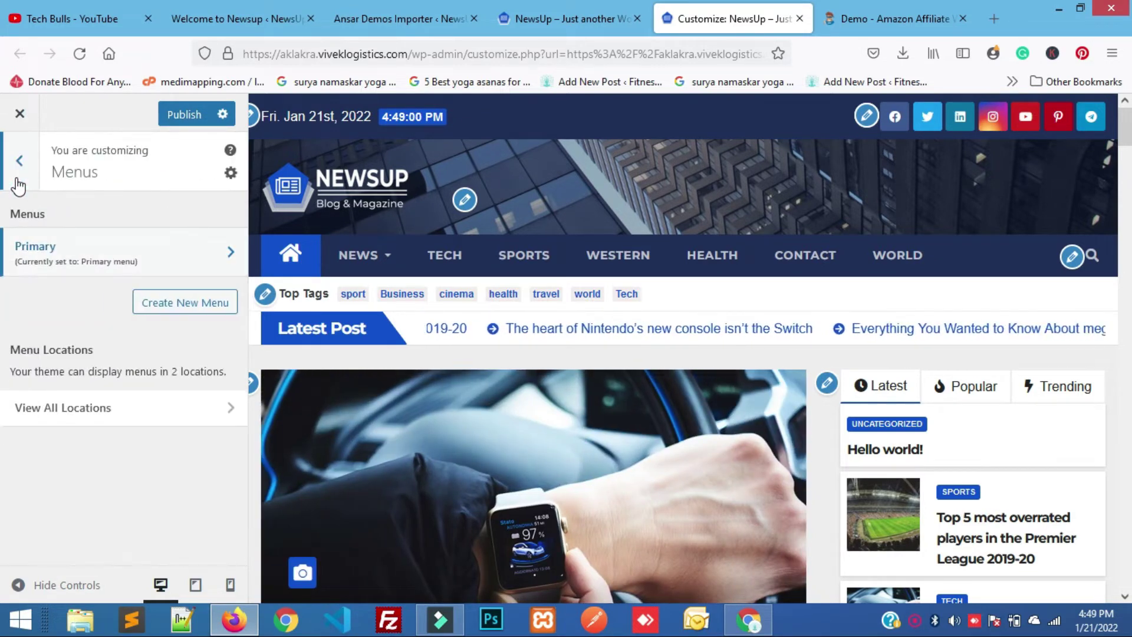
Open Site Identity and look through the logo picker's Media Library and Upload files, keeping the current logo.
{"action": "left_click", "coordinate": [17, 171]}
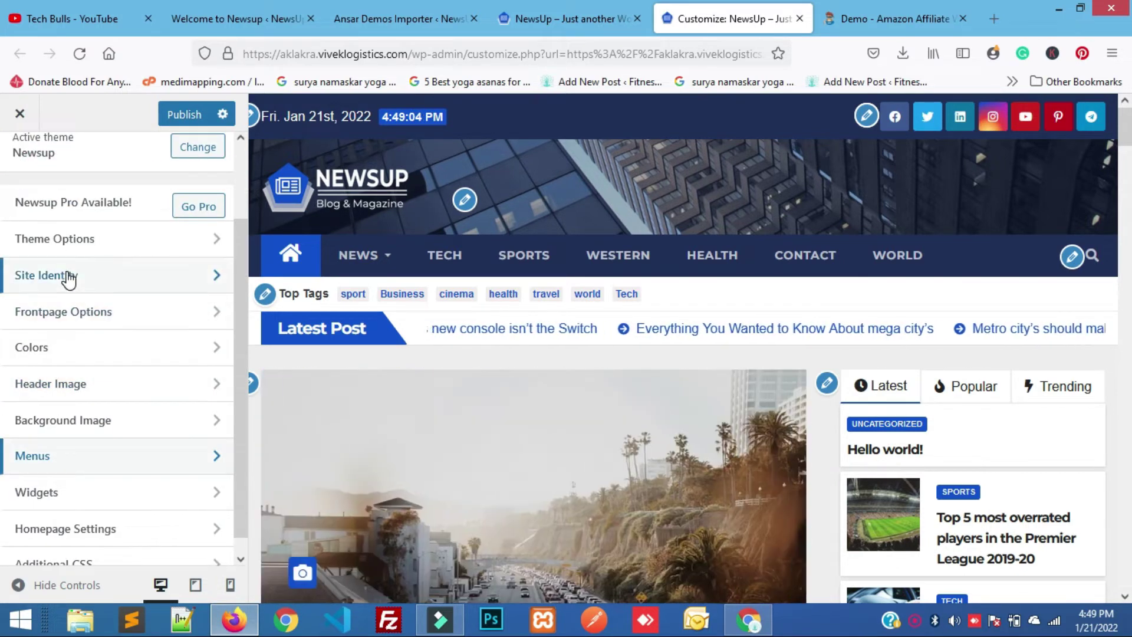
{"action": "left_click", "coordinate": [69, 280]}
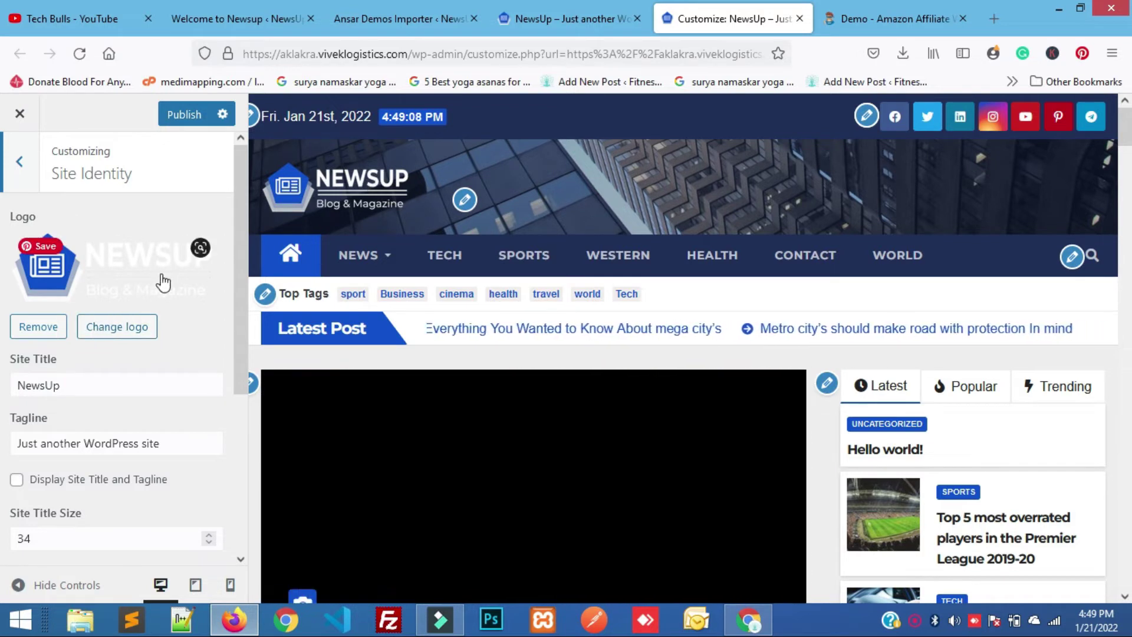
{"action": "left_click", "coordinate": [131, 326]}
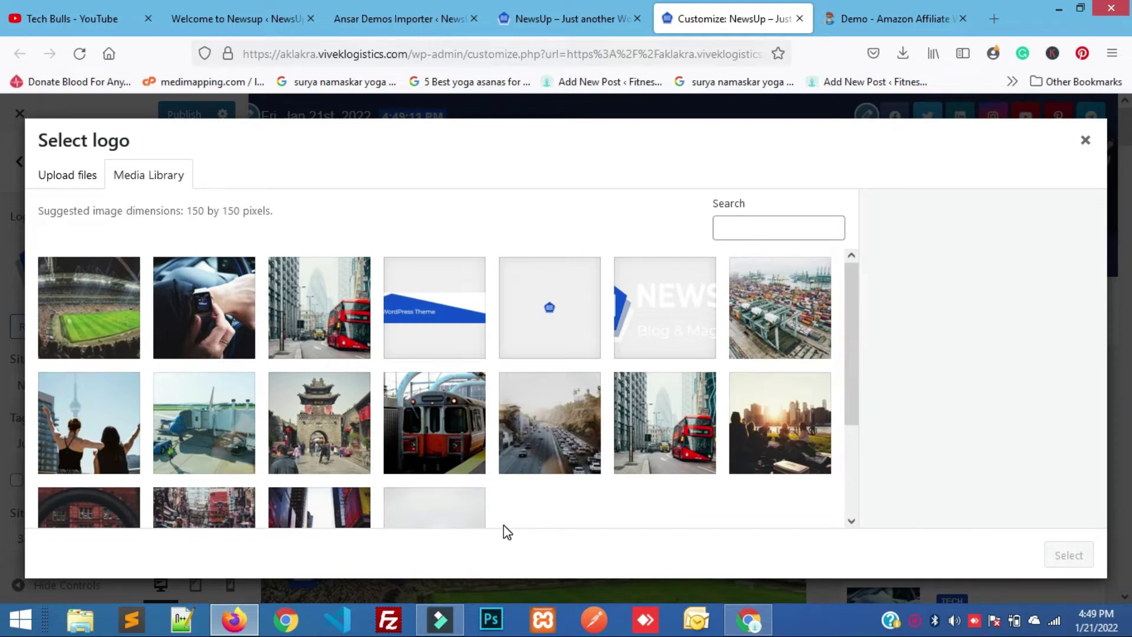
{"action": "scroll", "coordinate": [507, 532], "scroll_direction": "down", "scroll_amount": 2}
{"action": "scroll", "coordinate": [507, 532], "scroll_direction": "up", "scroll_amount": 2}
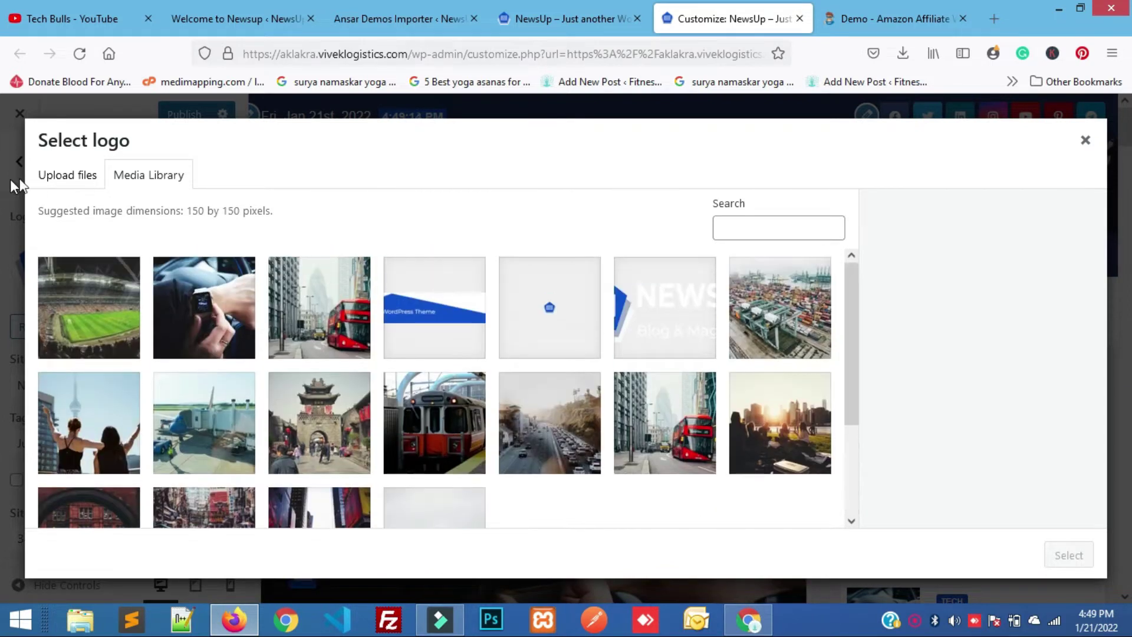
{"action": "left_click", "coordinate": [91, 174]}
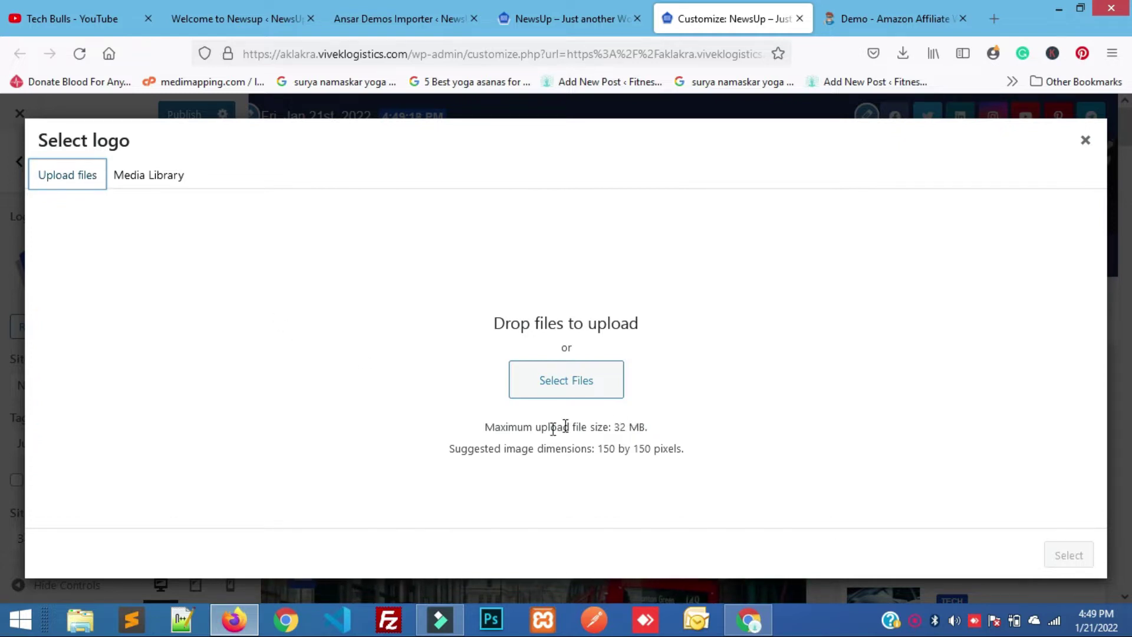
{"action": "left_click", "coordinate": [147, 185]}
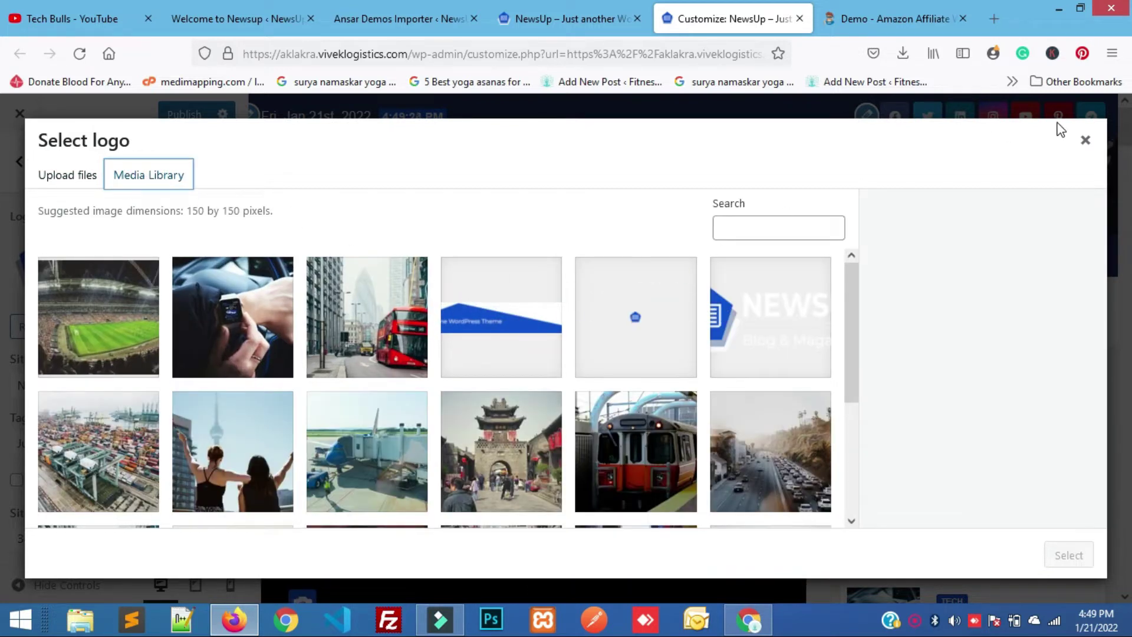
{"action": "left_click", "coordinate": [1086, 141]}
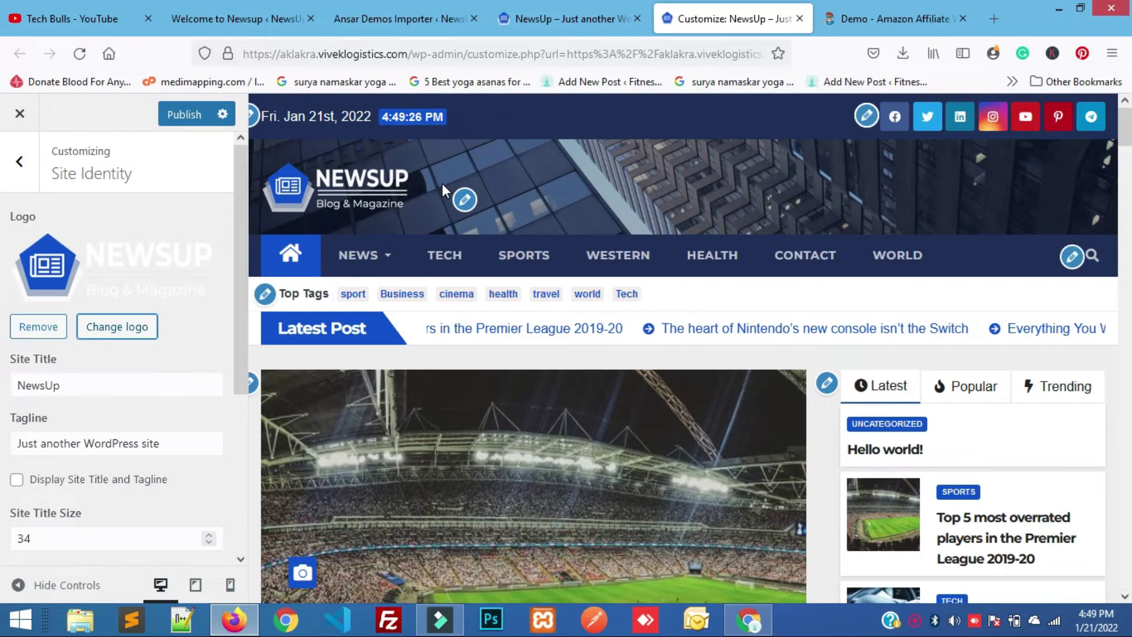
{"action": "scroll", "coordinate": [302, 310], "scroll_direction": "down", "scroll_amount": 1}
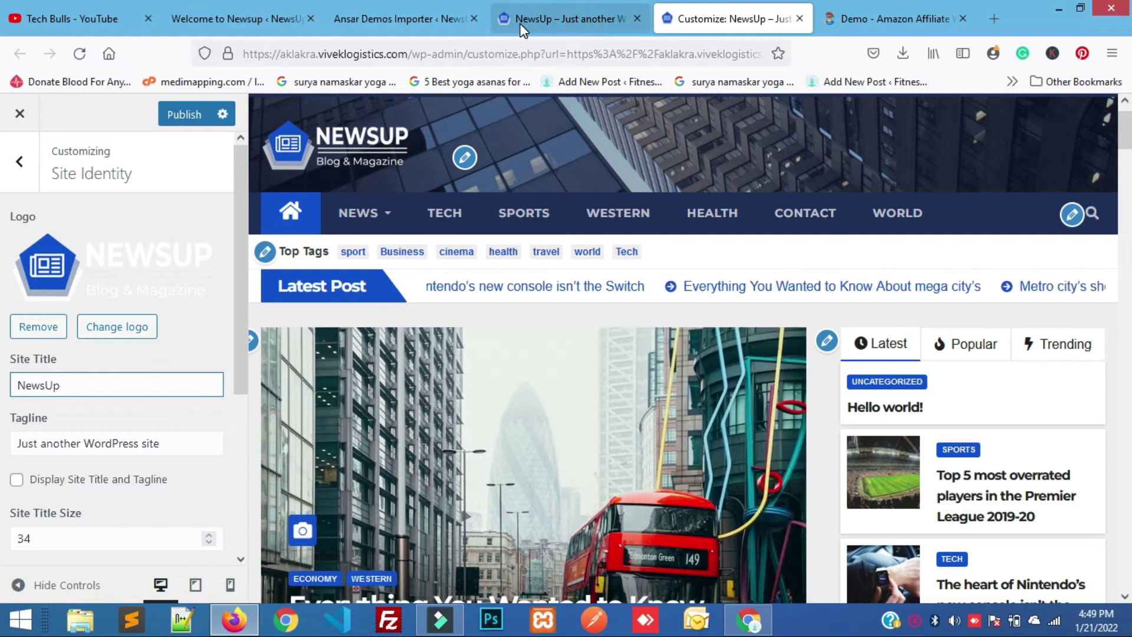
{"action": "left_click", "coordinate": [70, 382]}
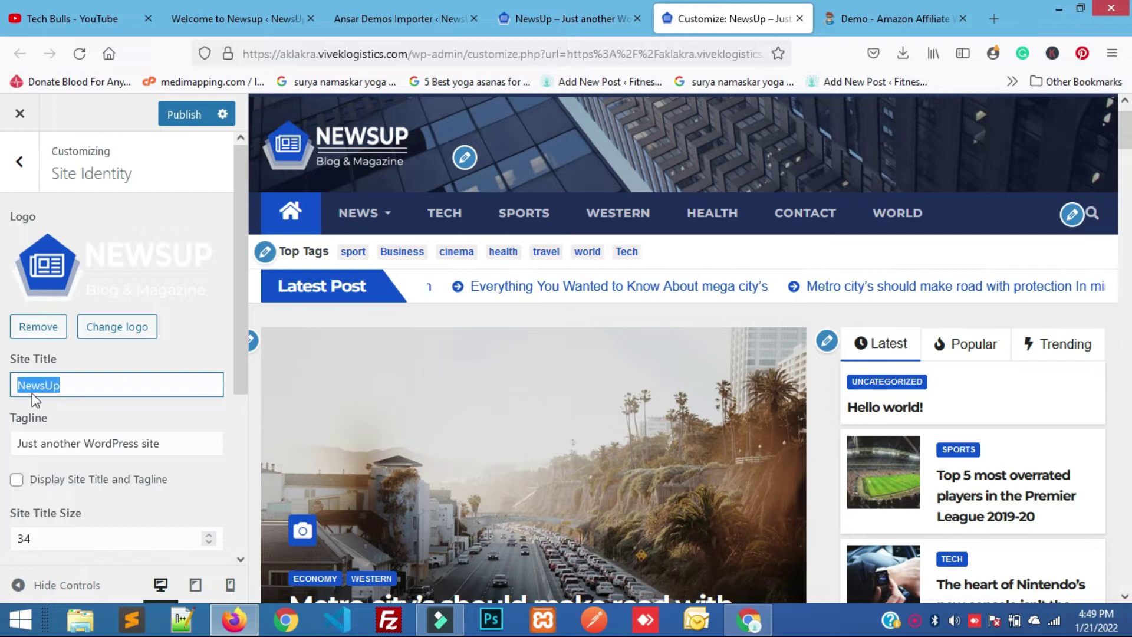
{"action": "left_click", "coordinate": [81, 388]}
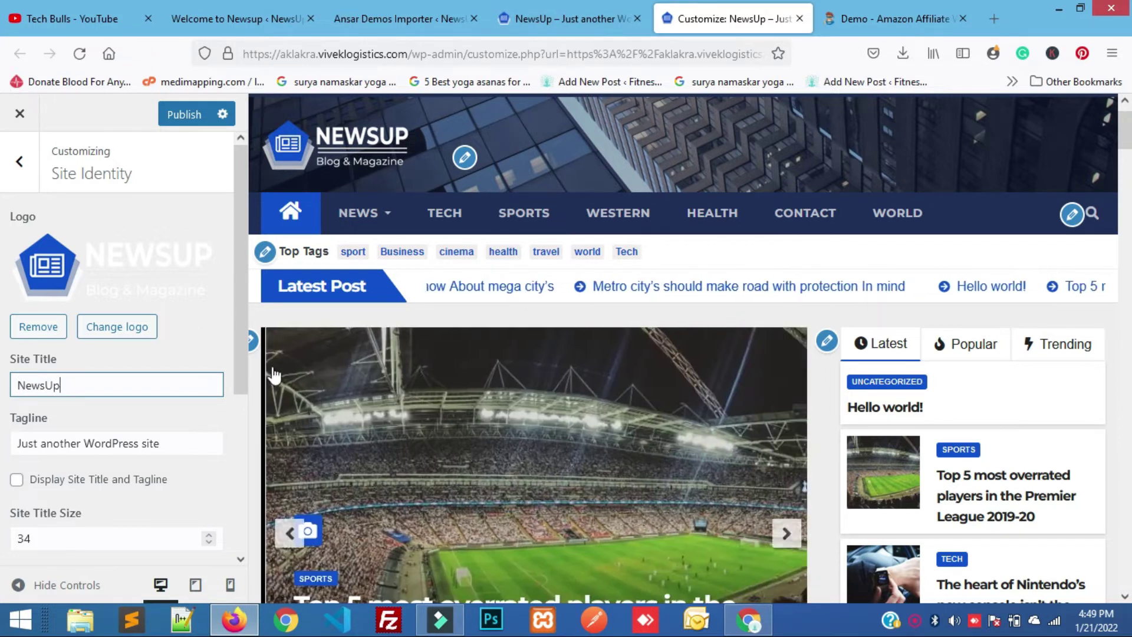
{"action": "left_click_drag", "start_coordinate": [164, 444], "coordinate": [24, 451]}
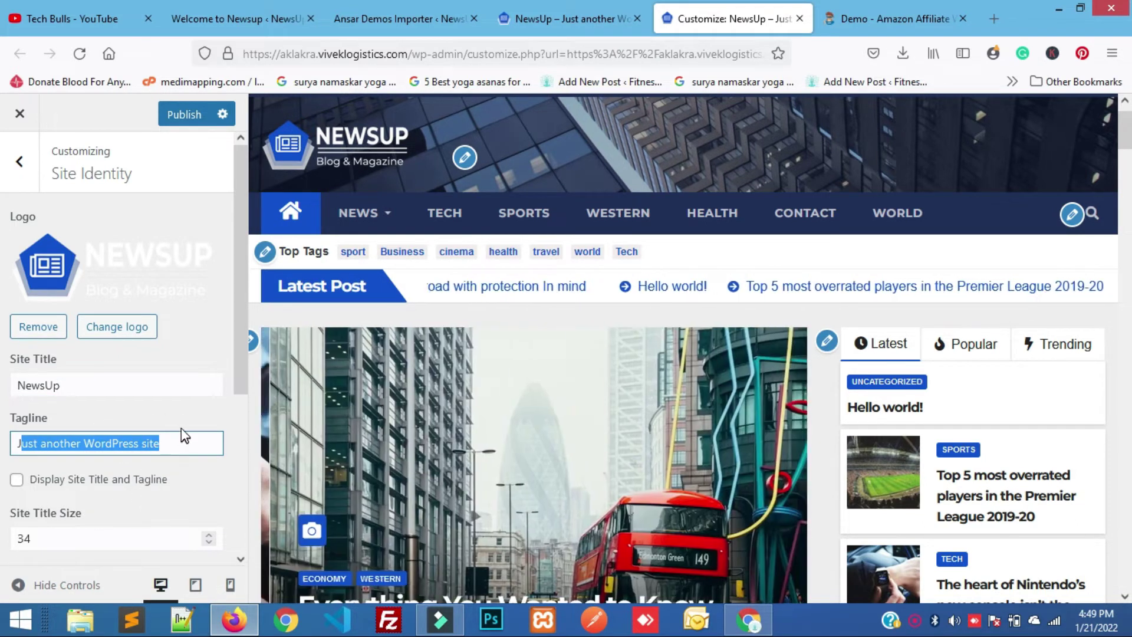
{"action": "left_click", "coordinate": [193, 414]}
{"action": "scroll", "coordinate": [194, 421], "scroll_direction": "down", "scroll_amount": 4}
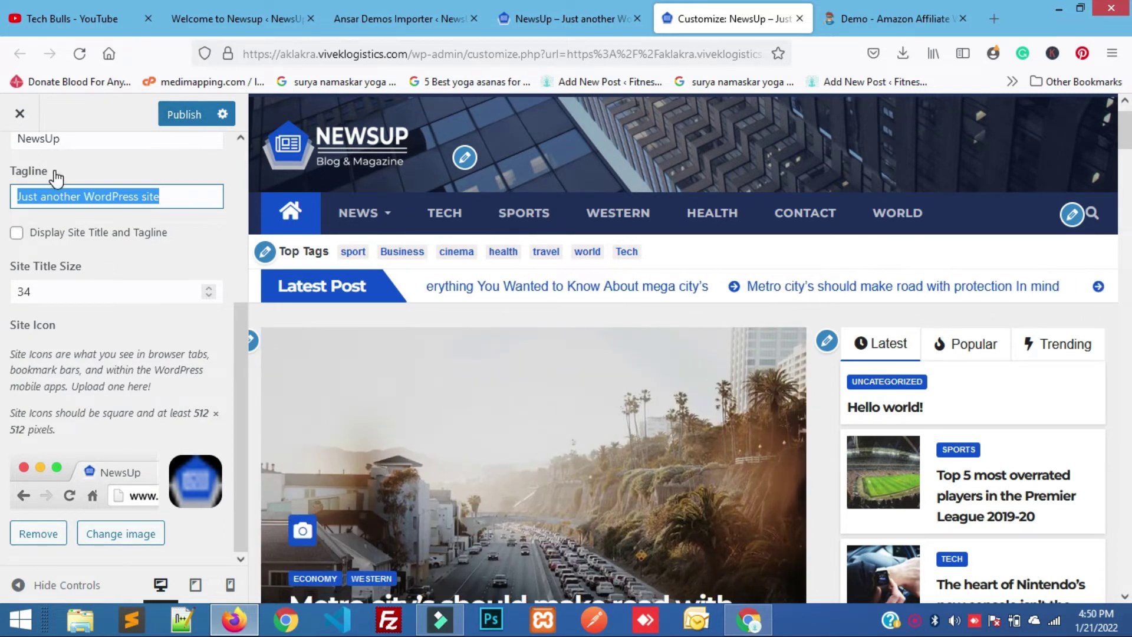
{"action": "scroll", "coordinate": [13, 177], "scroll_direction": "up", "scroll_amount": 4}
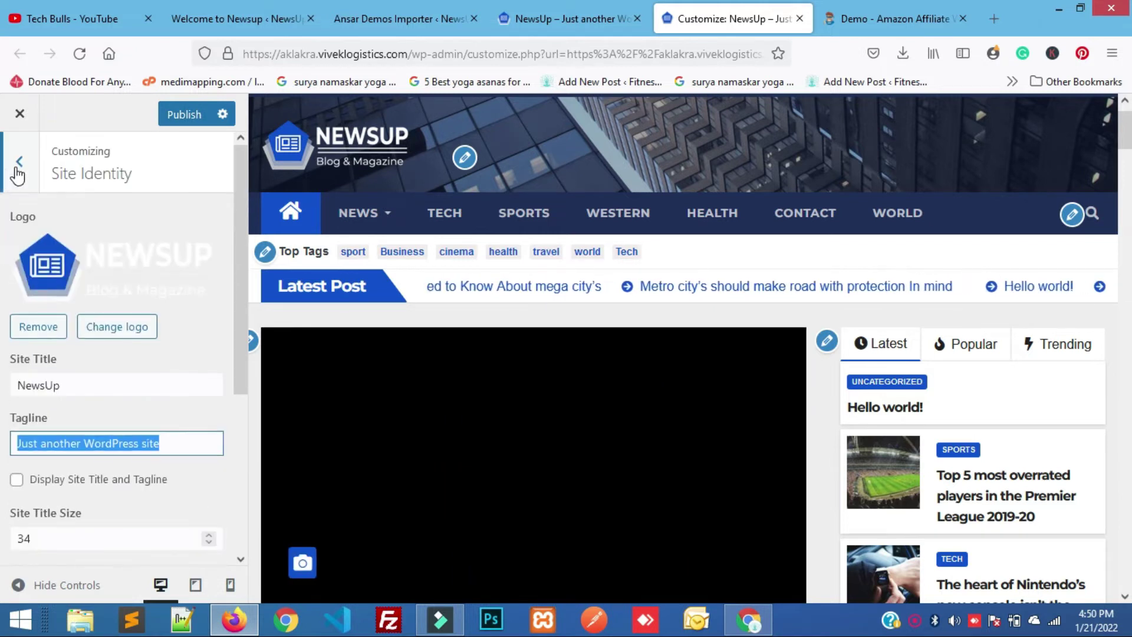
{"action": "left_click", "coordinate": [18, 169]}
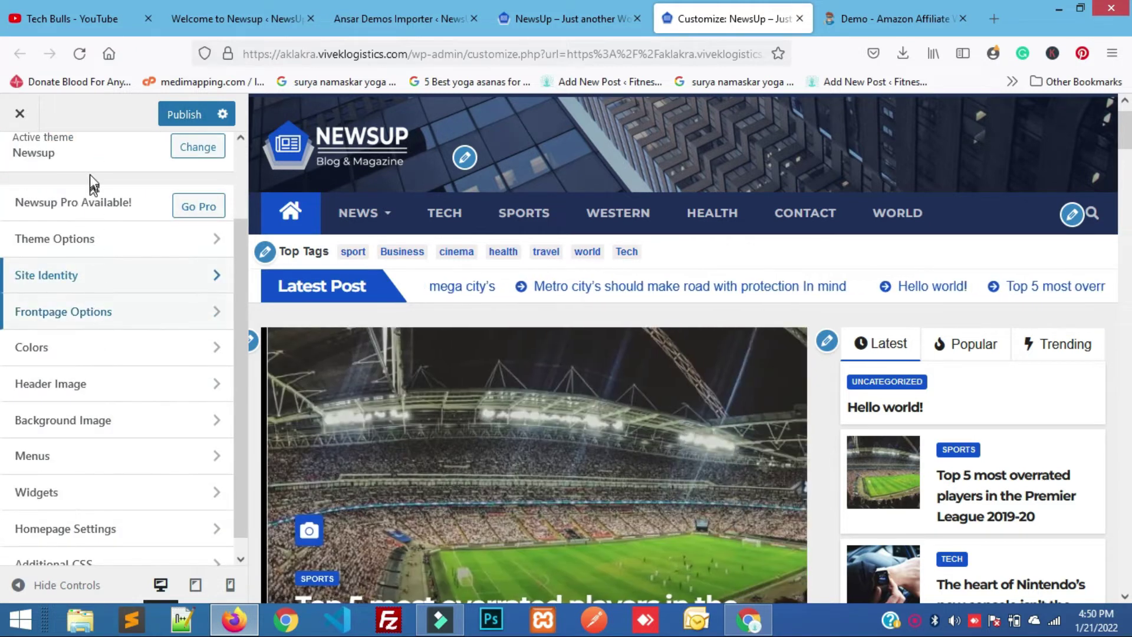
{"action": "scroll", "coordinate": [121, 355], "scroll_direction": "down", "scroll_amount": 1}
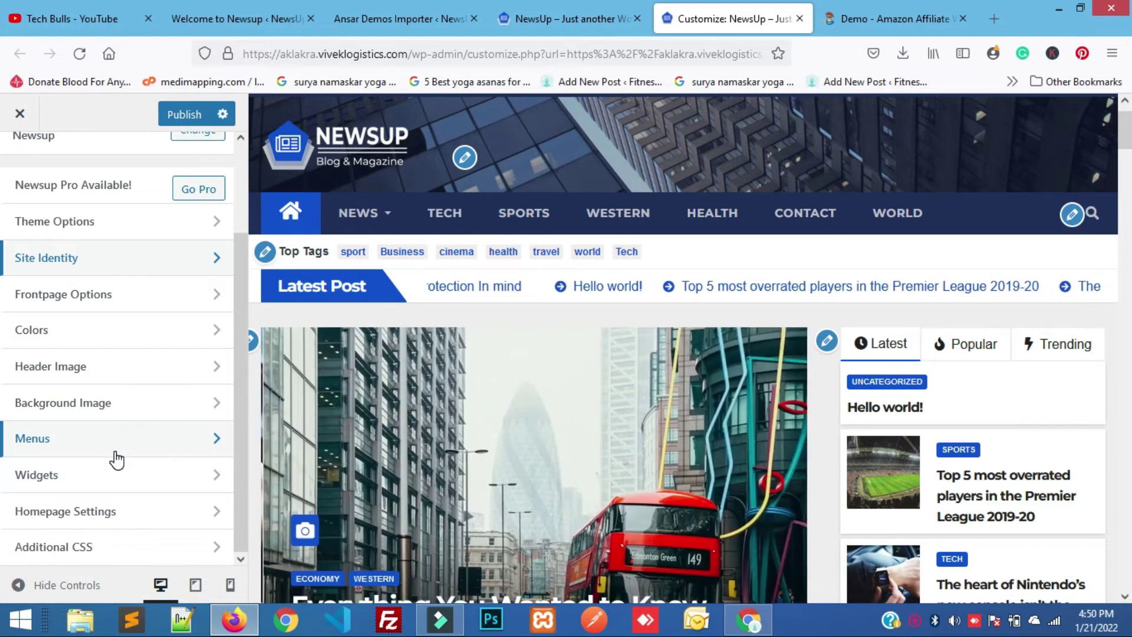
{"action": "scroll", "coordinate": [635, 521], "scroll_direction": "down", "scroll_amount": 2}
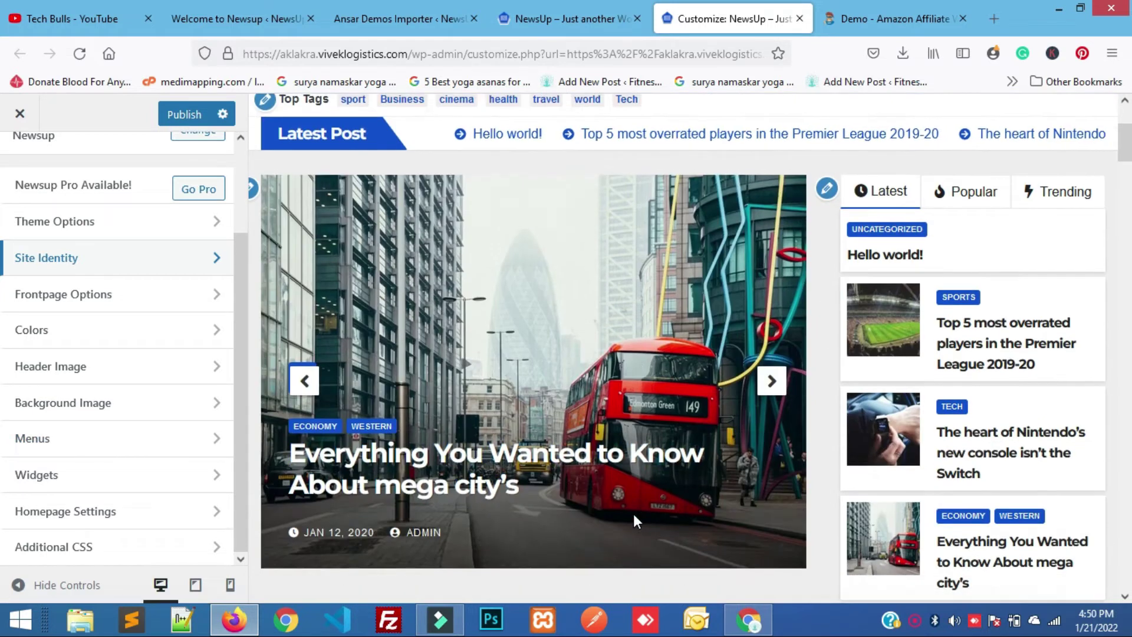
{"action": "scroll", "coordinate": [634, 521], "scroll_direction": "up", "scroll_amount": 1}
{"action": "scroll", "coordinate": [634, 522], "scroll_direction": "down", "scroll_amount": 1}
{"action": "scroll", "coordinate": [635, 517], "scroll_direction": "down", "scroll_amount": 7}
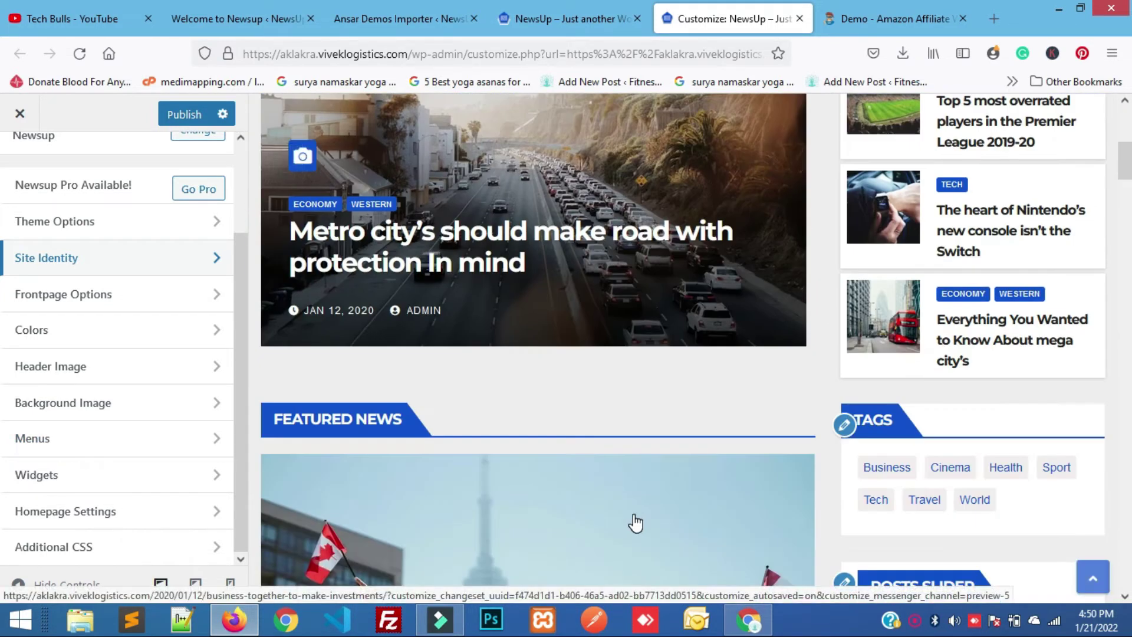
{"action": "scroll", "coordinate": [634, 520], "scroll_direction": "down", "scroll_amount": 12}
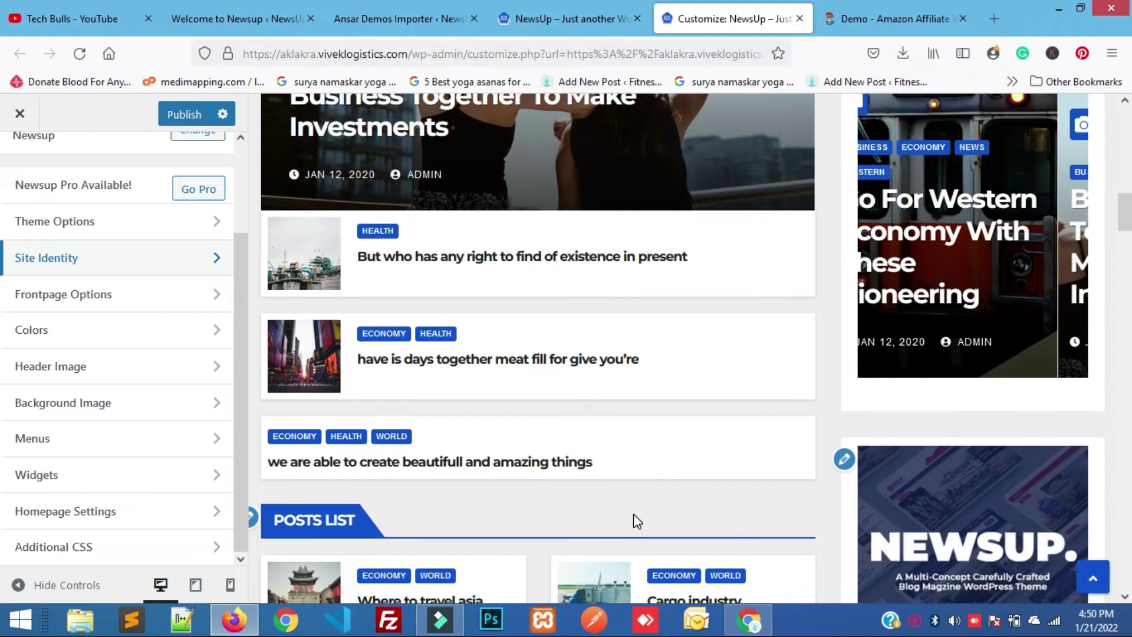
{"action": "scroll", "coordinate": [635, 521], "scroll_direction": "down", "scroll_amount": 2}
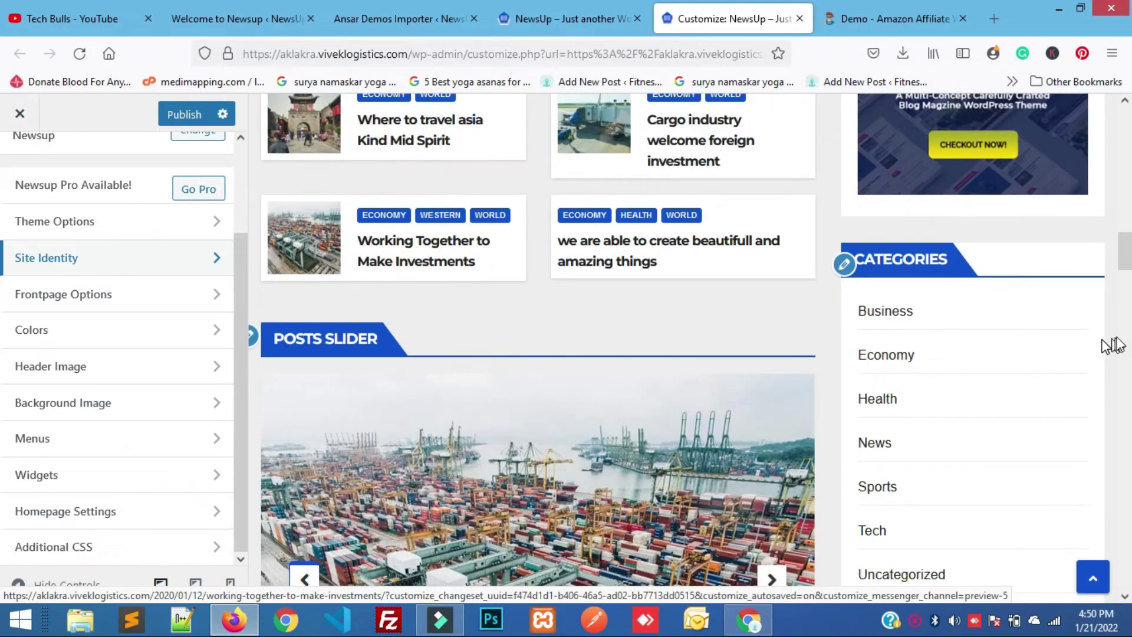
{"action": "scroll", "coordinate": [776, 407], "scroll_direction": "down", "scroll_amount": 9}
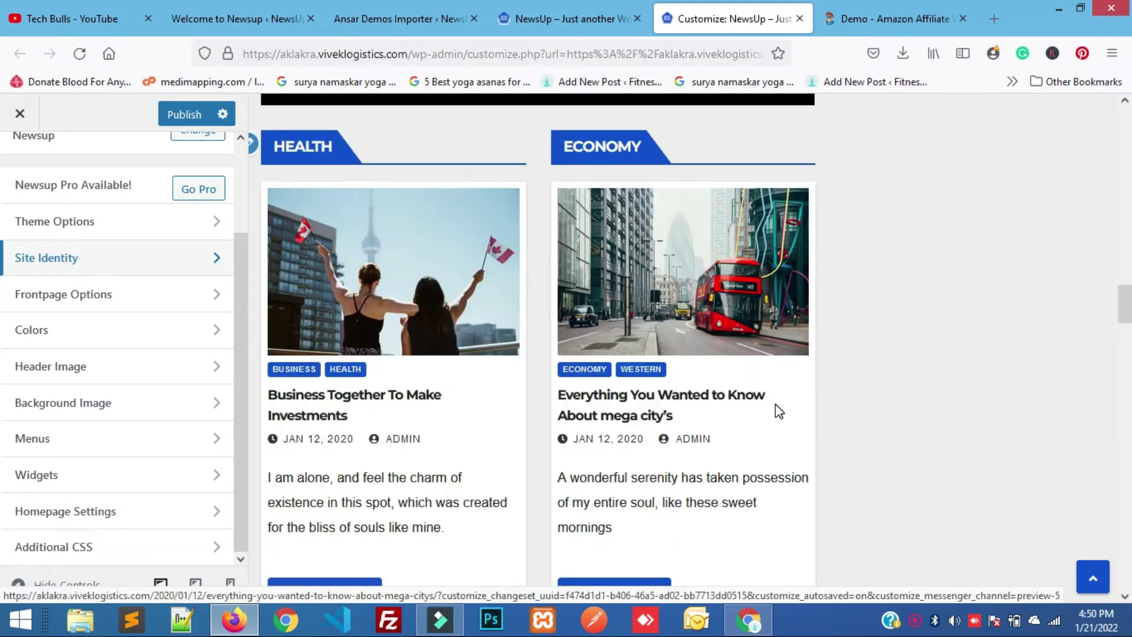
{"action": "scroll", "coordinate": [778, 411], "scroll_direction": "down", "scroll_amount": 4}
{"action": "left_click", "coordinate": [777, 409]}
{"action": "scroll", "coordinate": [776, 410], "scroll_direction": "down", "scroll_amount": 6}
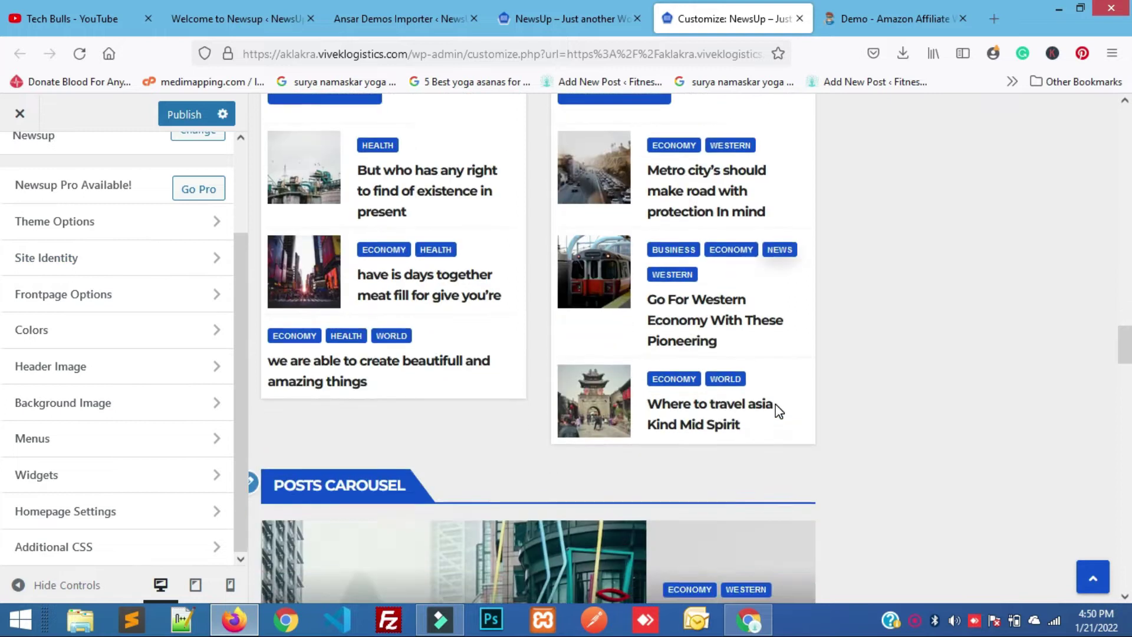
{"action": "mouse_move", "coordinate": [748, 619]}
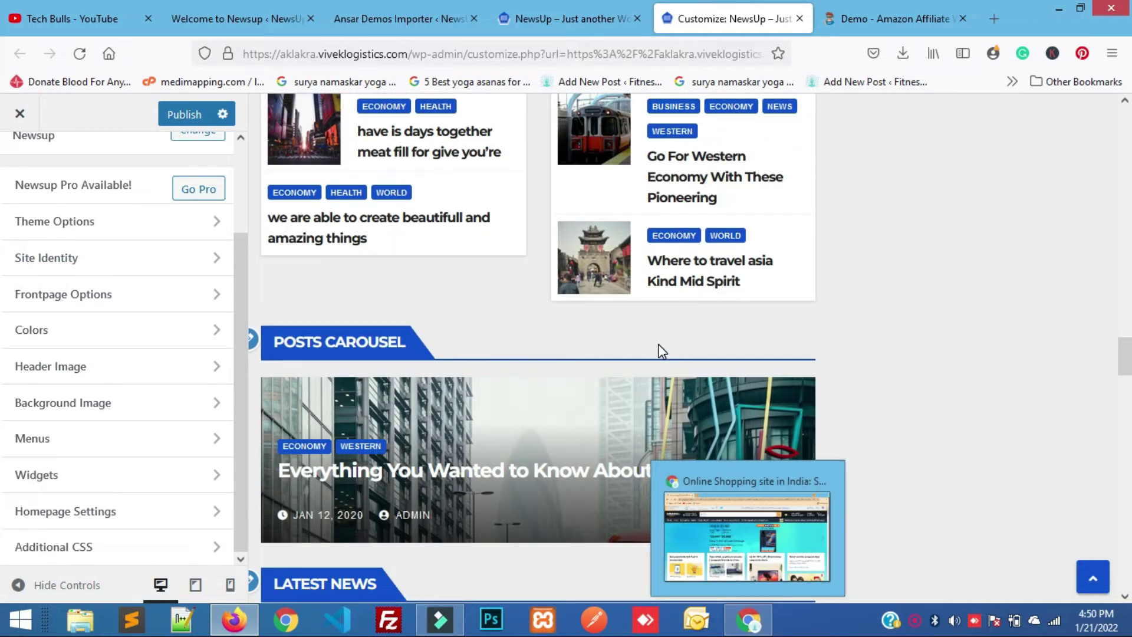
{"action": "scroll", "coordinate": [658, 348], "scroll_direction": "up", "scroll_amount": 11}
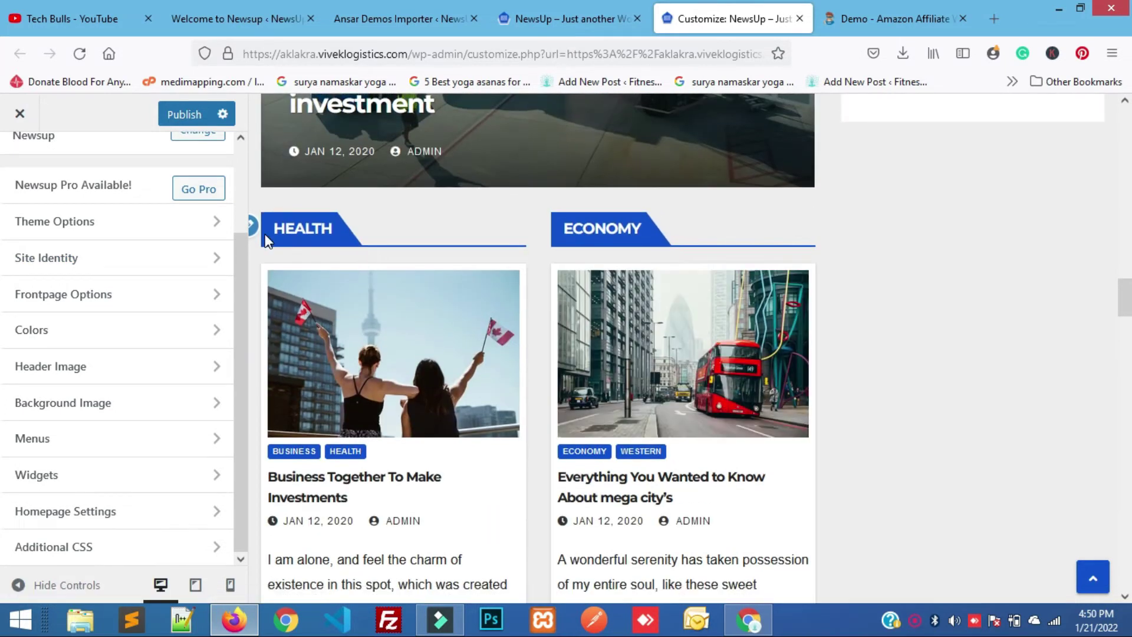
Remove the Health/Economy 'AR: Double Categories Posts' section from the front page.
{"action": "right_click", "coordinate": [255, 231]}
{"action": "left_click", "coordinate": [253, 227]}
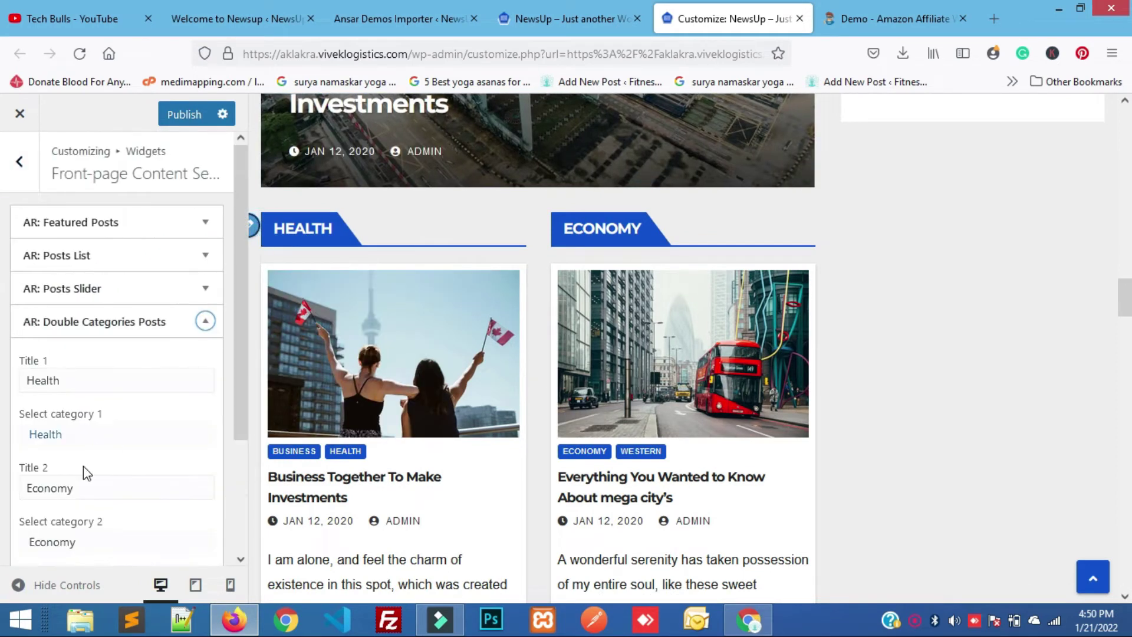
{"action": "scroll", "coordinate": [83, 466], "scroll_direction": "down", "scroll_amount": 3}
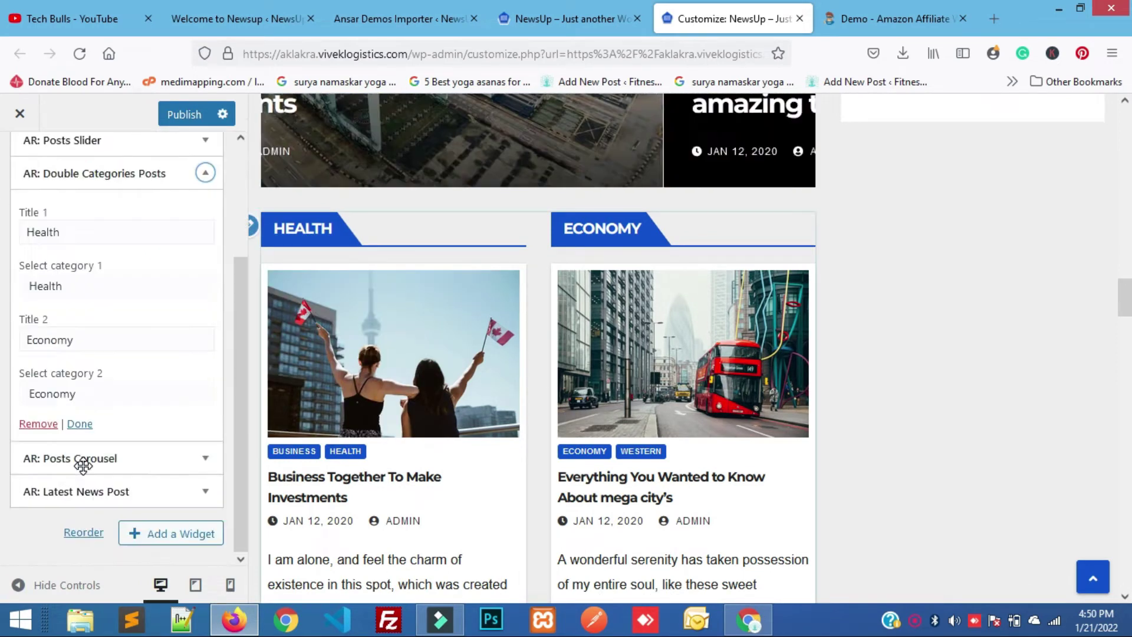
{"action": "left_click", "coordinate": [41, 424]}
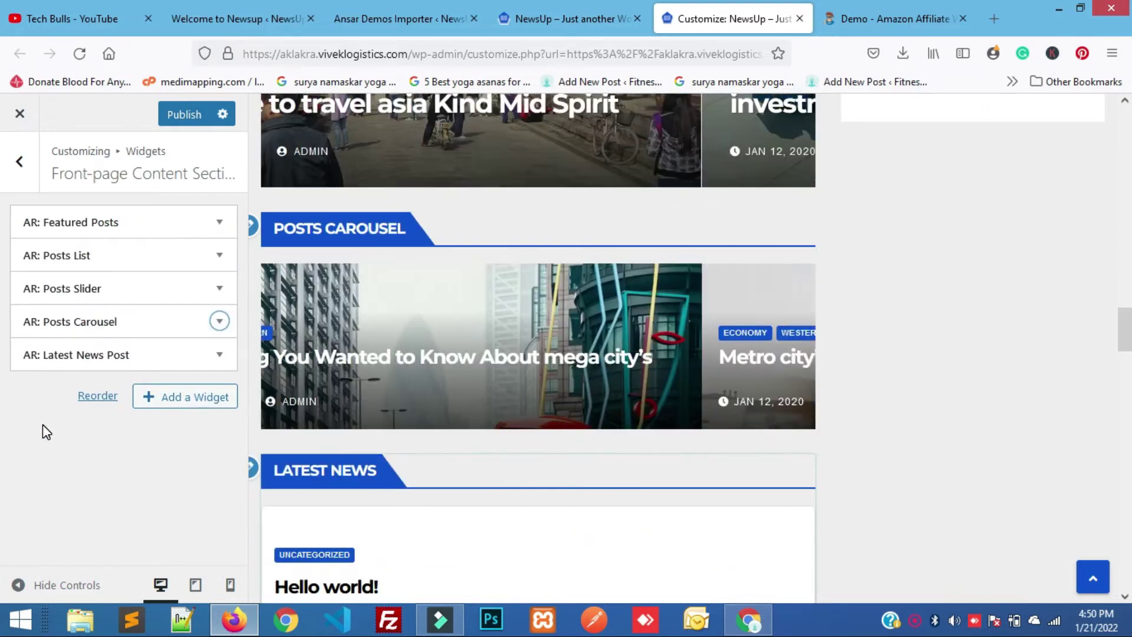
{"action": "scroll", "coordinate": [658, 367], "scroll_direction": "down", "scroll_amount": 5}
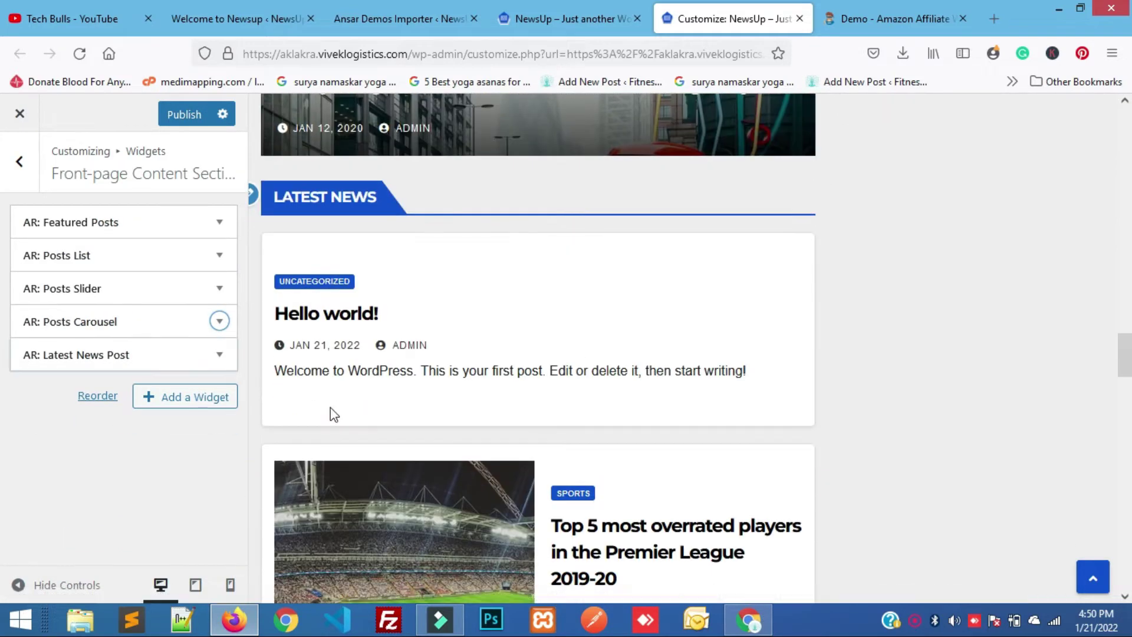
{"action": "scroll", "coordinate": [293, 253], "scroll_direction": "up", "scroll_amount": 1}
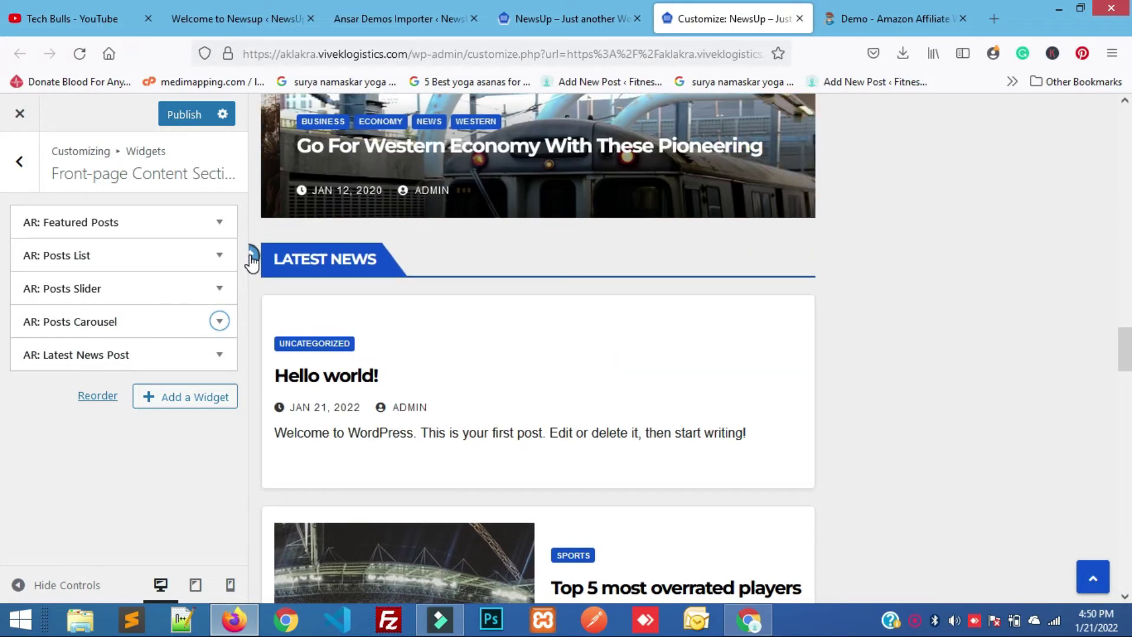
Remove the Latest News section from the front page.
{"action": "left_click", "coordinate": [251, 255]}
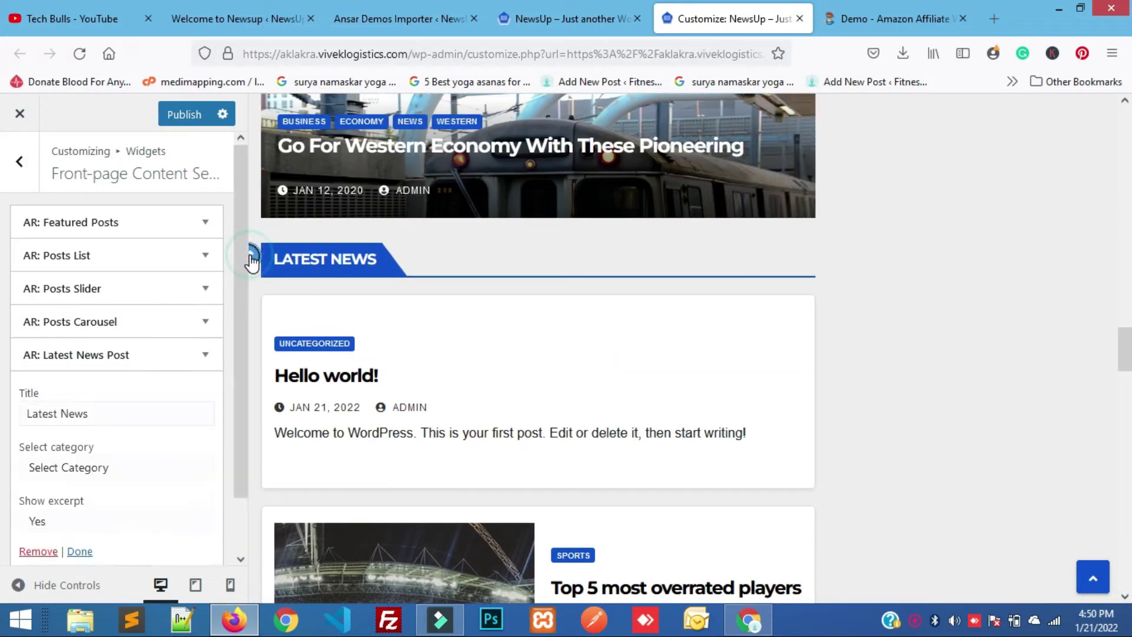
{"action": "left_click", "coordinate": [29, 552]}
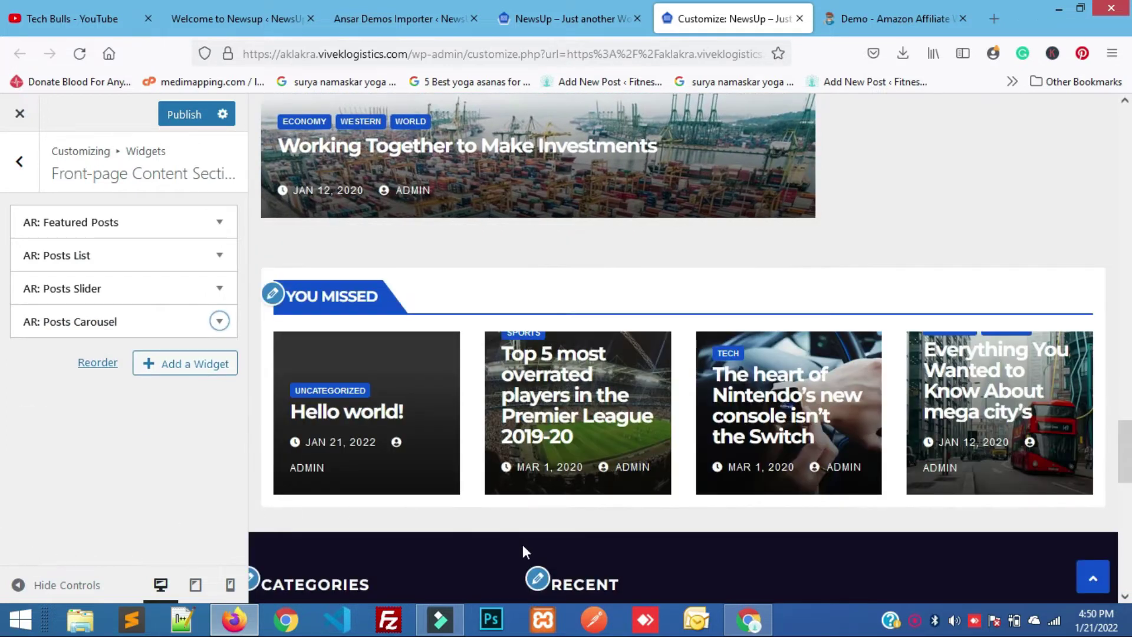
{"action": "scroll", "coordinate": [523, 544], "scroll_direction": "down", "scroll_amount": 5}
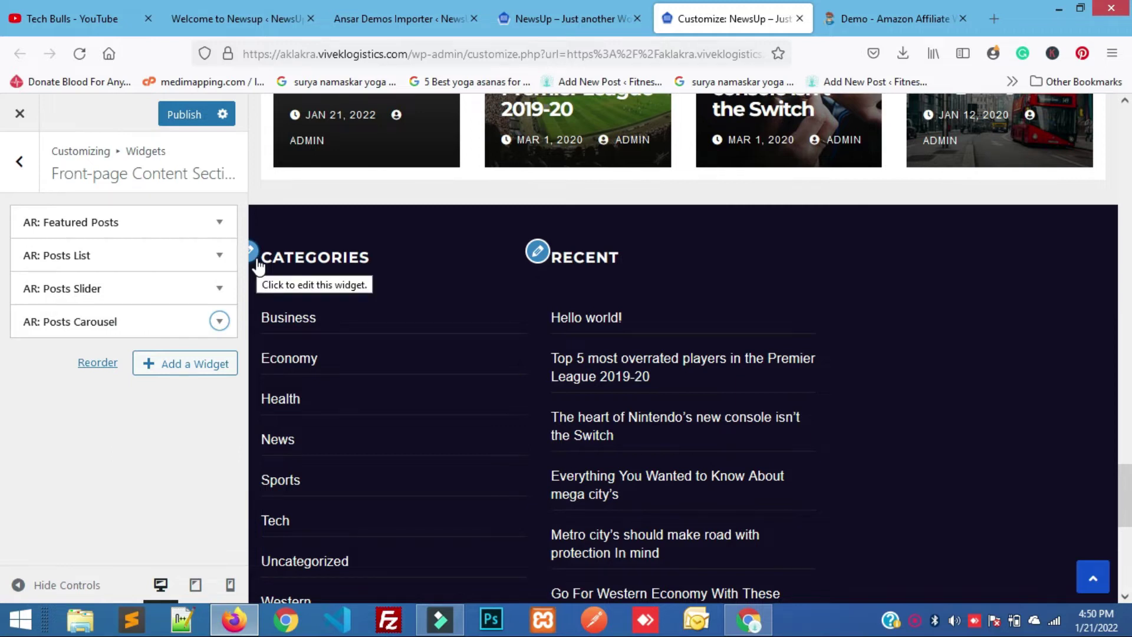
Remove the Categories and Recent Posts widgets from the Footer Widget Area.
{"action": "left_click", "coordinate": [255, 255]}
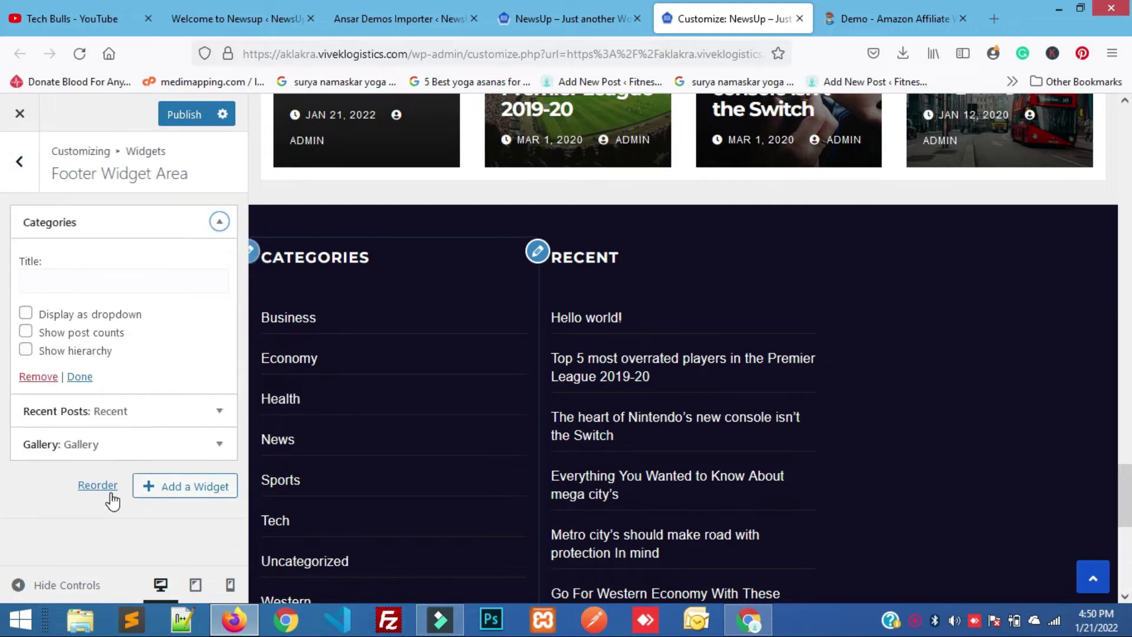
{"action": "left_click", "coordinate": [40, 377]}
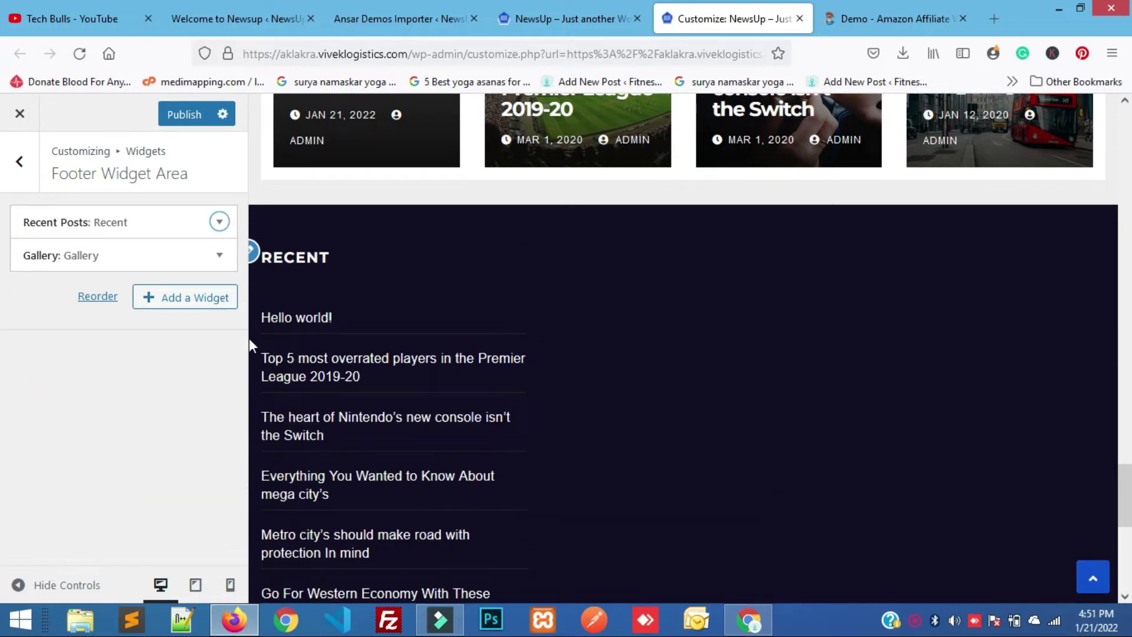
{"action": "left_click", "coordinate": [252, 254]}
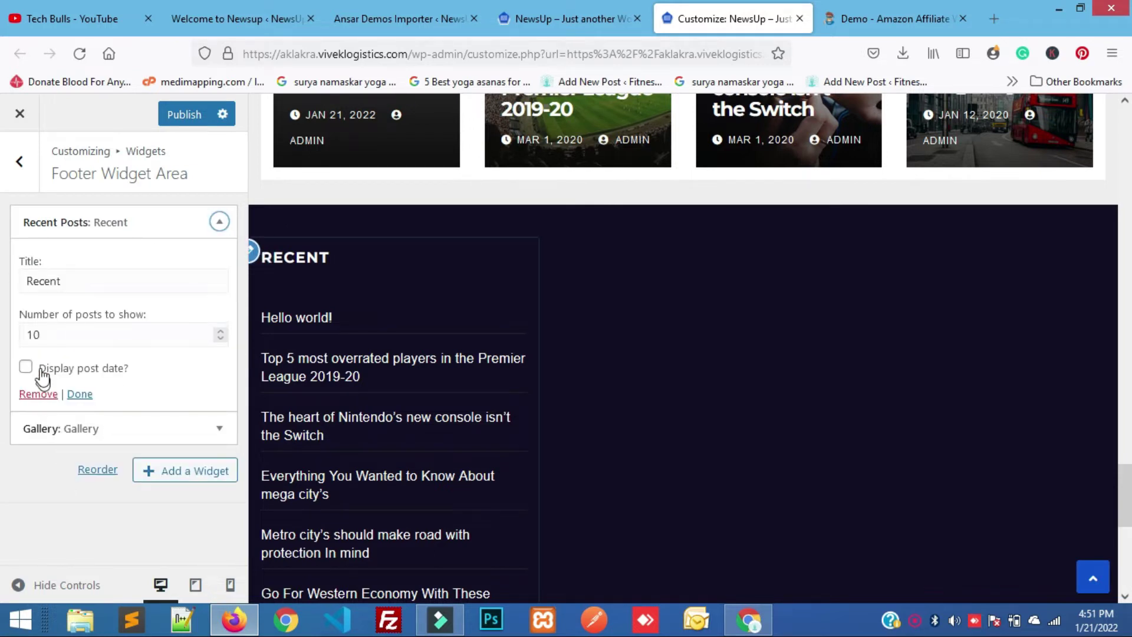
{"action": "left_click", "coordinate": [45, 394]}
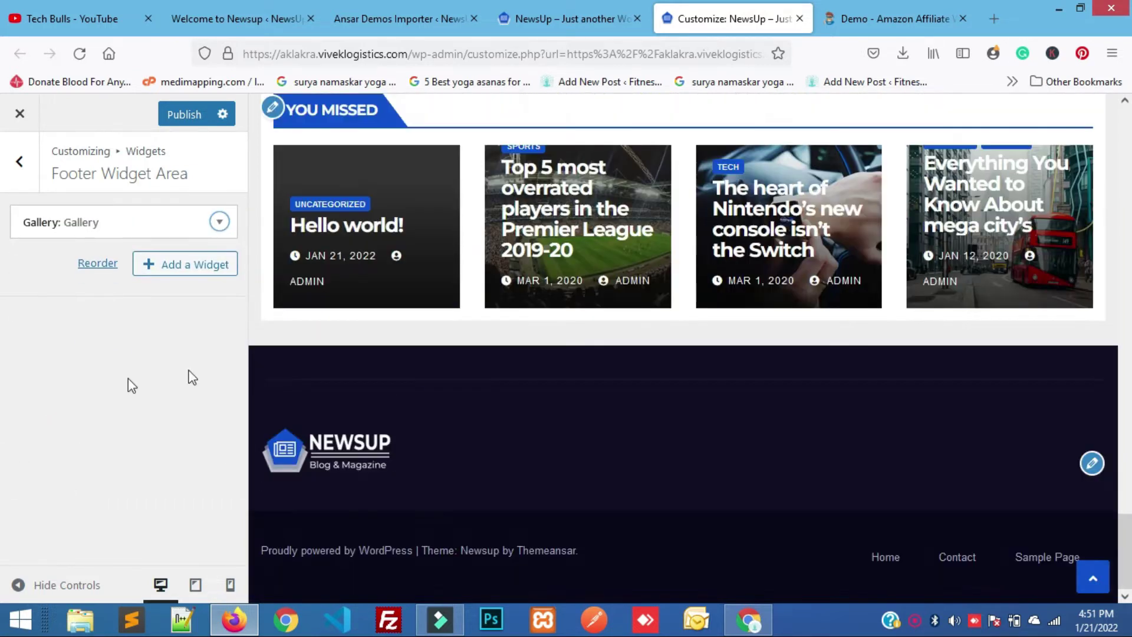
Publish the Customizer changes and return to the live site.
{"action": "scroll", "coordinate": [561, 472], "scroll_direction": "up", "scroll_amount": 10}
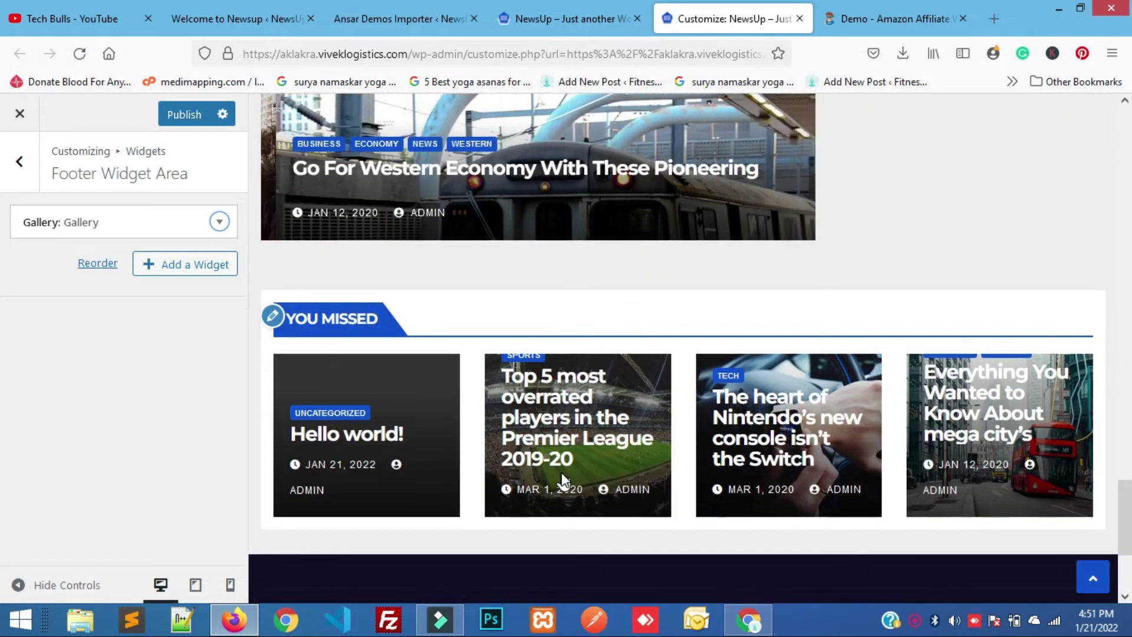
{"action": "left_click", "coordinate": [185, 113]}
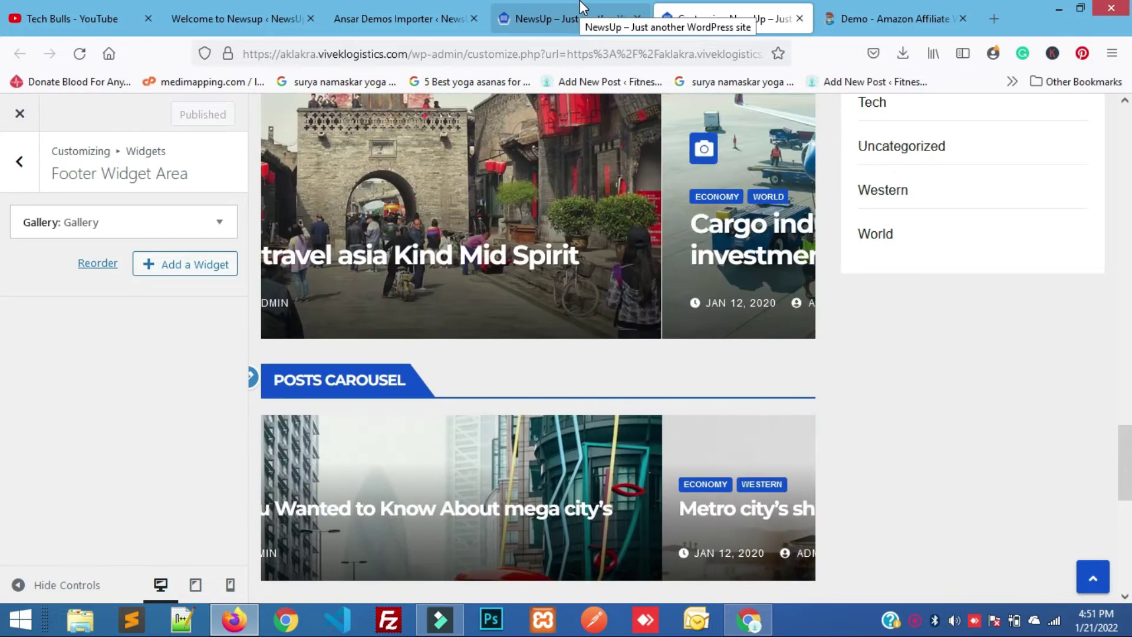
{"action": "left_click", "coordinate": [580, 7]}
Reload the live NewsUp front page and scroll through it to confirm the removed sections and footer widgets are gone.
{"action": "left_click", "coordinate": [399, 54]}
{"action": "key", "text": "Return"}
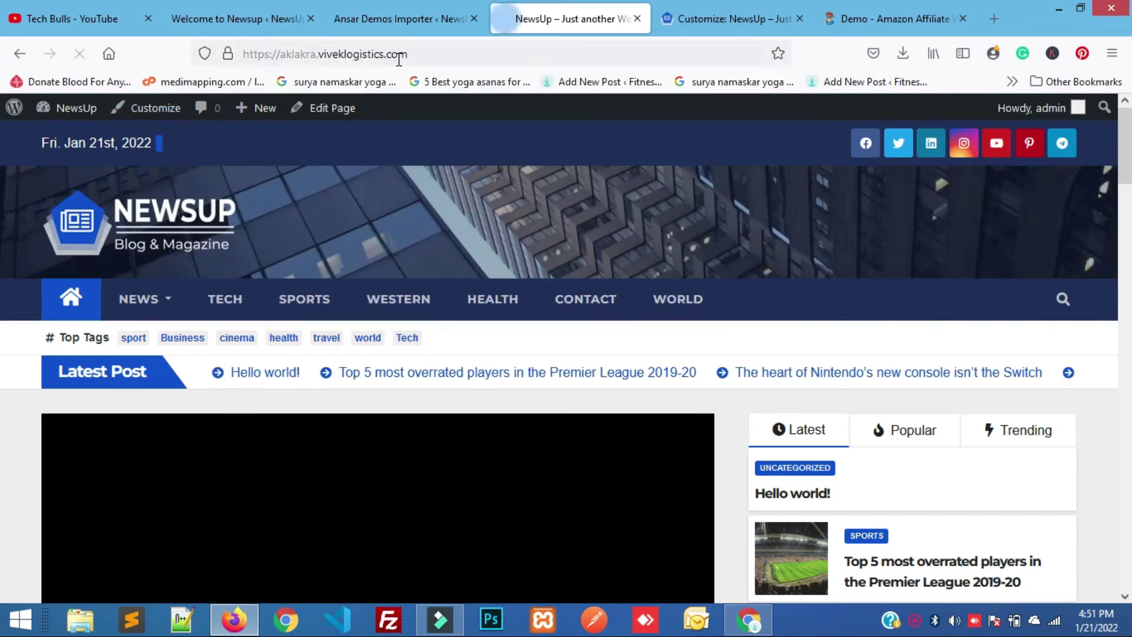
{"action": "scroll", "coordinate": [588, 372], "scroll_direction": "down", "scroll_amount": 5}
{"action": "scroll", "coordinate": [586, 365], "scroll_direction": "down", "scroll_amount": 15}
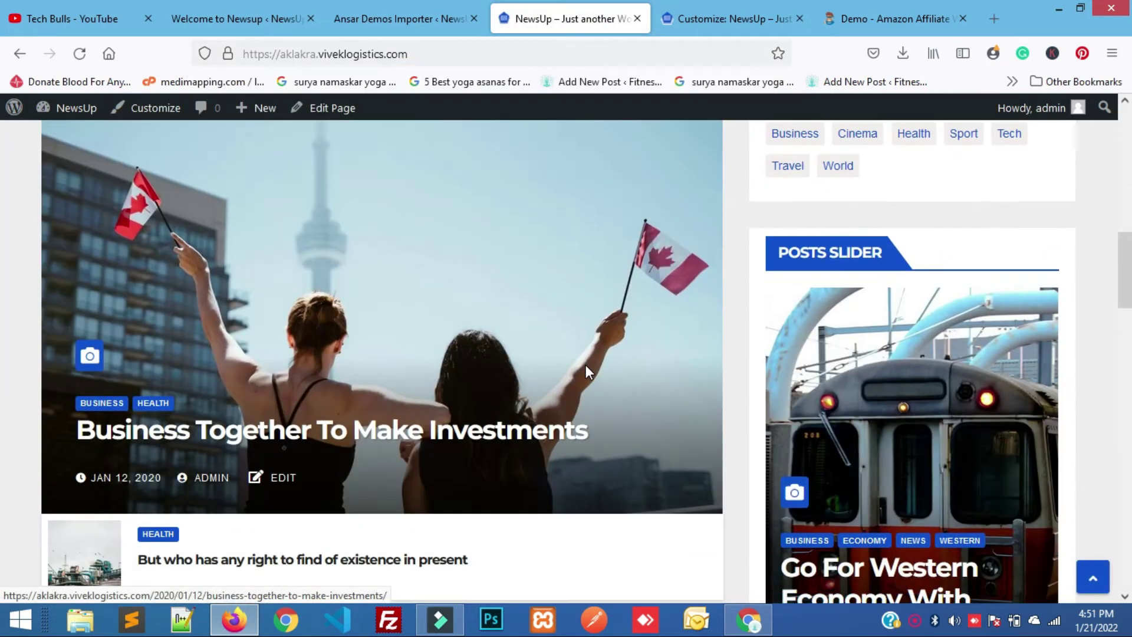
{"action": "scroll", "coordinate": [586, 365], "scroll_direction": "down", "scroll_amount": 12}
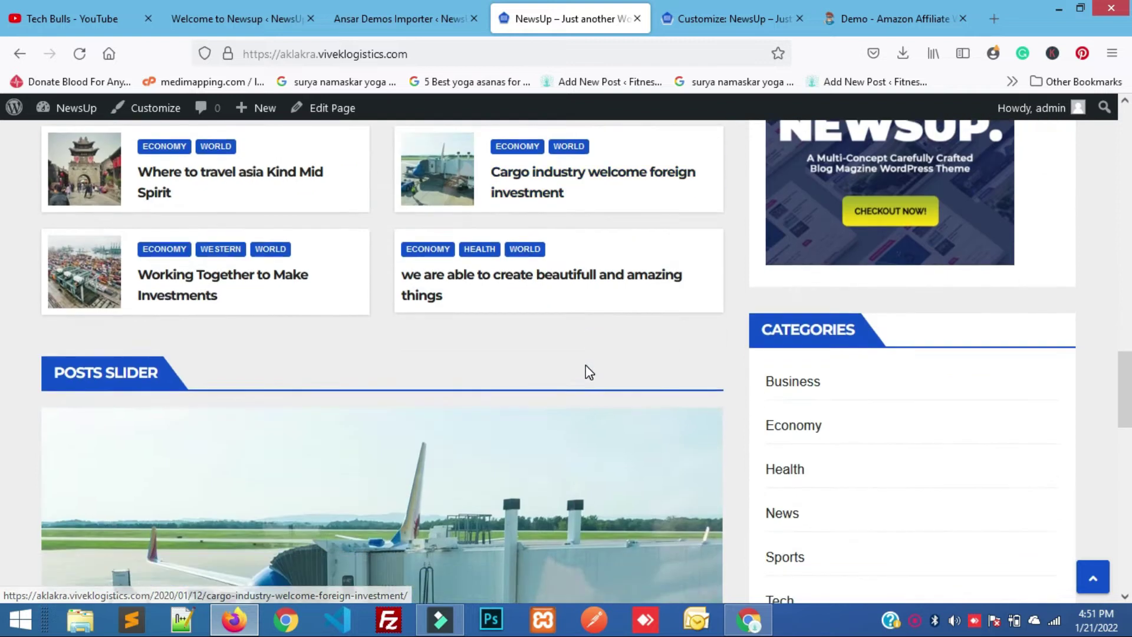
{"action": "scroll", "coordinate": [586, 365], "scroll_direction": "down", "scroll_amount": 8}
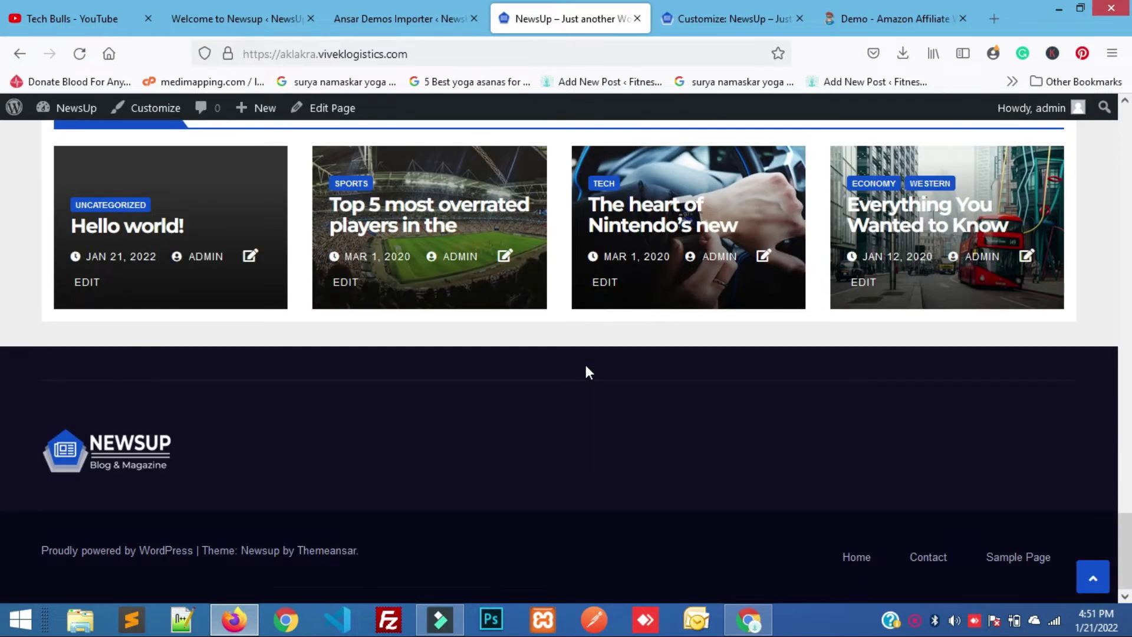
{"action": "scroll", "coordinate": [586, 365], "scroll_direction": "up", "scroll_amount": 15}
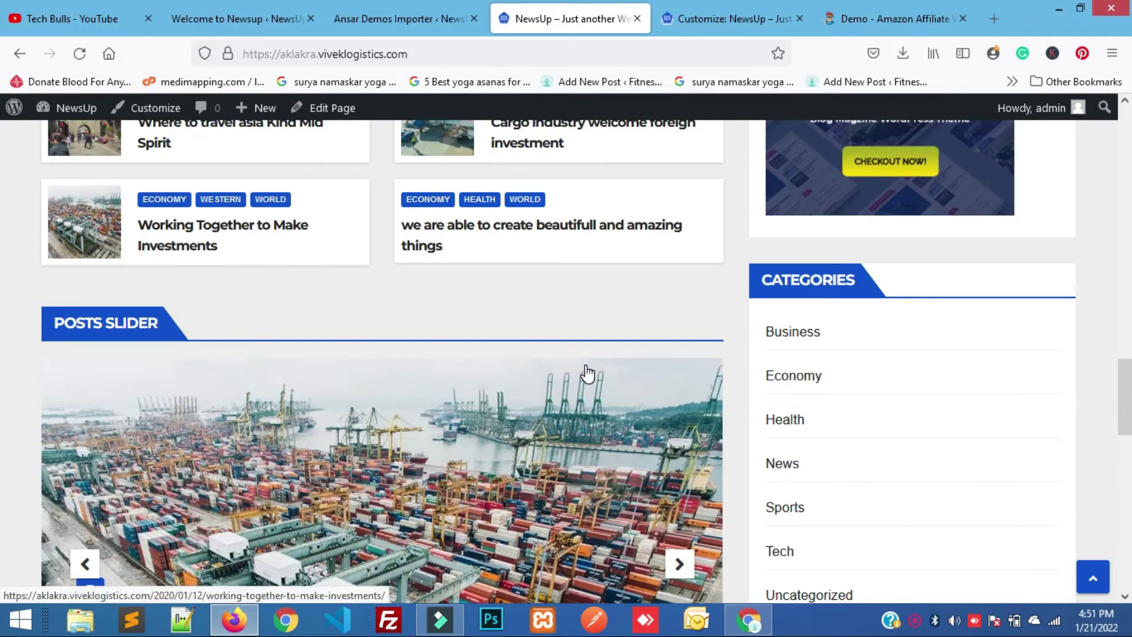
{"action": "scroll", "coordinate": [587, 372], "scroll_direction": "up", "scroll_amount": 10}
{"action": "scroll", "coordinate": [586, 371], "scroll_direction": "down", "scroll_amount": 3}
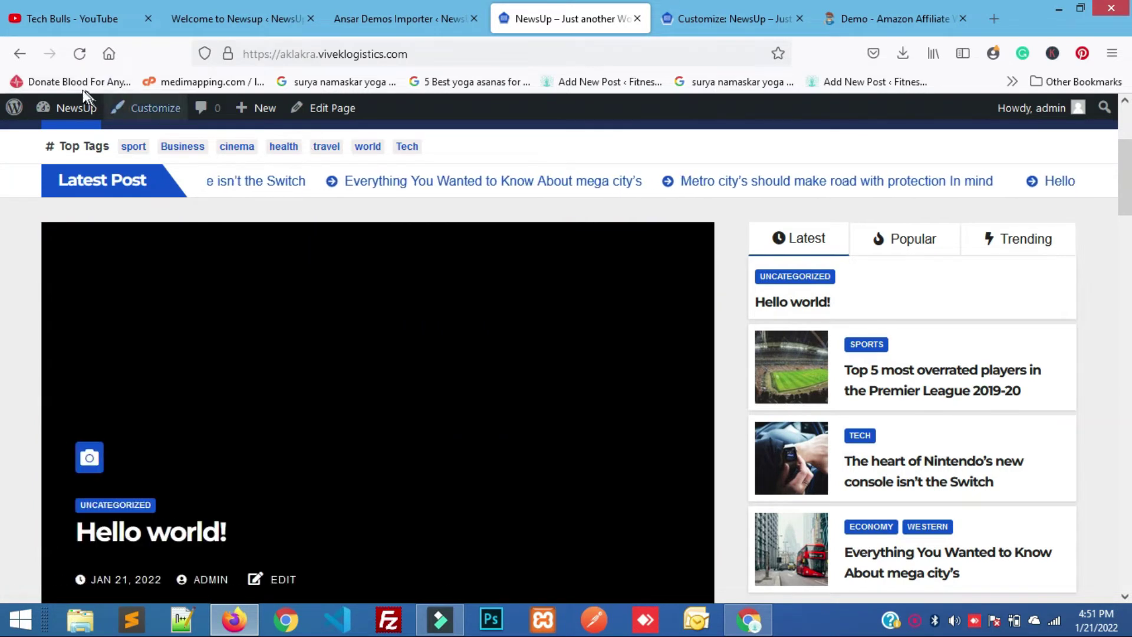
{"action": "mouse_move", "coordinate": [80, 108]}
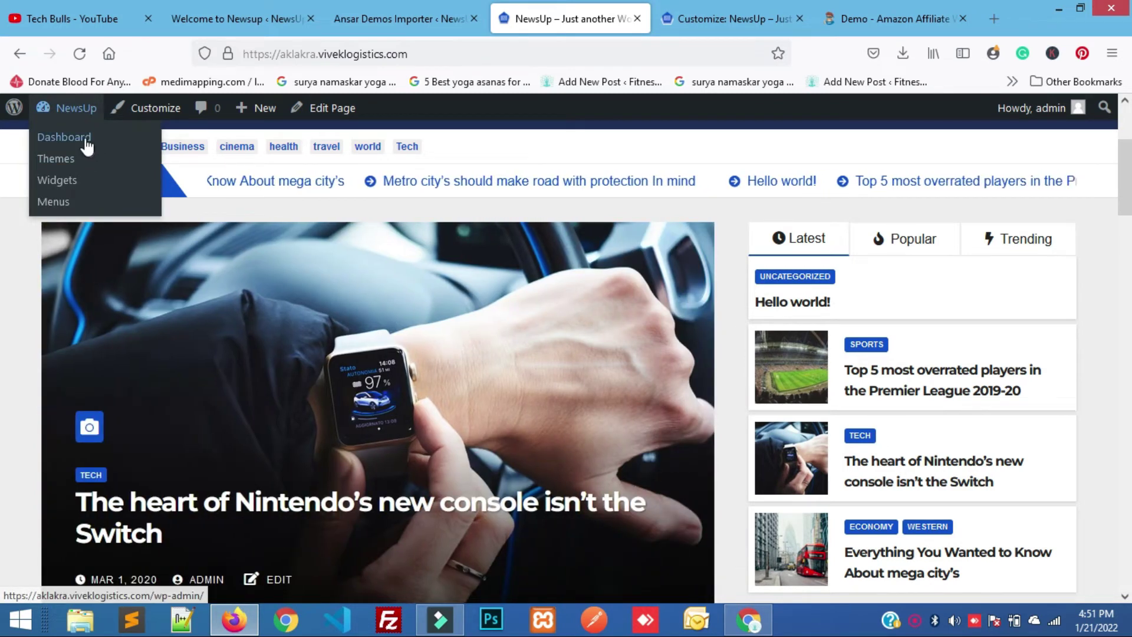
Open the Dashboard in a new tab and close the Customizer tab.
{"action": "right_click", "coordinate": [87, 141]}
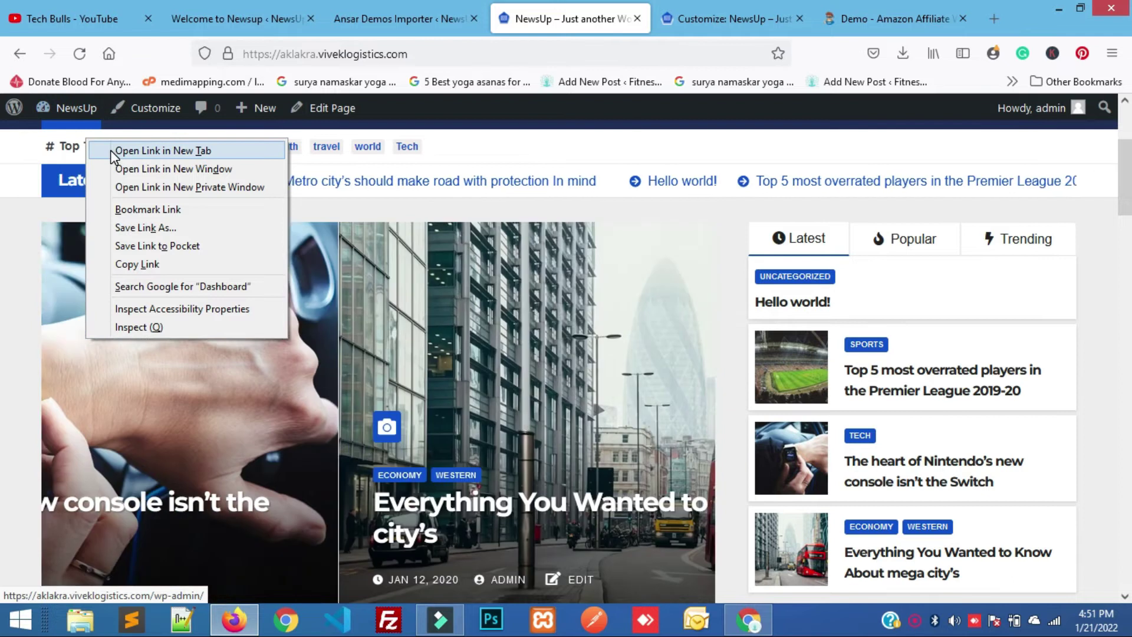
{"action": "left_click", "coordinate": [110, 150]}
{"action": "left_click", "coordinate": [649, 13]}
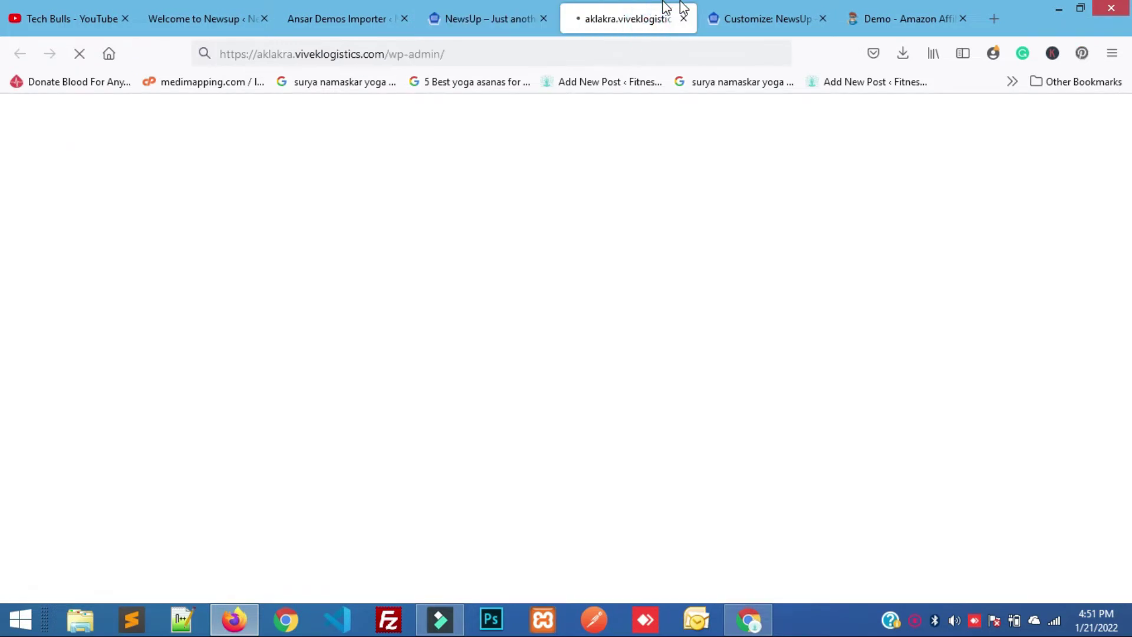
{"action": "left_click", "coordinate": [752, 15]}
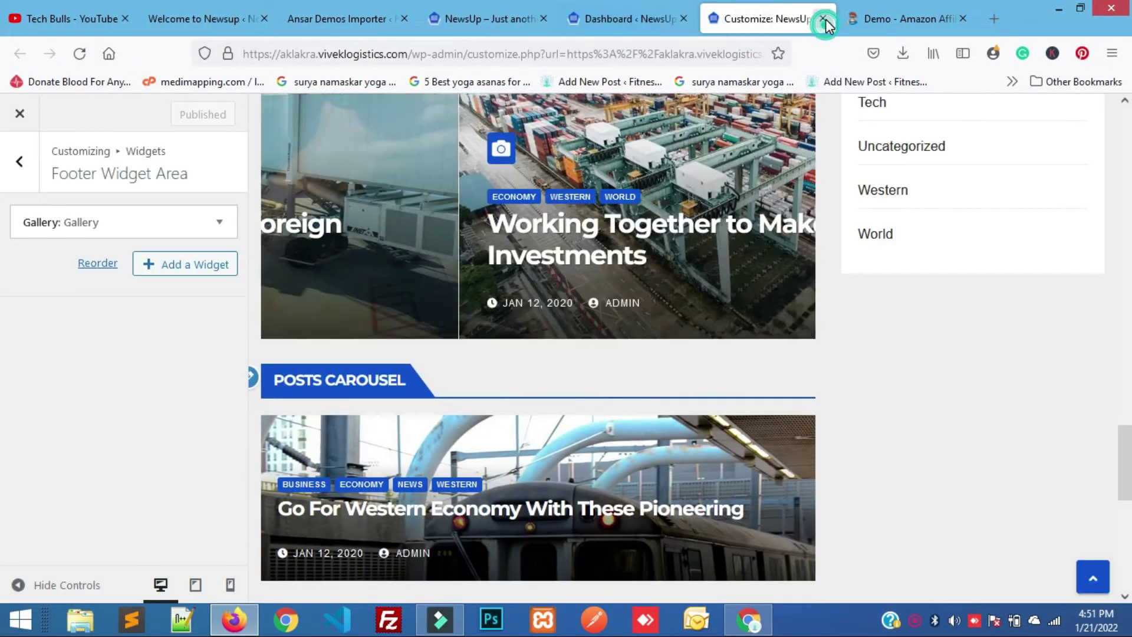
{"action": "left_click", "coordinate": [824, 19]}
{"action": "left_click", "coordinate": [600, 26]}
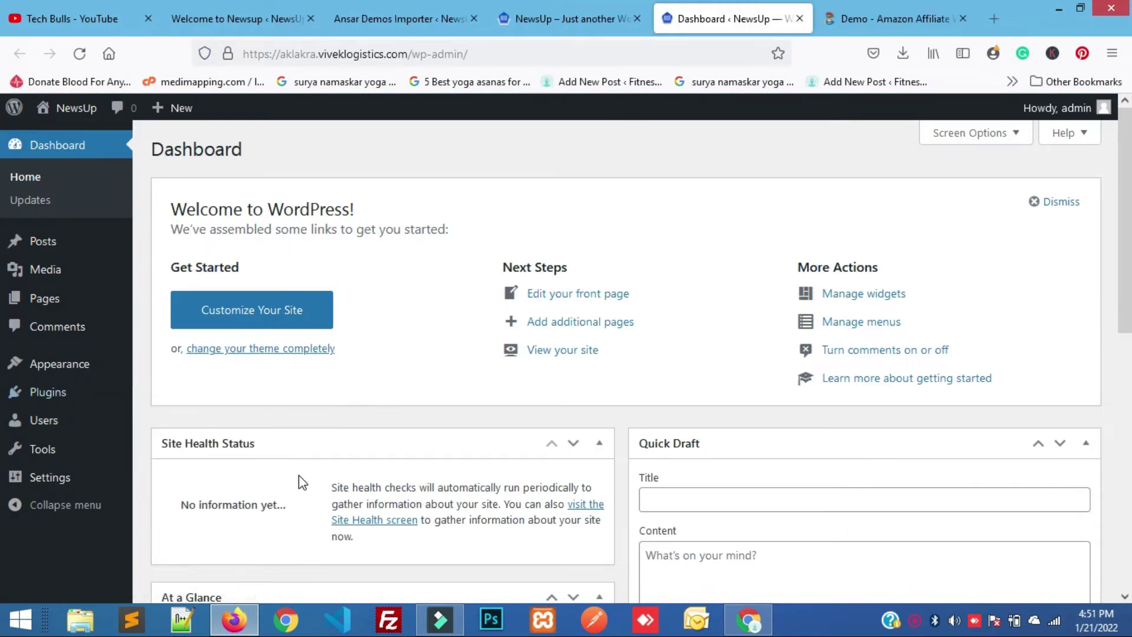
Open All Posts in a new tab and move the front-page tab beside the Dashboard.
{"action": "mouse_move", "coordinate": [109, 402]}
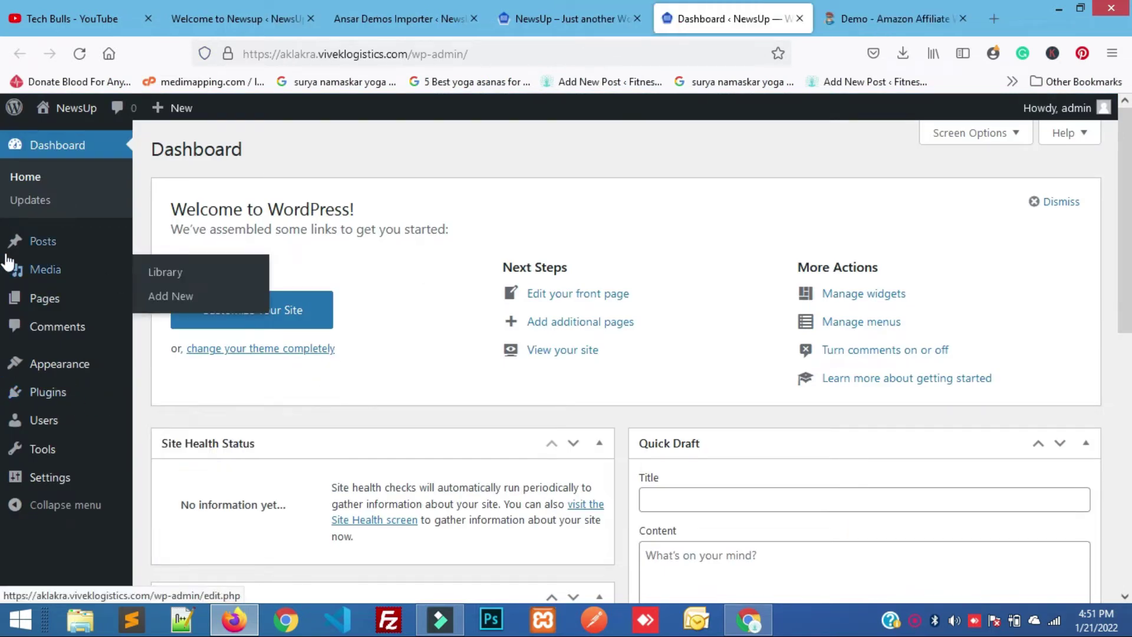
{"action": "mouse_move", "coordinate": [40, 240]}
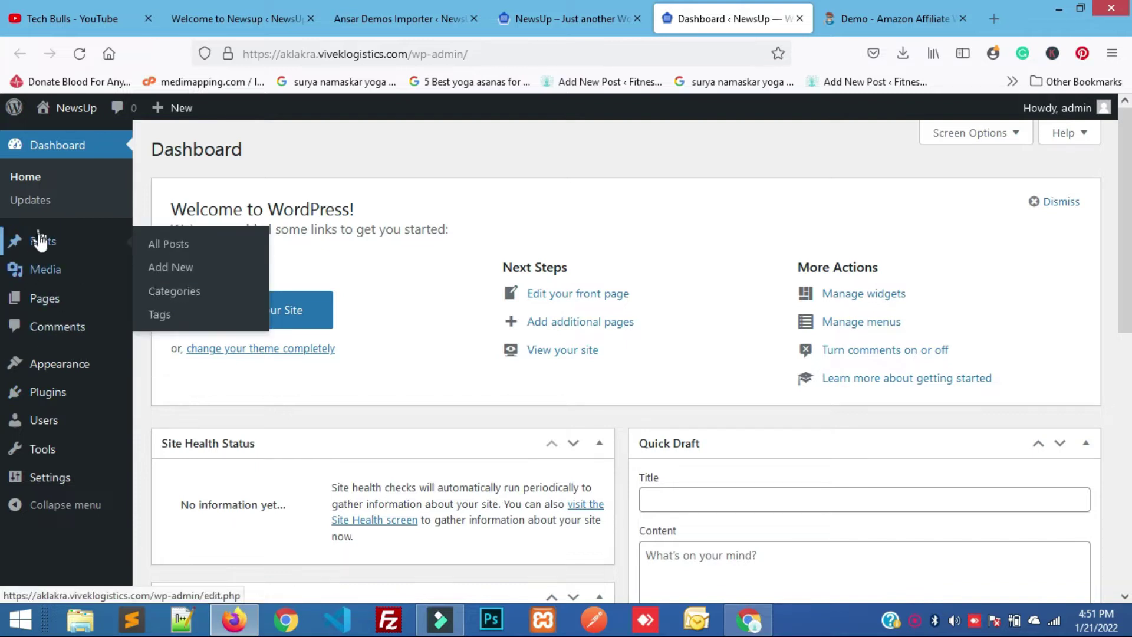
{"action": "right_click", "coordinate": [208, 242]}
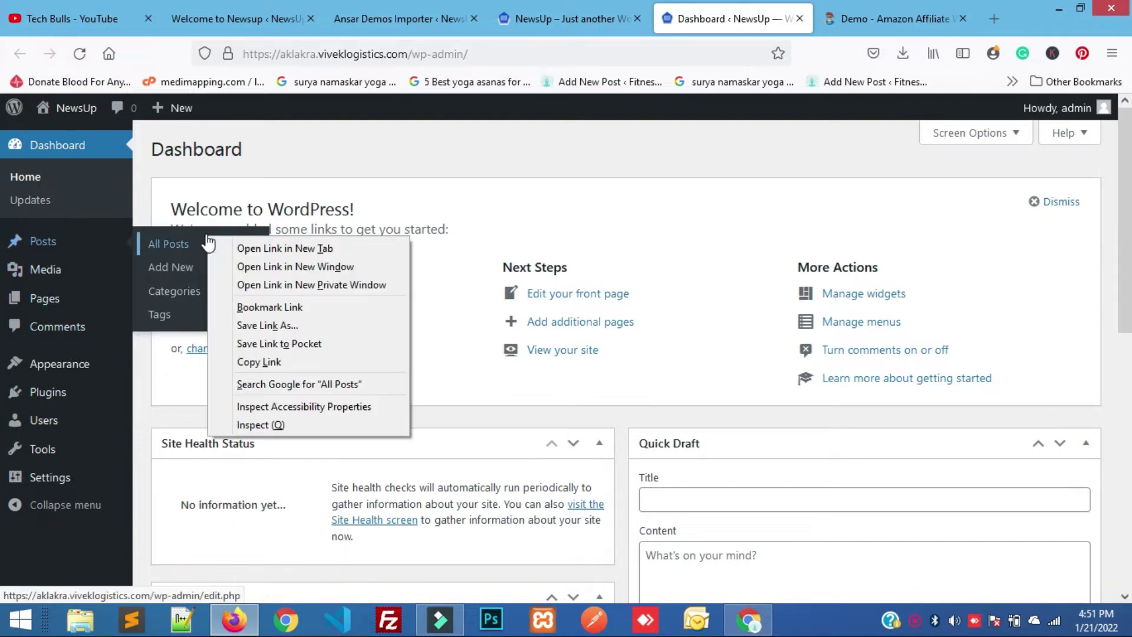
{"action": "left_click", "coordinate": [228, 247]}
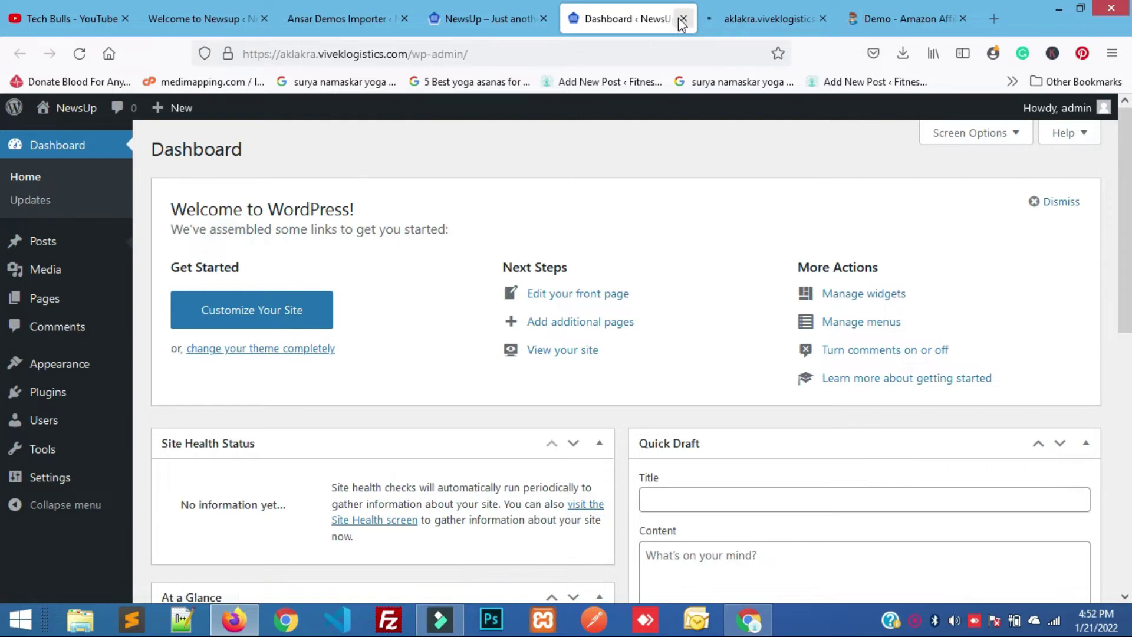
{"action": "left_click", "coordinate": [731, 9]}
{"action": "left_click", "coordinate": [605, 7]}
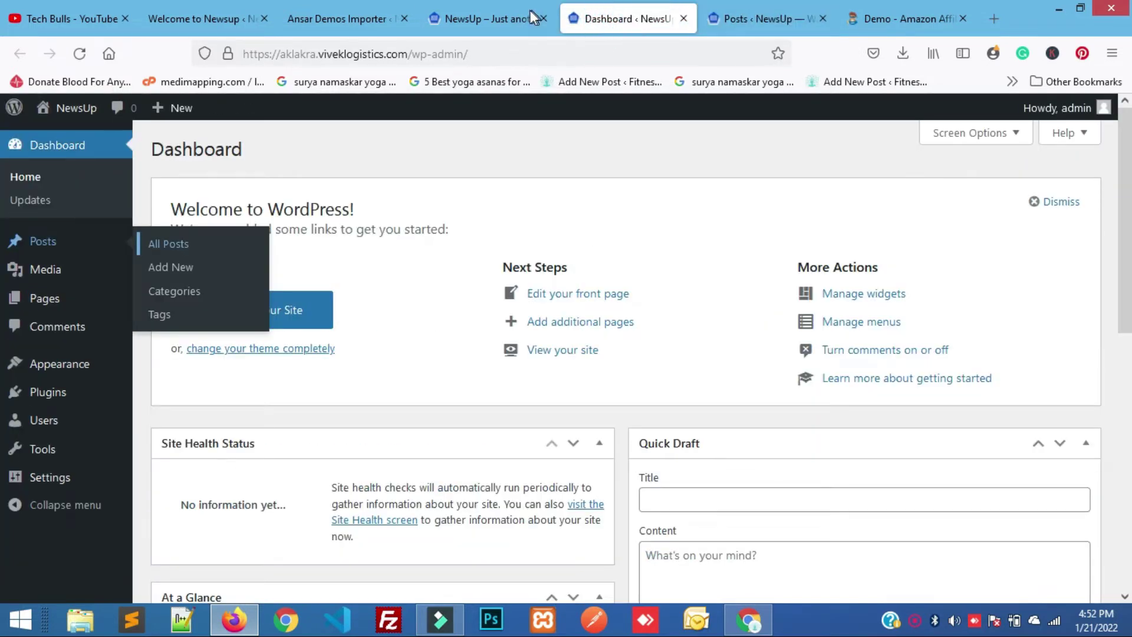
{"action": "left_click", "coordinate": [493, 24]}
{"action": "left_click_drag", "start_coordinate": [589, 17], "coordinate": [683, 17]}
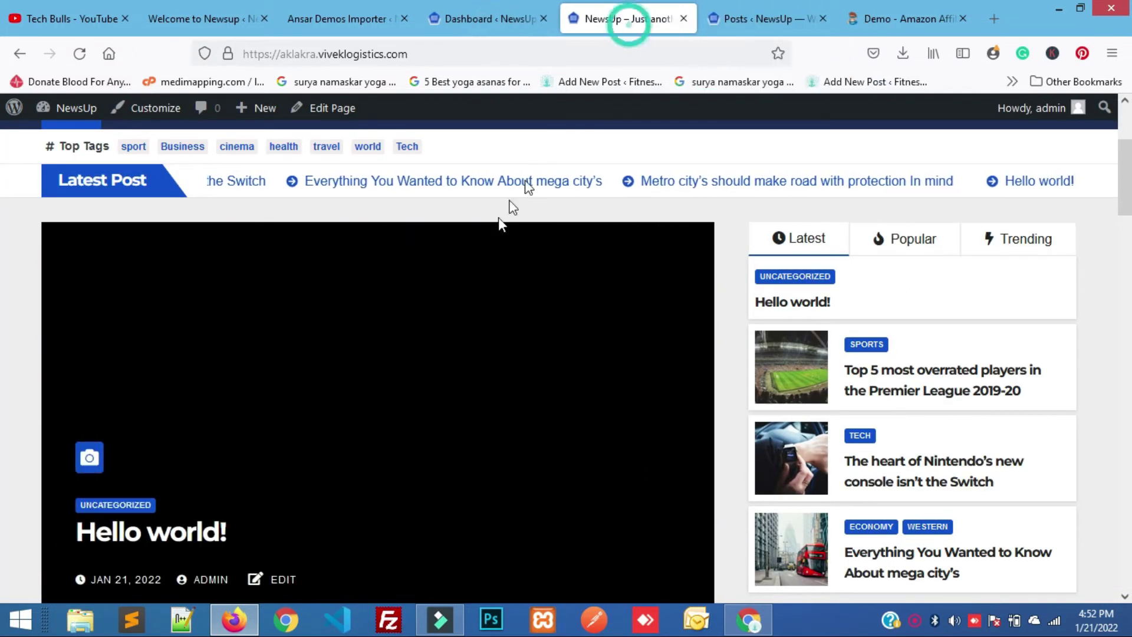
{"action": "scroll", "coordinate": [204, 268], "scroll_direction": "up", "scroll_amount": 3}
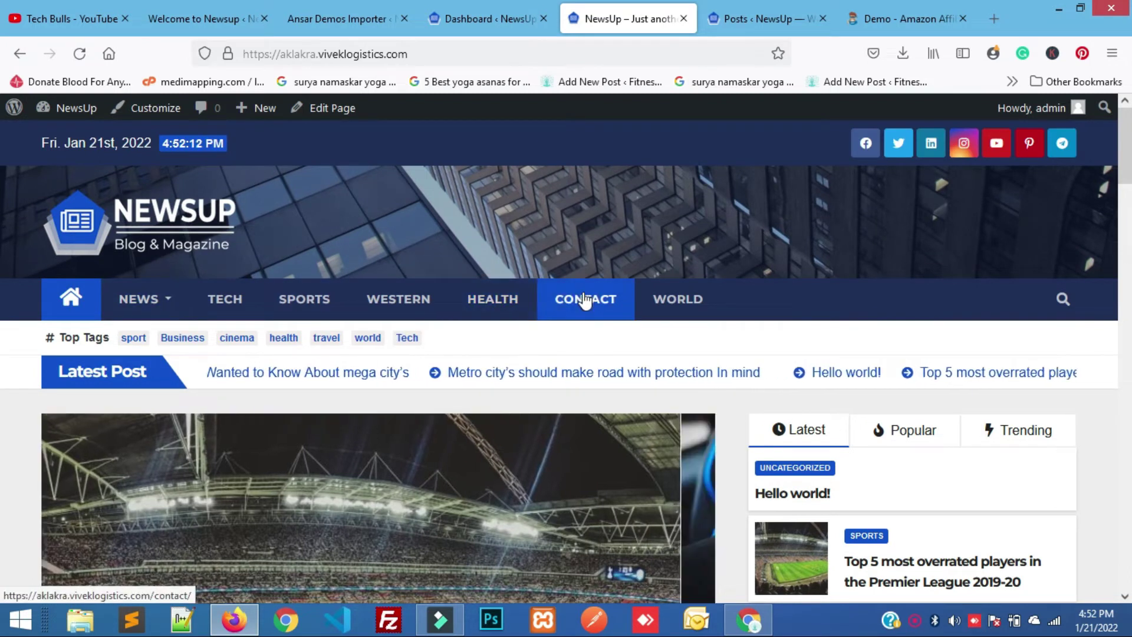
Open CONTACT from the site's main menu and scroll through the Contact page.
{"action": "left_click", "coordinate": [583, 301]}
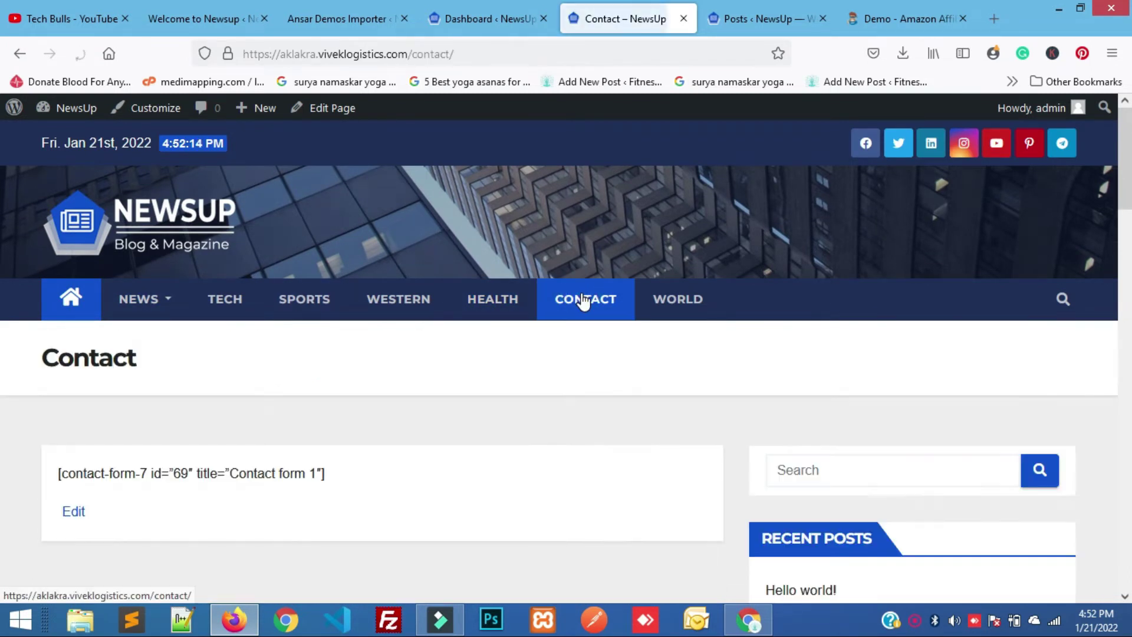
{"action": "scroll", "coordinate": [457, 460], "scroll_direction": "down", "scroll_amount": 10}
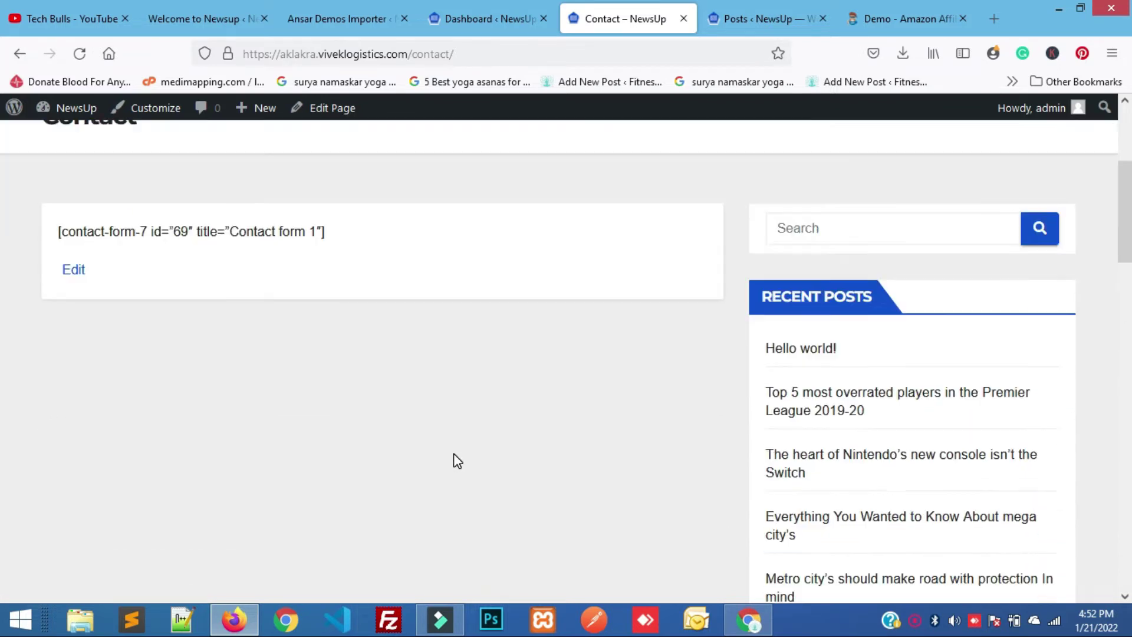
{"action": "scroll", "coordinate": [457, 460], "scroll_direction": "down", "scroll_amount": 7}
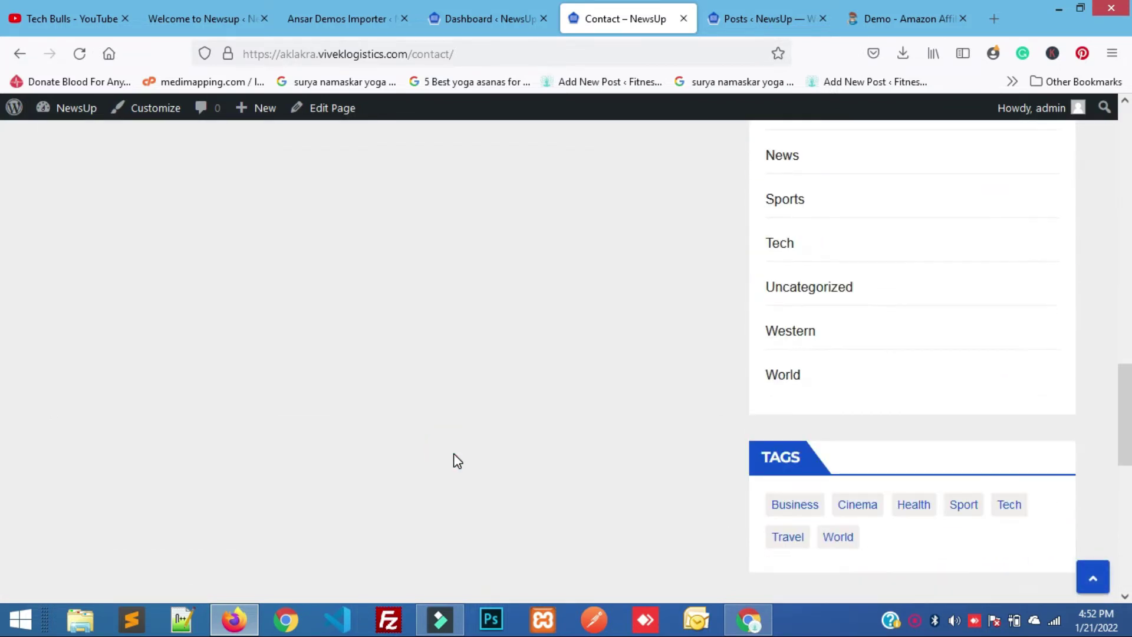
{"action": "scroll", "coordinate": [457, 461], "scroll_direction": "down", "scroll_amount": 6}
{"action": "scroll", "coordinate": [457, 460], "scroll_direction": "up", "scroll_amount": 12}
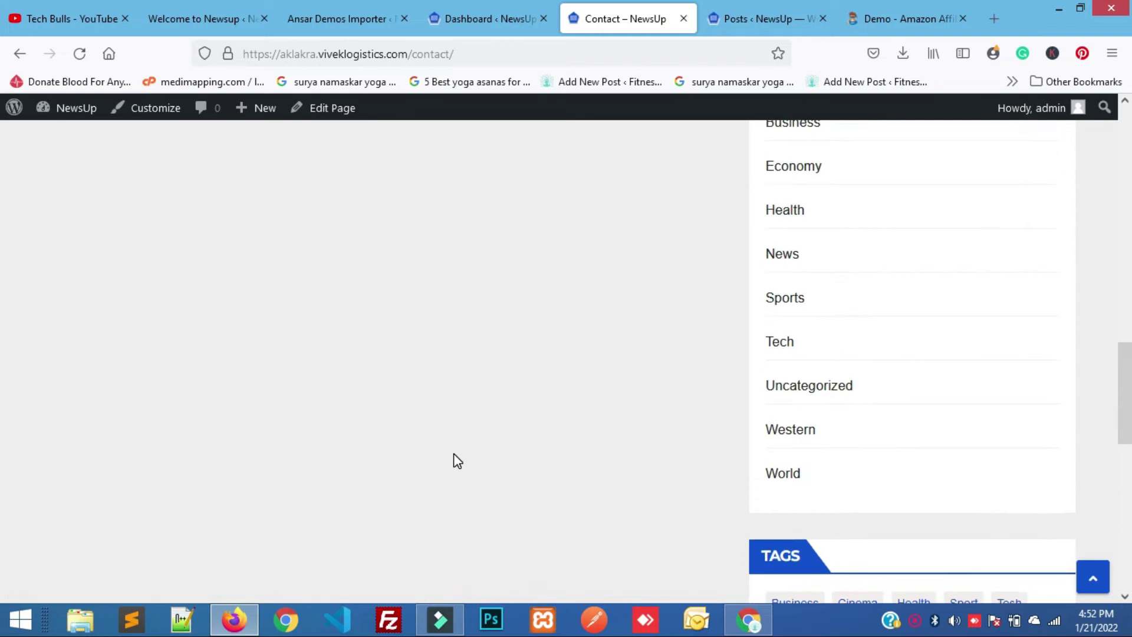
{"action": "scroll", "coordinate": [457, 461], "scroll_direction": "up", "scroll_amount": 8}
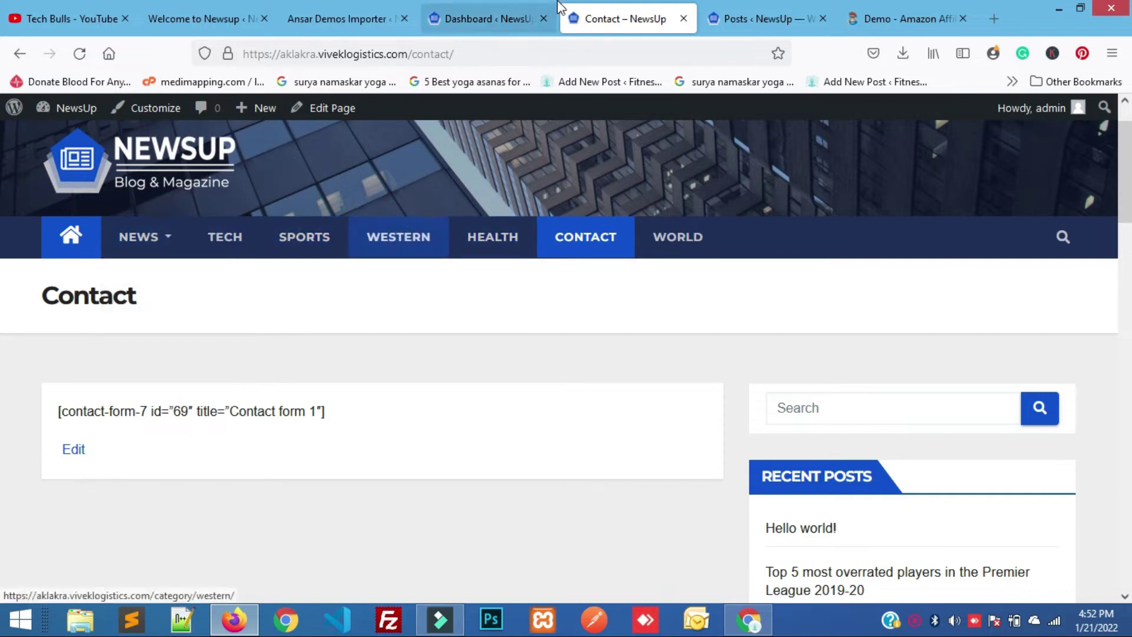
Open Pages > All Pages from the Dashboard in a new tab and view the pages list.
{"action": "left_click", "coordinate": [459, 8]}
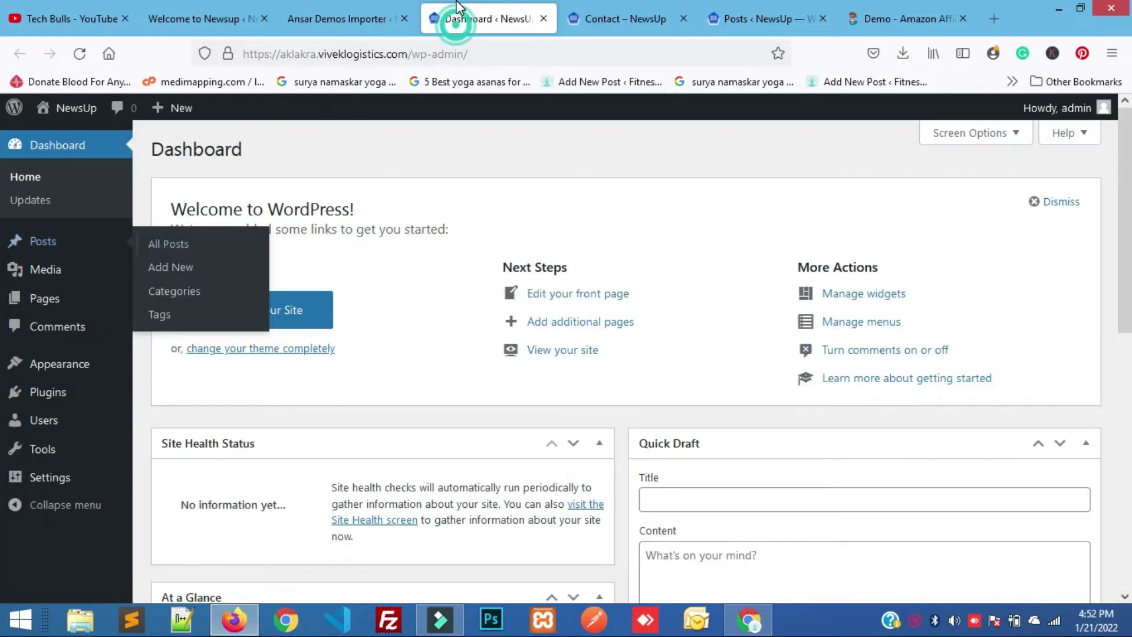
{"action": "left_click", "coordinate": [628, 8]}
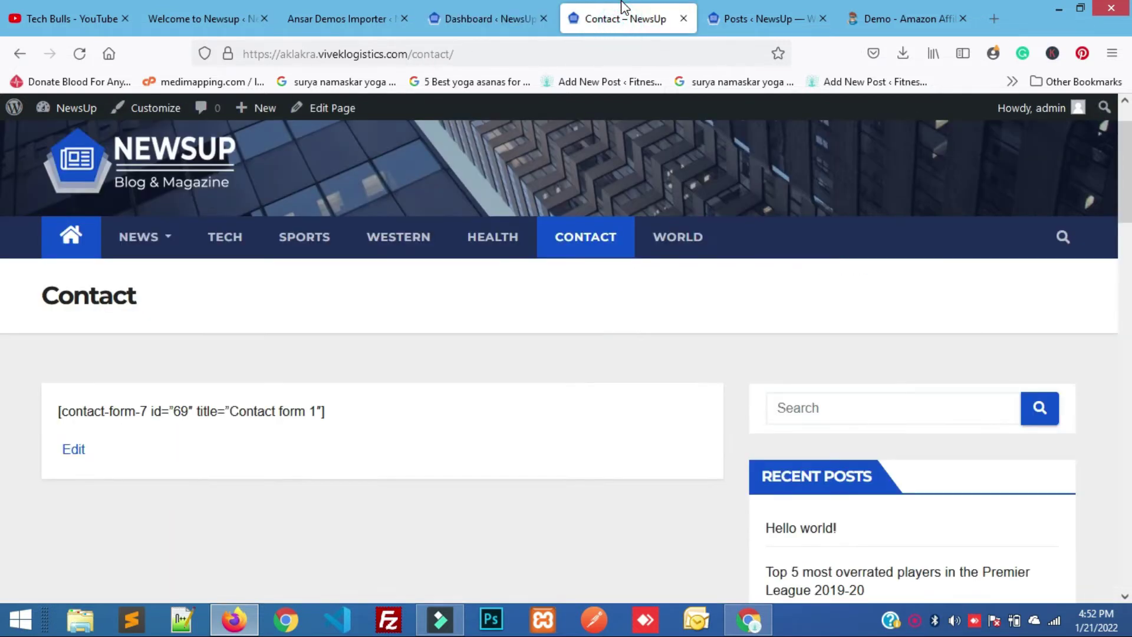
{"action": "left_click", "coordinate": [506, 12]}
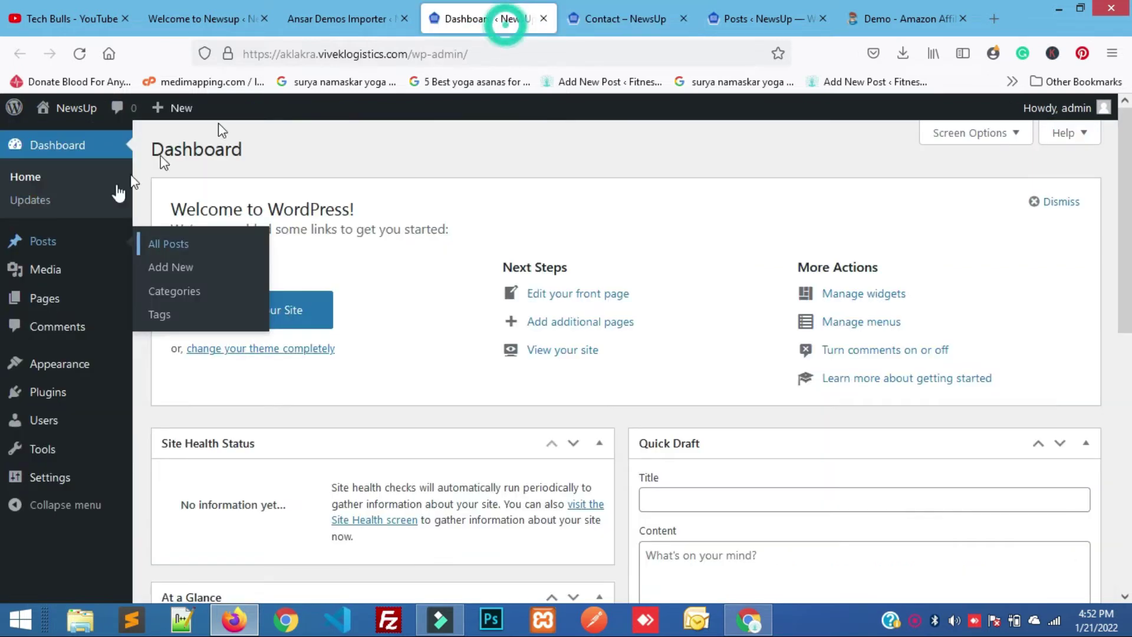
{"action": "mouse_move", "coordinate": [33, 307]}
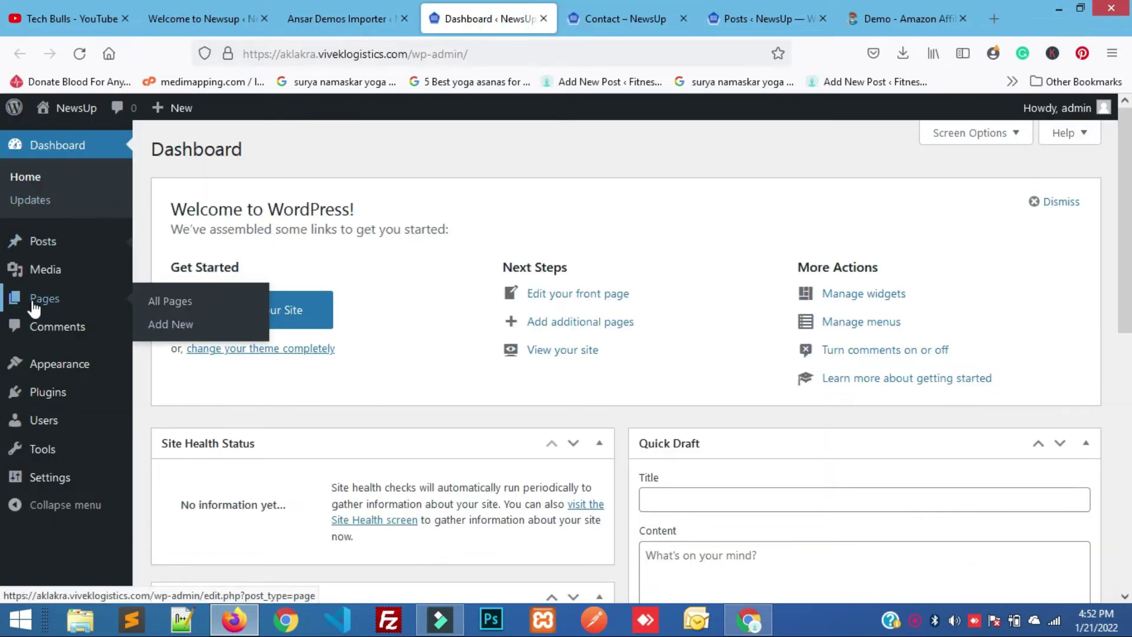
{"action": "right_click", "coordinate": [169, 304]}
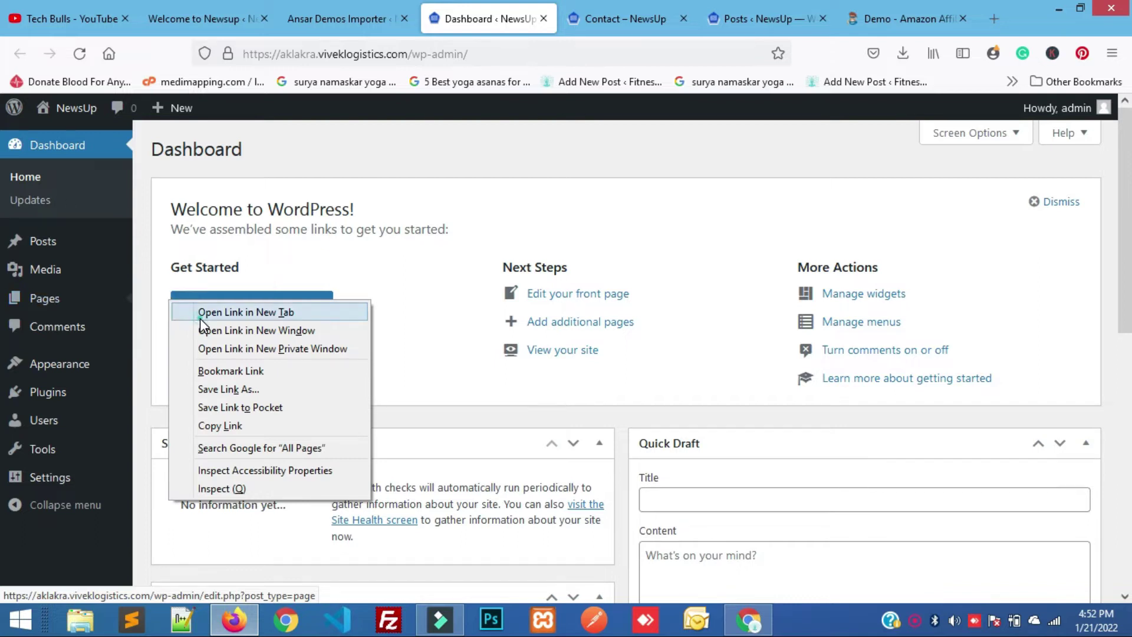
{"action": "left_click", "coordinate": [200, 318]}
{"action": "left_click", "coordinate": [551, 8]}
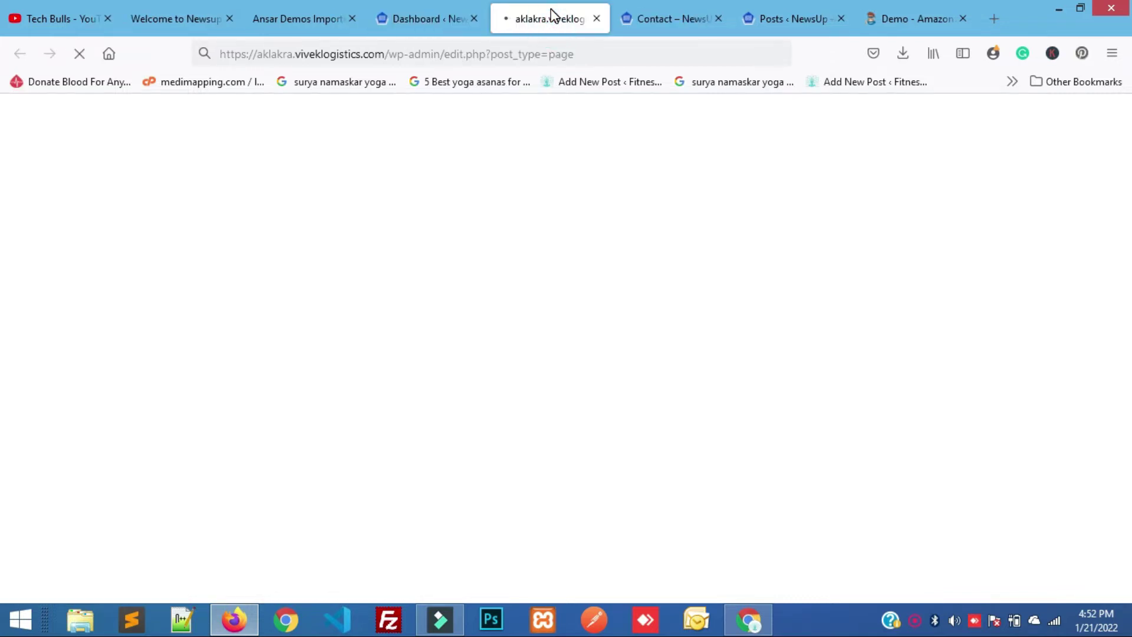
{"action": "mouse_move", "coordinate": [230, 305]}
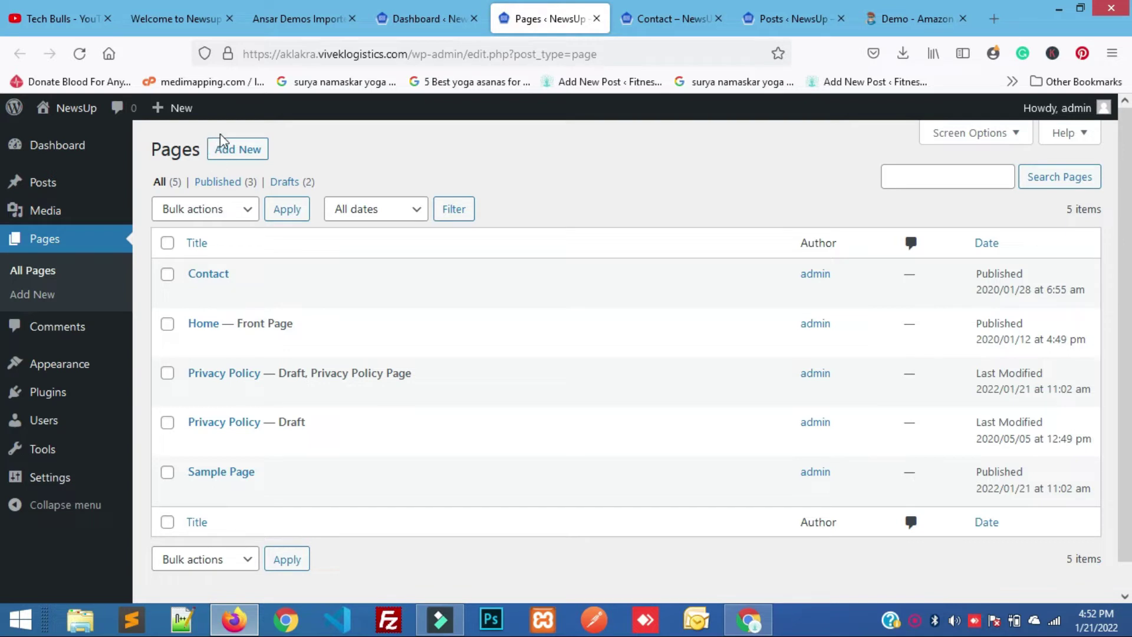
Add a new page titled 'Abouts Us', place the cursor in its paragraph block, then return to the Contact tab.
{"action": "left_click", "coordinate": [233, 151]}
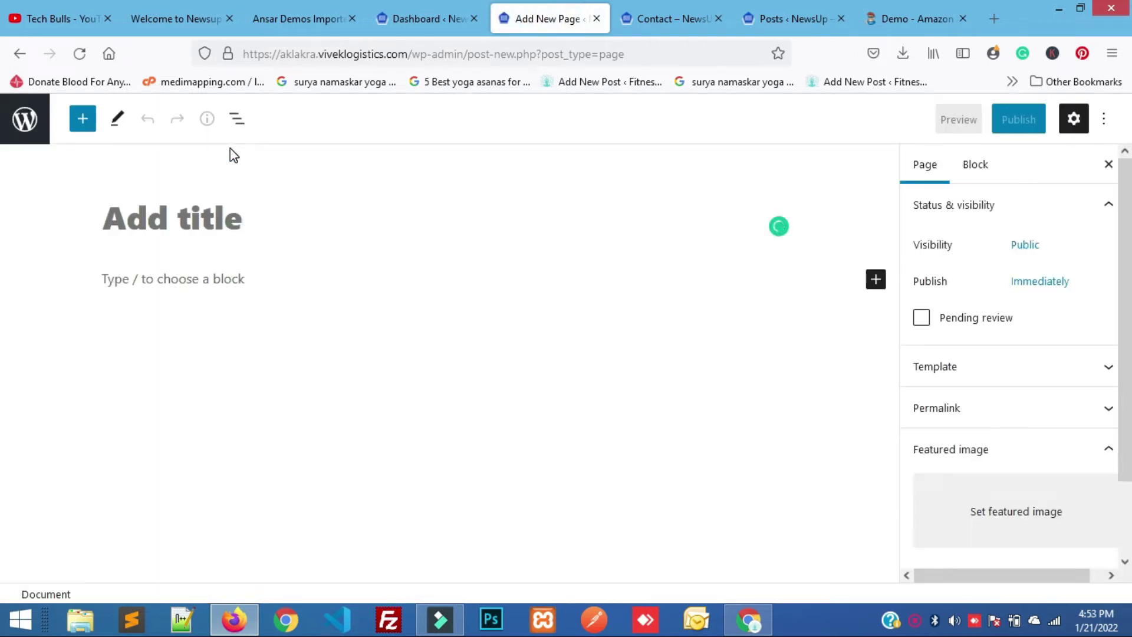
{"action": "type", "text": "Ab"}
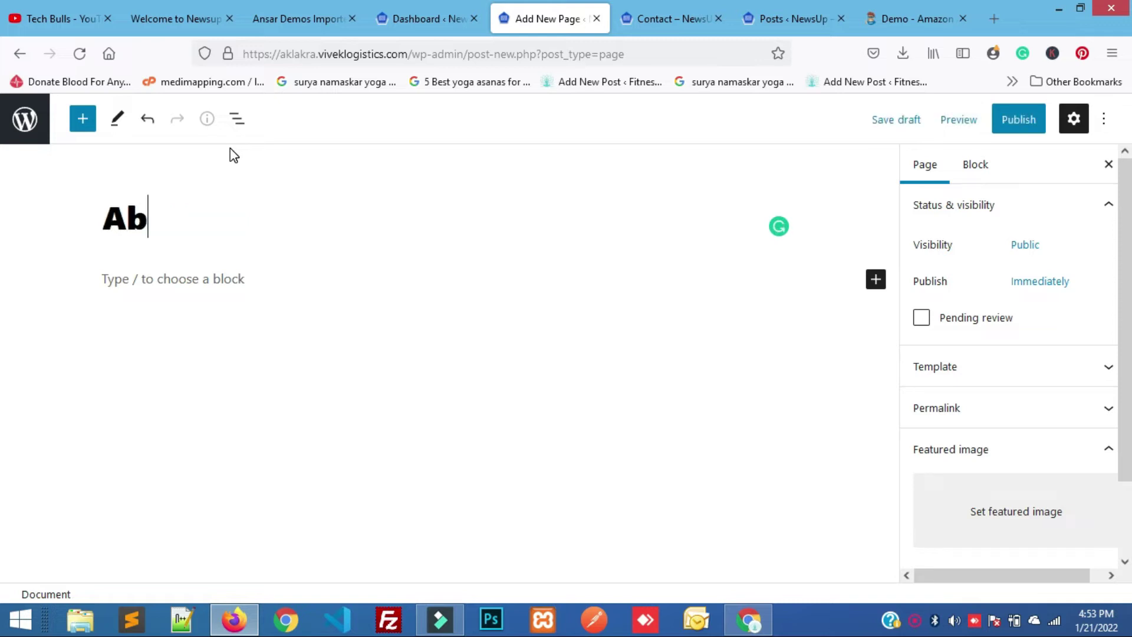
{"action": "type", "text": "outs Us"}
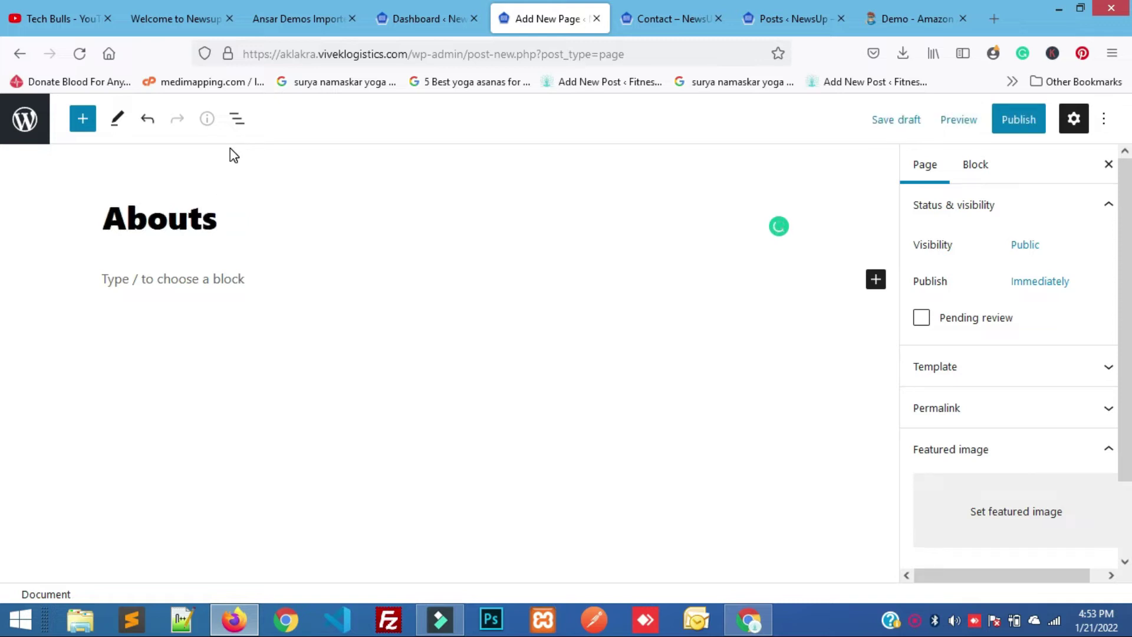
{"action": "left_click", "coordinate": [132, 283]}
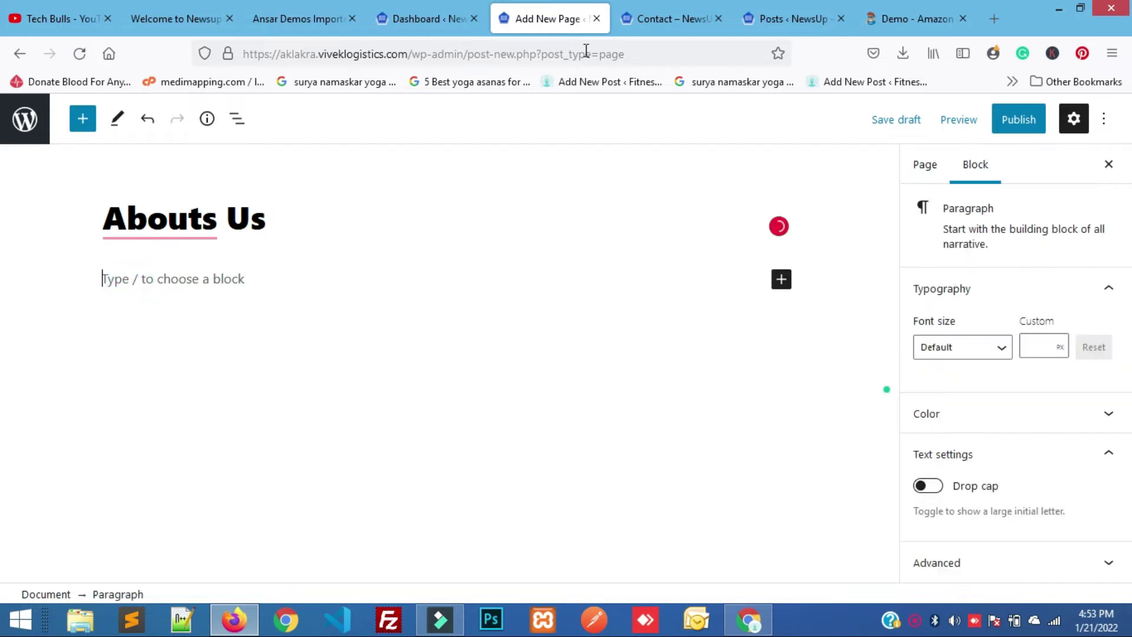
{"action": "left_click", "coordinate": [657, 7]}
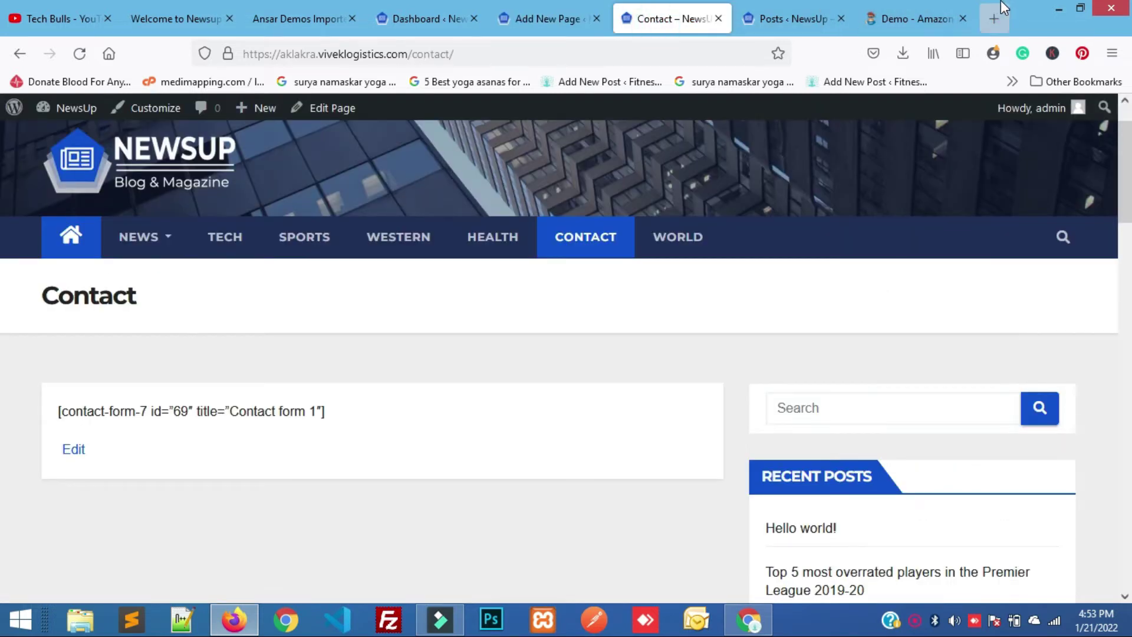
Search for 'demo text', open lipsum.com and select its sections from 'What is Lorem Ipsum?' down.
{"action": "left_click", "coordinate": [996, 19]}
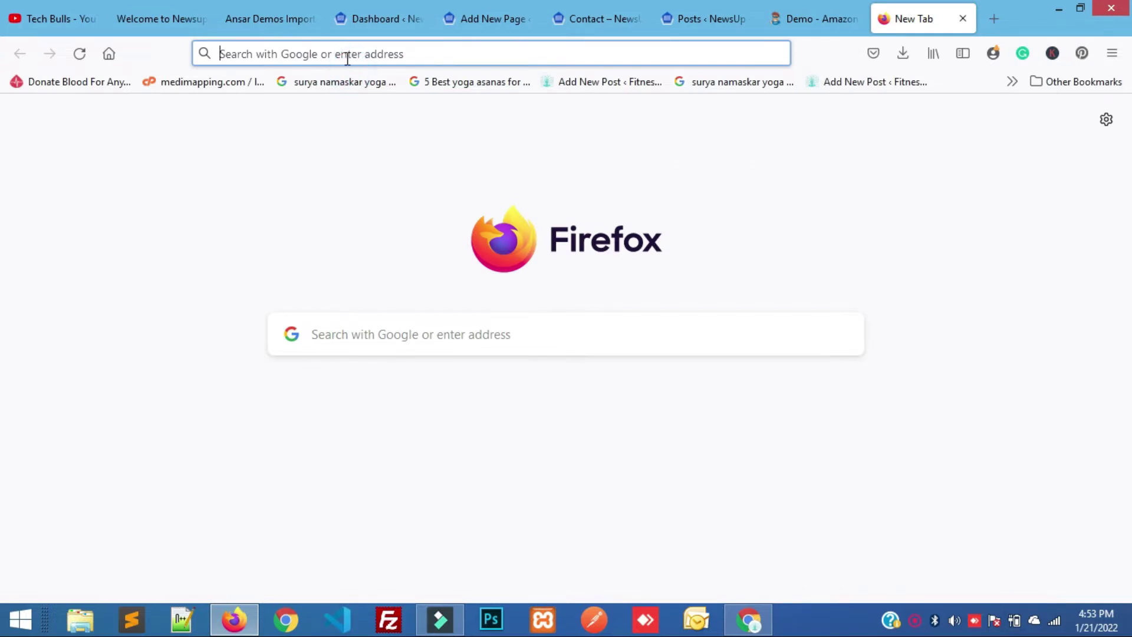
{"action": "left_click", "coordinate": [347, 54]}
{"action": "type", "text": "demo test"}
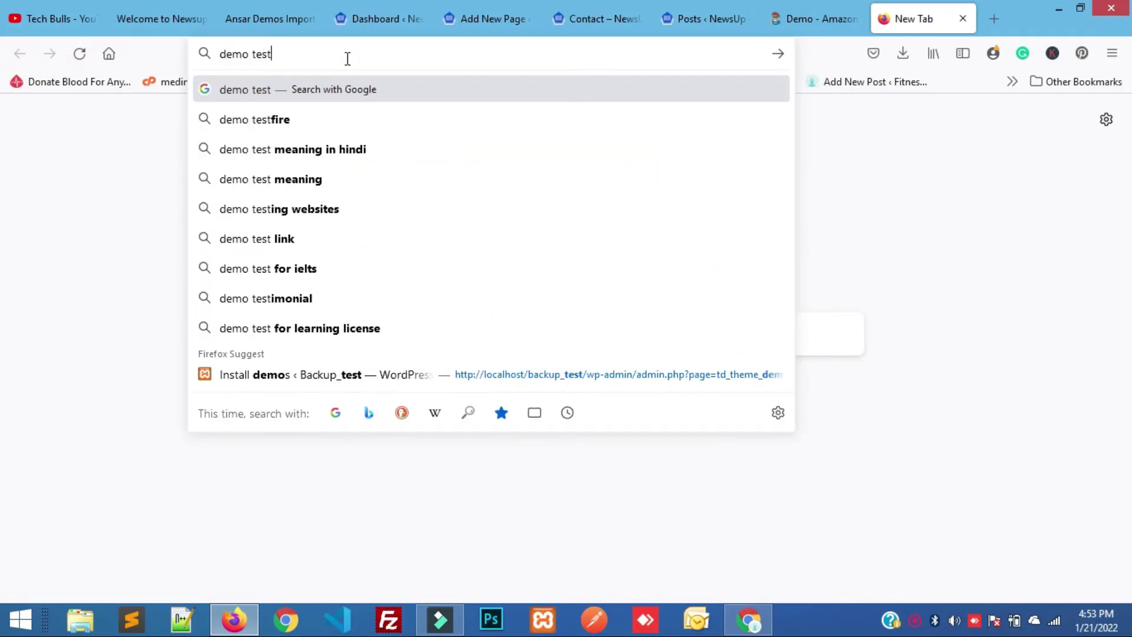
{"action": "key", "text": "BackSpace"}
{"action": "type", "text": "xt"}
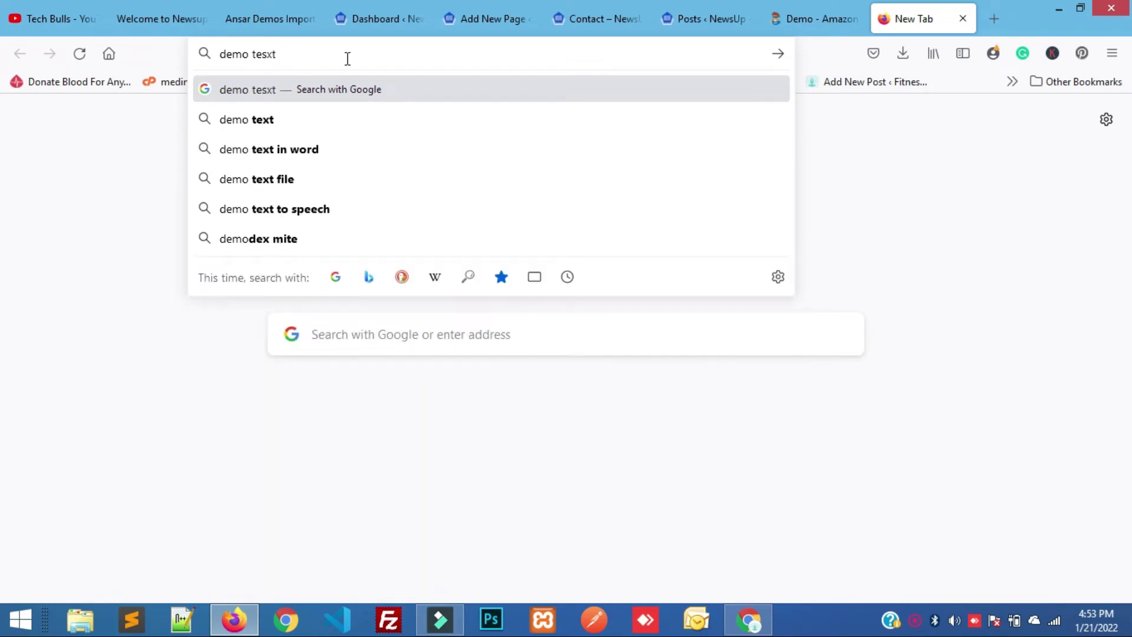
{"action": "left_click", "coordinate": [233, 121]}
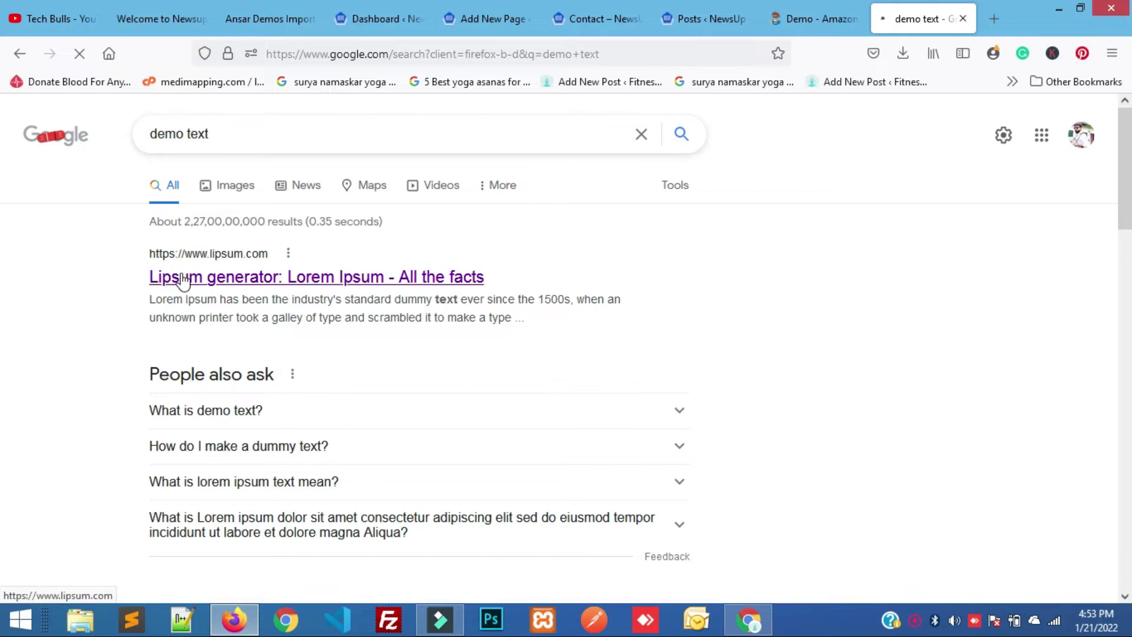
{"action": "left_click", "coordinate": [183, 278]}
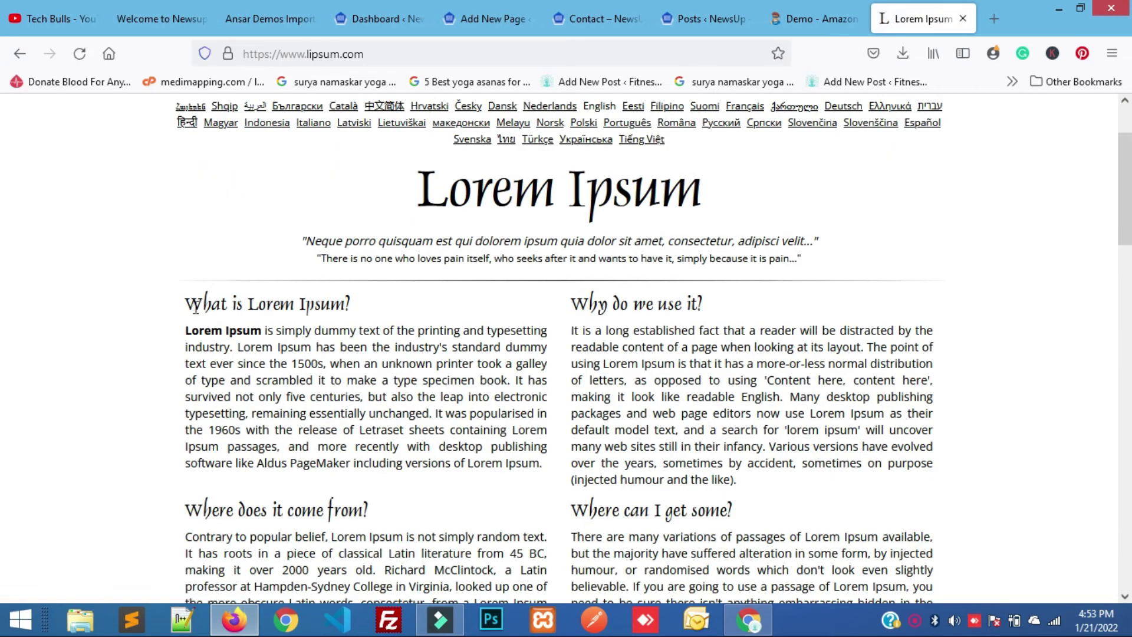
{"action": "left_click_drag", "start_coordinate": [187, 329], "coordinate": [555, 204]}
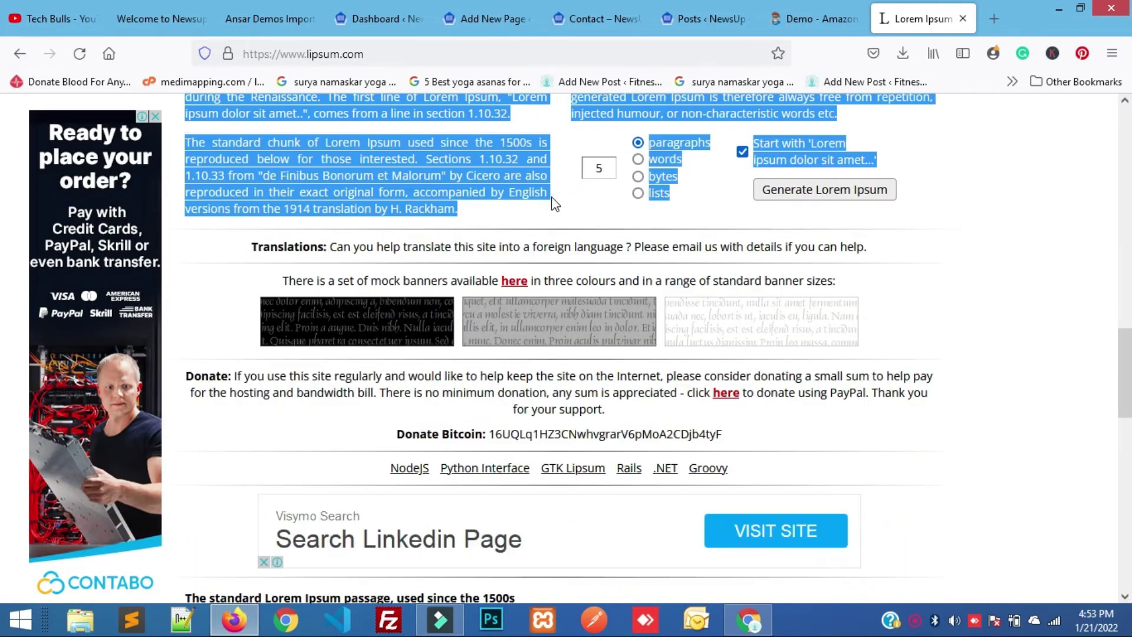
{"action": "left_click", "coordinate": [401, 9]}
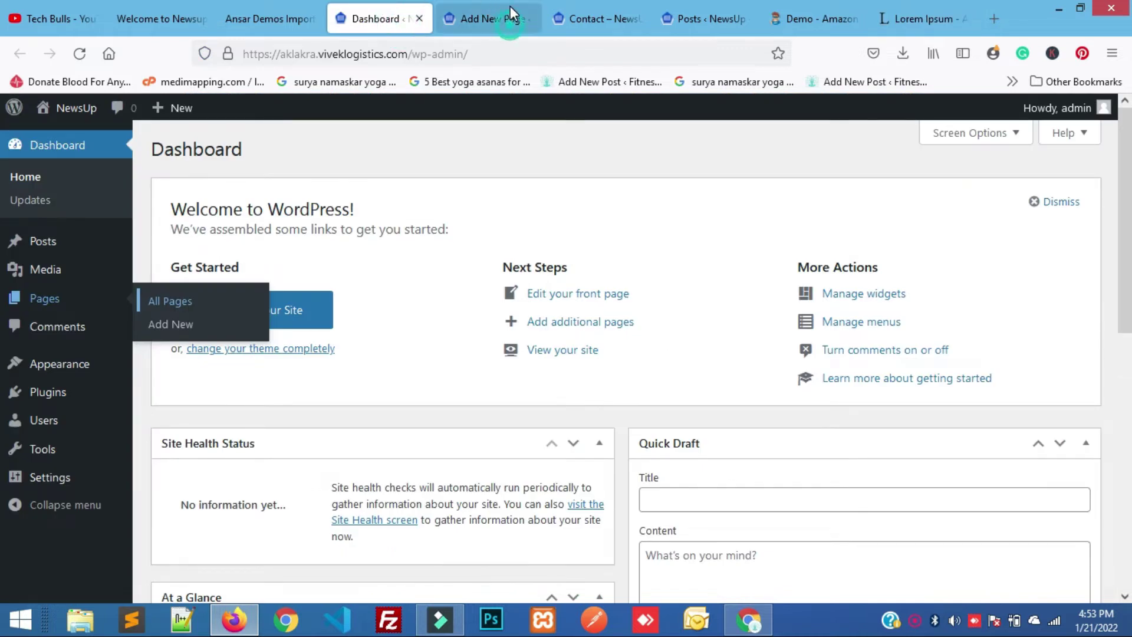
Paste the copied Lorem Ipsum sections into the Abouts Us page body.
{"action": "left_click", "coordinate": [511, 7]}
{"action": "left_click", "coordinate": [167, 275]}
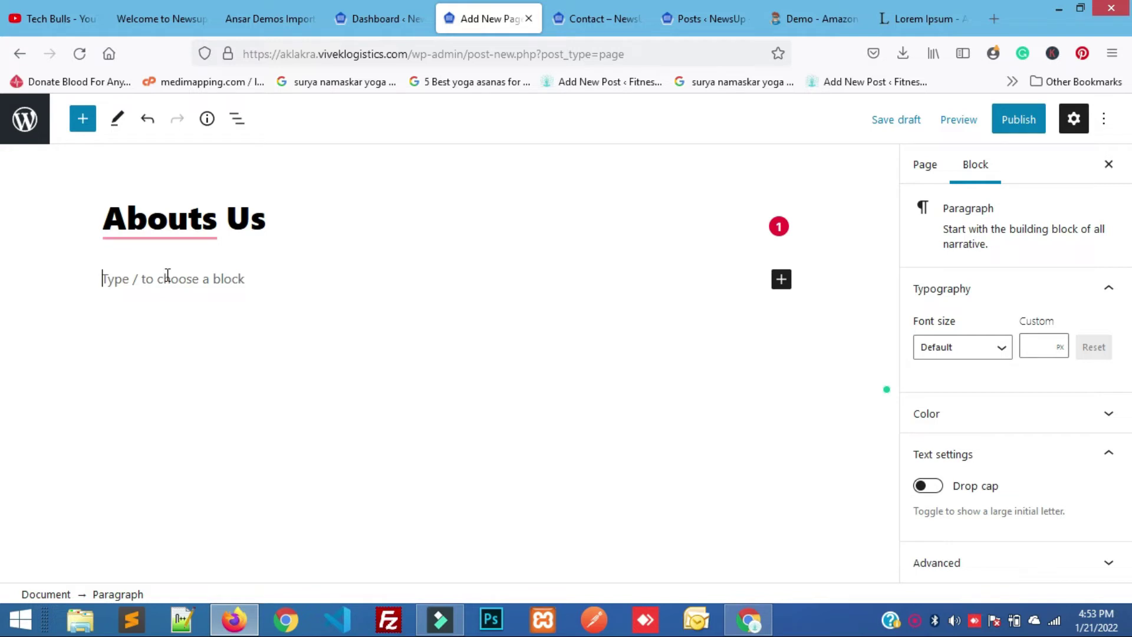
{"action": "key", "text": "ctrl+v"}
Add an empty block after the first paragraph ending in 'Ipsum.'.
{"action": "left_click", "coordinate": [468, 374]}
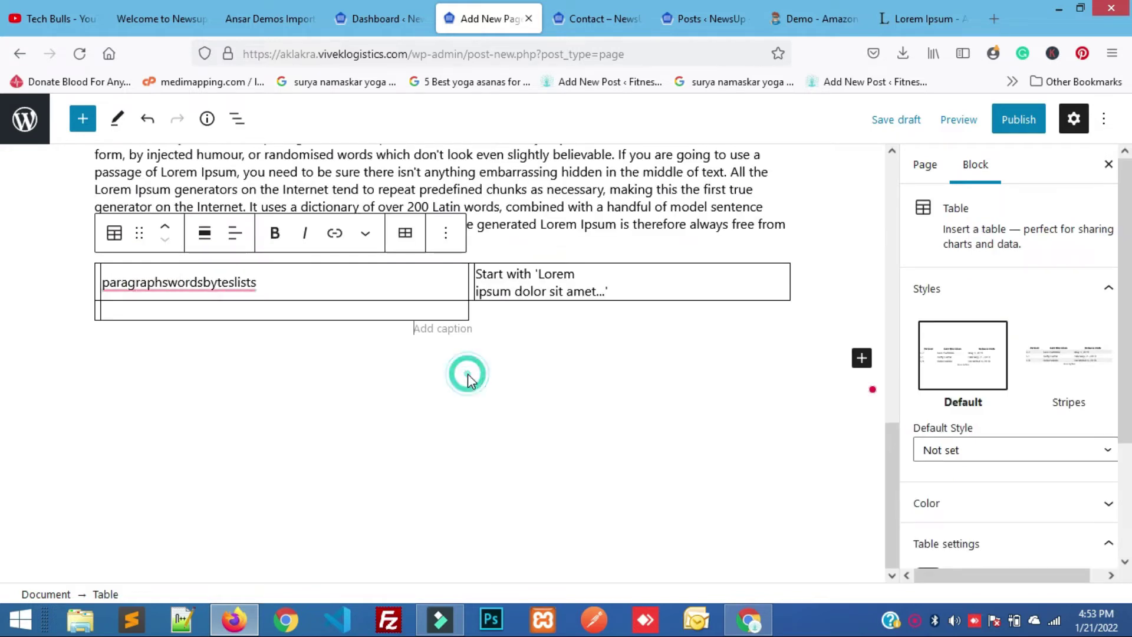
{"action": "scroll", "coordinate": [469, 375], "scroll_direction": "up", "scroll_amount": 6}
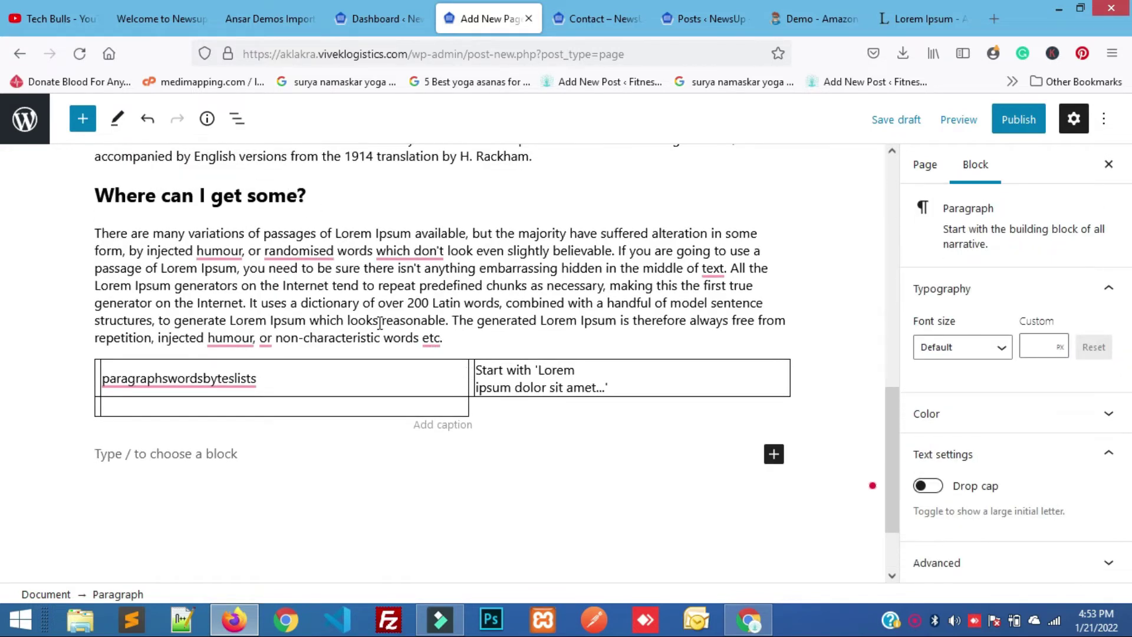
{"action": "scroll", "coordinate": [379, 323], "scroll_direction": "up", "scroll_amount": 6}
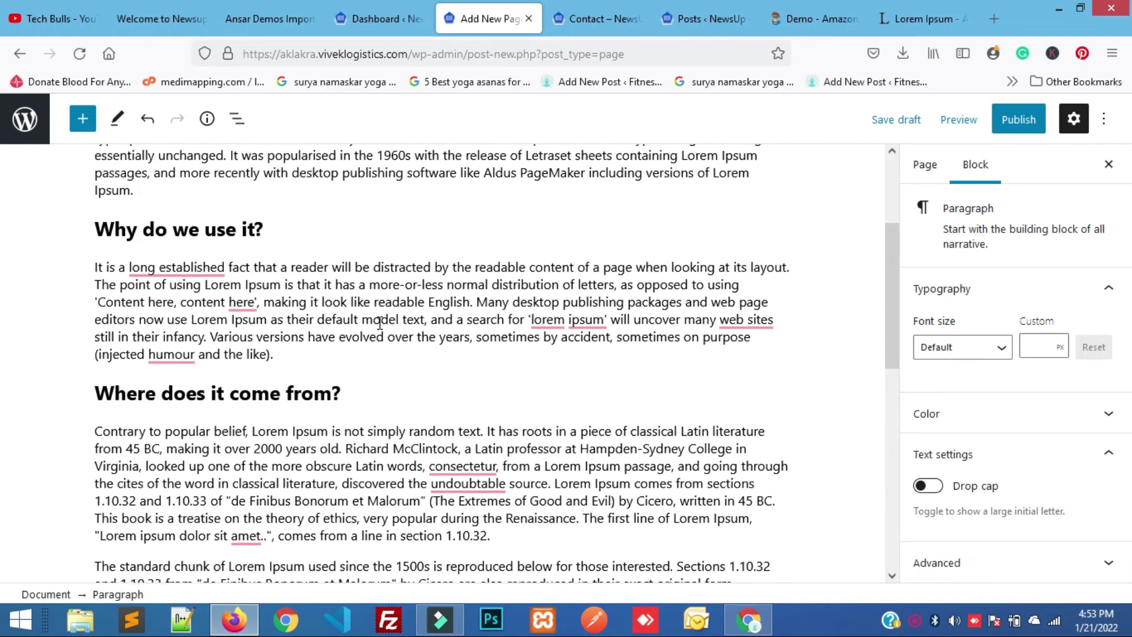
{"action": "left_click", "coordinate": [379, 323]}
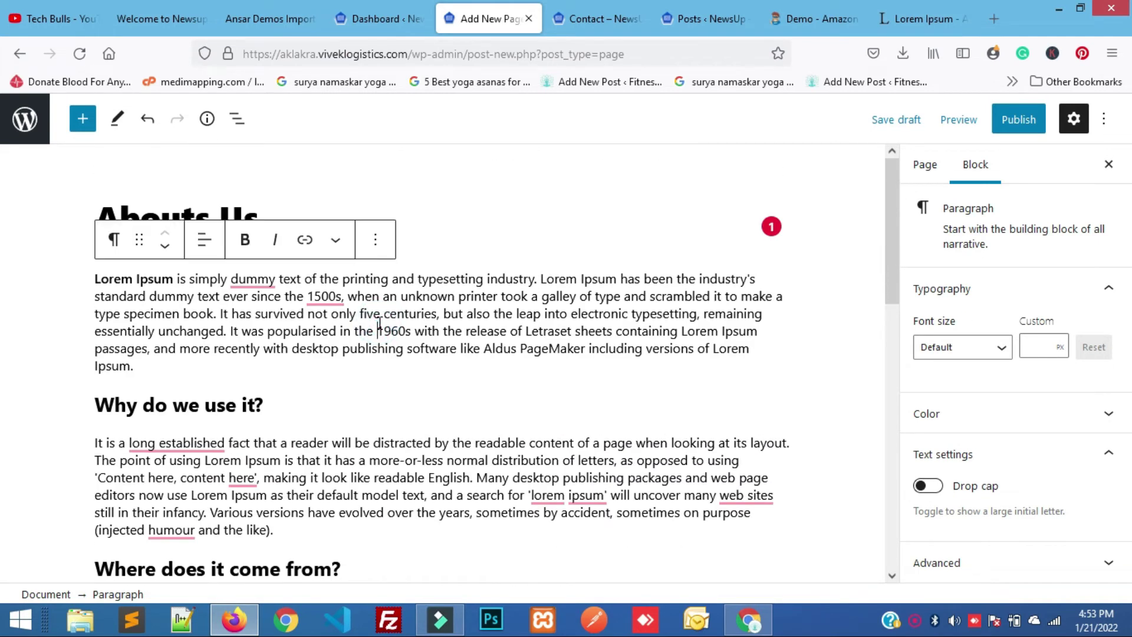
{"action": "left_click", "coordinate": [143, 366]}
{"action": "key", "text": "Return"}
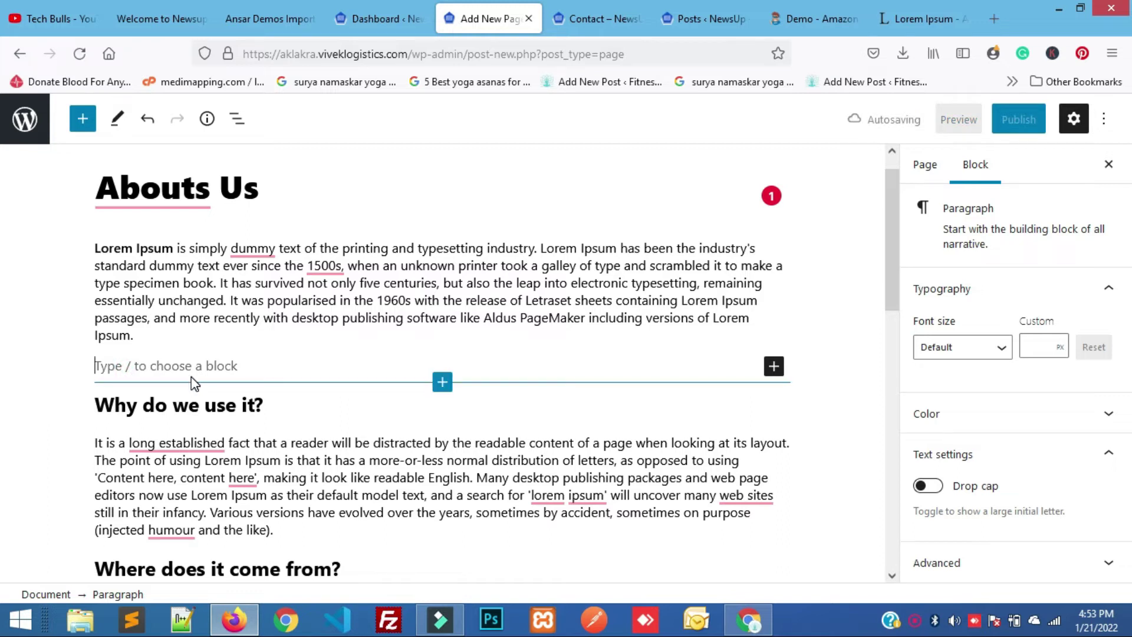
{"action": "key", "text": "F5"}
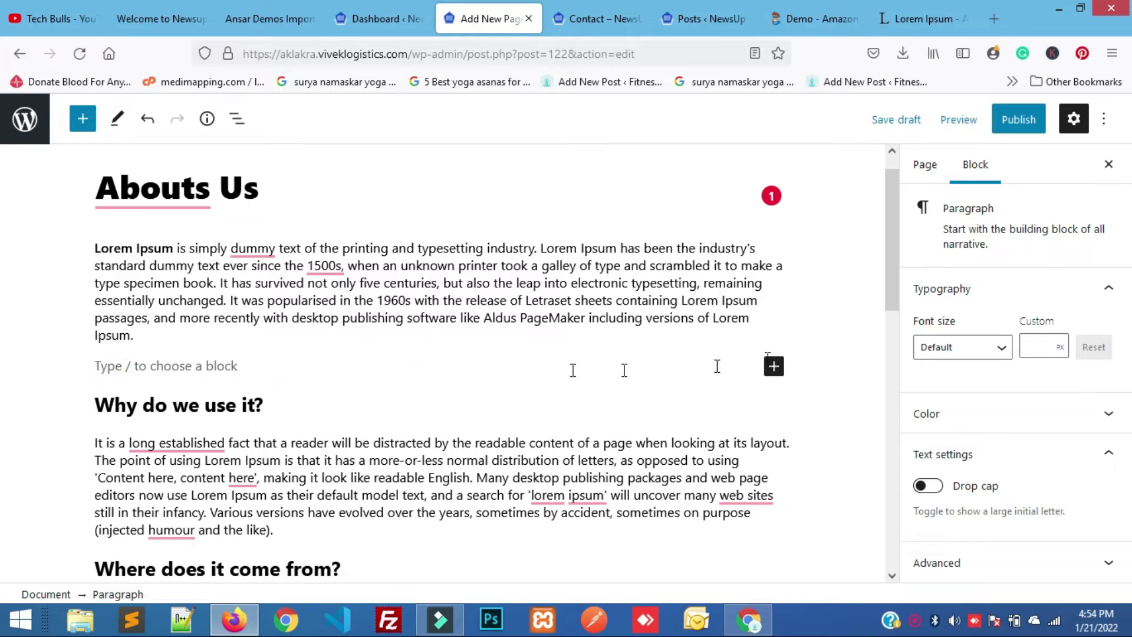
Insert an Image block with the stadium photo sports.jpg from the Media Library after the first paragraph.
{"action": "left_click", "coordinate": [774, 366]}
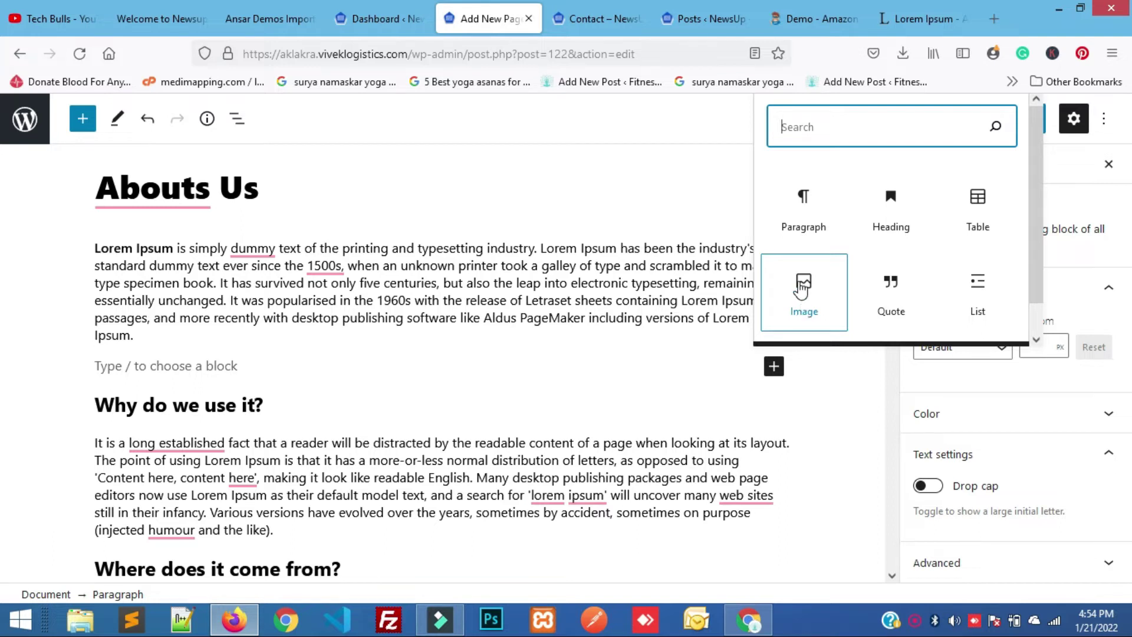
{"action": "left_click", "coordinate": [802, 288]}
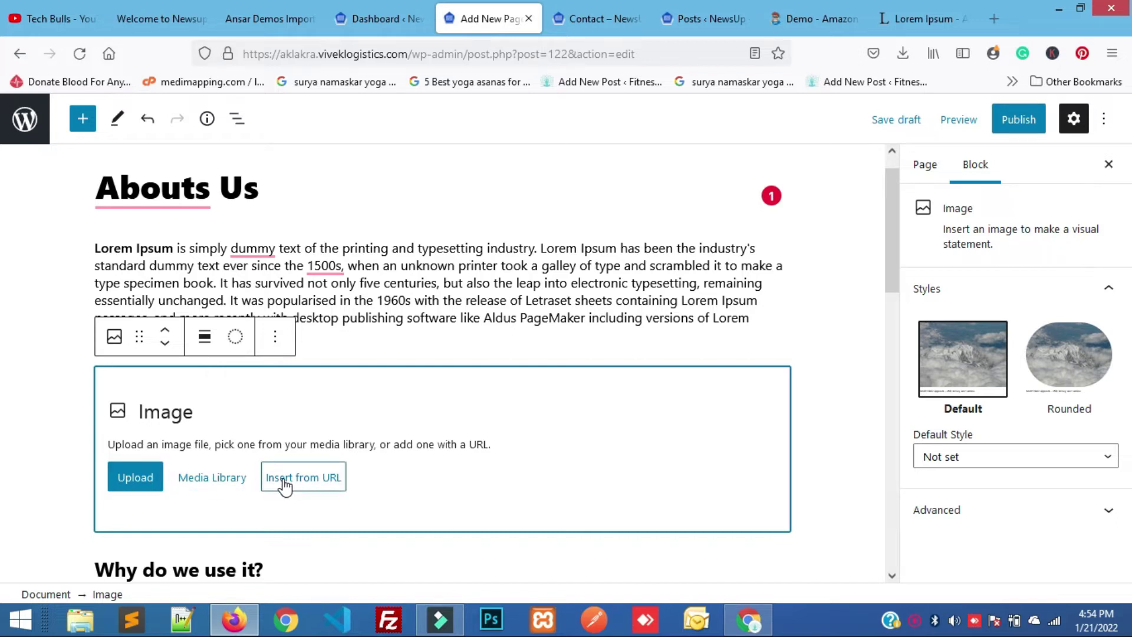
{"action": "left_click", "coordinate": [200, 476]}
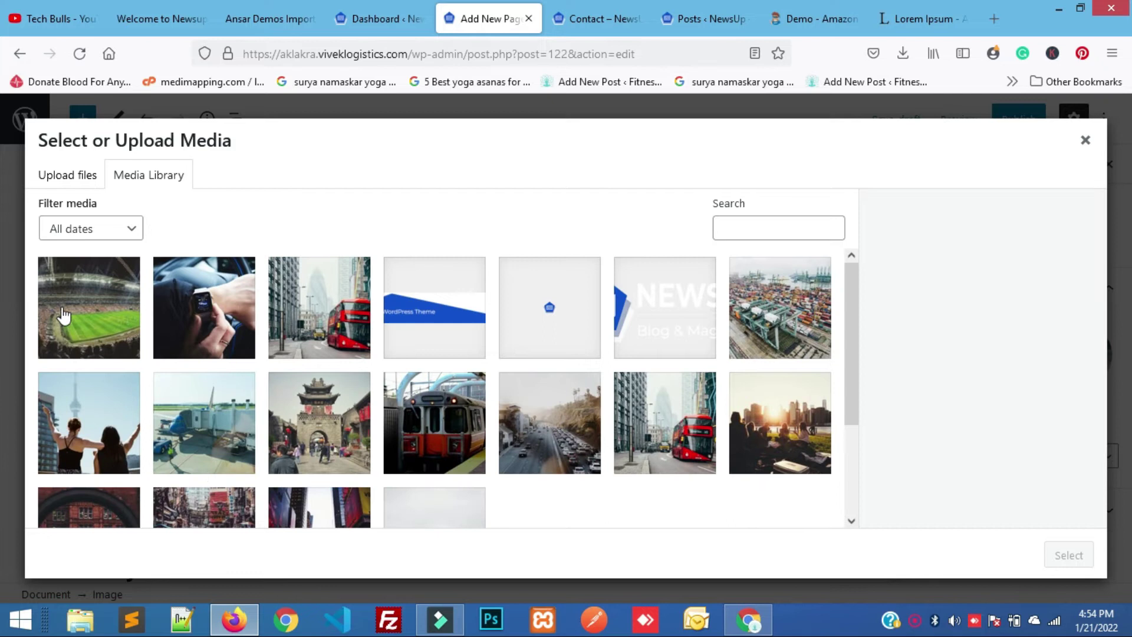
{"action": "left_click", "coordinate": [64, 315]}
{"action": "left_click", "coordinate": [1069, 555]}
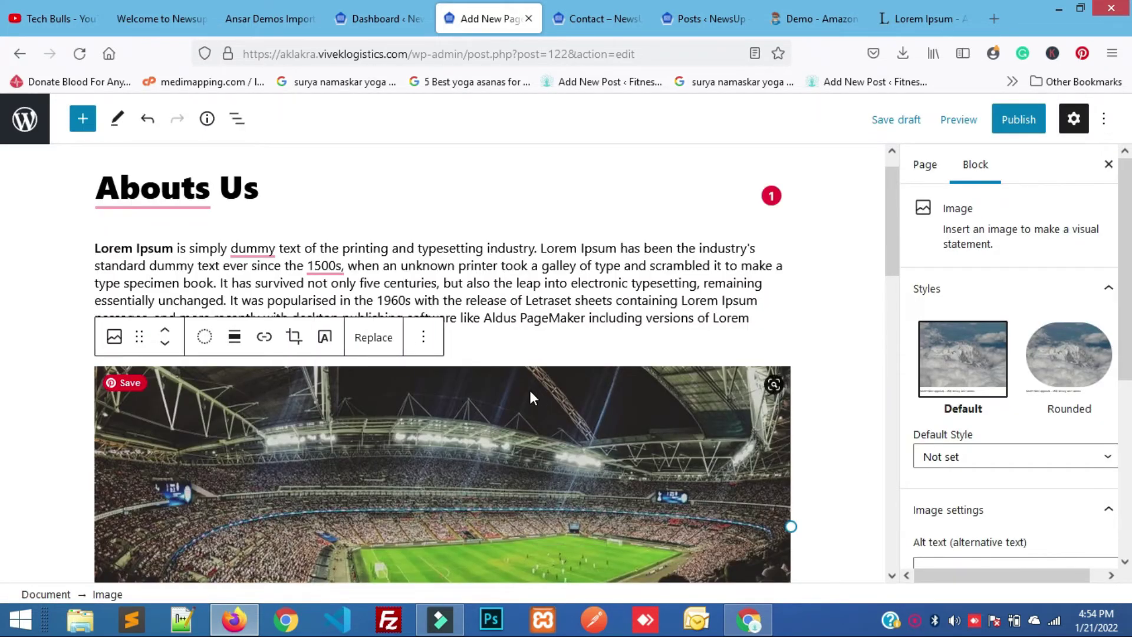
{"action": "scroll", "coordinate": [530, 389], "scroll_direction": "down", "scroll_amount": 15}
{"action": "scroll", "coordinate": [530, 391], "scroll_direction": "down", "scroll_amount": 3}
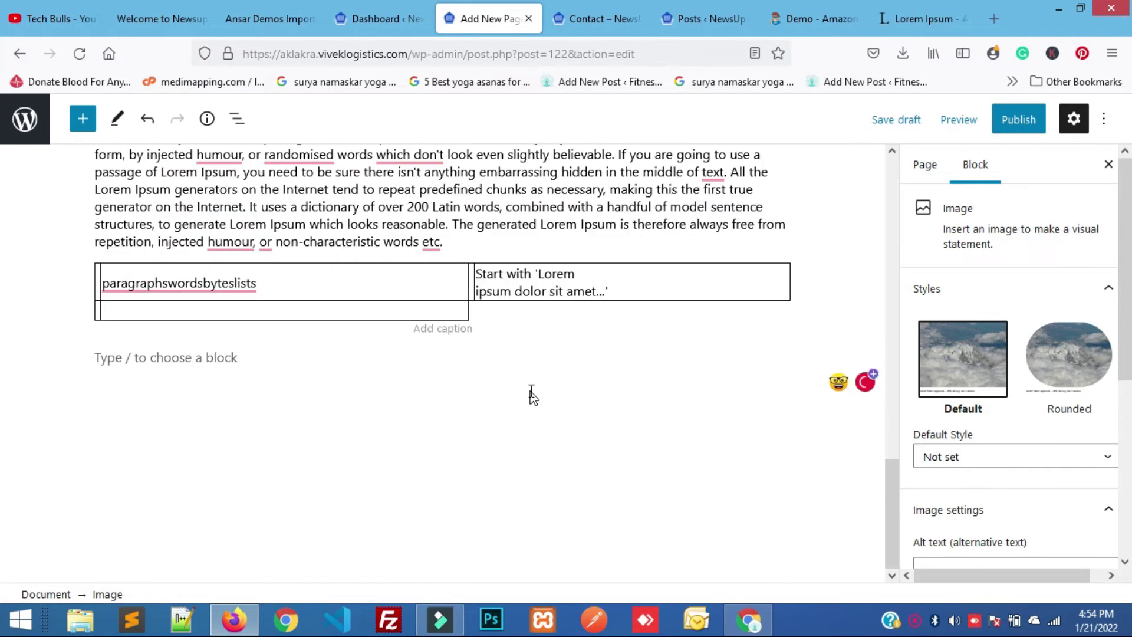
{"action": "scroll", "coordinate": [531, 391], "scroll_direction": "up", "scroll_amount": 18}
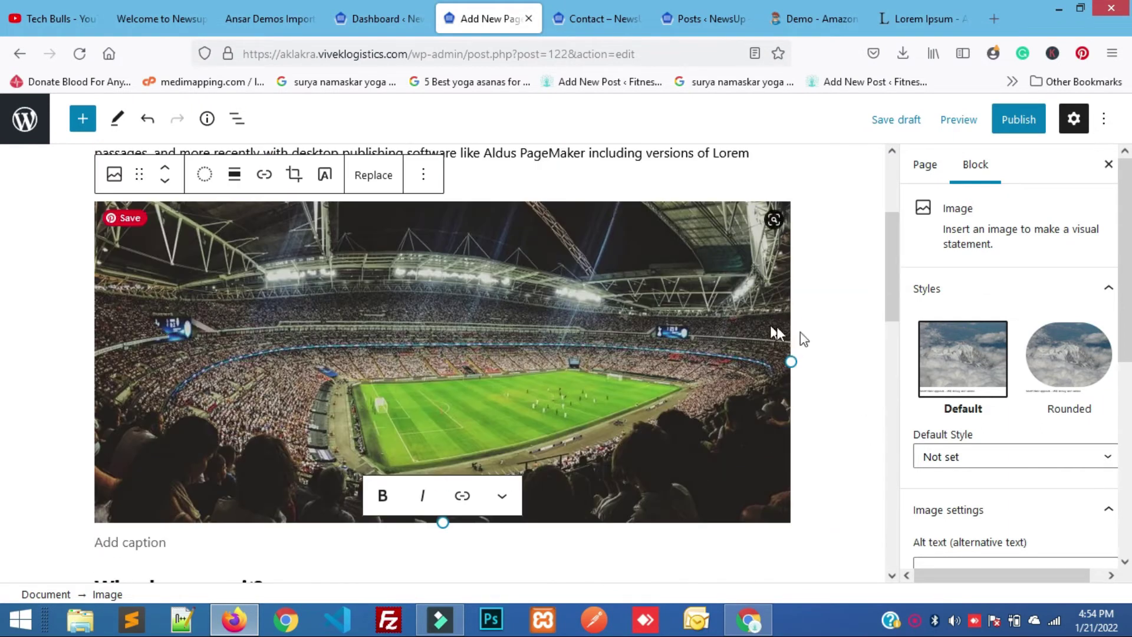
{"action": "scroll", "coordinate": [1006, 401], "scroll_direction": "down", "scroll_amount": 3}
{"action": "scroll", "coordinate": [1006, 402], "scroll_direction": "up", "scroll_amount": 3}
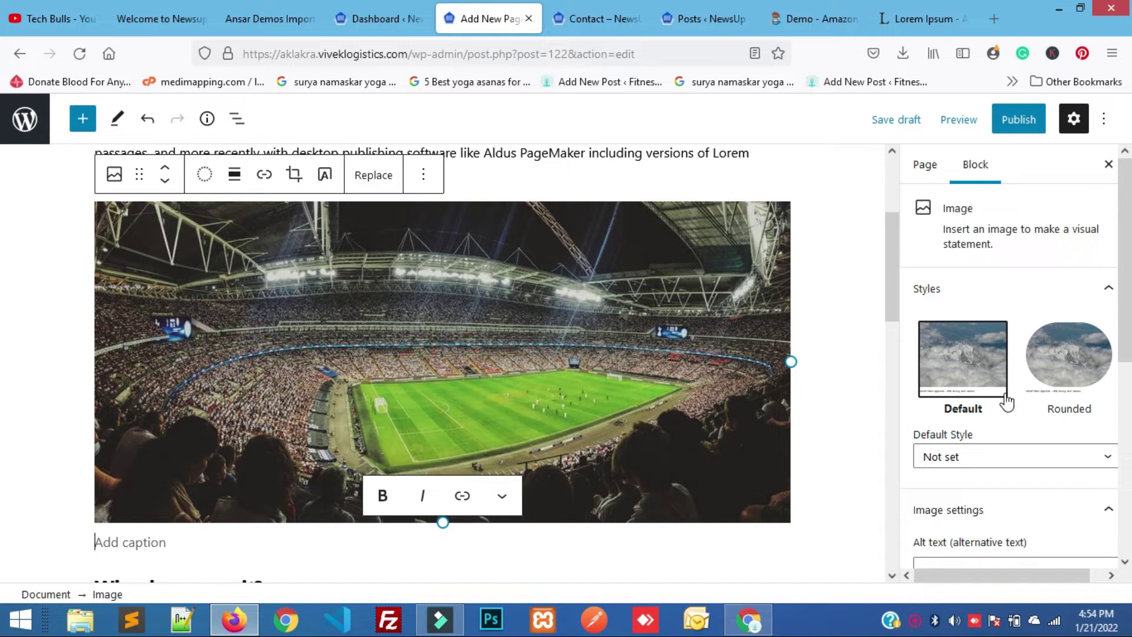
Publish the Abouts Us page and review its live version in a new tab.
{"action": "left_click", "coordinate": [1019, 120]}
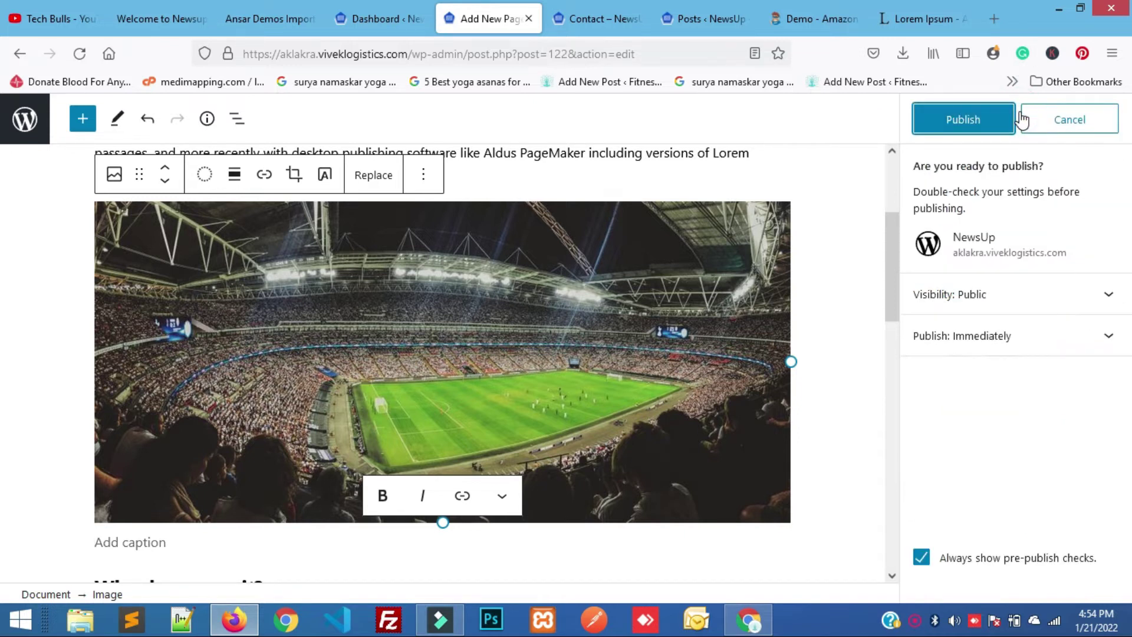
{"action": "left_click", "coordinate": [983, 118]}
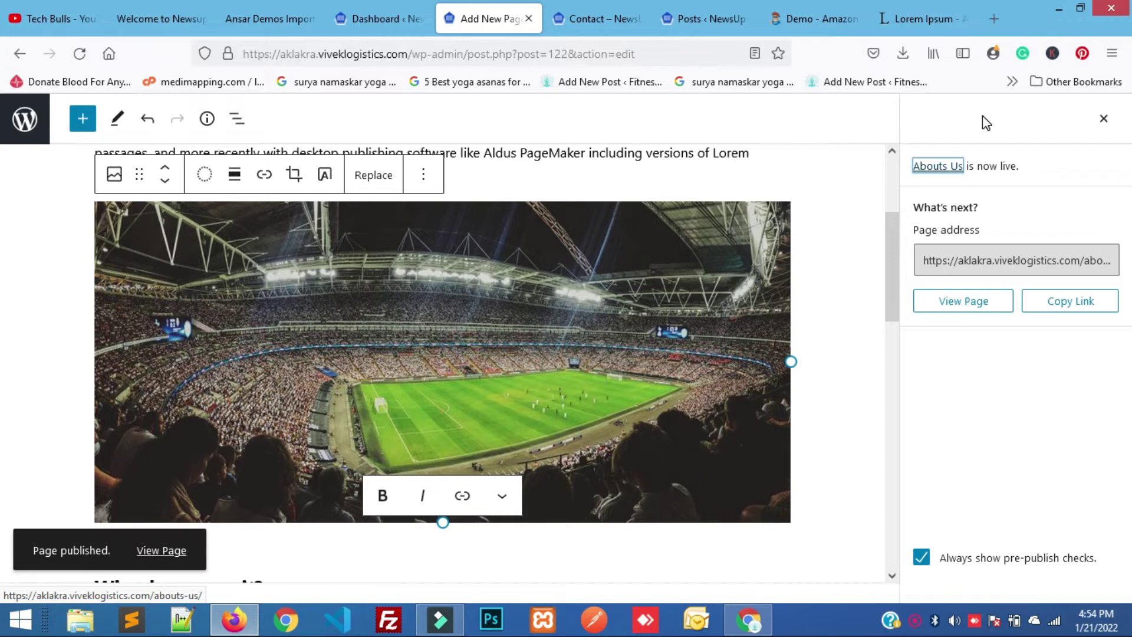
{"action": "right_click", "coordinate": [939, 305]}
{"action": "left_click", "coordinate": [950, 312]}
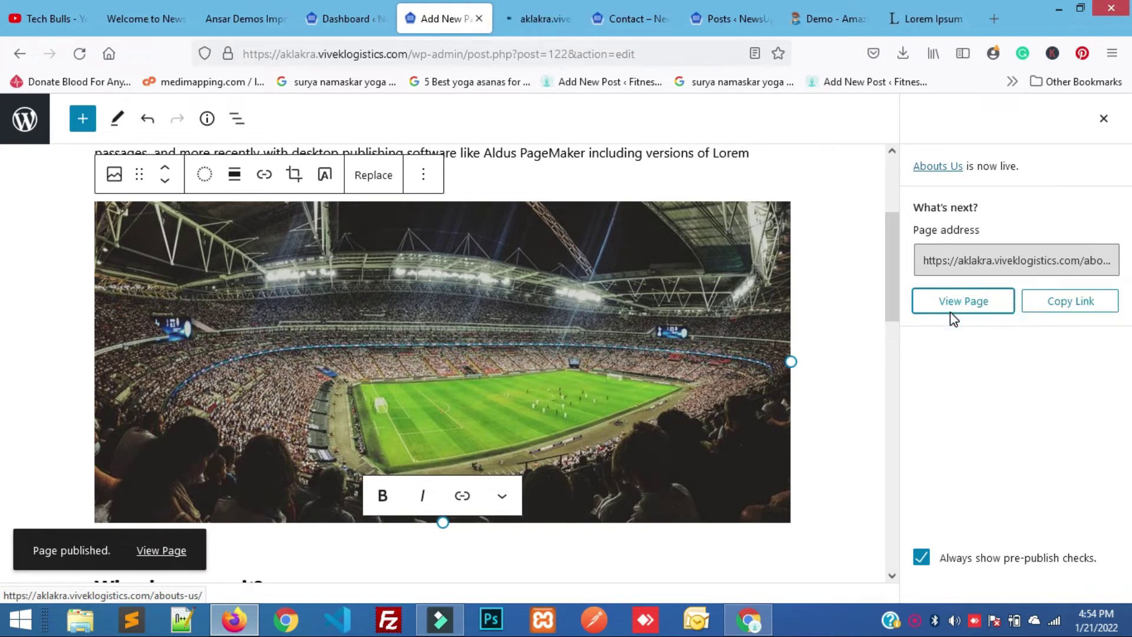
{"action": "left_click", "coordinate": [511, 12]}
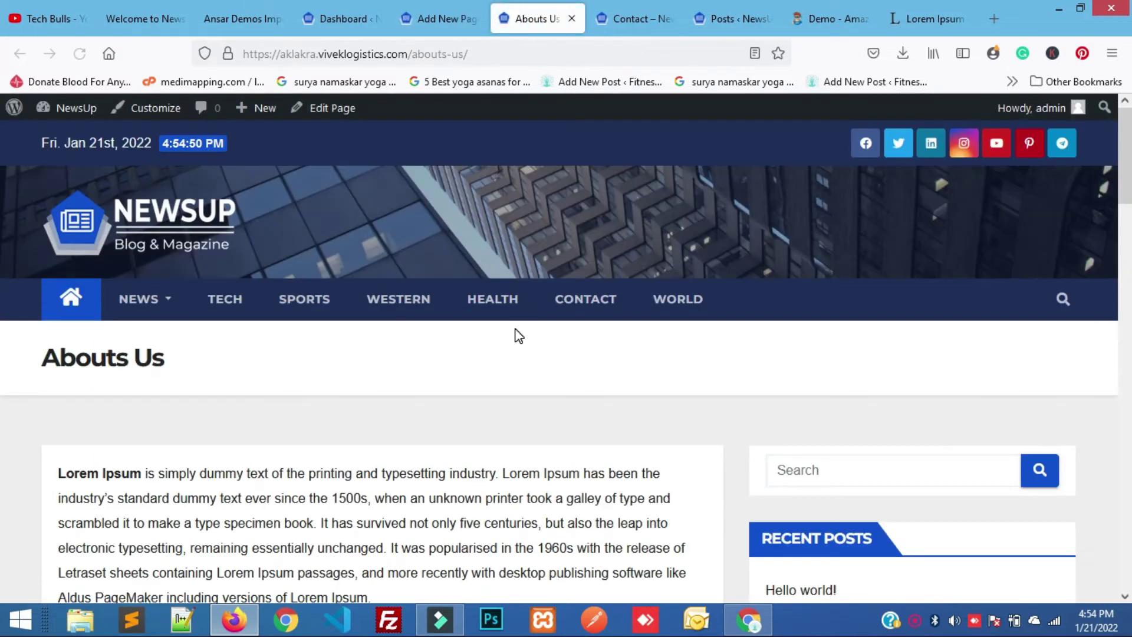
{"action": "scroll", "coordinate": [518, 335], "scroll_direction": "down", "scroll_amount": 3}
{"action": "scroll", "coordinate": [279, 365], "scroll_direction": "down", "scroll_amount": 6}
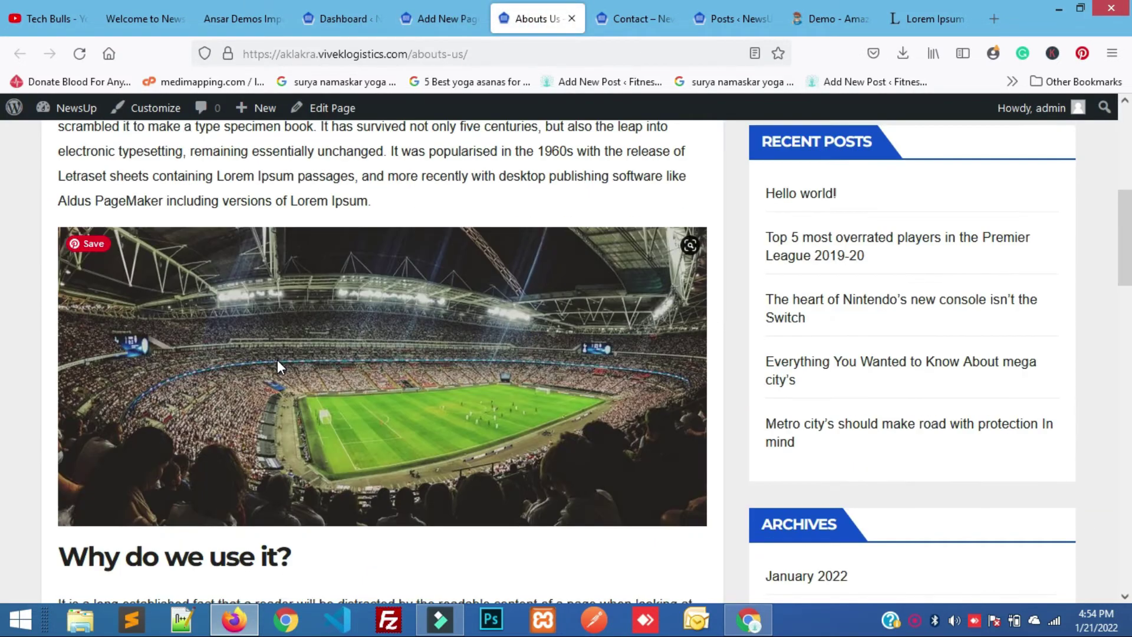
{"action": "scroll", "coordinate": [277, 365], "scroll_direction": "down", "scroll_amount": 15}
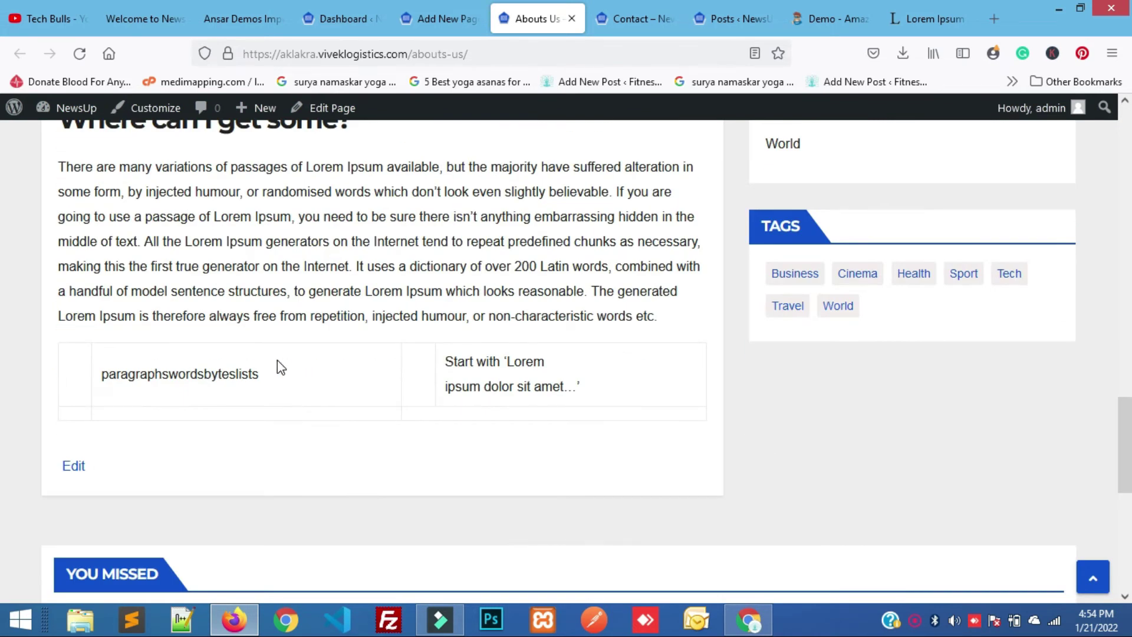
{"action": "scroll", "coordinate": [277, 366], "scroll_direction": "up", "scroll_amount": 20}
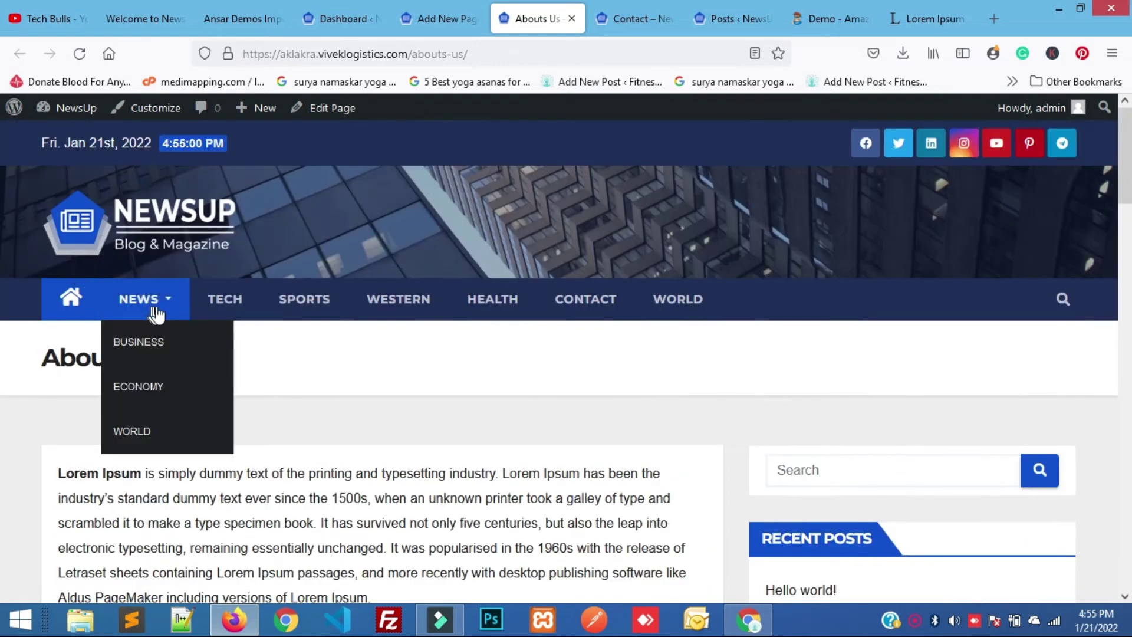
{"action": "left_click", "coordinate": [422, 17]}
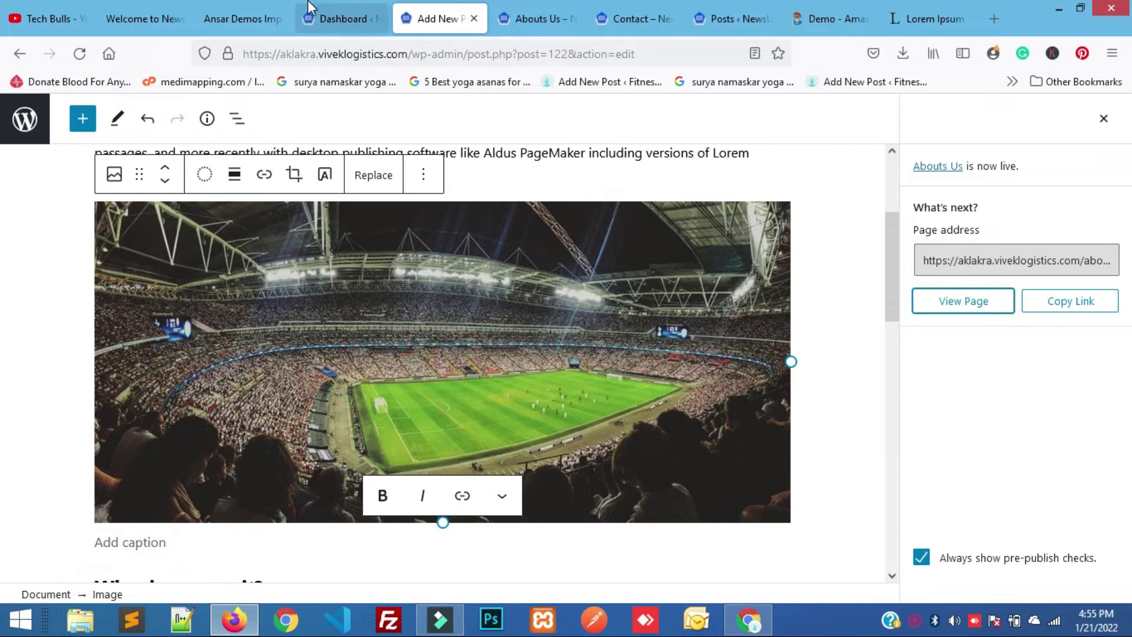
Open Appearance > Menus in a new tab and close the page editor tabs.
{"action": "left_click", "coordinate": [318, 17]}
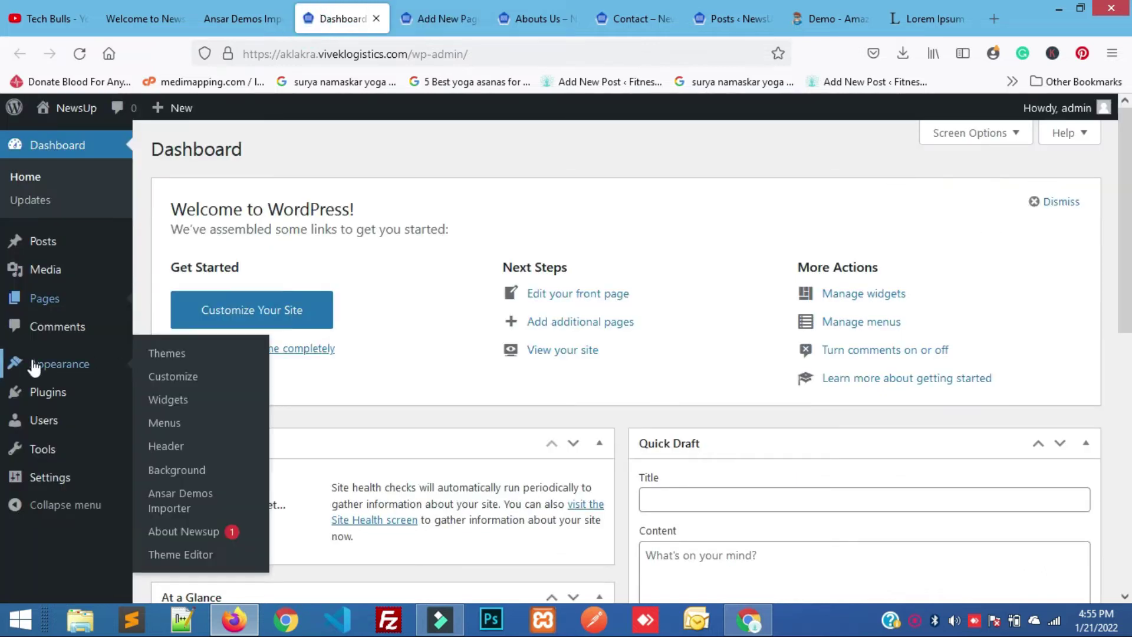
{"action": "mouse_move", "coordinate": [40, 396]}
{"action": "mouse_move", "coordinate": [71, 366]}
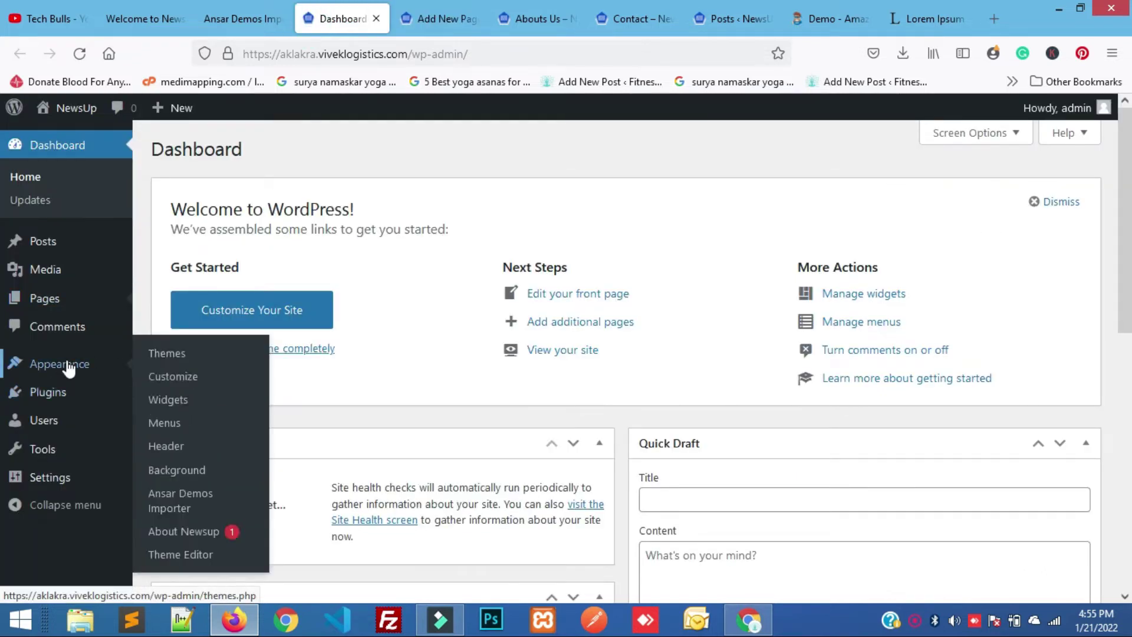
{"action": "right_click", "coordinate": [195, 427]}
{"action": "left_click", "coordinate": [232, 438]}
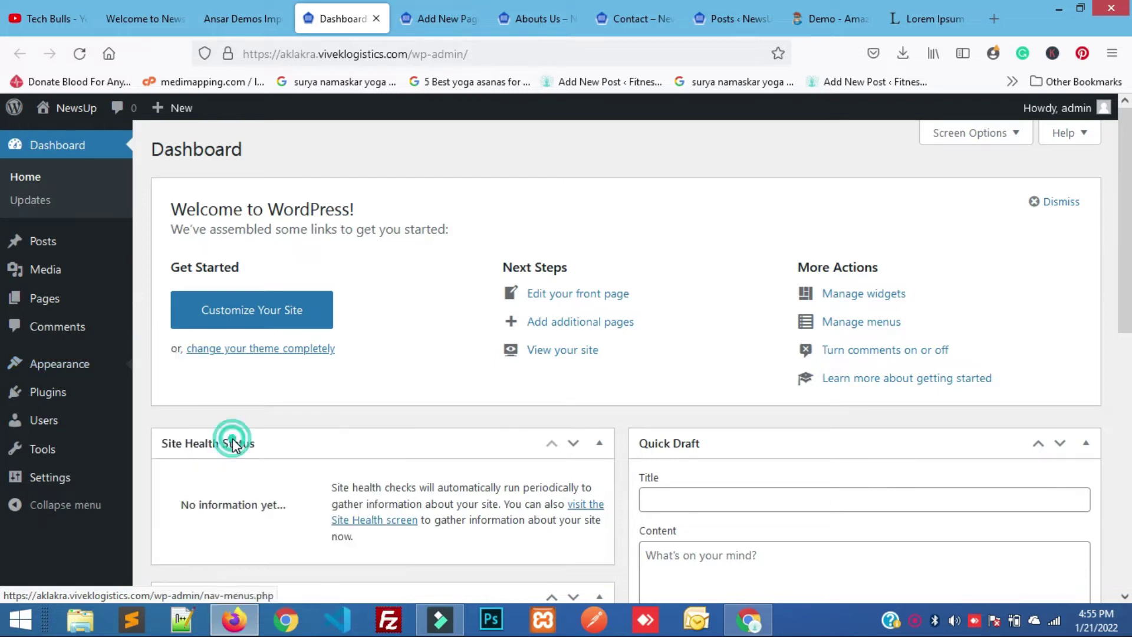
{"action": "left_click", "coordinate": [427, 17]}
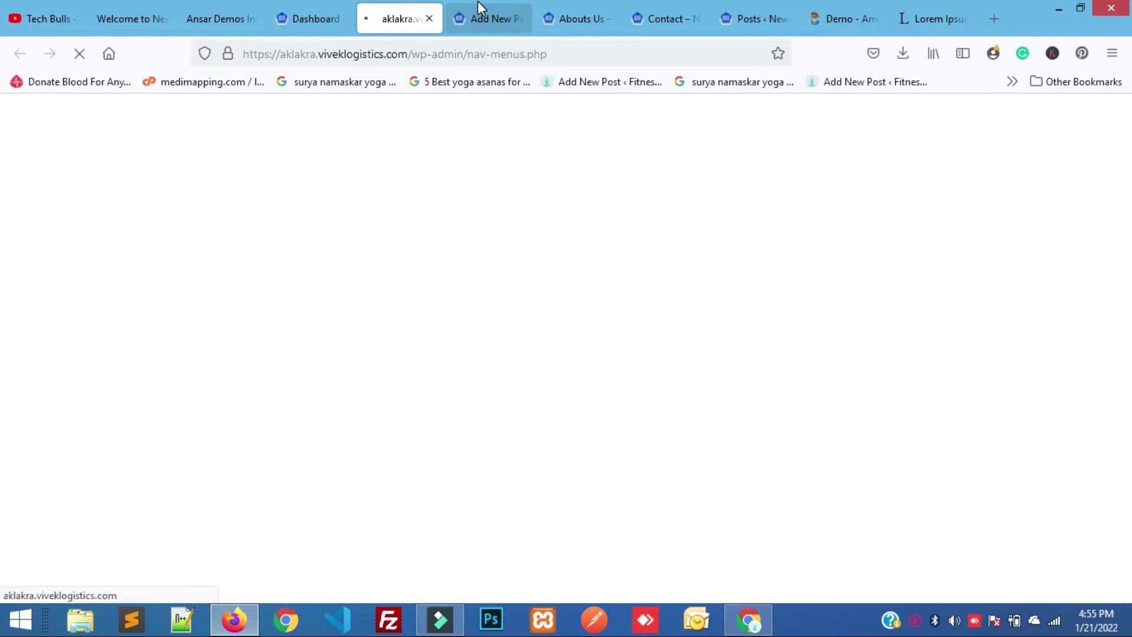
{"action": "left_click", "coordinate": [480, 8]}
{"action": "left_click", "coordinate": [518, 18]}
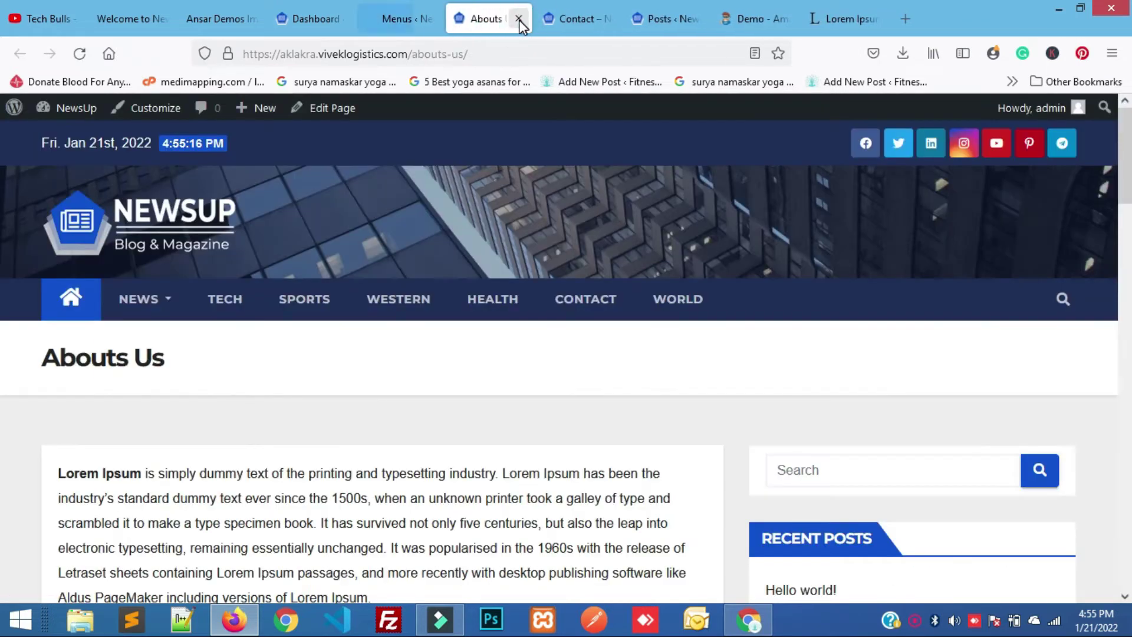
{"action": "left_click", "coordinate": [519, 20]}
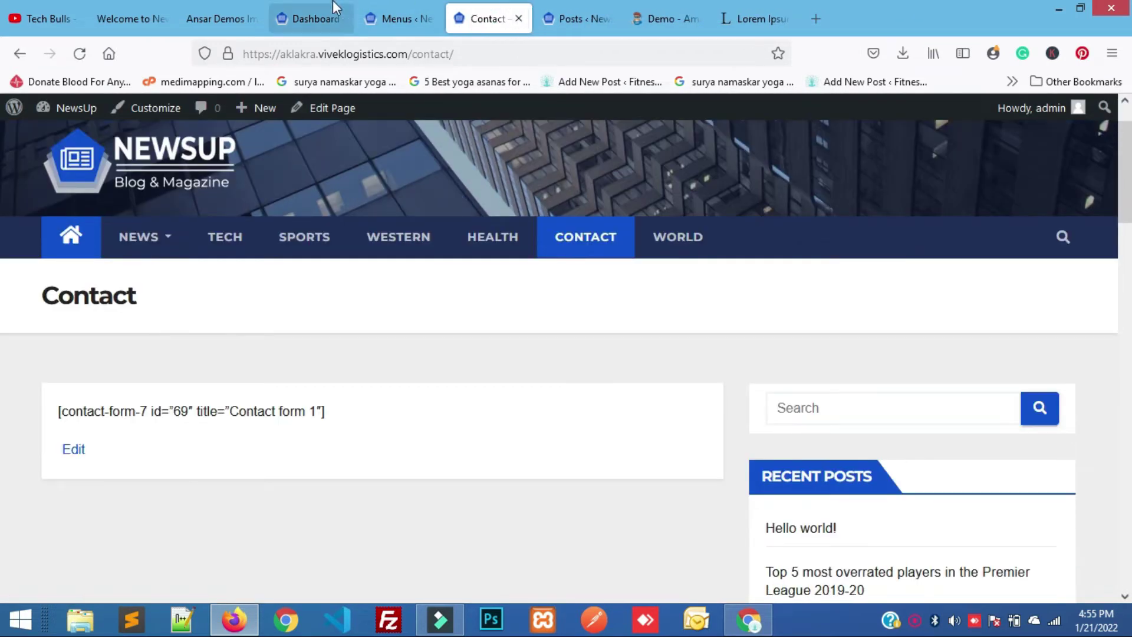
{"action": "left_click", "coordinate": [398, 18]}
Remove the World item from the Primary menu.
{"action": "scroll", "coordinate": [438, 283], "scroll_direction": "down", "scroll_amount": 1}
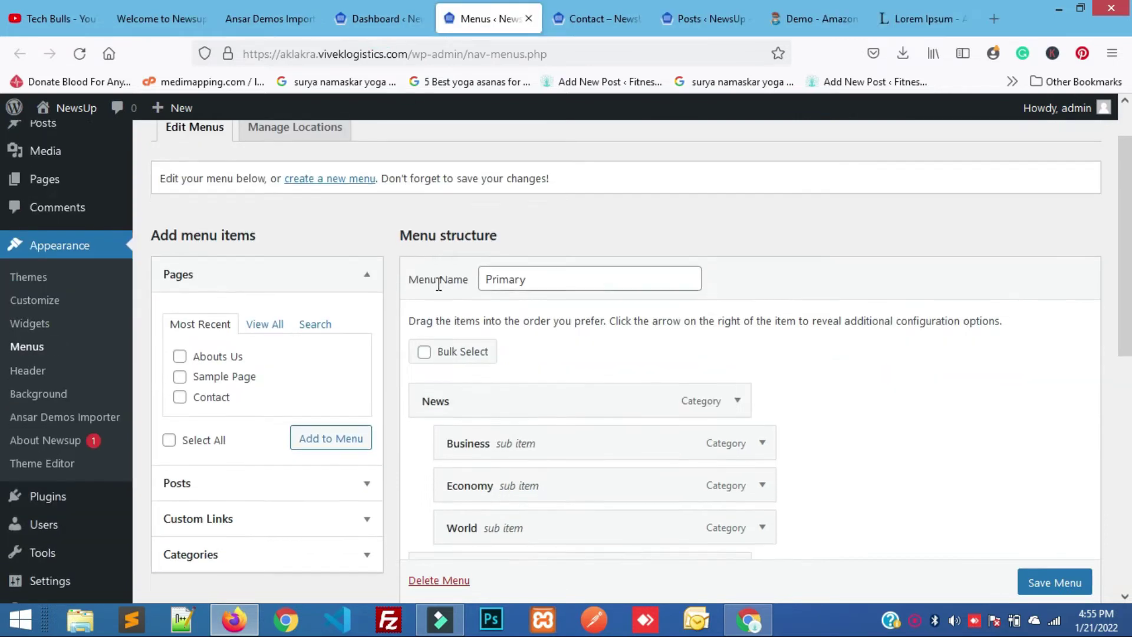
{"action": "scroll", "coordinate": [437, 284], "scroll_direction": "down", "scroll_amount": 1}
{"action": "scroll", "coordinate": [494, 377], "scroll_direction": "down", "scroll_amount": 1}
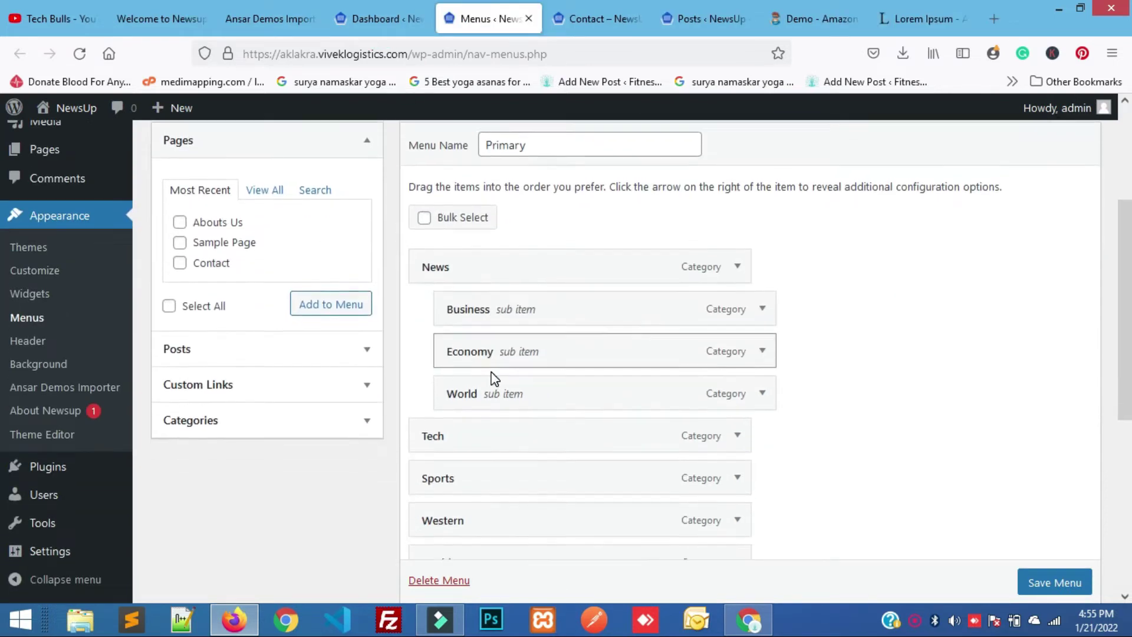
{"action": "scroll", "coordinate": [490, 372], "scroll_direction": "down", "scroll_amount": 1}
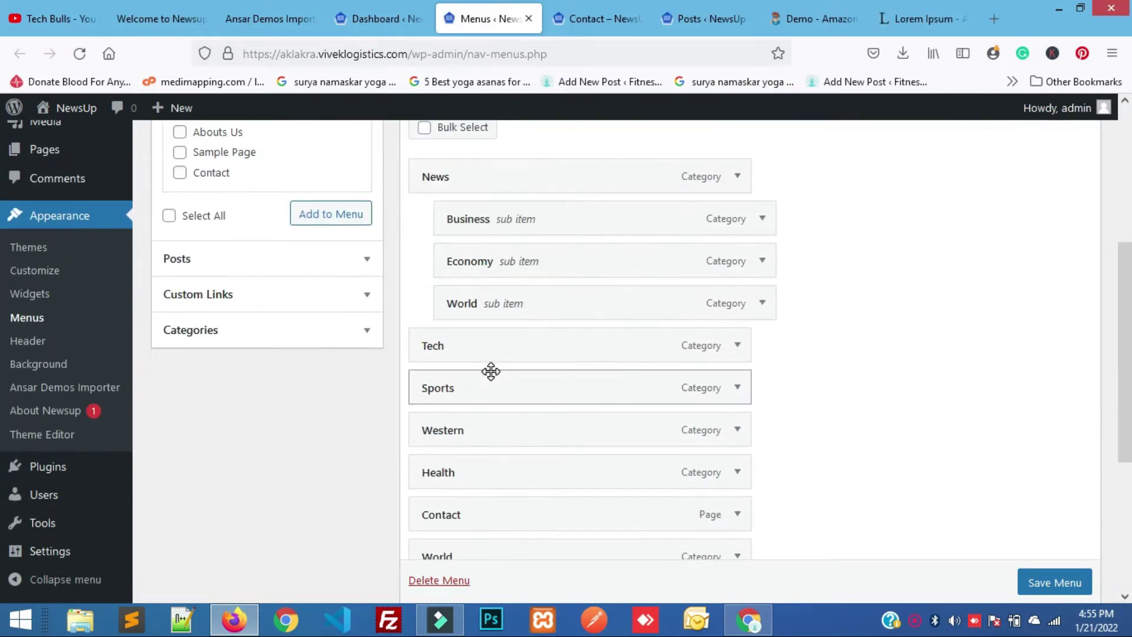
{"action": "scroll", "coordinate": [490, 373], "scroll_direction": "down", "scroll_amount": 1}
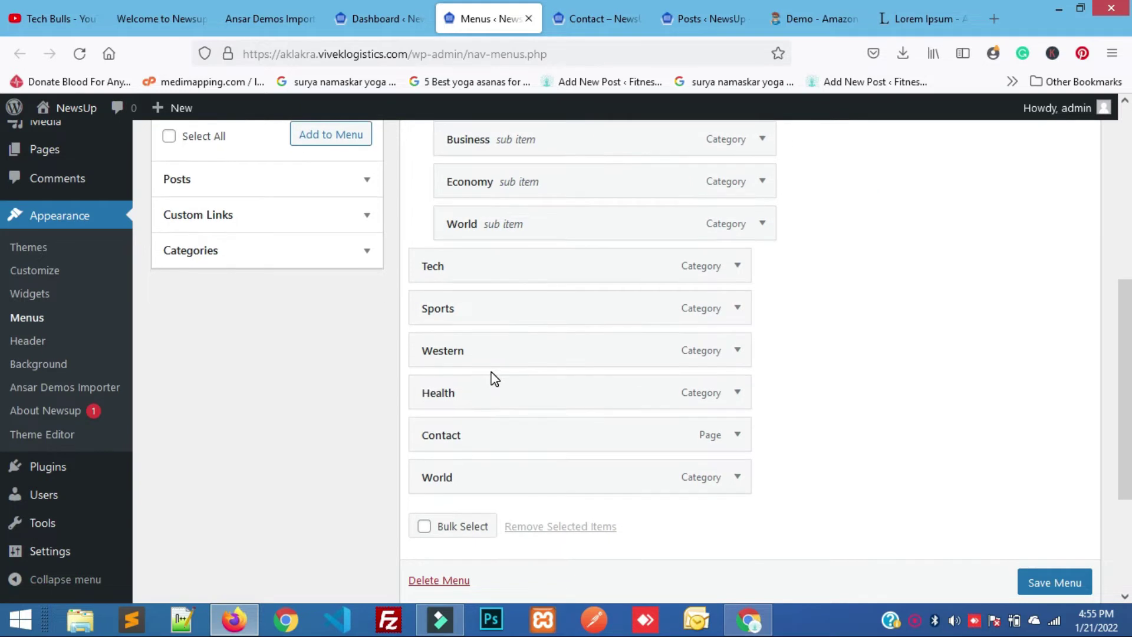
{"action": "left_click", "coordinate": [737, 486]}
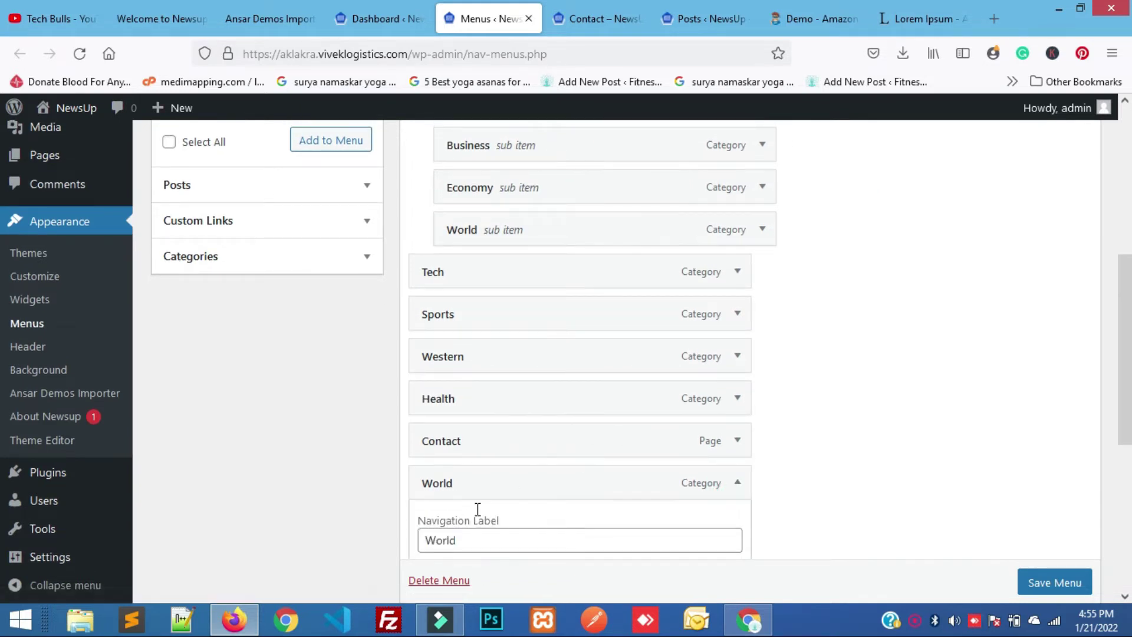
{"action": "scroll", "coordinate": [478, 509], "scroll_direction": "down", "scroll_amount": 1}
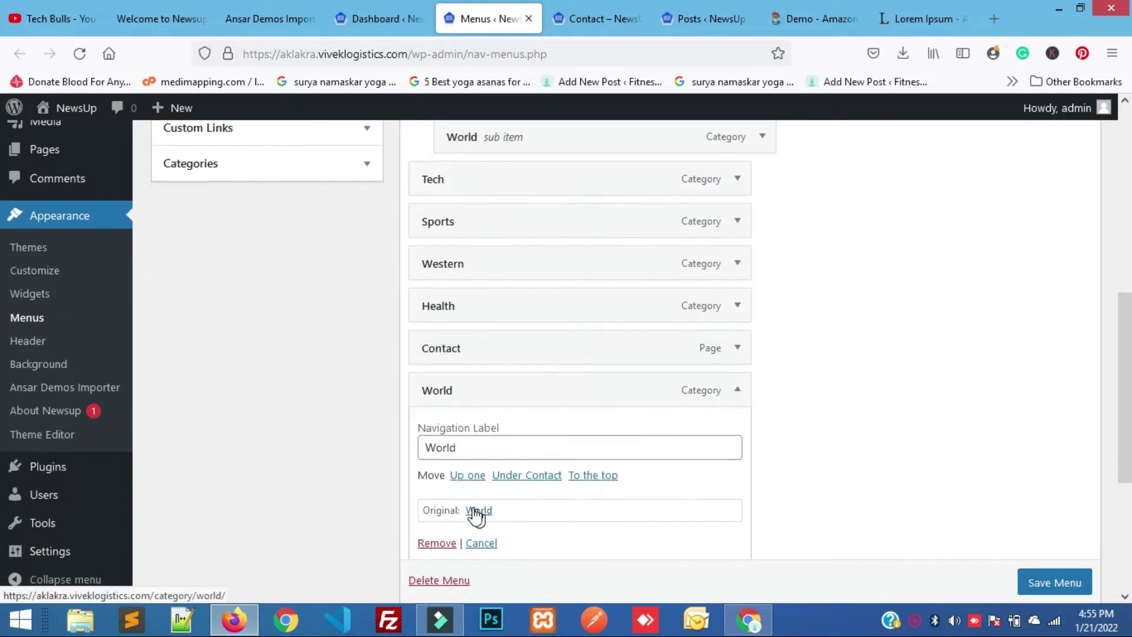
{"action": "left_click", "coordinate": [426, 543]}
{"action": "scroll", "coordinate": [456, 303], "scroll_direction": "up", "scroll_amount": 5}
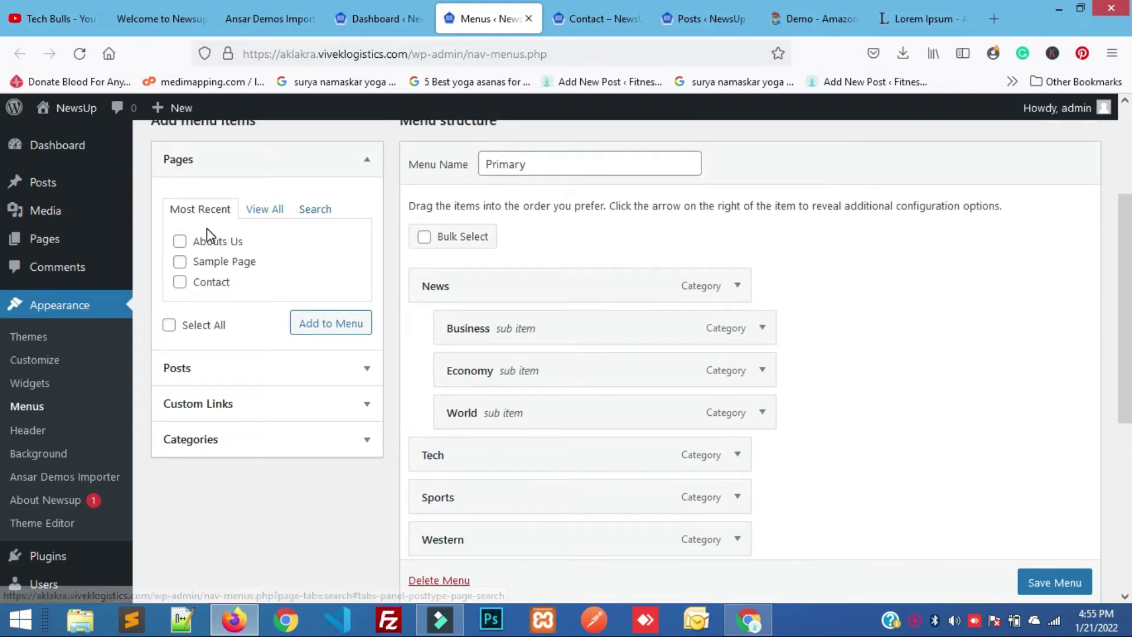
Add the Abouts Us page to the Primary menu right after News and save the menu.
{"action": "left_click", "coordinate": [177, 245]}
{"action": "left_click", "coordinate": [361, 335]}
{"action": "scroll", "coordinate": [582, 410], "scroll_direction": "down", "scroll_amount": 2}
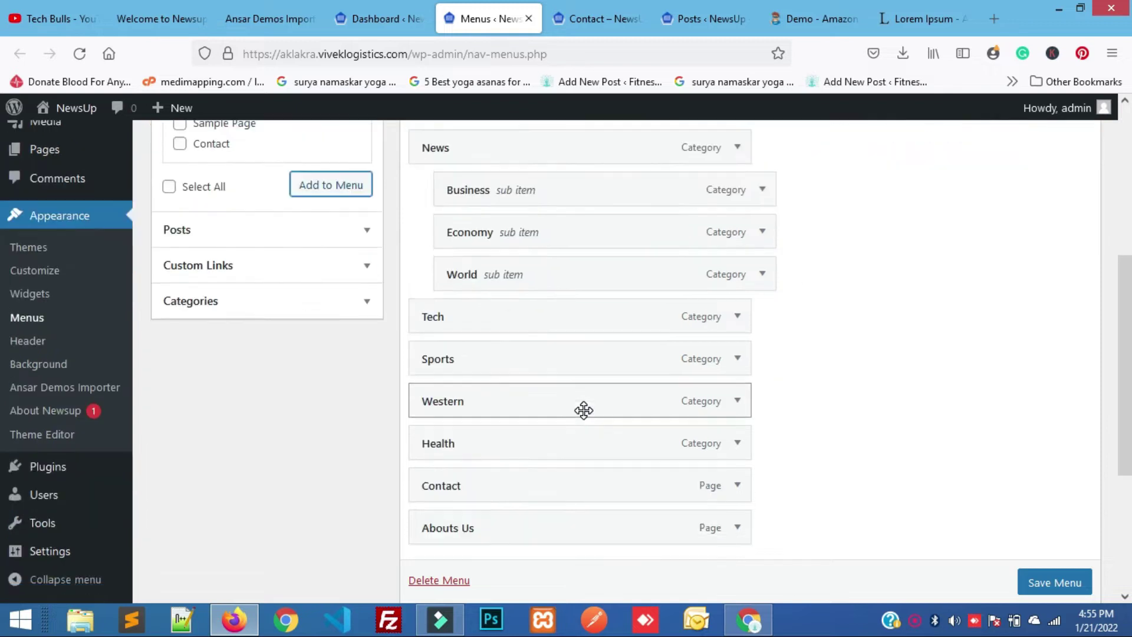
{"action": "scroll", "coordinate": [583, 409], "scroll_direction": "down", "scroll_amount": 1}
{"action": "mouse_move", "coordinate": [529, 448]}
{"action": "left_mouse_down"}
{"action": "mouse_move", "coordinate": [511, 83]}
{"action": "mouse_move", "coordinate": [506, 260]}
{"action": "mouse_move", "coordinate": [540, 325]}
{"action": "mouse_move", "coordinate": [531, 324]}
{"action": "mouse_move", "coordinate": [509, 455]}
{"action": "mouse_move", "coordinate": [513, 430]}
{"action": "mouse_move", "coordinate": [520, 436]}
{"action": "left_mouse_up"}
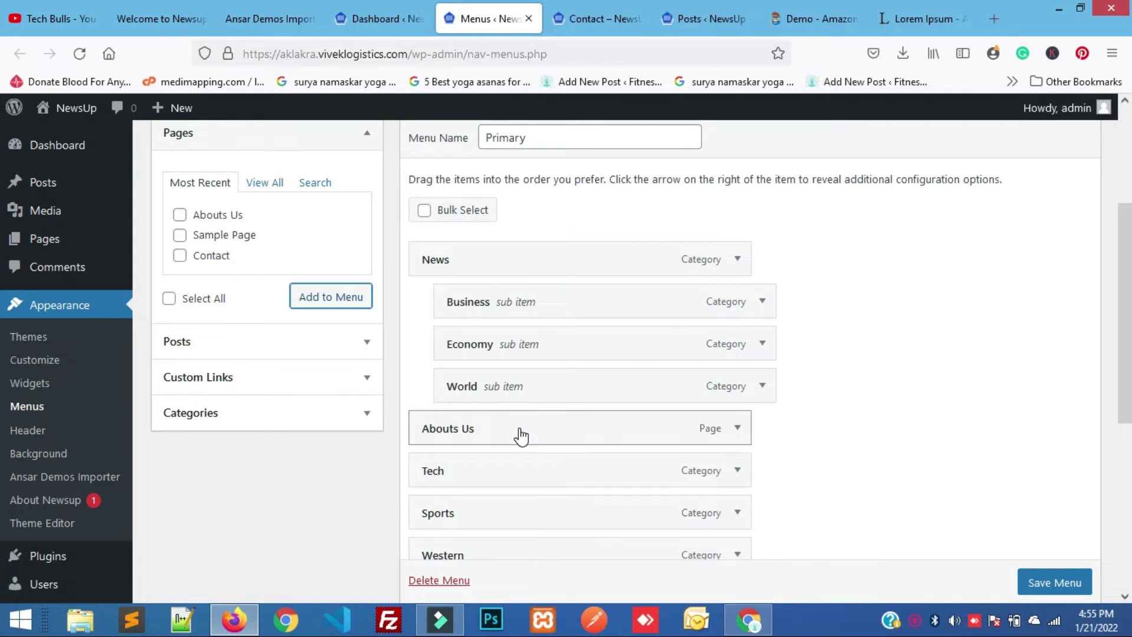
{"action": "scroll", "coordinate": [521, 437], "scroll_direction": "down", "scroll_amount": 2}
{"action": "scroll", "coordinate": [522, 436], "scroll_direction": "down", "scroll_amount": 2}
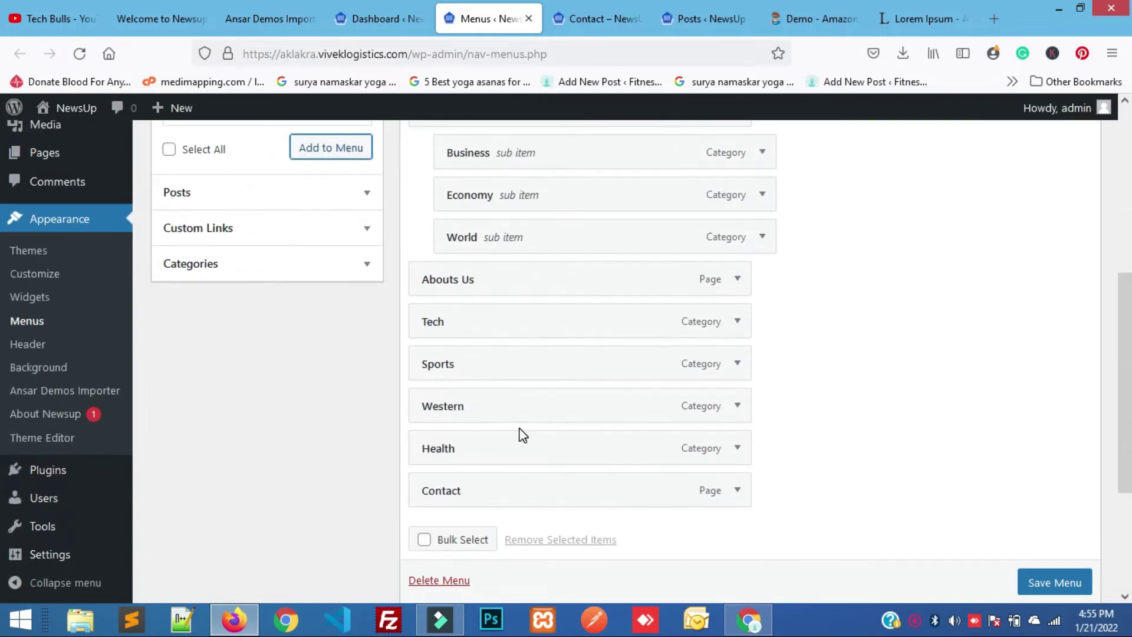
{"action": "scroll", "coordinate": [521, 436], "scroll_direction": "down", "scroll_amount": 4}
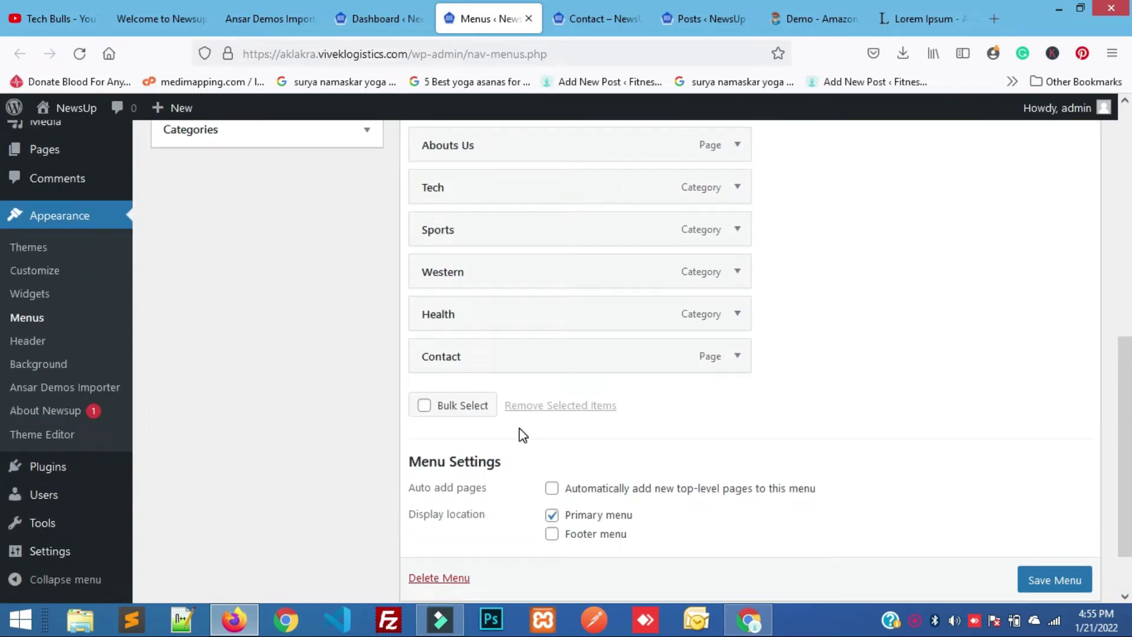
{"action": "left_click", "coordinate": [1041, 586]}
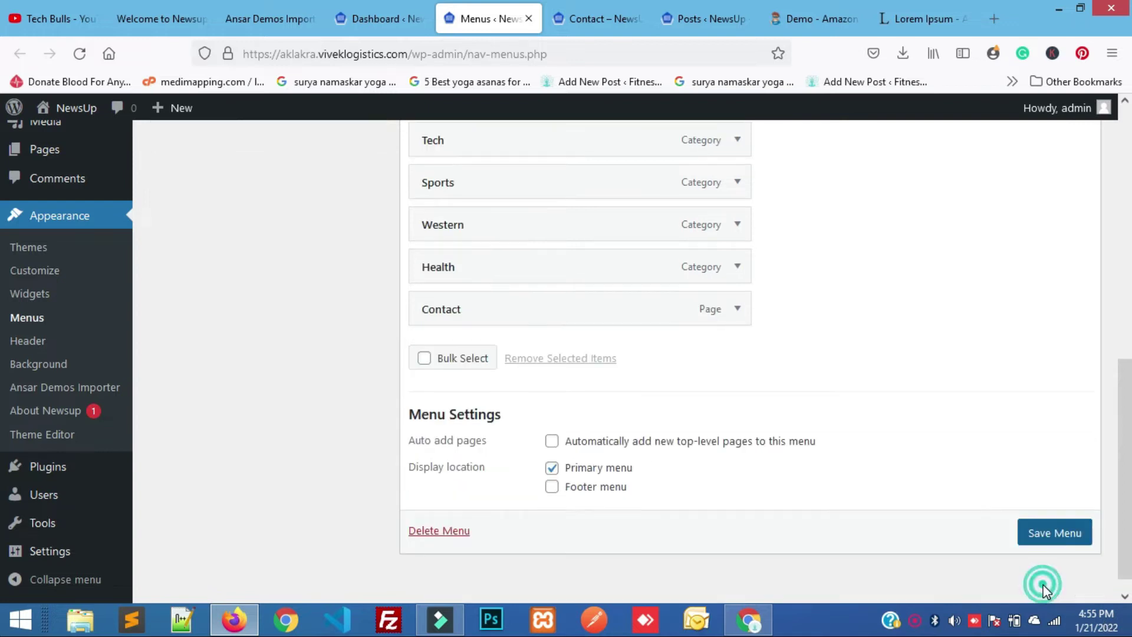
{"action": "left_click", "coordinate": [1050, 547]}
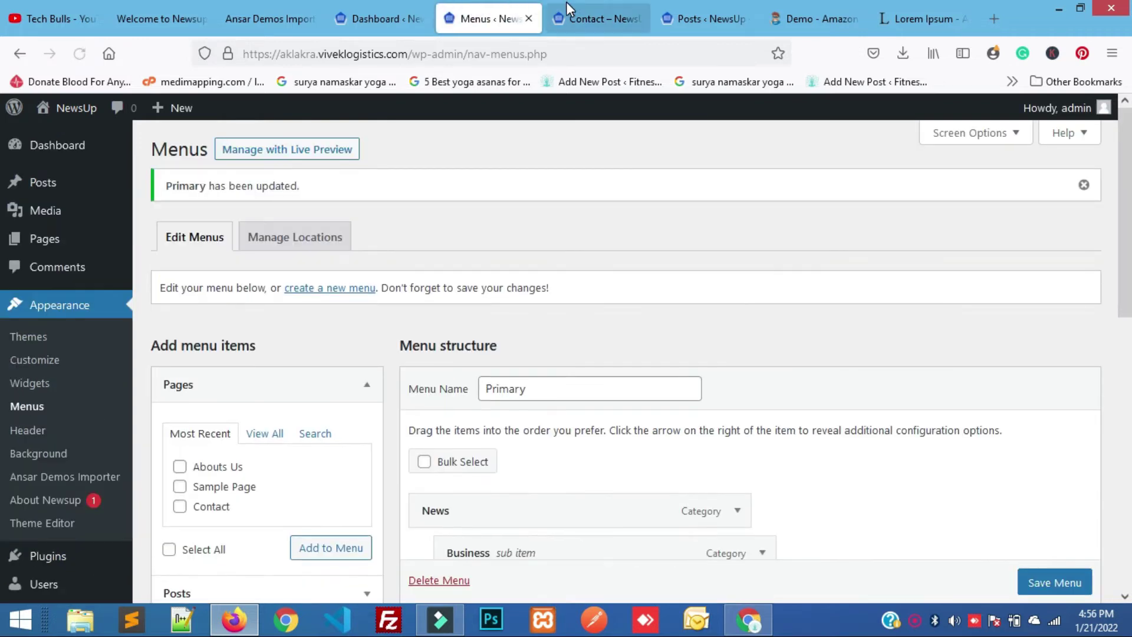
{"action": "left_click", "coordinate": [566, 3]}
{"action": "left_click", "coordinate": [375, 59]}
{"action": "key", "text": "Return"}
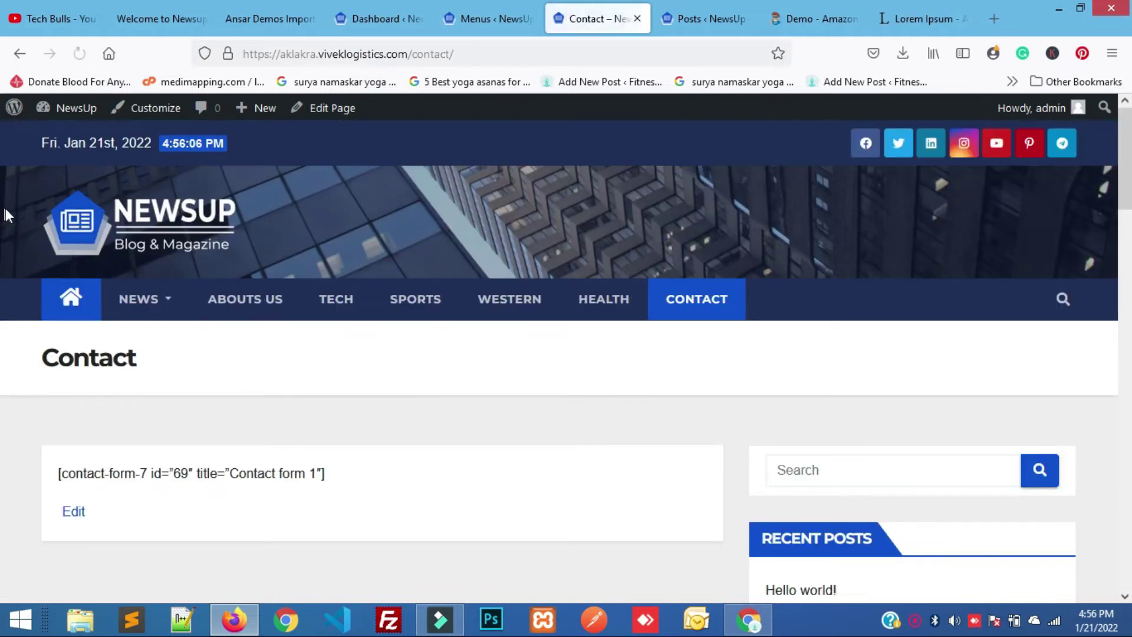
{"action": "left_click", "coordinate": [79, 228]}
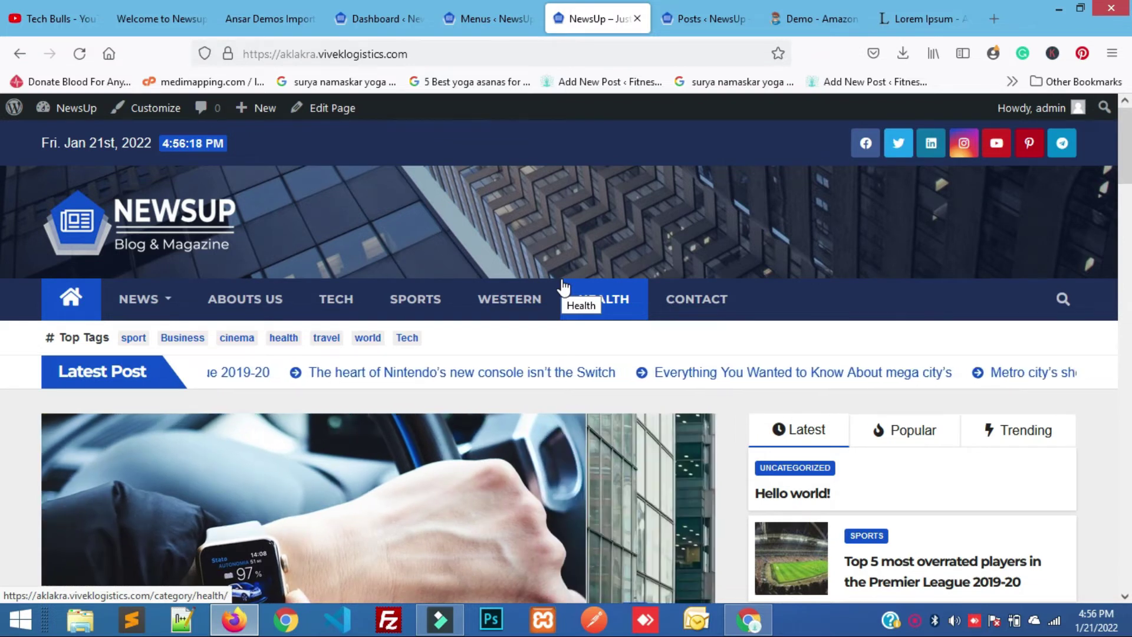
{"action": "scroll", "coordinate": [399, 373], "scroll_direction": "down", "scroll_amount": 2}
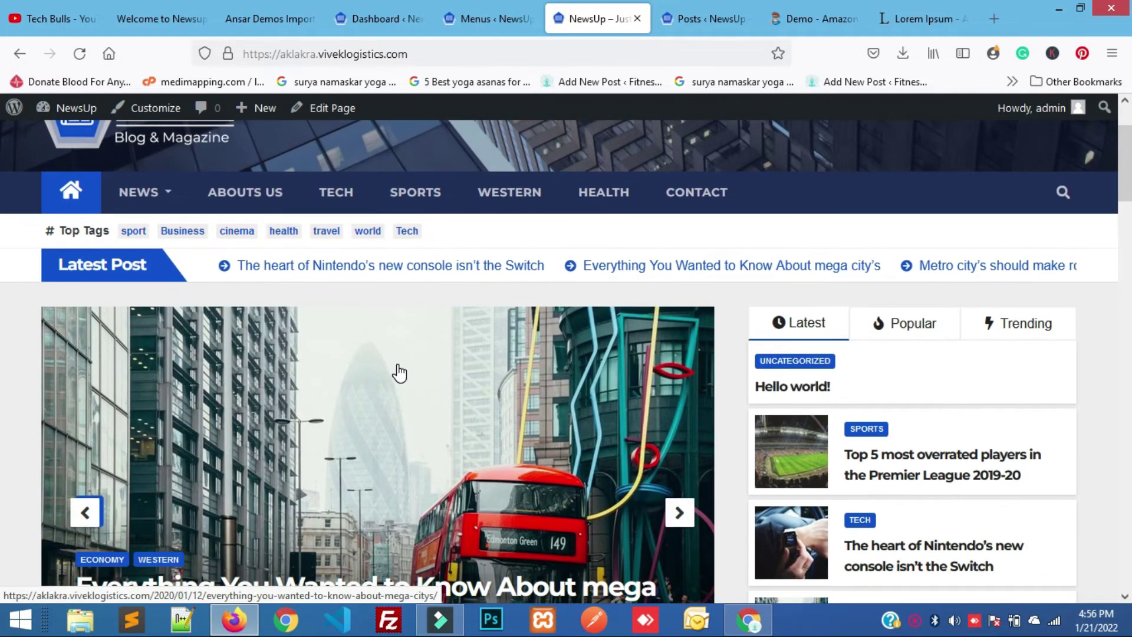
{"action": "left_click", "coordinate": [475, 9]}
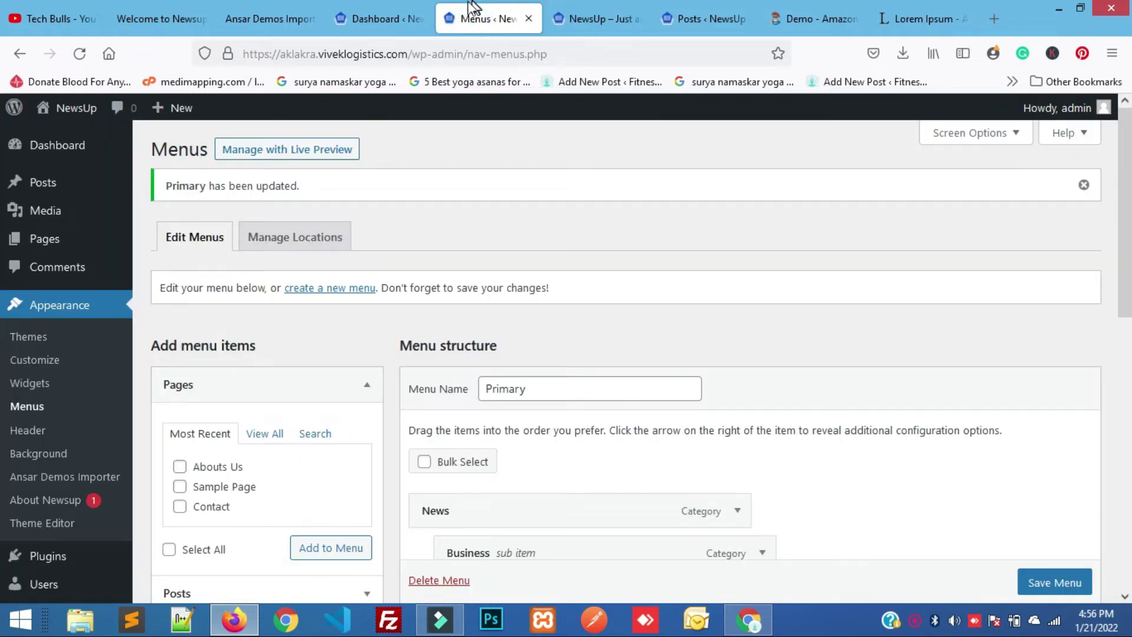
Open All Posts in a new tab and review the 16 published posts.
{"action": "mouse_move", "coordinate": [50, 222]}
{"action": "mouse_move", "coordinate": [54, 190]}
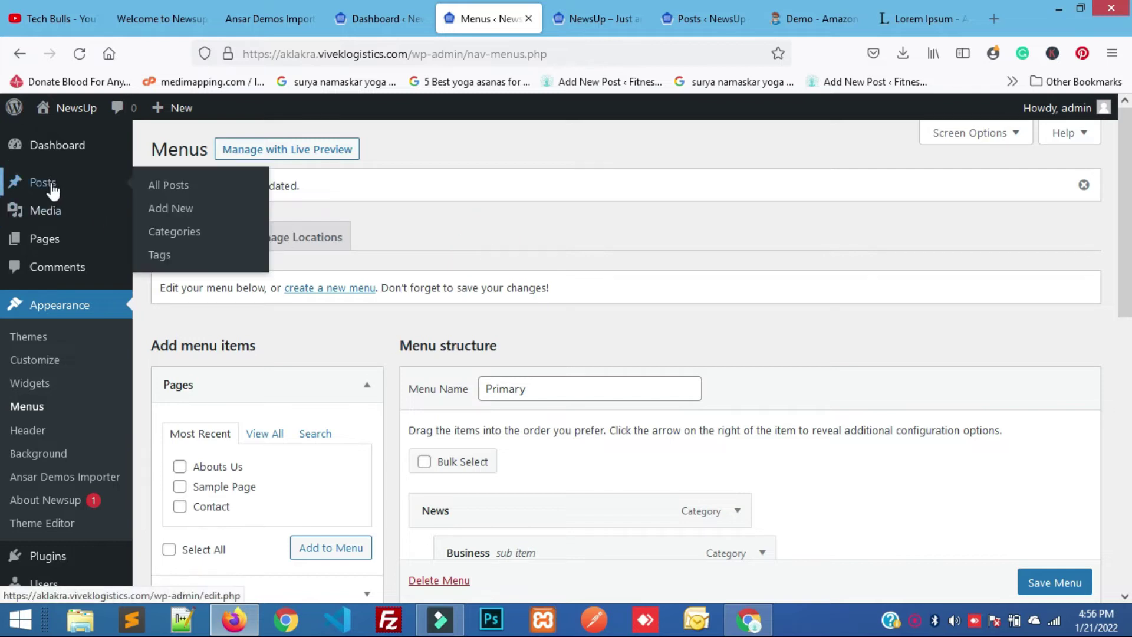
{"action": "right_click", "coordinate": [188, 191]}
{"action": "left_click", "coordinate": [209, 197]}
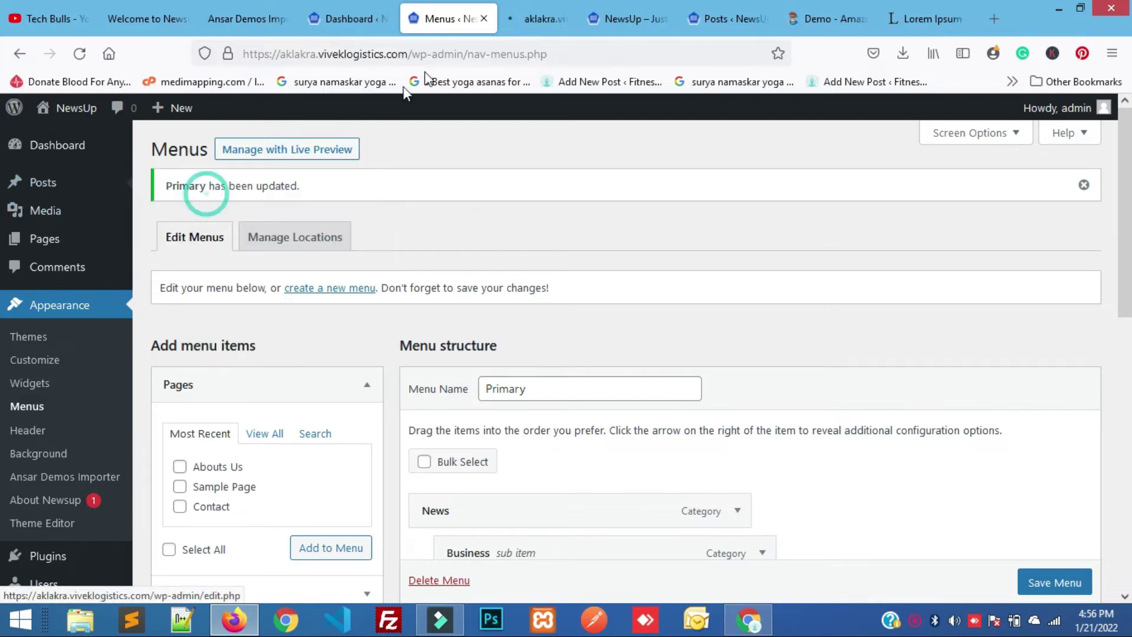
{"action": "left_click", "coordinate": [541, 13]}
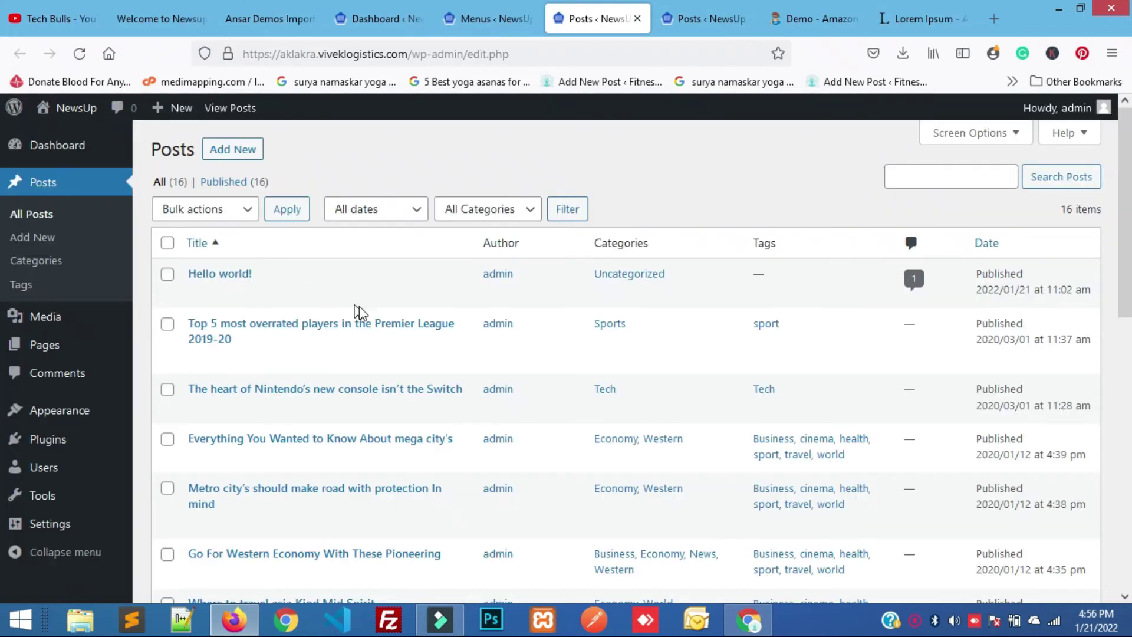
{"action": "scroll", "coordinate": [362, 316], "scroll_direction": "down", "scroll_amount": 5}
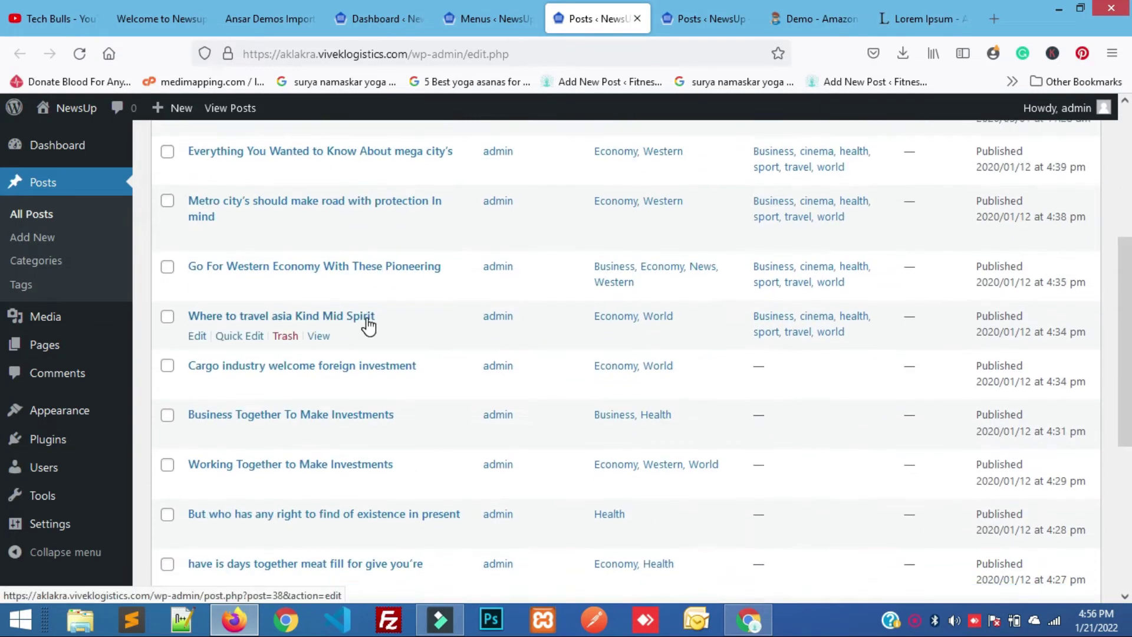
{"action": "scroll", "coordinate": [369, 324], "scroll_direction": "down", "scroll_amount": 5}
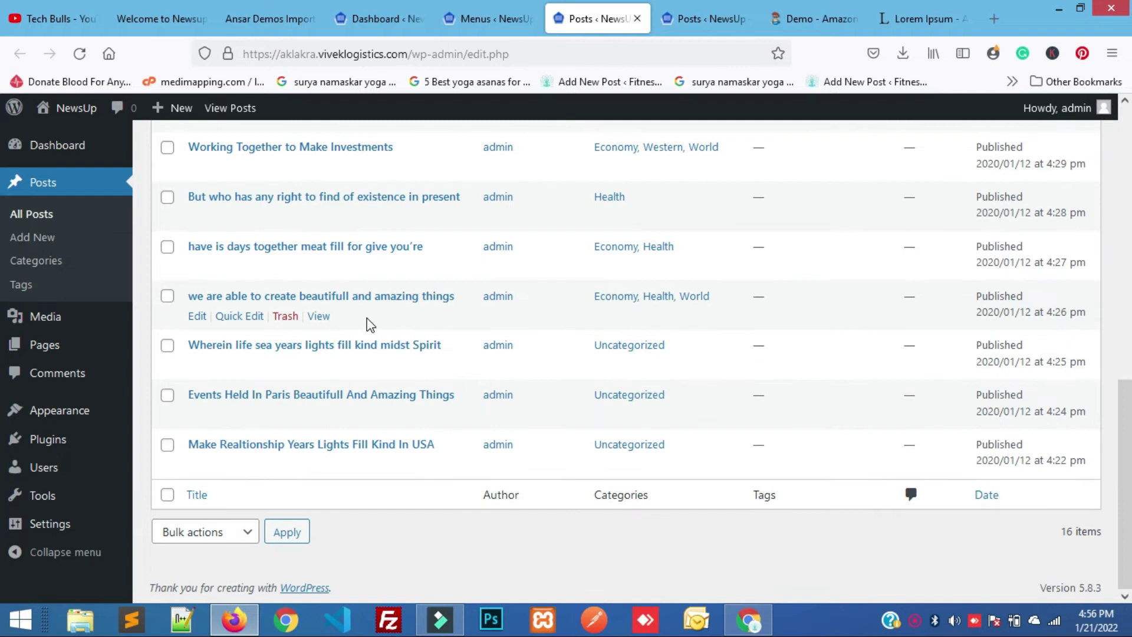
{"action": "scroll", "coordinate": [370, 324], "scroll_direction": "up", "scroll_amount": 5}
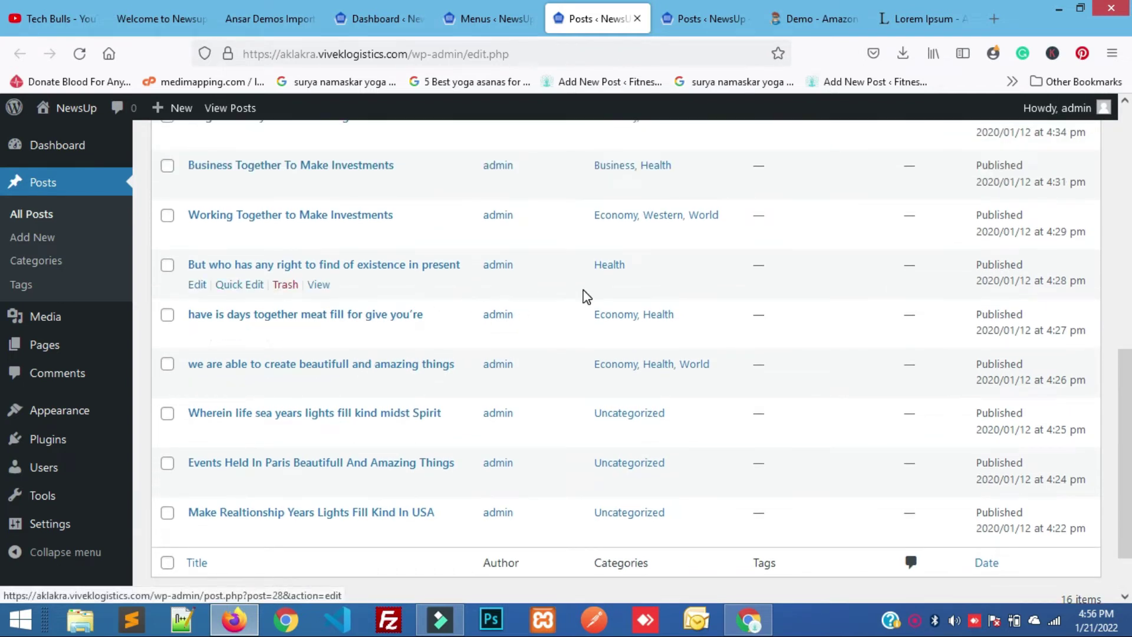
{"action": "scroll", "coordinate": [568, 191], "scroll_direction": "up", "scroll_amount": 5}
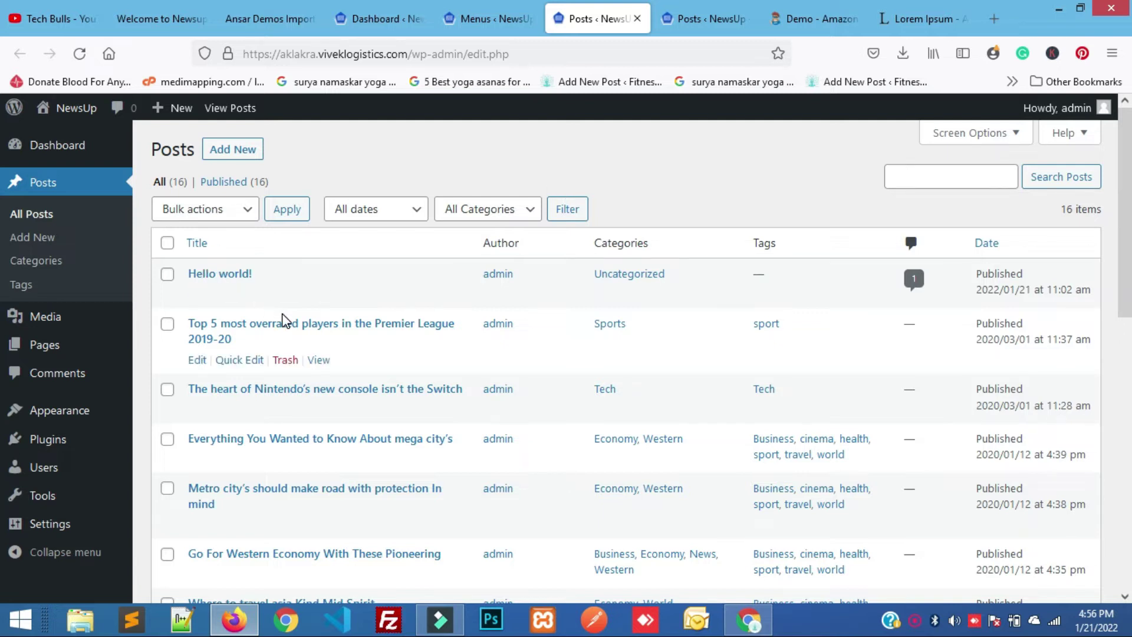
Start a new post and paste the 'Lorem Ipsum' heading from lipsum.com as its title.
{"action": "left_click", "coordinate": [225, 162]}
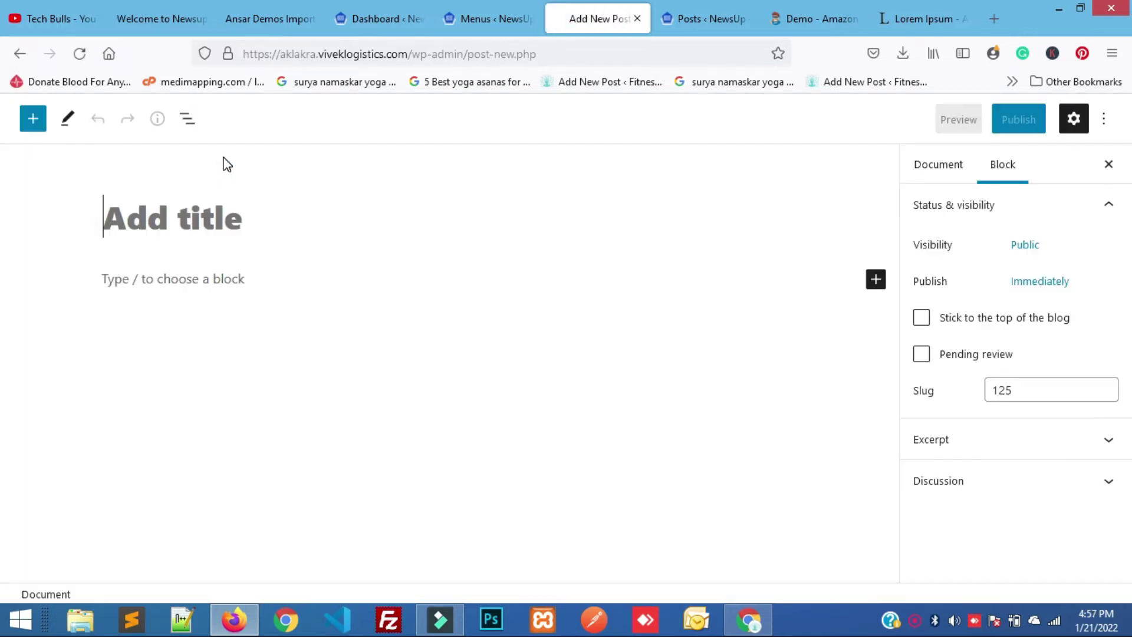
{"action": "left_click", "coordinate": [272, 217]}
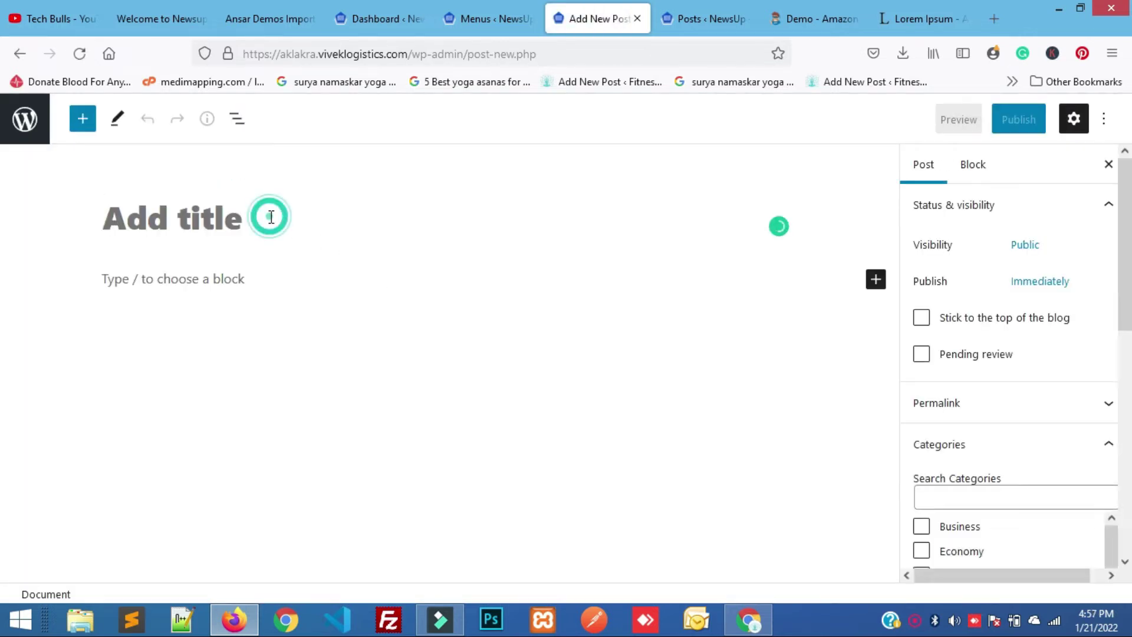
{"action": "left_click", "coordinate": [931, 10]}
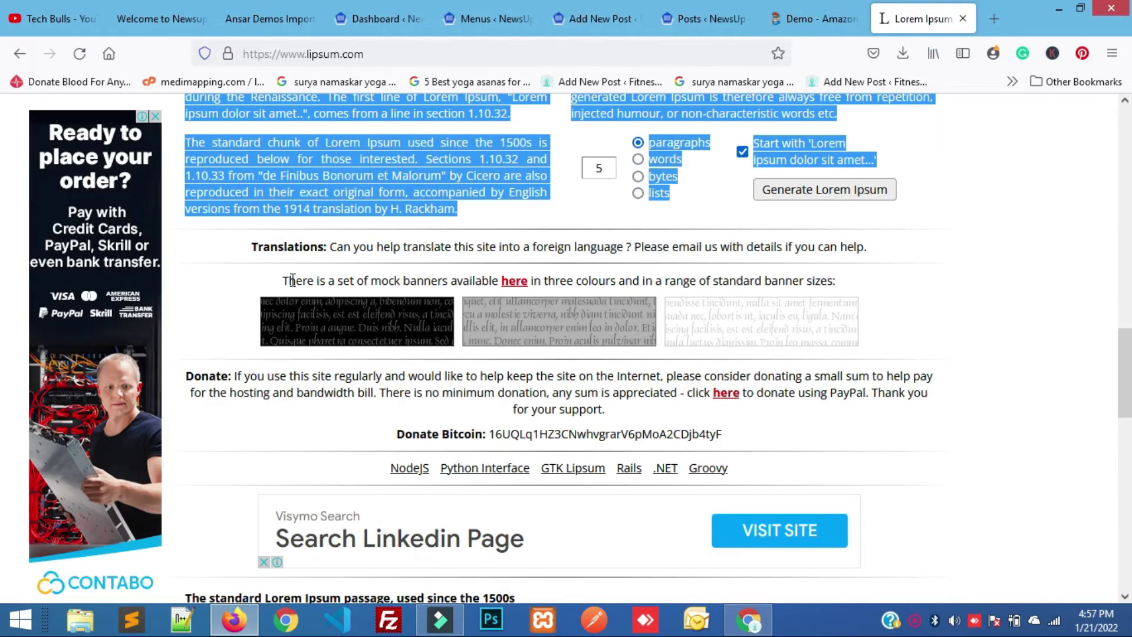
{"action": "left_click", "coordinate": [1011, 276]}
{"action": "scroll", "coordinate": [1012, 276], "scroll_direction": "up", "scroll_amount": 15}
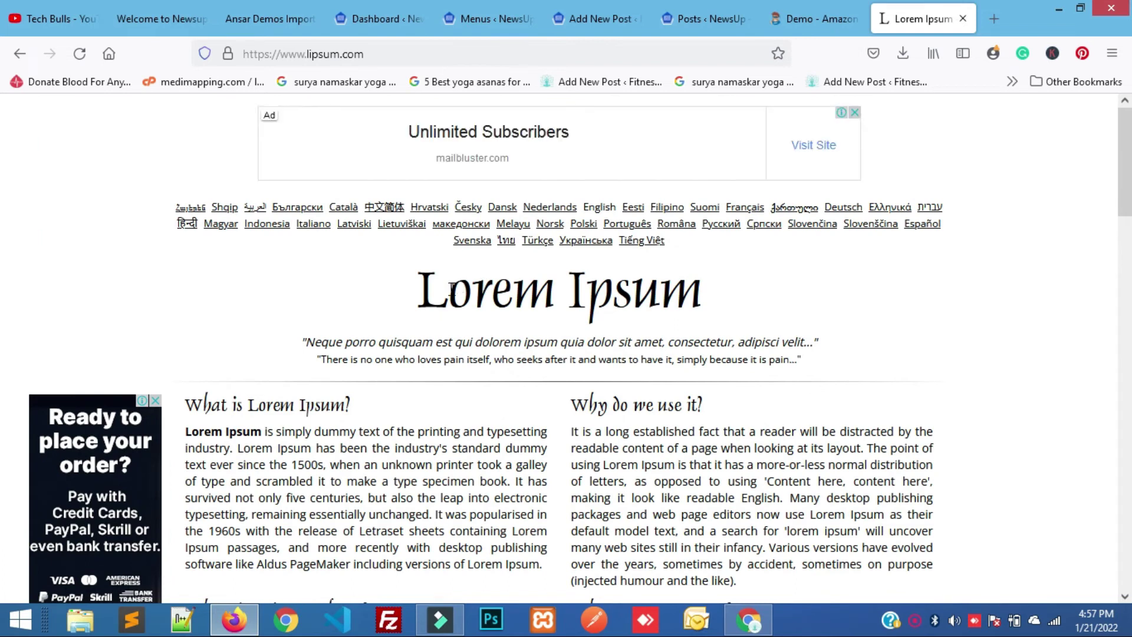
{"action": "left_click_drag", "start_coordinate": [413, 286], "coordinate": [762, 318]}
{"action": "key", "text": "ctrl+c"}
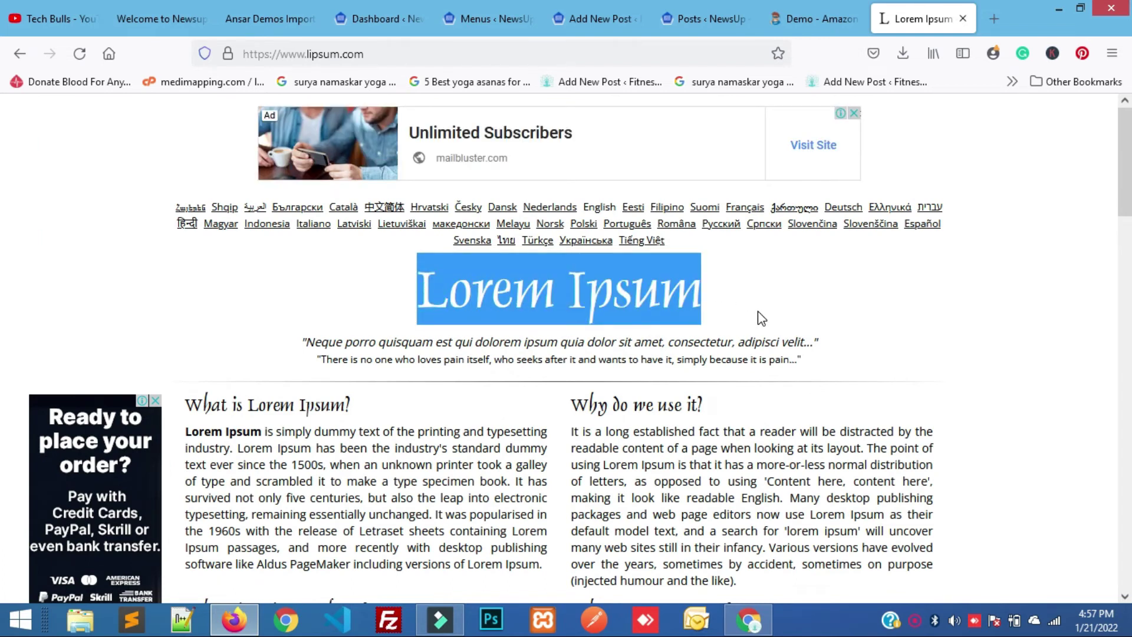
{"action": "left_click", "coordinate": [572, 8]}
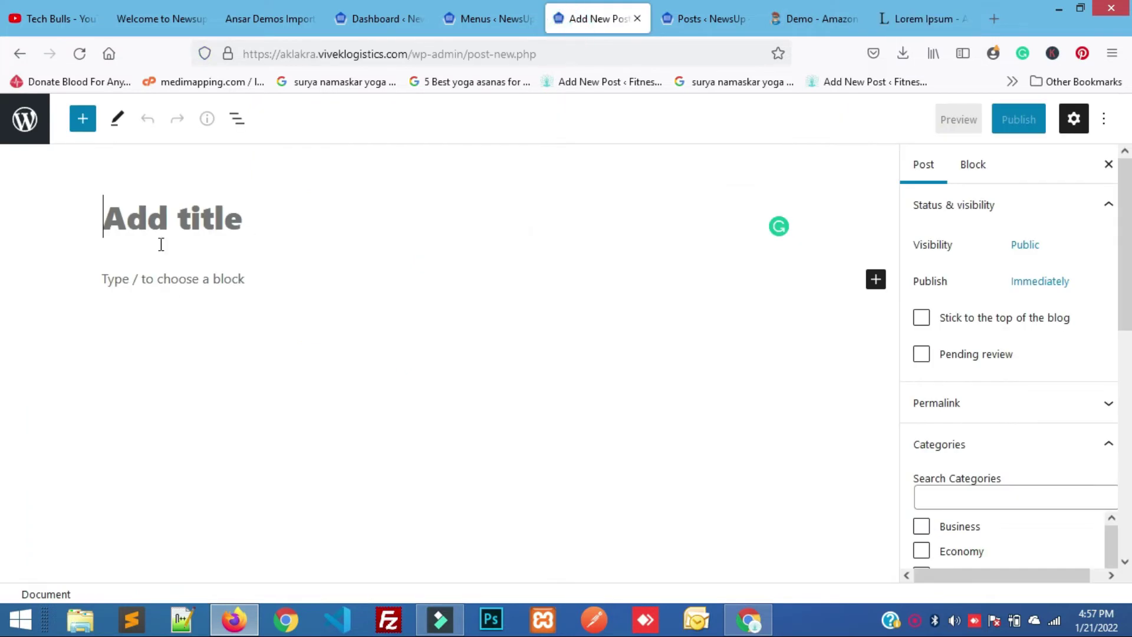
{"action": "key", "text": "ctrl+v"}
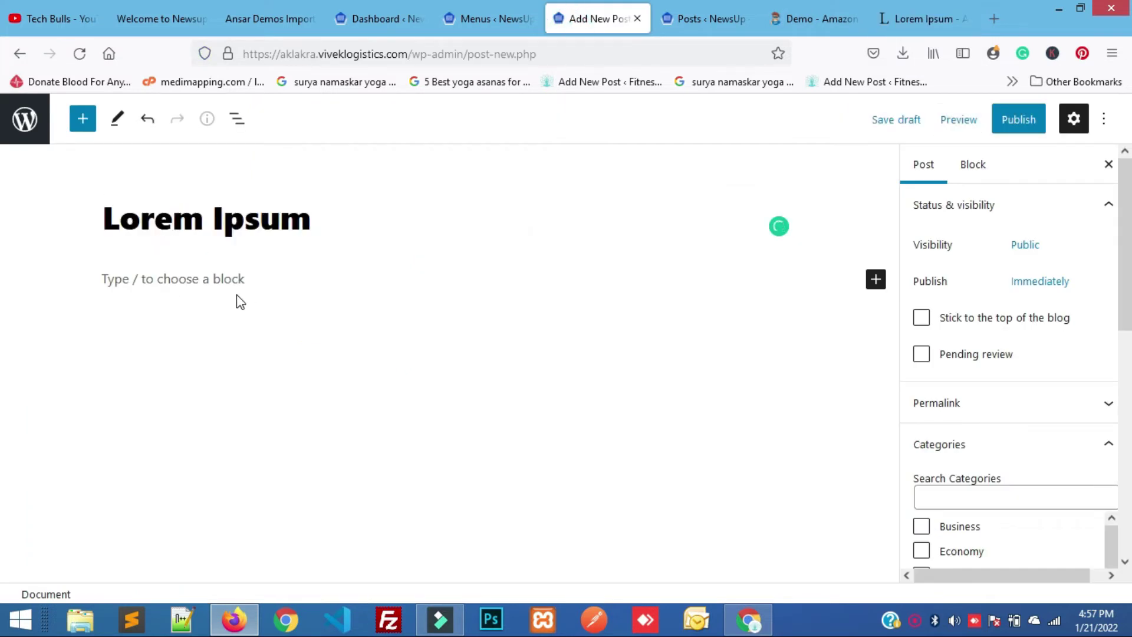
Copy the sample text sections from lipsum.com for the post body.
{"action": "left_click", "coordinate": [244, 271]}
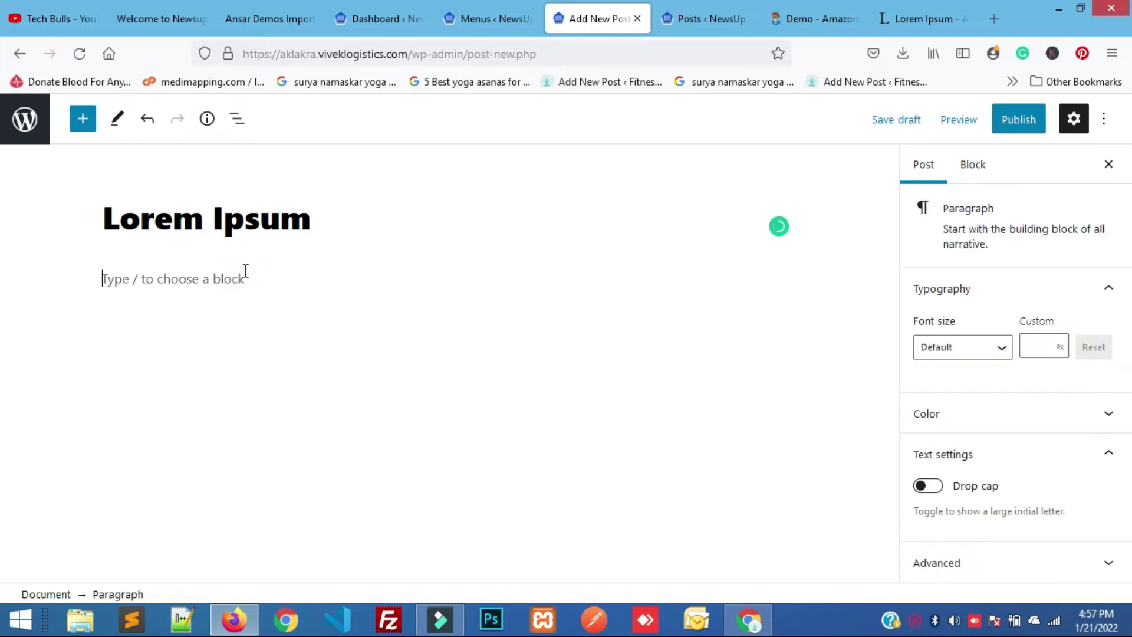
{"action": "left_click", "coordinate": [920, 6]}
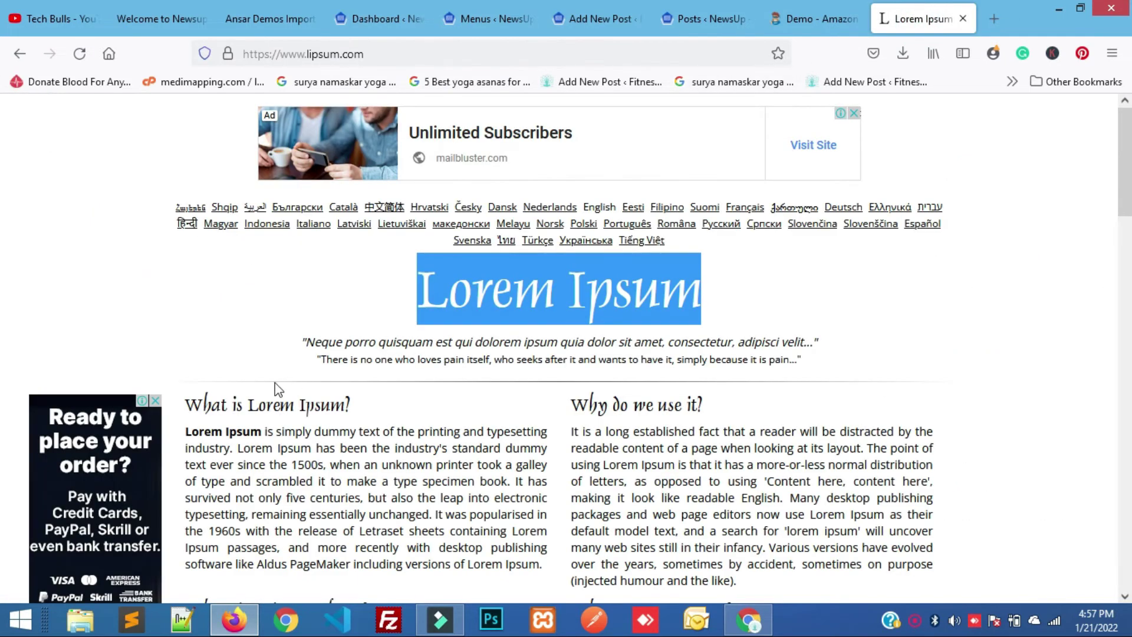
{"action": "left_click_drag", "start_coordinate": [193, 404], "coordinate": [877, 475]}
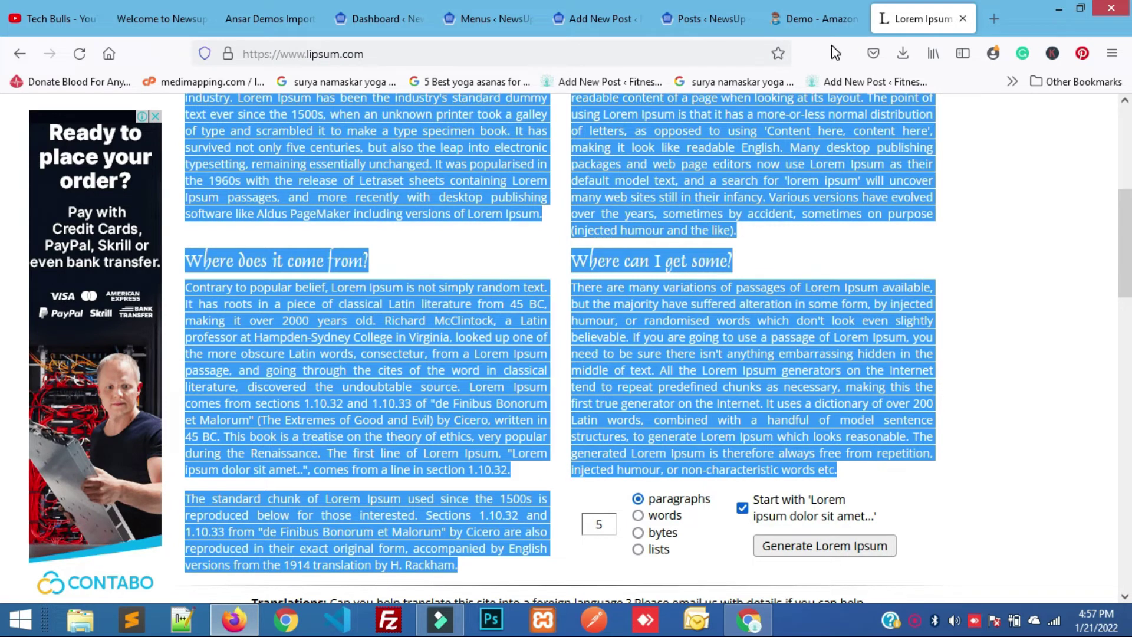
{"action": "left_click", "coordinate": [573, 9]}
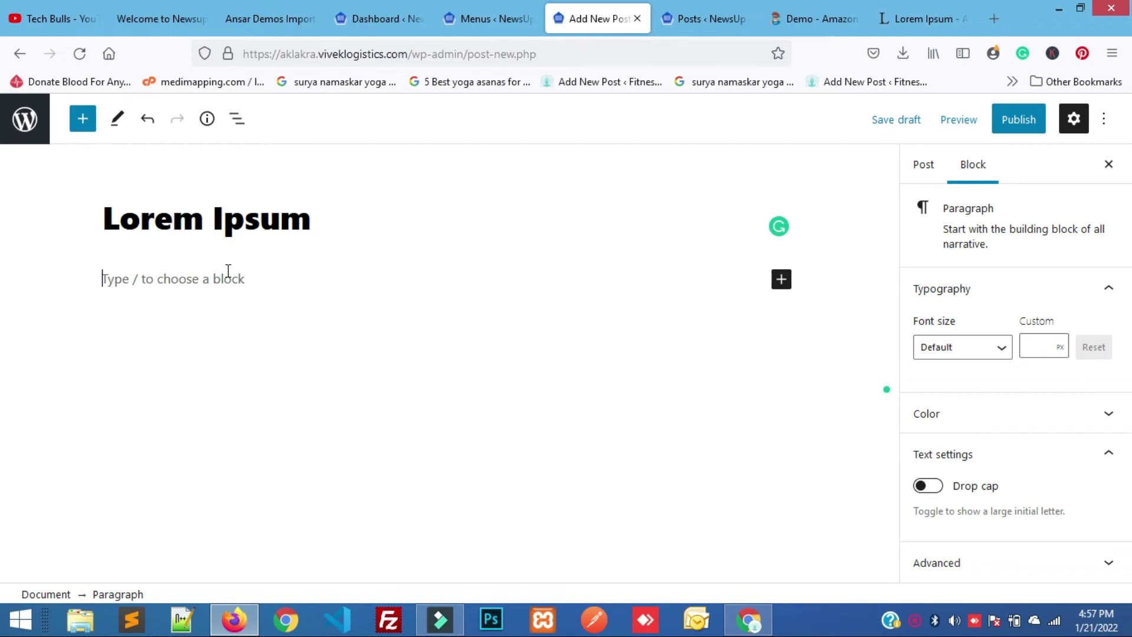
Paste the copied Lorem Ipsum sections into the post body.
{"action": "key", "text": "ctrl+v"}
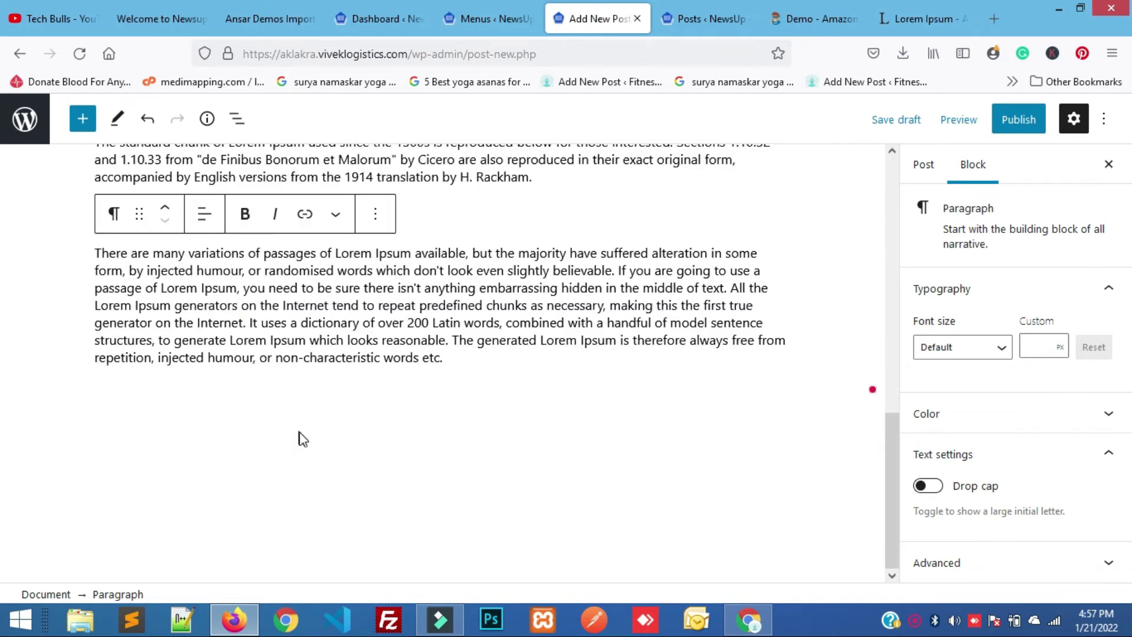
{"action": "scroll", "coordinate": [330, 440], "scroll_direction": "up", "scroll_amount": 6}
{"action": "scroll", "coordinate": [334, 437], "scroll_direction": "down", "scroll_amount": 3}
{"action": "scroll", "coordinate": [334, 442], "scroll_direction": "up", "scroll_amount": 5}
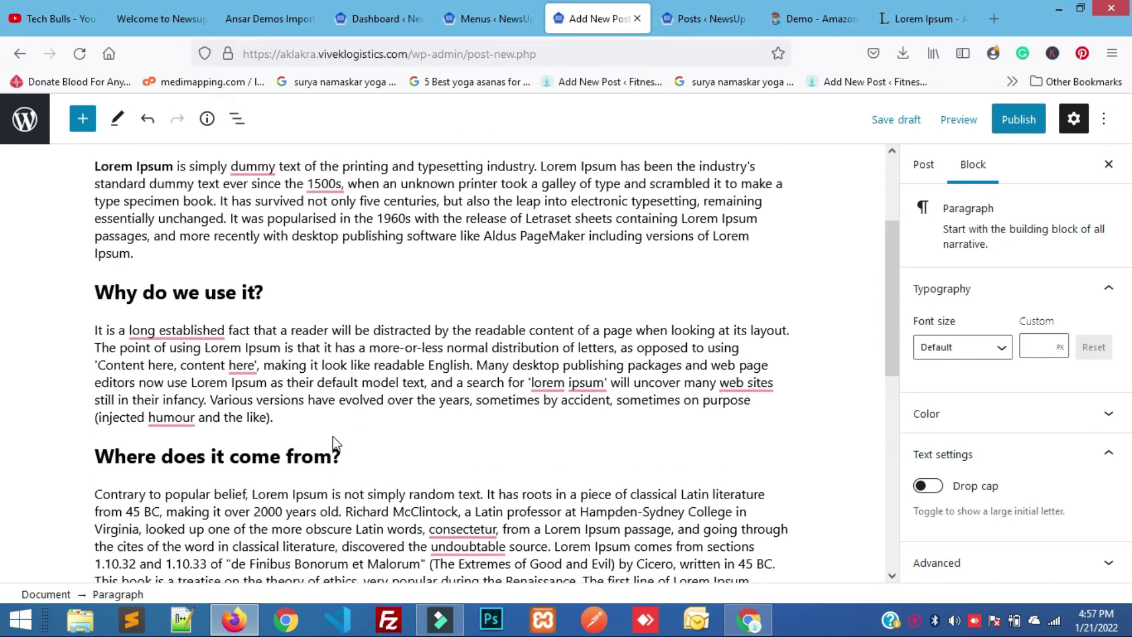
{"action": "scroll", "coordinate": [335, 442], "scroll_direction": "up", "scroll_amount": 1}
{"action": "scroll", "coordinate": [368, 324], "scroll_direction": "up", "scroll_amount": 1}
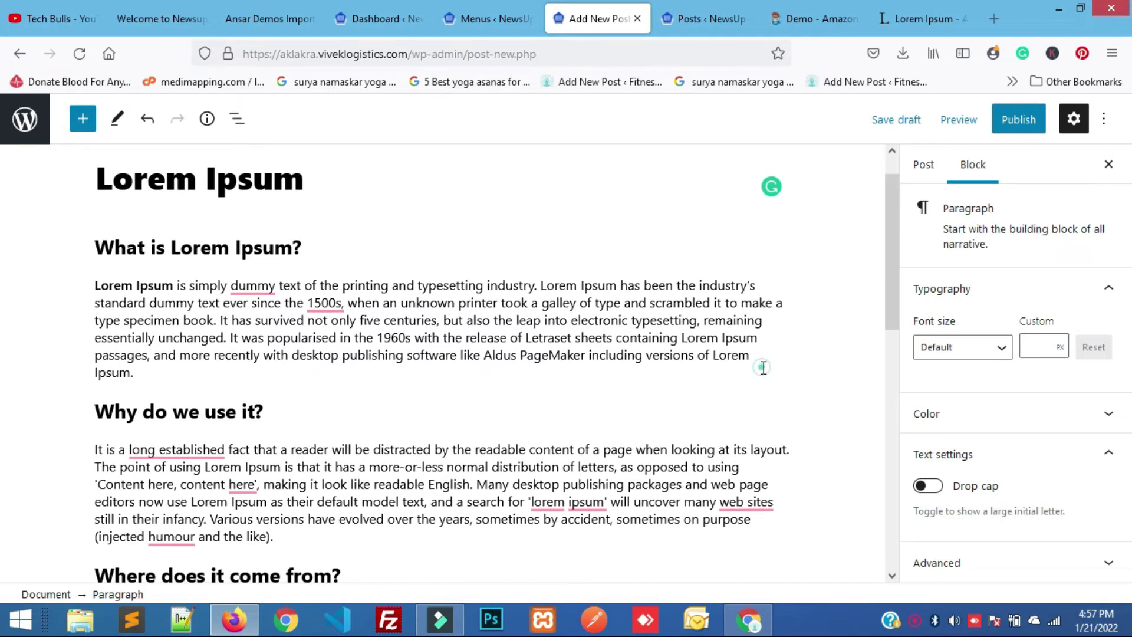
Break 'Ipsum.' off the first paragraph and bring up the block inserter below it.
{"action": "left_click", "coordinate": [763, 367]}
{"action": "left_click", "coordinate": [755, 356]}
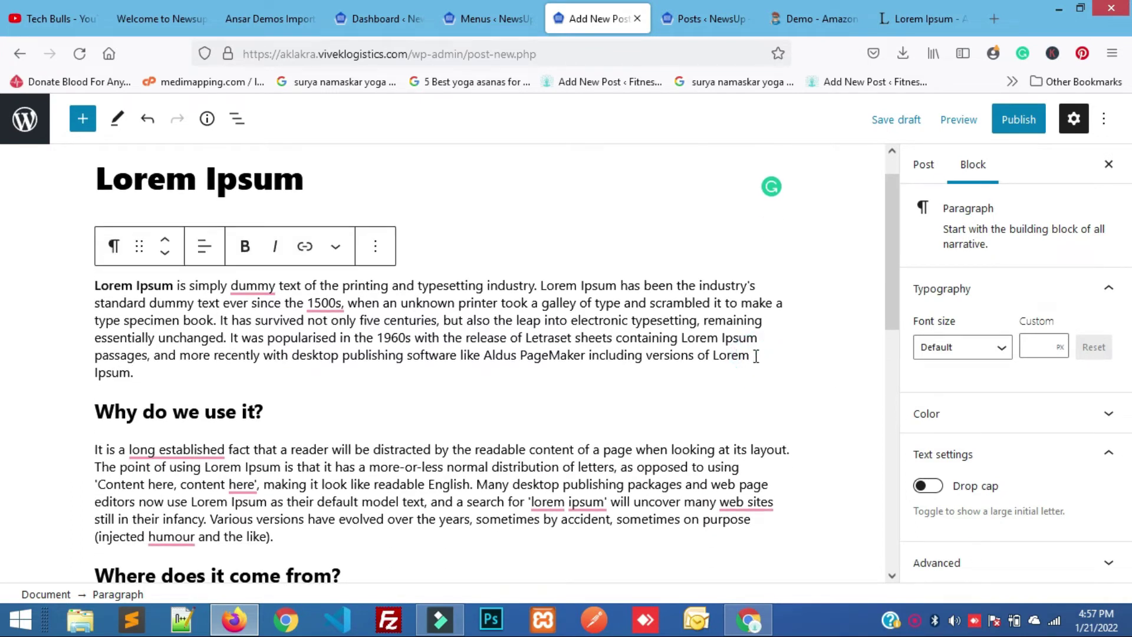
{"action": "key", "text": "Return"}
{"action": "left_click", "coordinate": [355, 359]}
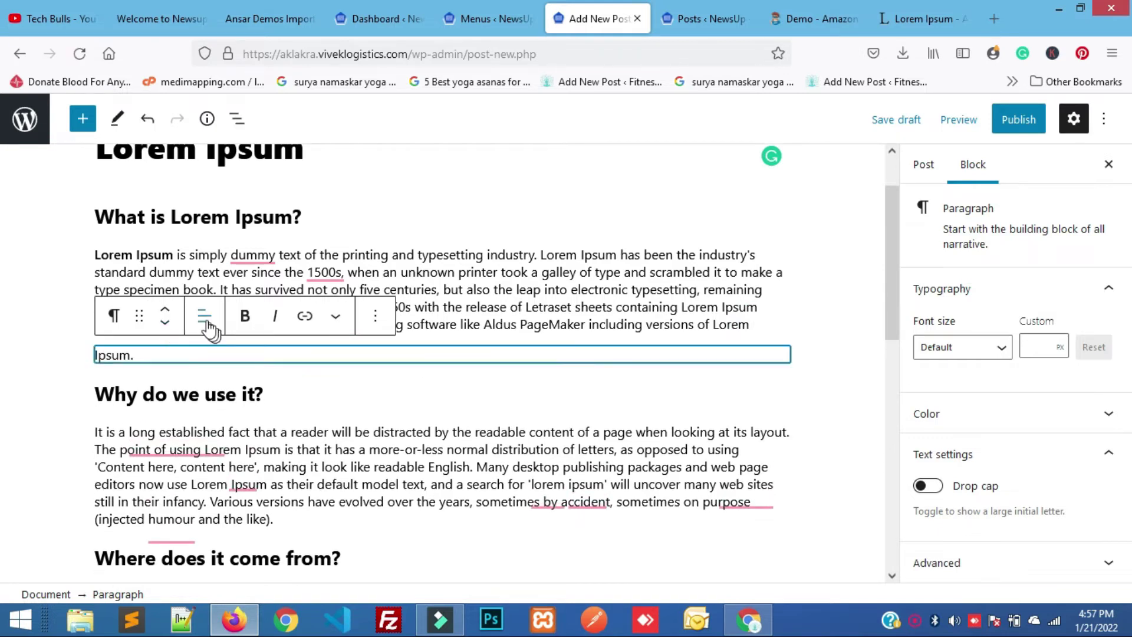
{"action": "left_click", "coordinate": [305, 317]}
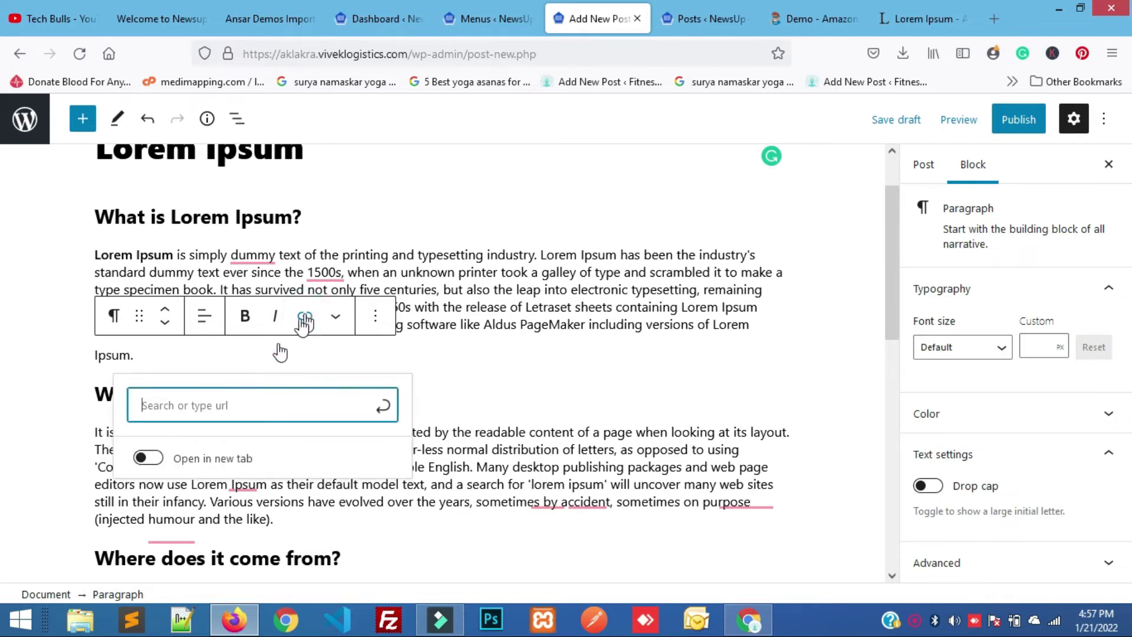
{"action": "left_click", "coordinate": [447, 370]}
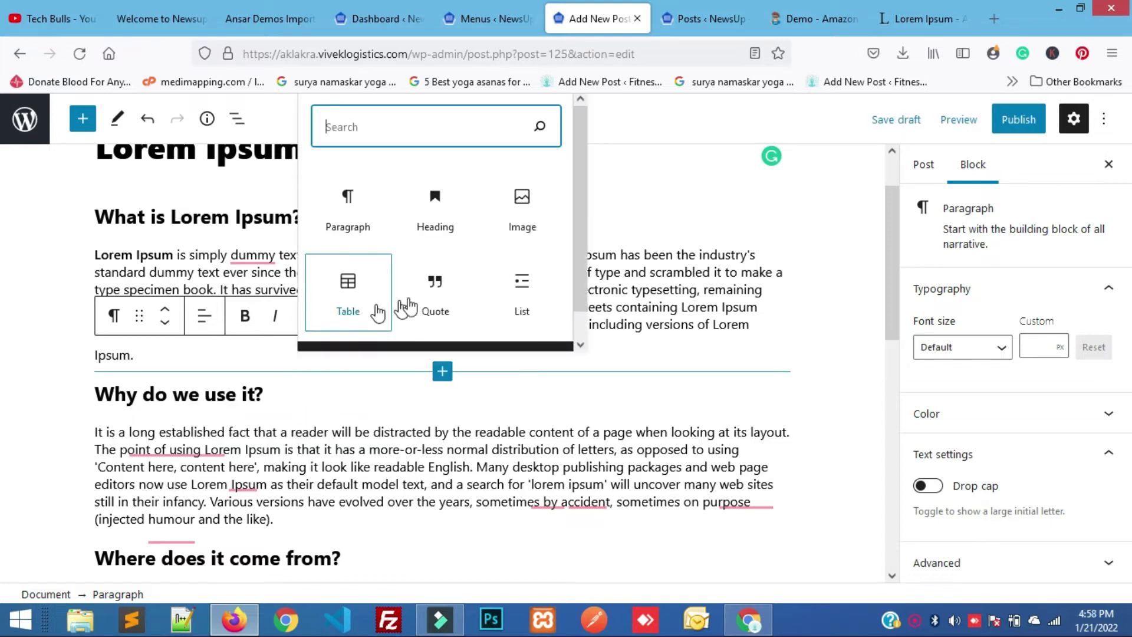
Insert the smartwatch photo tech-scaled-1.jpg from the Media Library as an image block.
{"action": "left_click", "coordinate": [533, 226]}
{"action": "scroll", "coordinate": [305, 479], "scroll_direction": "down", "scroll_amount": 1}
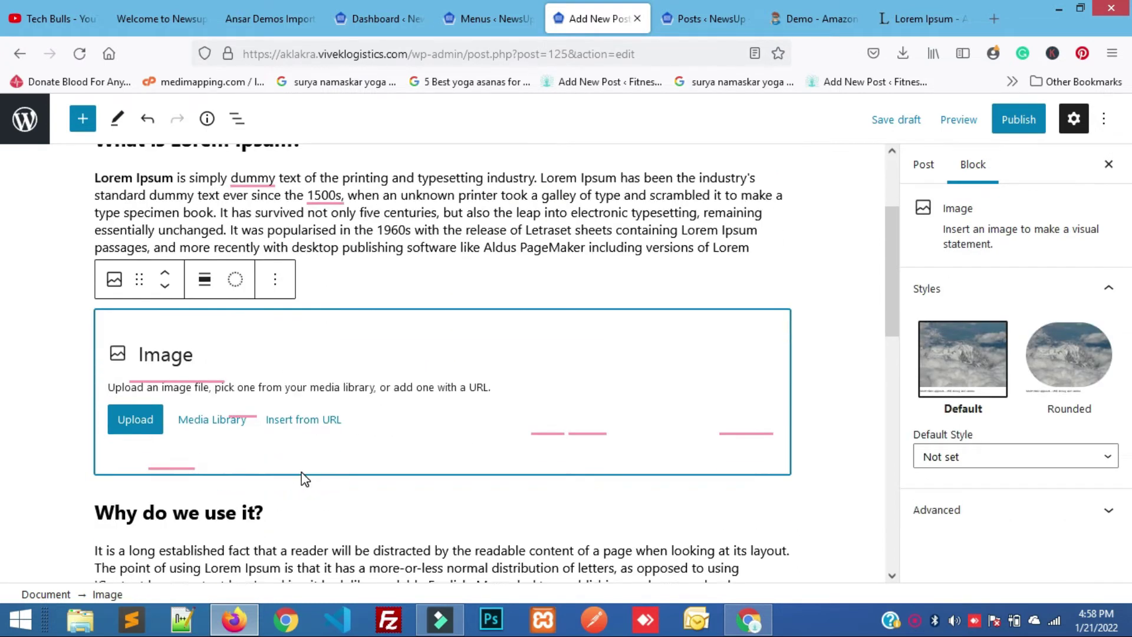
{"action": "left_click", "coordinate": [218, 426]}
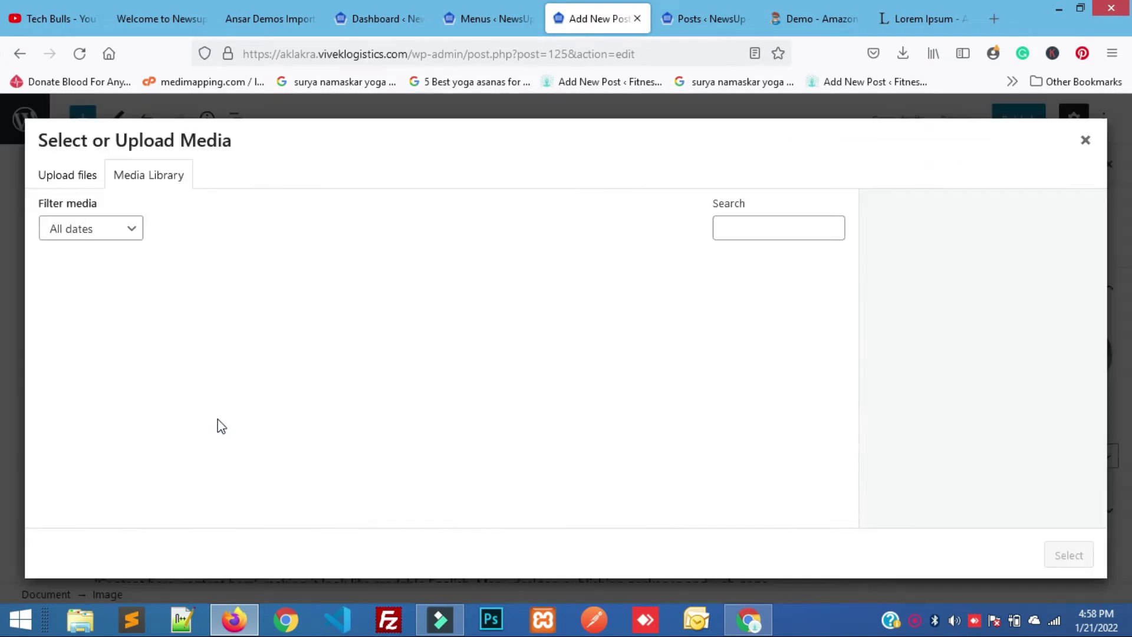
{"action": "left_click", "coordinate": [238, 342]}
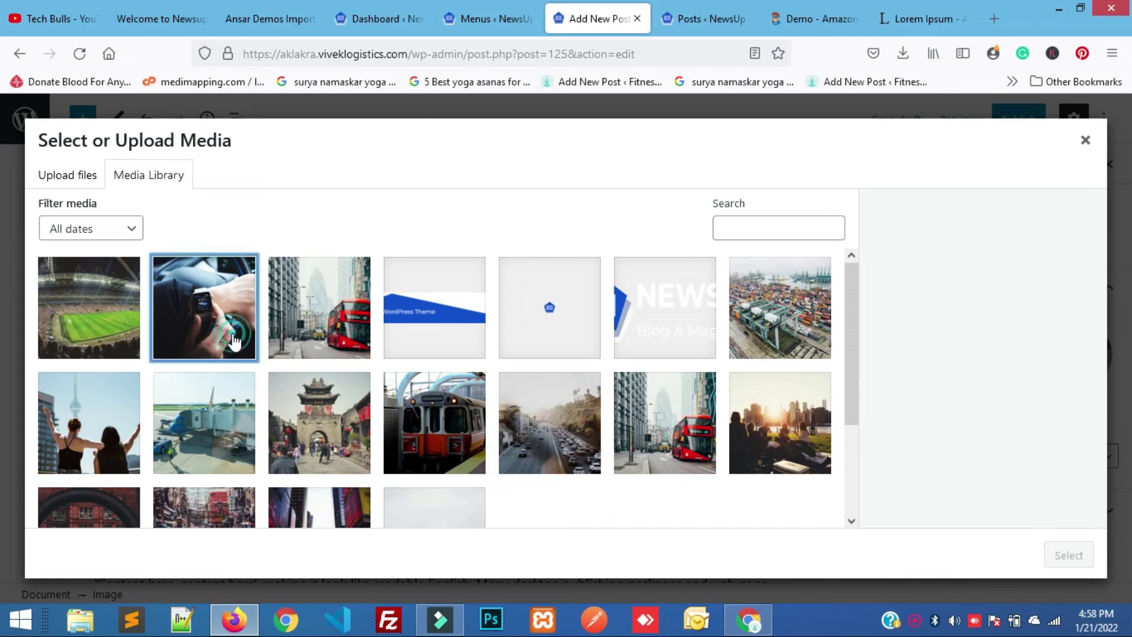
{"action": "left_click", "coordinate": [1069, 555]}
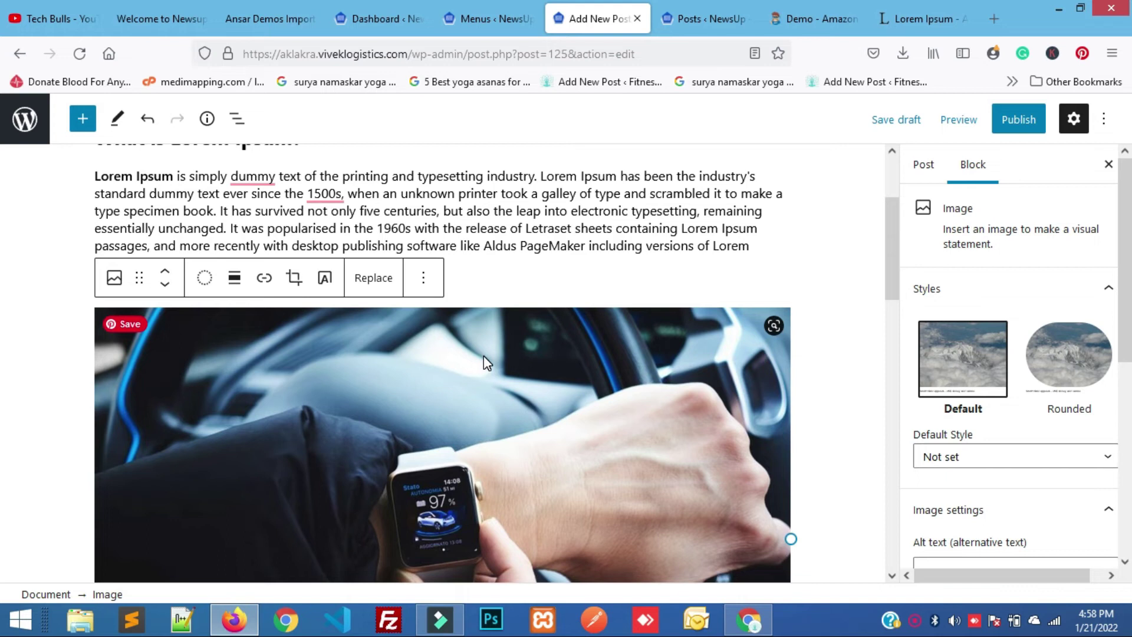
{"action": "scroll", "coordinate": [483, 355], "scroll_direction": "down", "scroll_amount": 3}
{"action": "scroll", "coordinate": [483, 355], "scroll_direction": "up", "scroll_amount": 3}
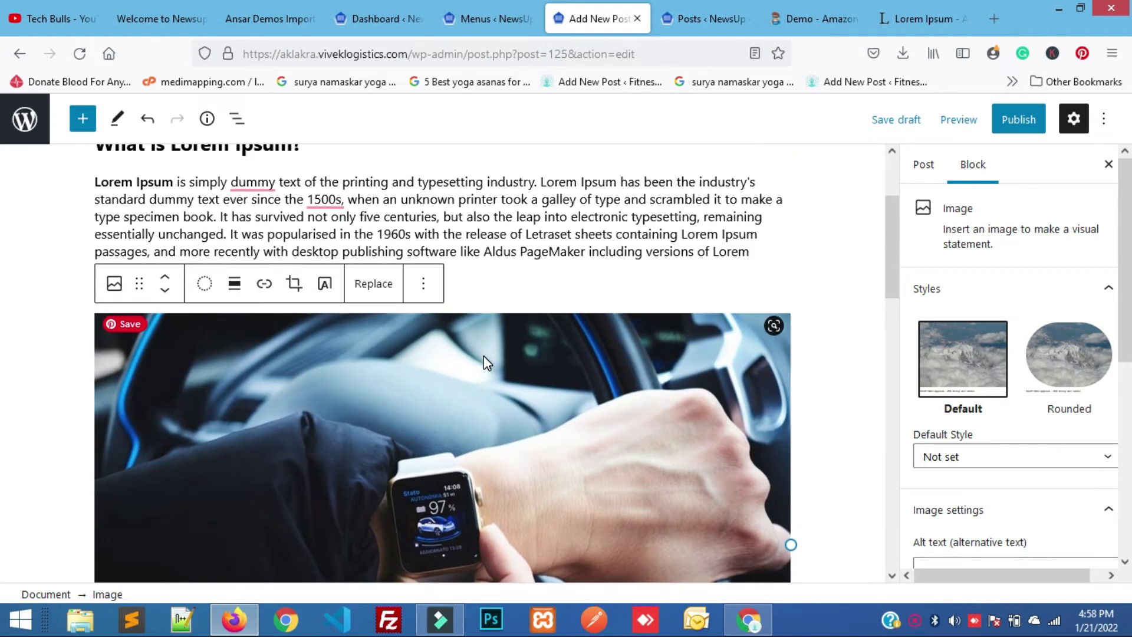
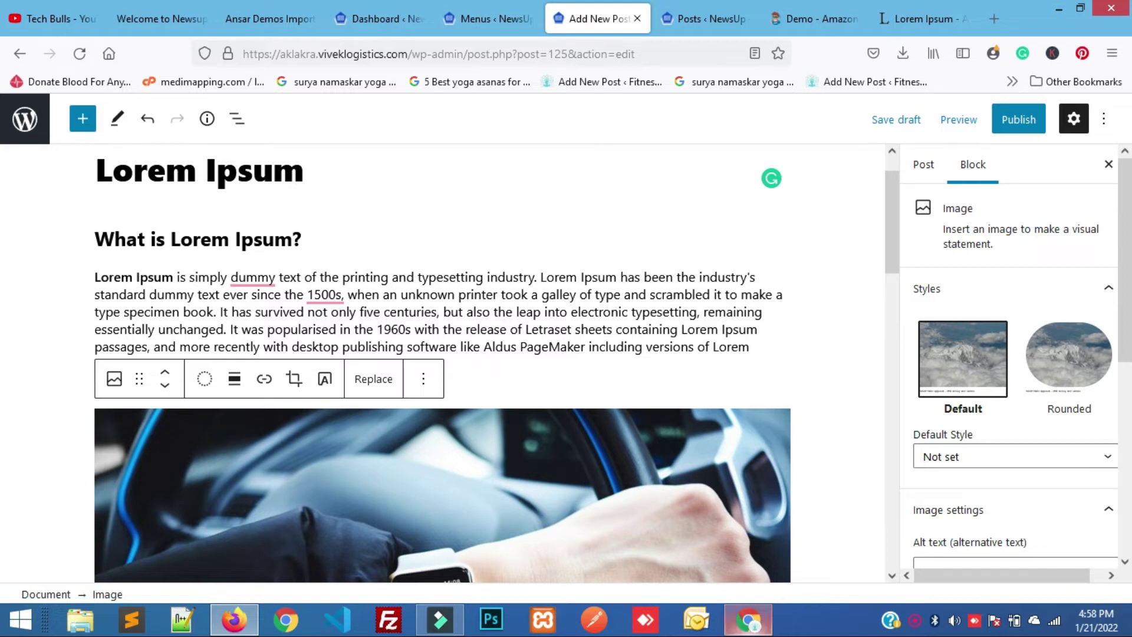
Open the Amazon.in smartwatch deals and go to the Helix Timex Metalfit SPO2 product page.
{"action": "left_click", "coordinate": [749, 622]}
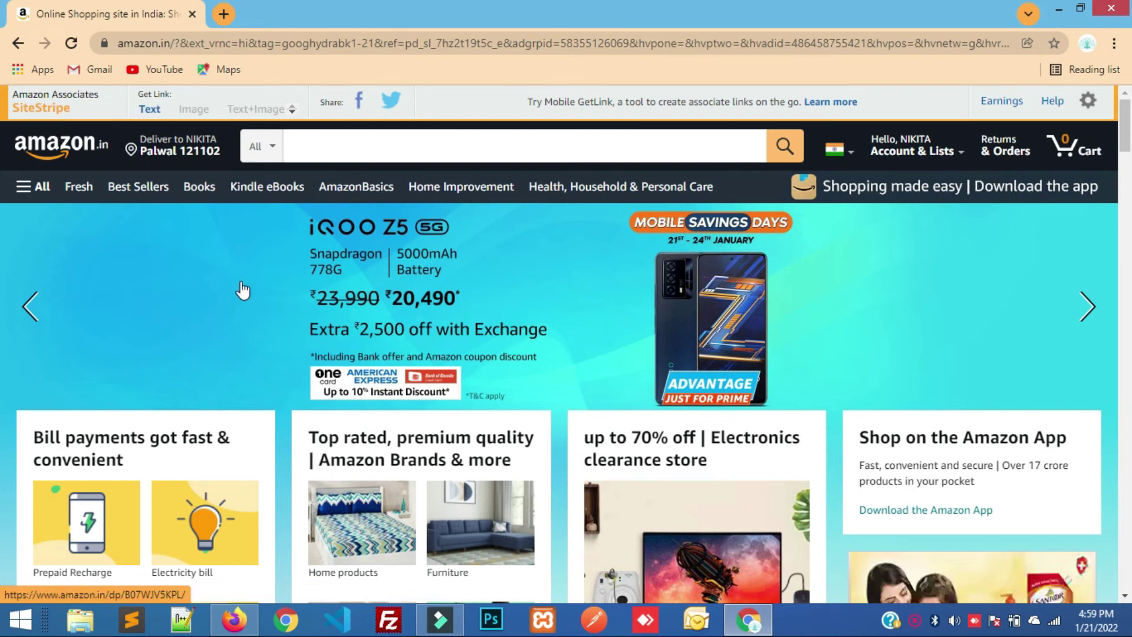
{"action": "scroll", "coordinate": [242, 289], "scroll_direction": "down", "scroll_amount": 5}
{"action": "scroll", "coordinate": [242, 288], "scroll_direction": "down", "scroll_amount": 12}
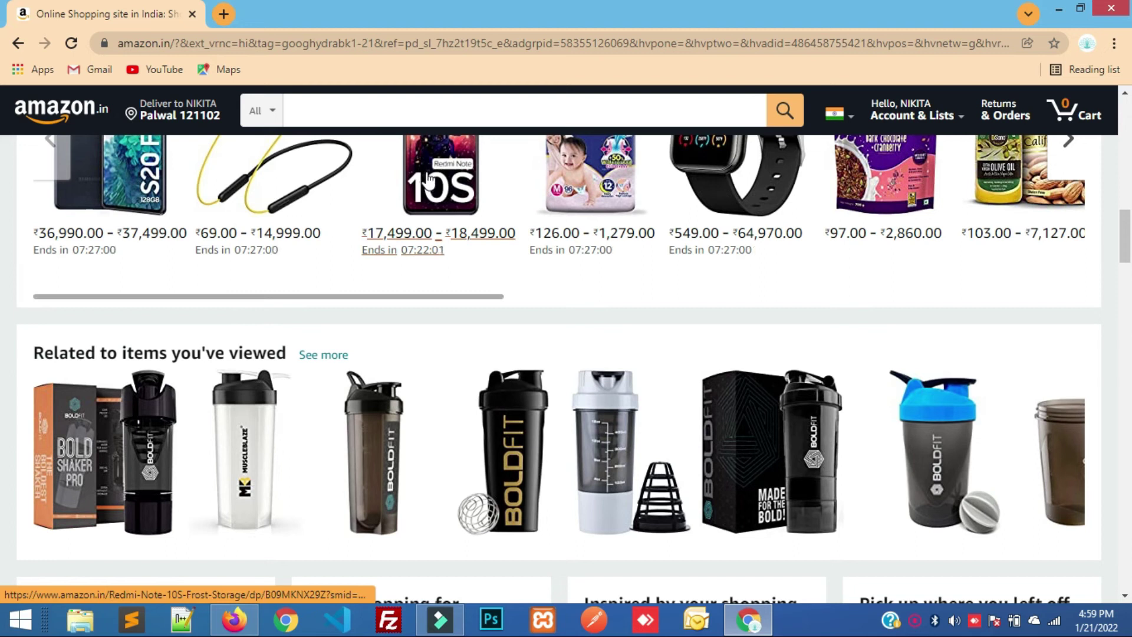
{"action": "left_click", "coordinate": [715, 198]}
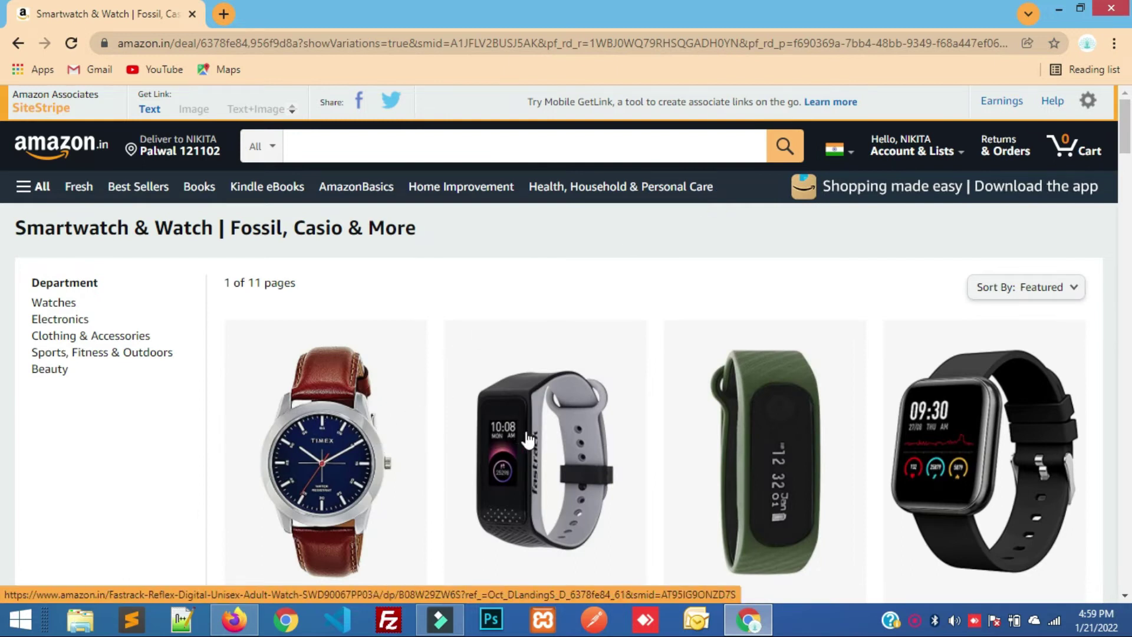
{"action": "left_click", "coordinate": [972, 449]}
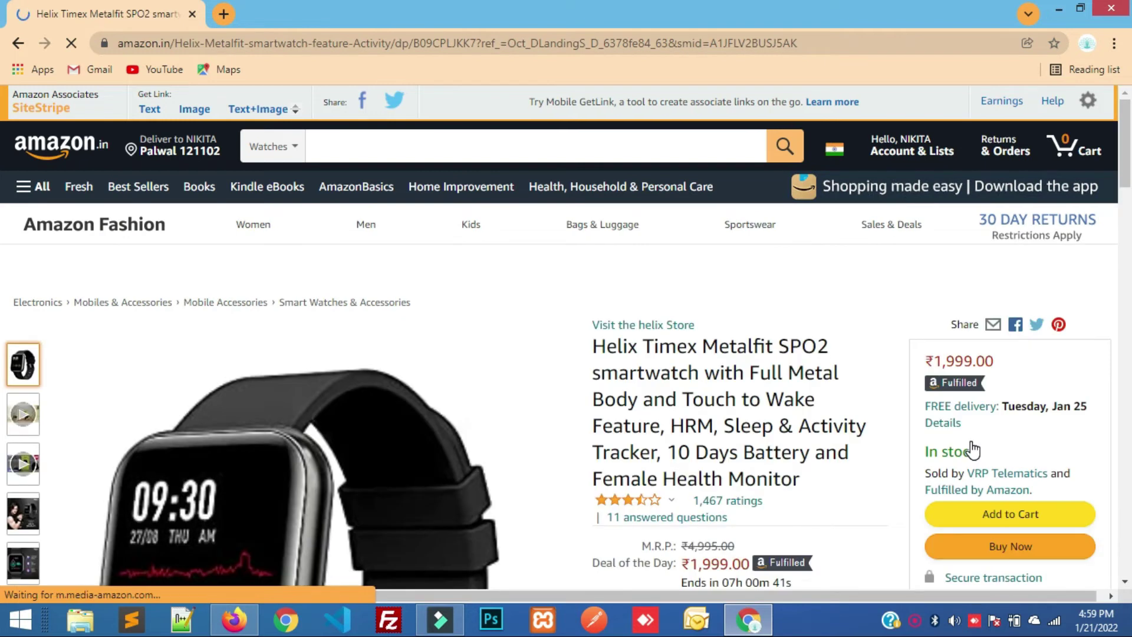
Generate the SiteStripe short text link for the Helix watch and select it for copying.
{"action": "left_click", "coordinate": [152, 111]}
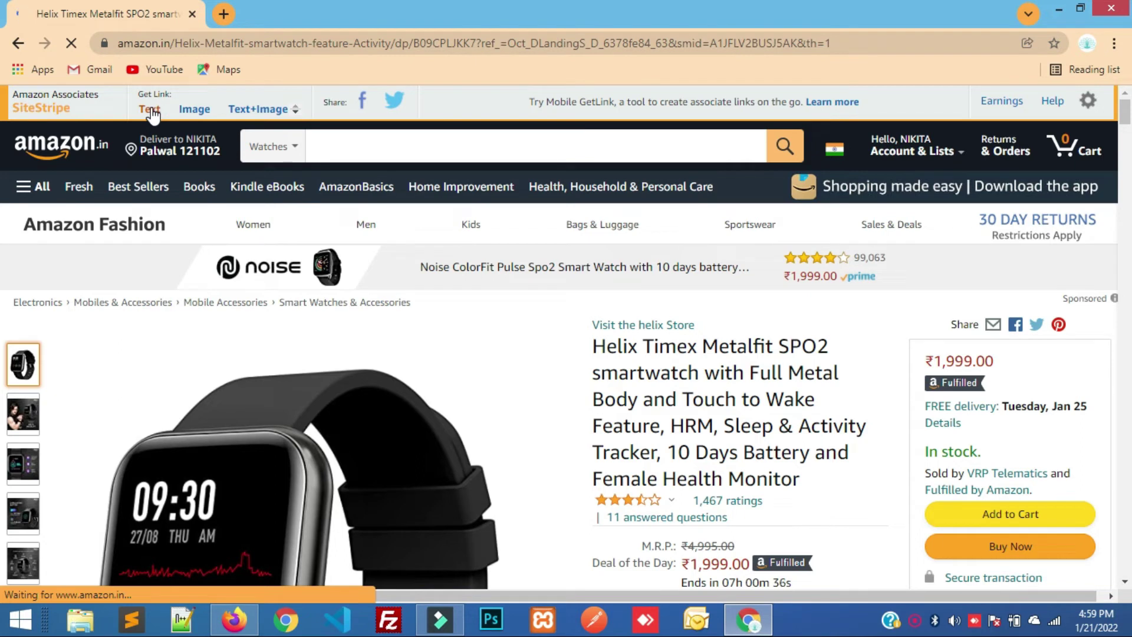
{"action": "scroll", "coordinate": [481, 355], "scroll_direction": "down", "scroll_amount": 6}
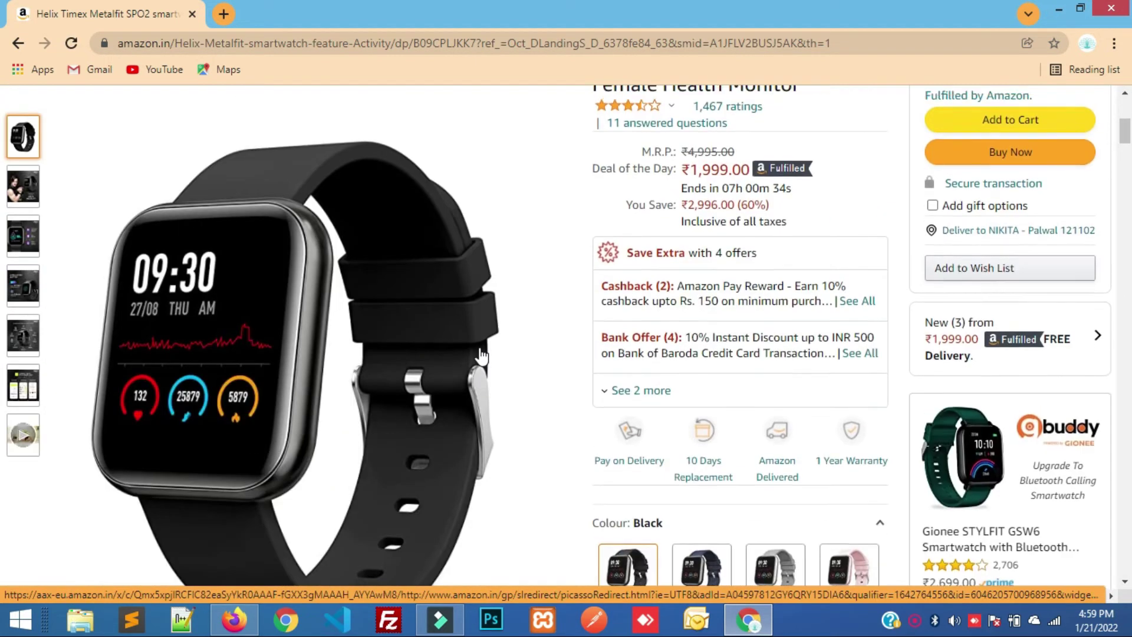
{"action": "scroll", "coordinate": [480, 356], "scroll_direction": "up", "scroll_amount": 7}
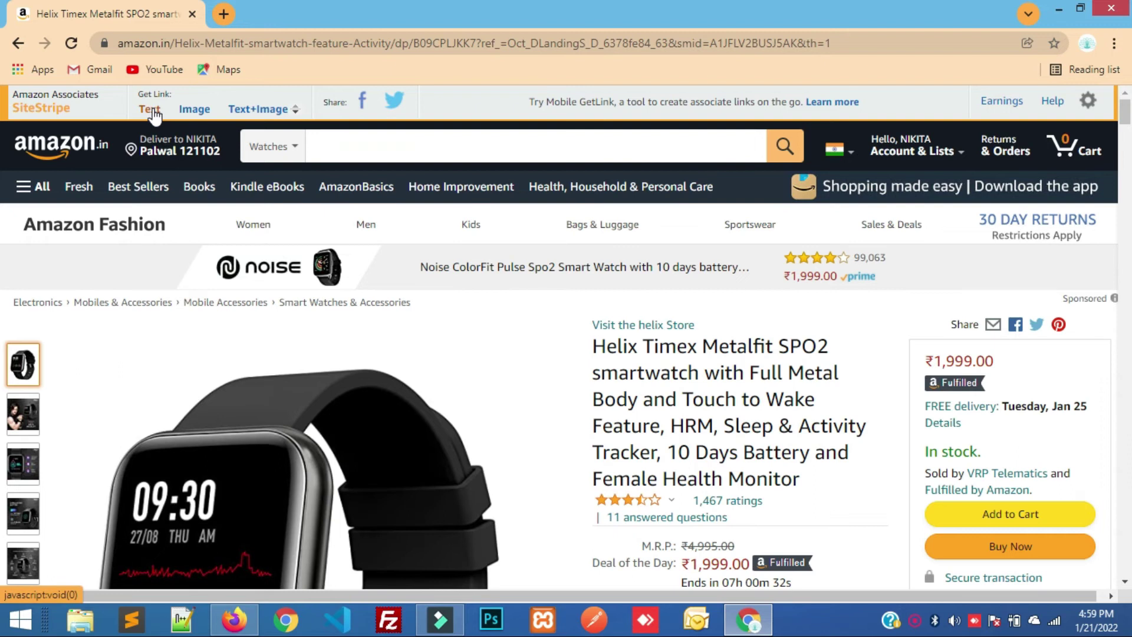
{"action": "left_click", "coordinate": [153, 112]}
{"action": "left_click", "coordinate": [150, 109]}
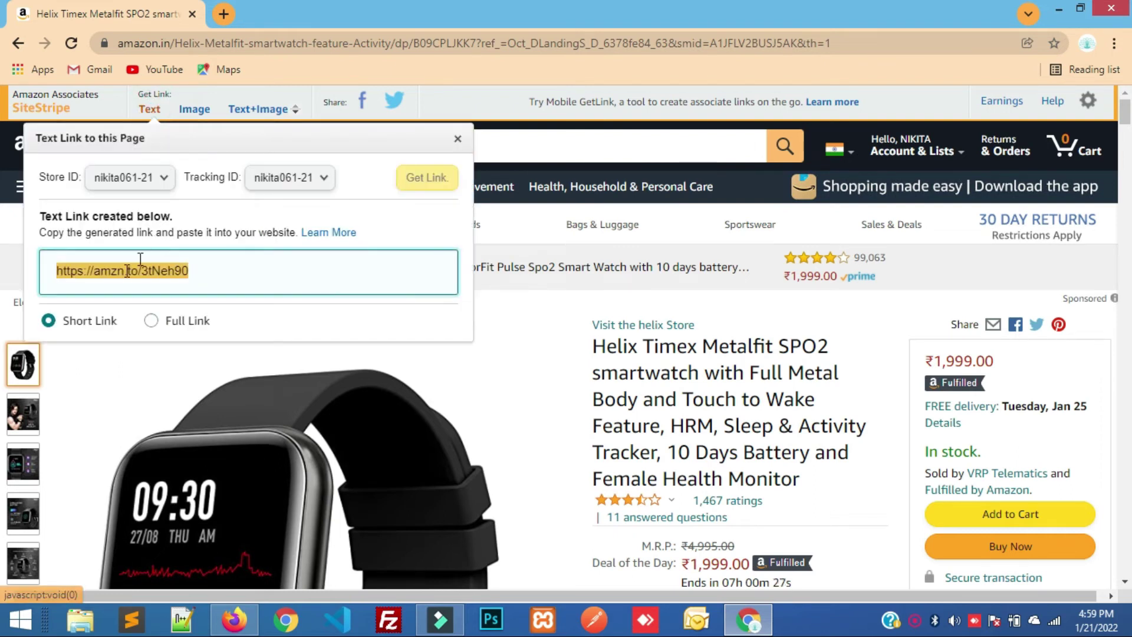
{"action": "left_click", "coordinate": [204, 270]}
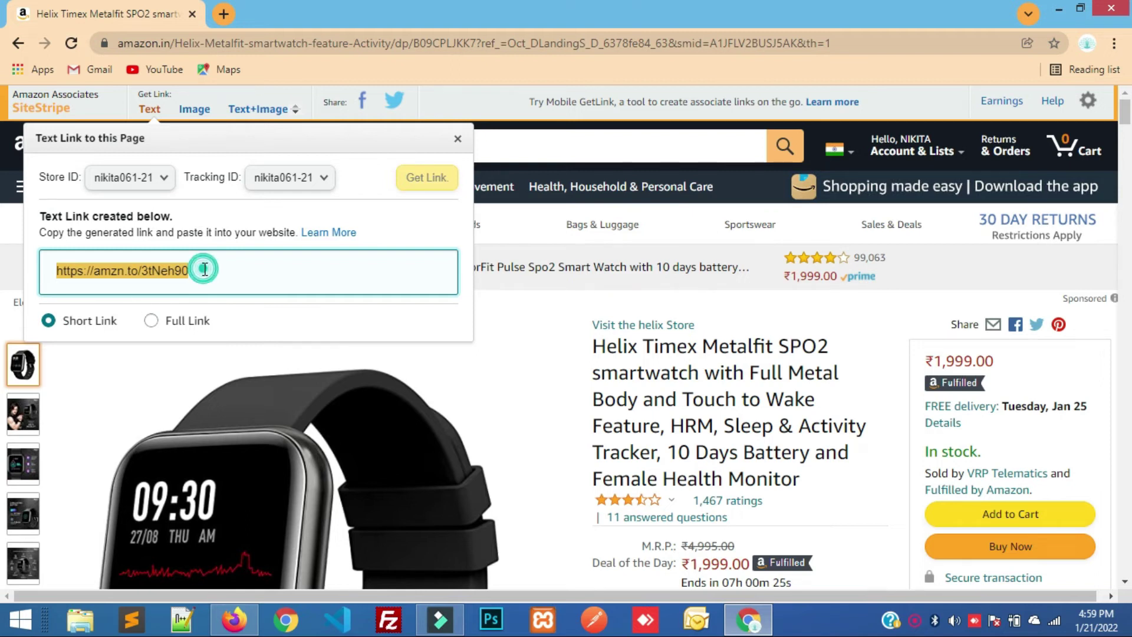
{"action": "left_click_drag", "start_coordinate": [204, 269], "coordinate": [54, 269]}
{"action": "key", "text": "ctrl+c"}
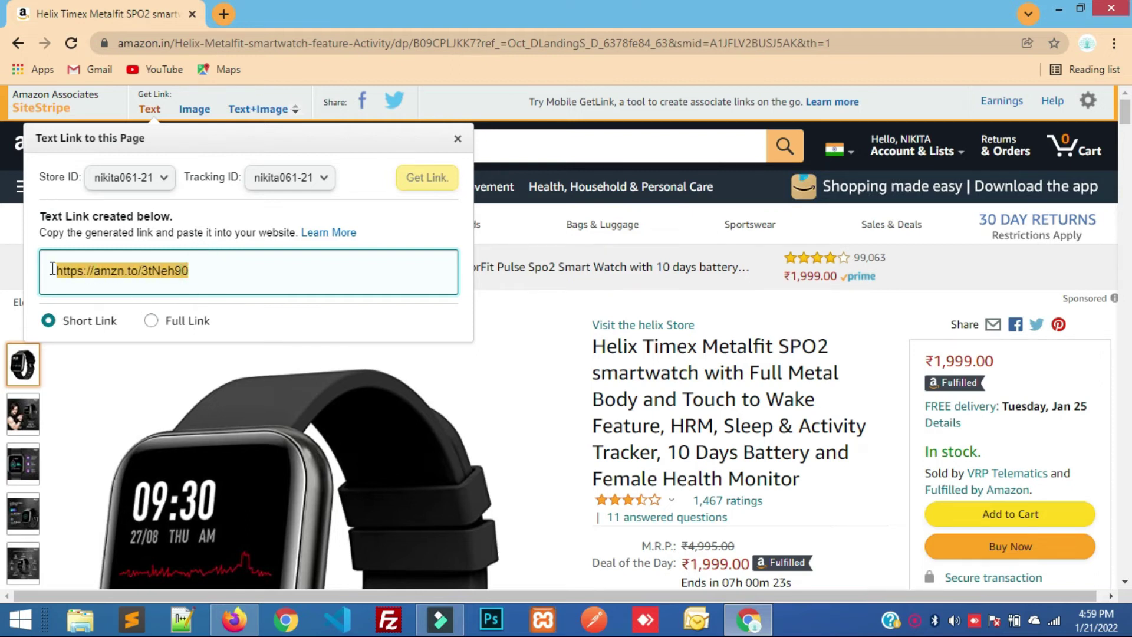
{"action": "left_click", "coordinate": [235, 621]}
Link the watch image caption to the pasted Amazon short link, opening in a new tab.
{"action": "scroll", "coordinate": [498, 377], "scroll_direction": "down", "scroll_amount": 3}
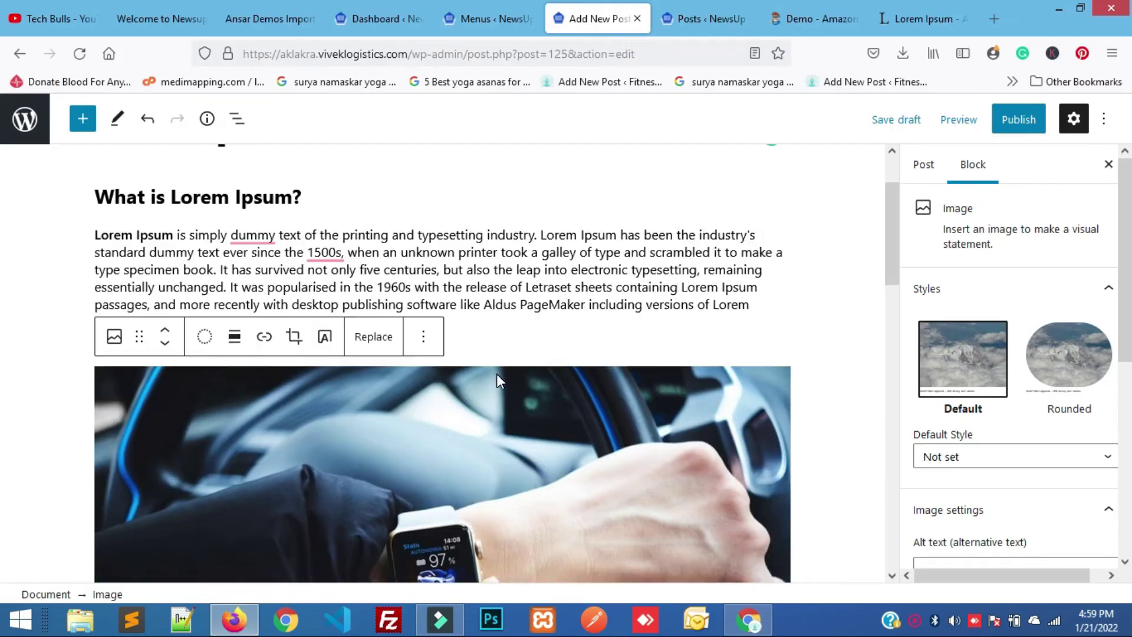
{"action": "scroll", "coordinate": [496, 376], "scroll_direction": "down", "scroll_amount": 2}
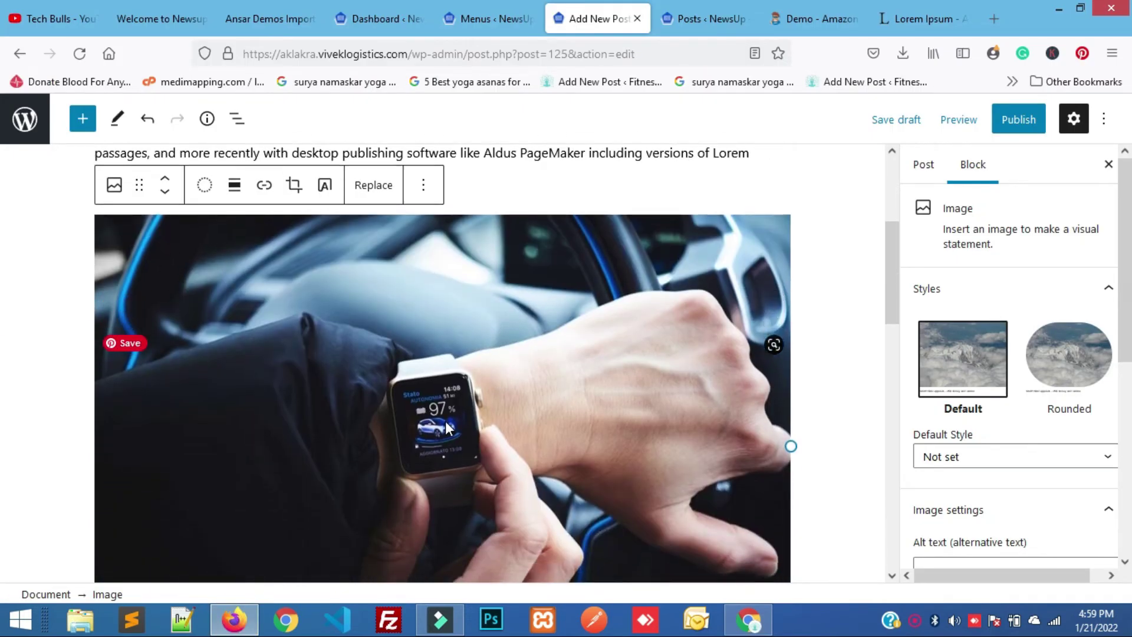
{"action": "scroll", "coordinate": [445, 422], "scroll_direction": "down", "scroll_amount": 4}
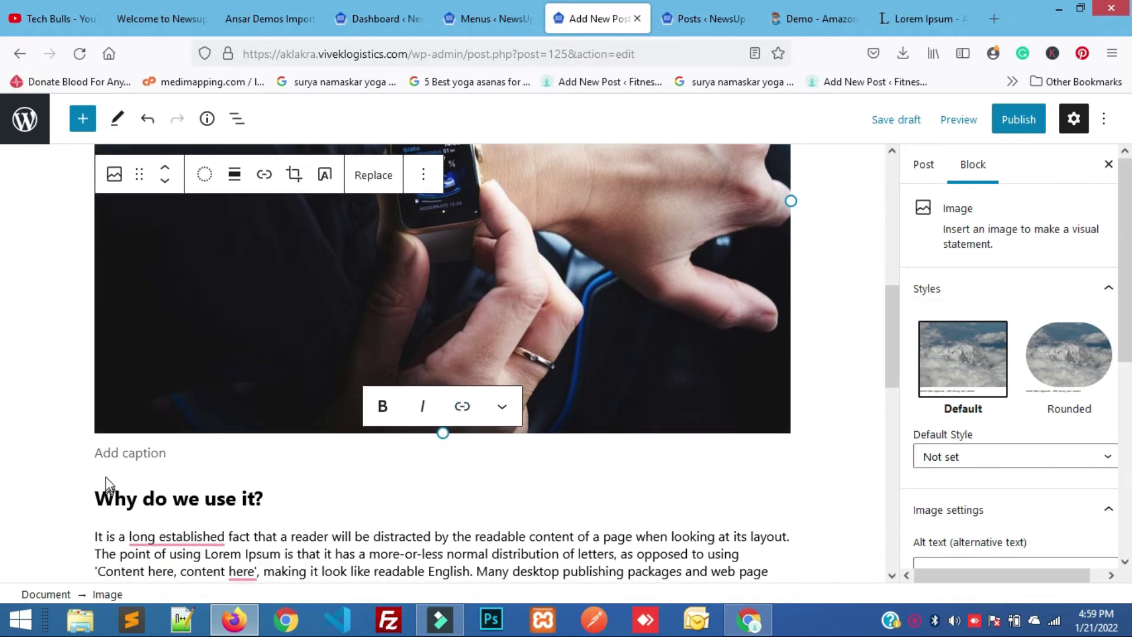
{"action": "left_click", "coordinate": [119, 455]}
{"action": "left_click", "coordinate": [462, 413]}
{"action": "left_click", "coordinate": [122, 510]}
{"action": "key", "text": "ctrl+v"}
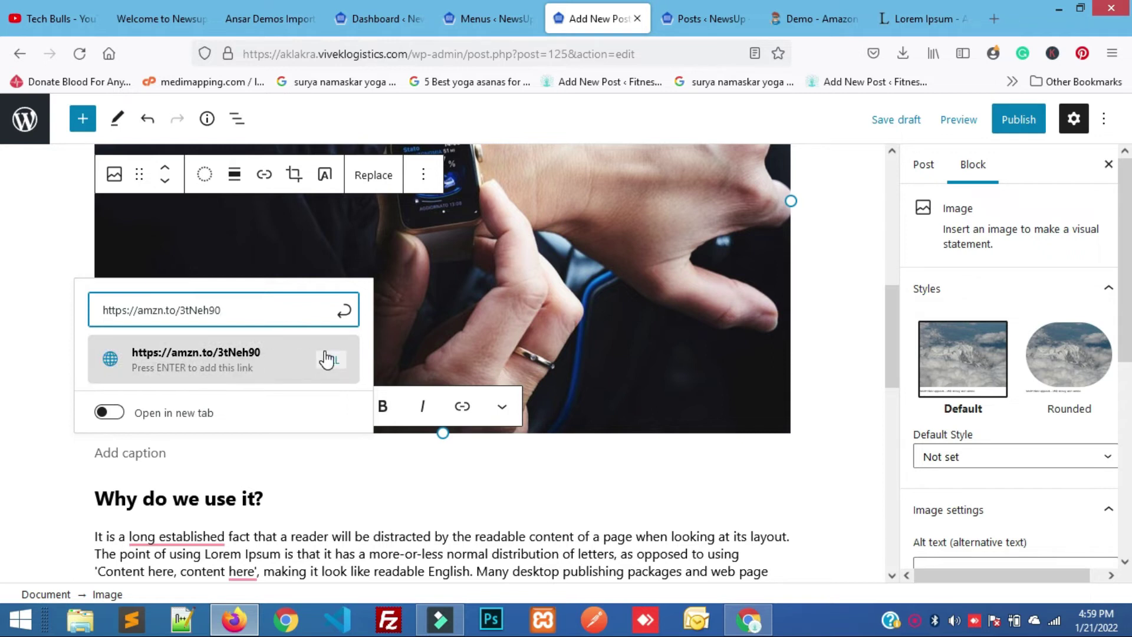
{"action": "left_click", "coordinate": [110, 420]}
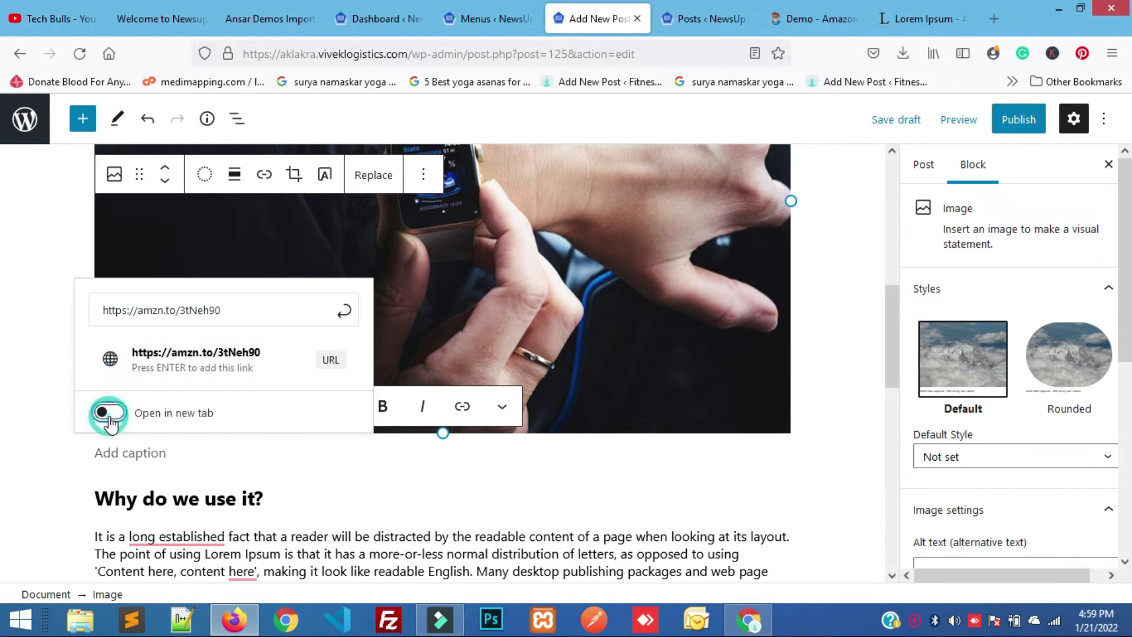
{"action": "left_click", "coordinate": [264, 494]}
{"action": "scroll", "coordinate": [348, 504], "scroll_direction": "down", "scroll_amount": 2}
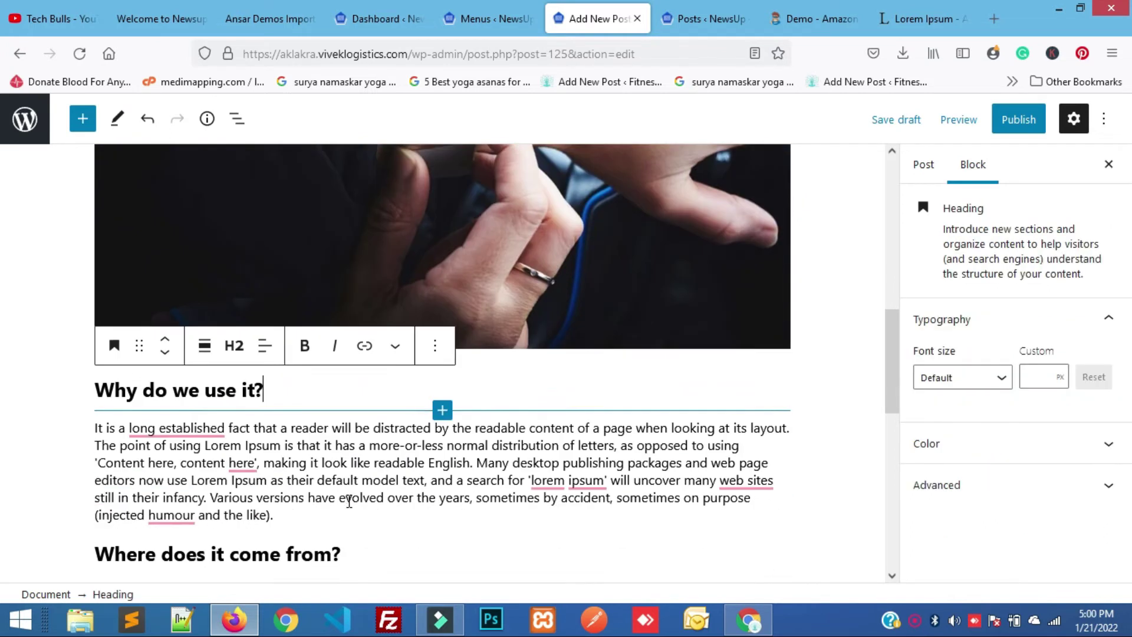
{"action": "left_click", "coordinate": [375, 346]}
{"action": "left_click", "coordinate": [212, 441]}
{"action": "key", "text": "ctrl+v"}
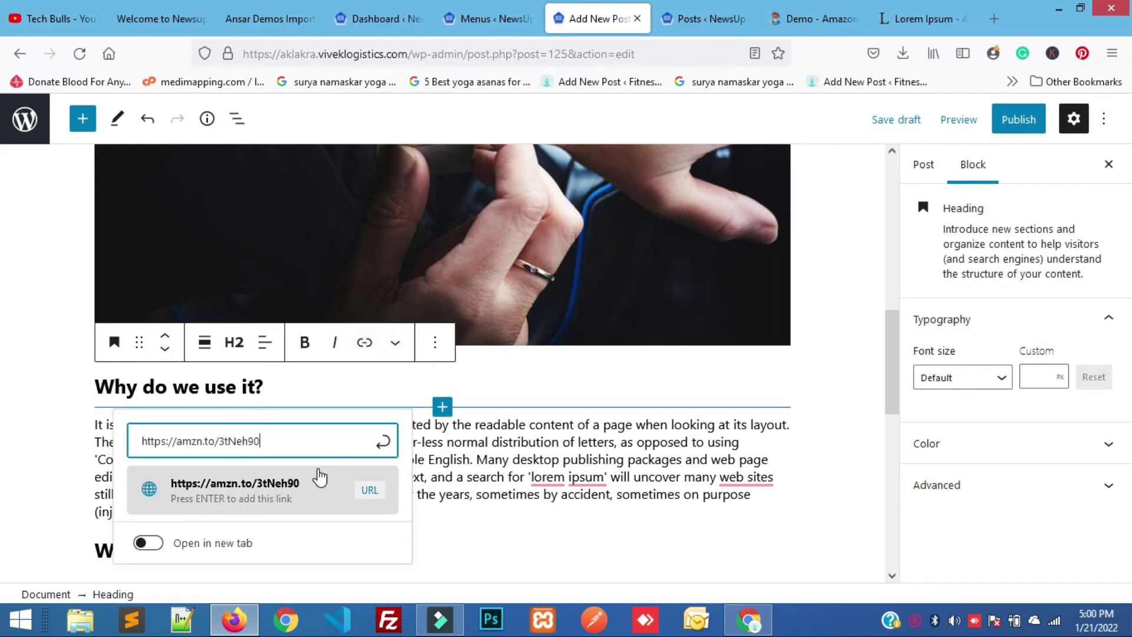
{"action": "left_click", "coordinate": [296, 486]}
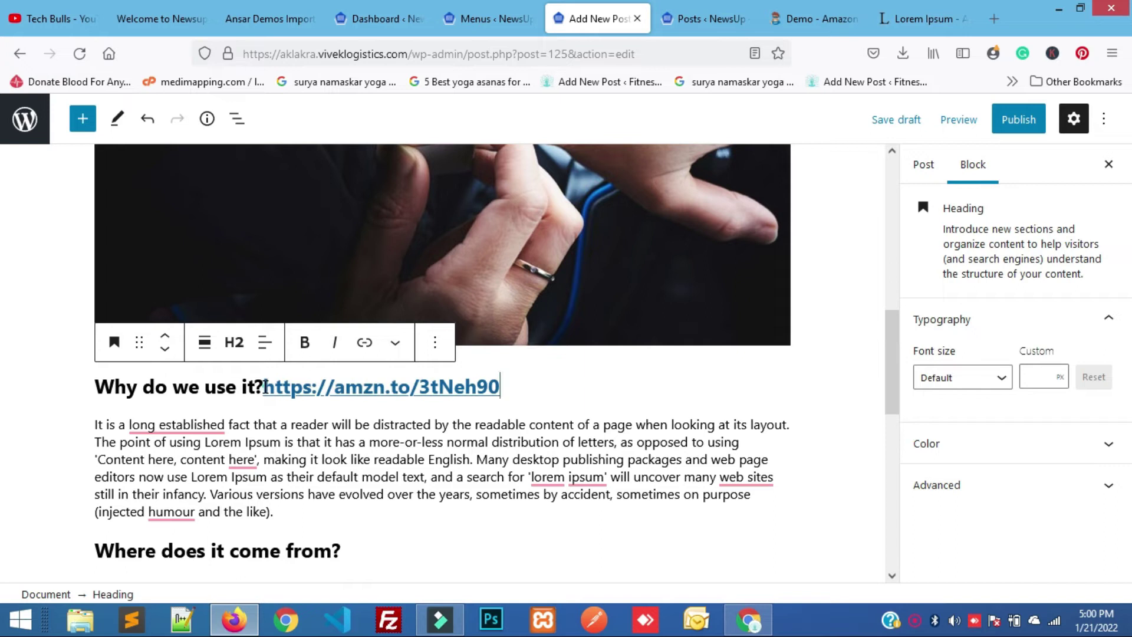
{"action": "key", "text": "Return"}
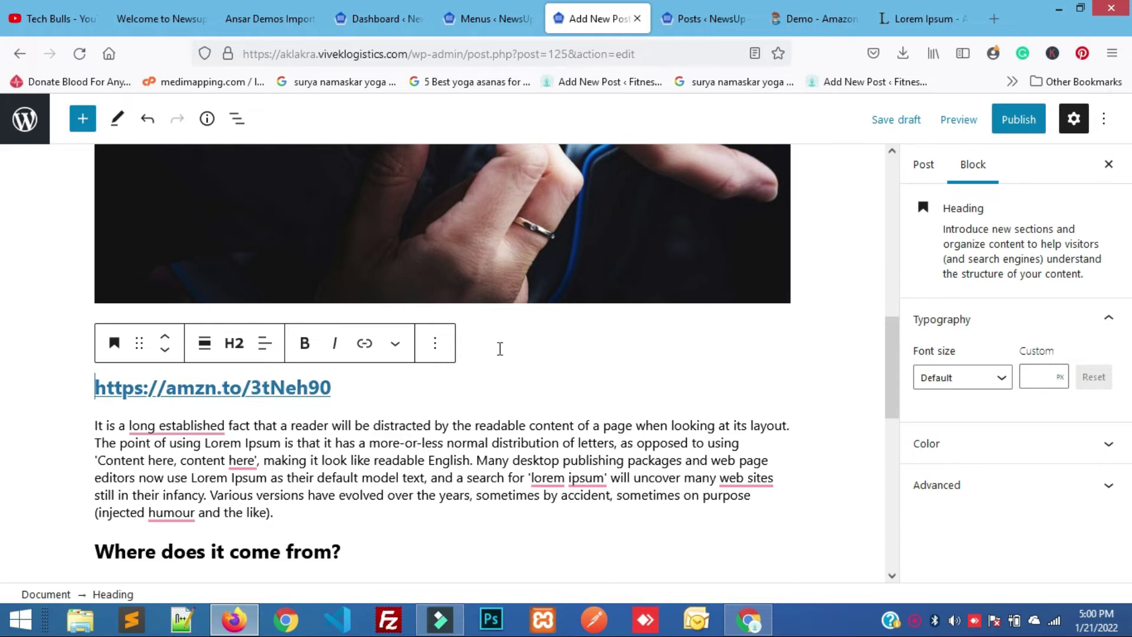
{"action": "scroll", "coordinate": [500, 348], "scroll_direction": "down", "scroll_amount": 2}
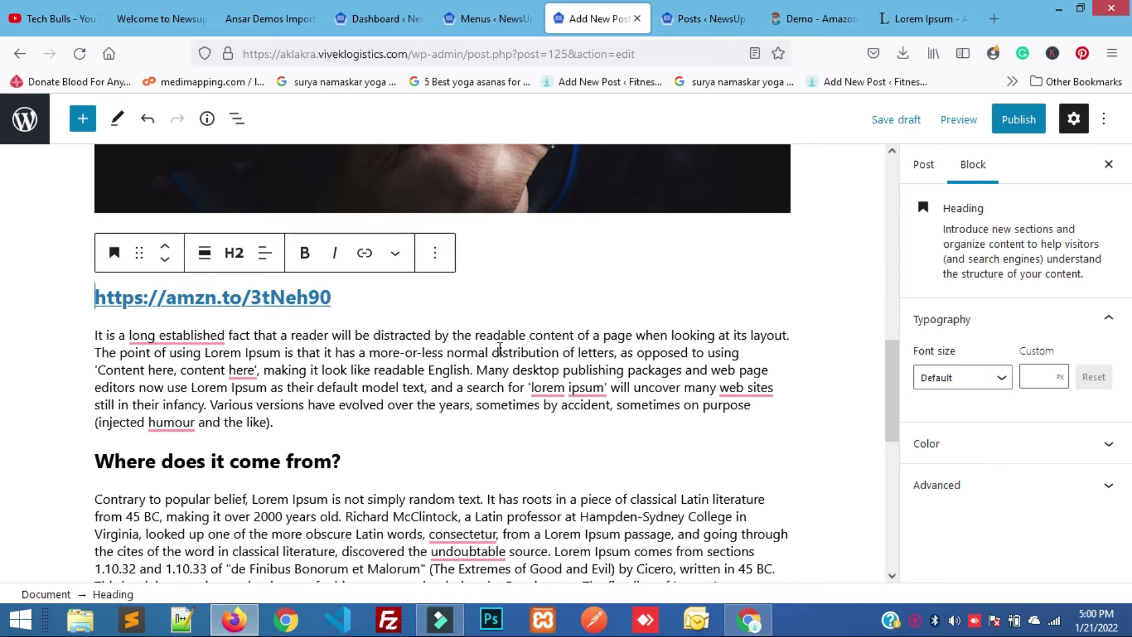
{"action": "scroll", "coordinate": [500, 349], "scroll_direction": "down", "scroll_amount": 10}
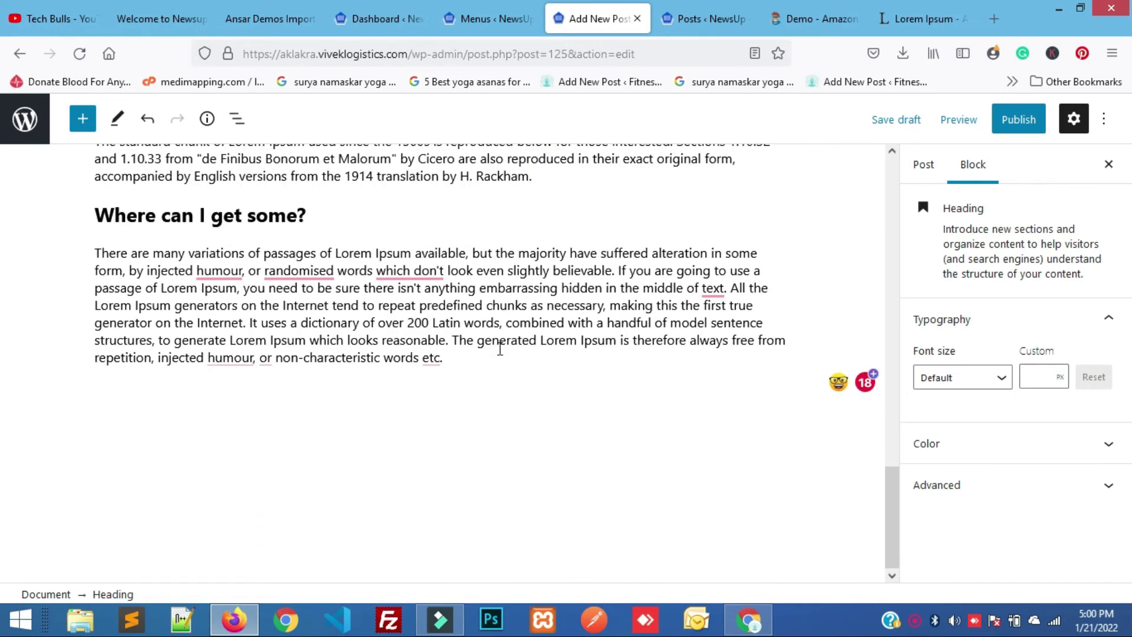
{"action": "scroll", "coordinate": [500, 348], "scroll_direction": "up", "scroll_amount": 10}
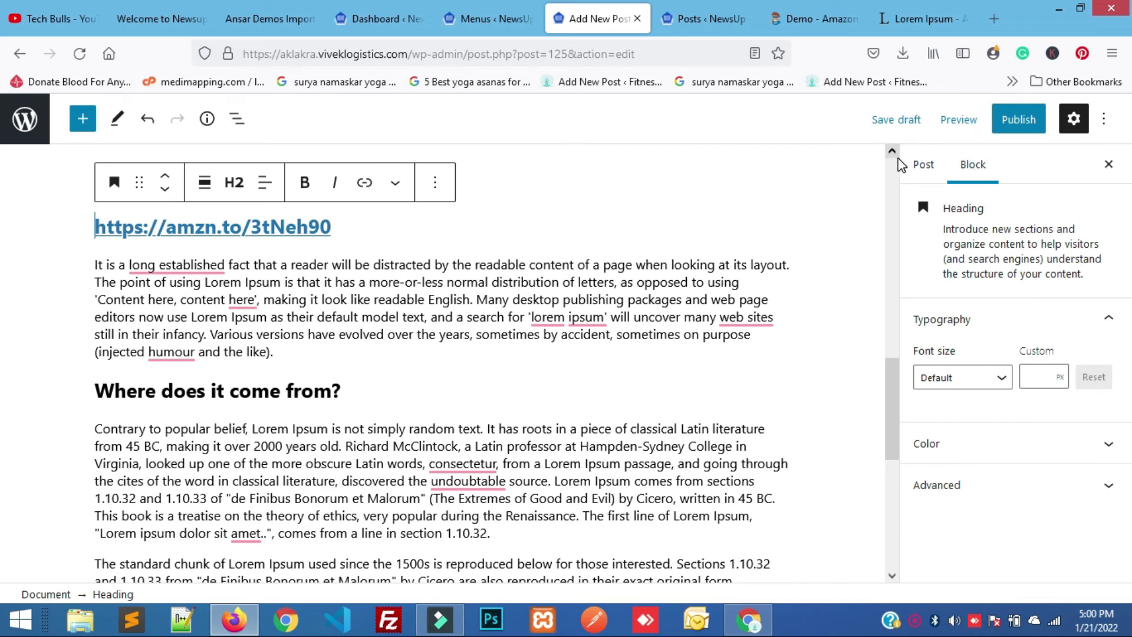
Tick the Business checkbox under Categories in the post settings sidebar.
{"action": "left_click", "coordinate": [923, 165]}
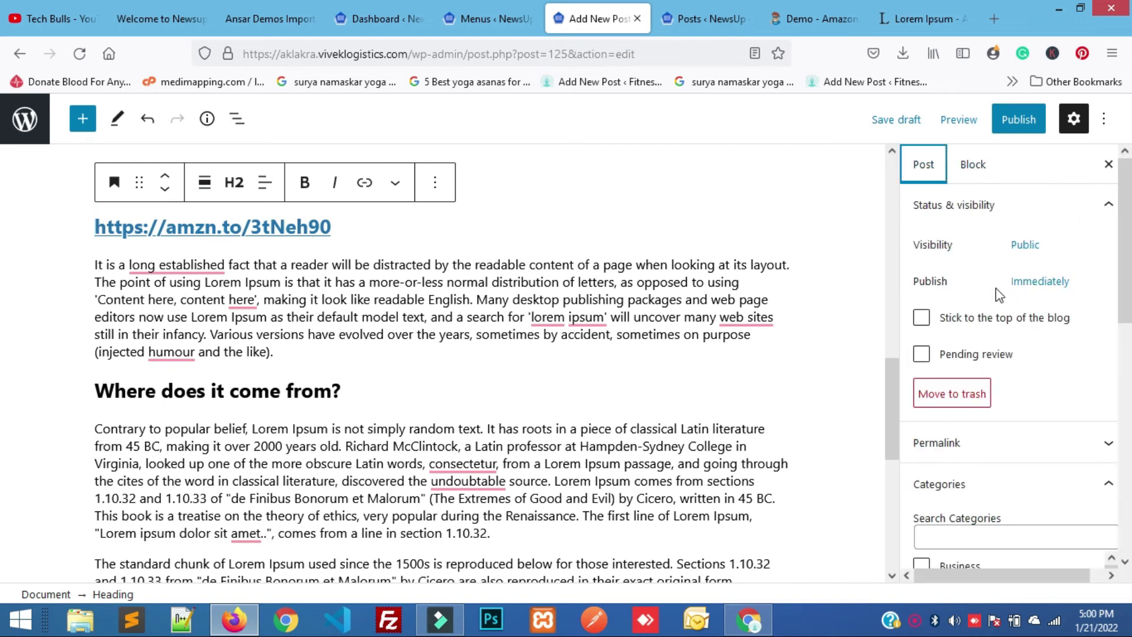
{"action": "scroll", "coordinate": [1016, 334], "scroll_direction": "down", "scroll_amount": 3}
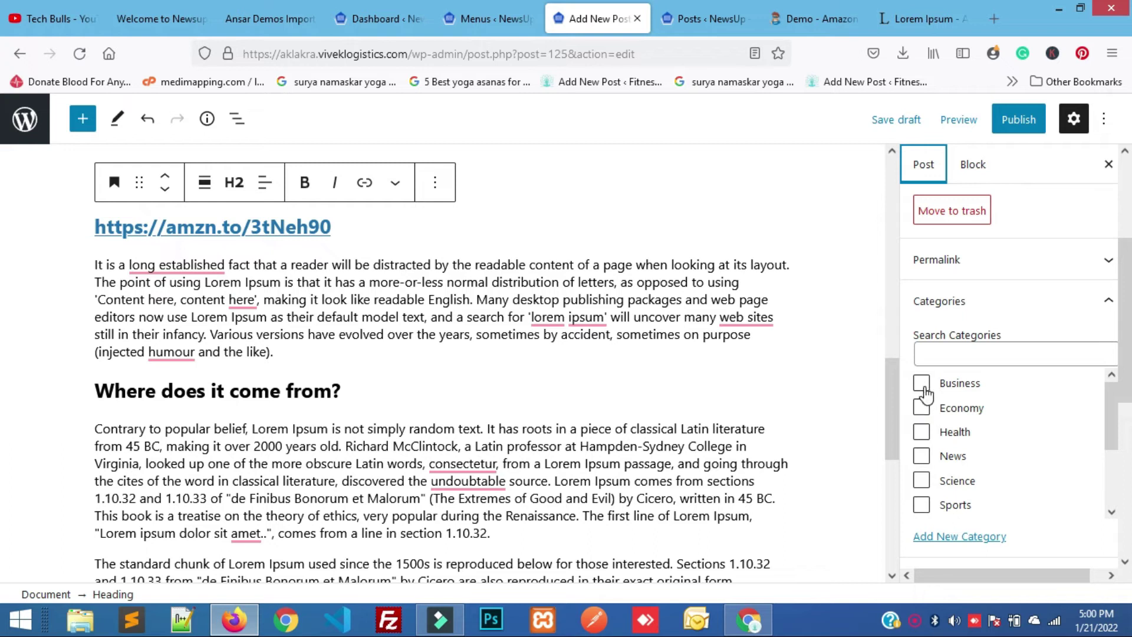
{"action": "left_click", "coordinate": [921, 383]}
{"action": "scroll", "coordinate": [1015, 483], "scroll_direction": "down", "scroll_amount": 3}
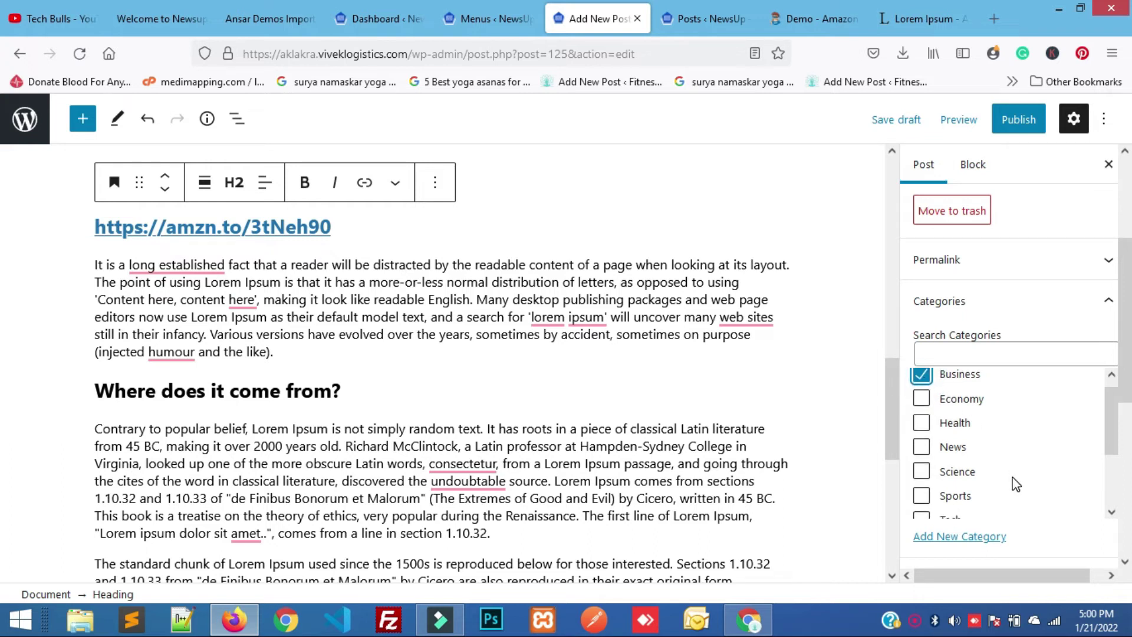
{"action": "scroll", "coordinate": [1015, 529], "scroll_direction": "down", "scroll_amount": 3}
{"action": "scroll", "coordinate": [1014, 528], "scroll_direction": "down", "scroll_amount": 3}
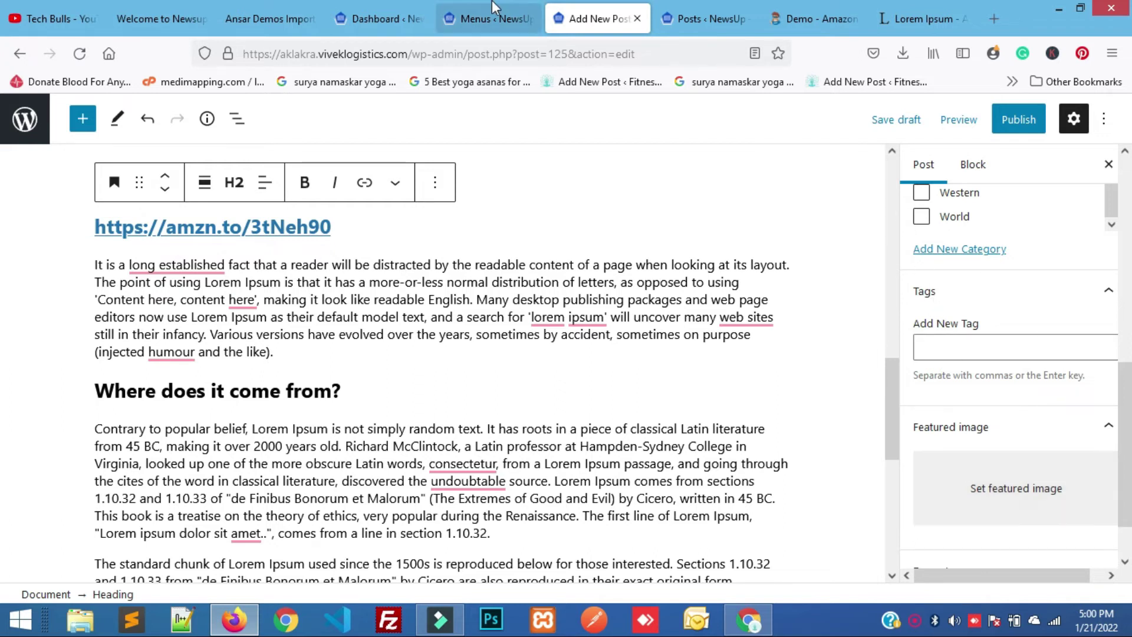
{"action": "left_click", "coordinate": [464, 5]}
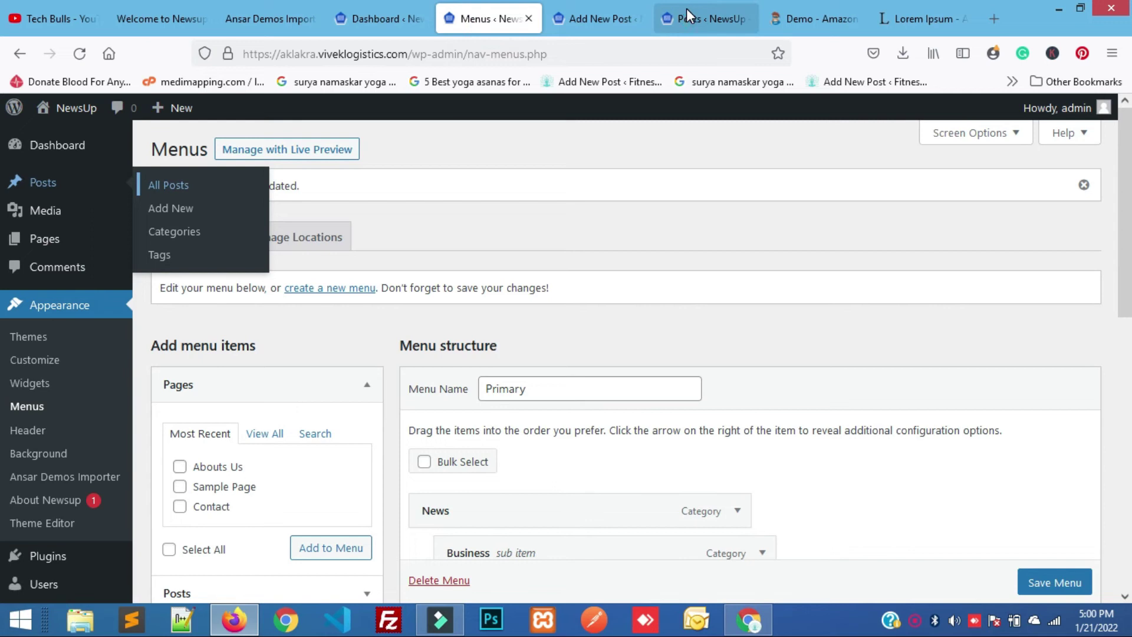
Switch between the posts list and the post editor, closing the extra posts list tab.
{"action": "left_click", "coordinate": [686, 10]}
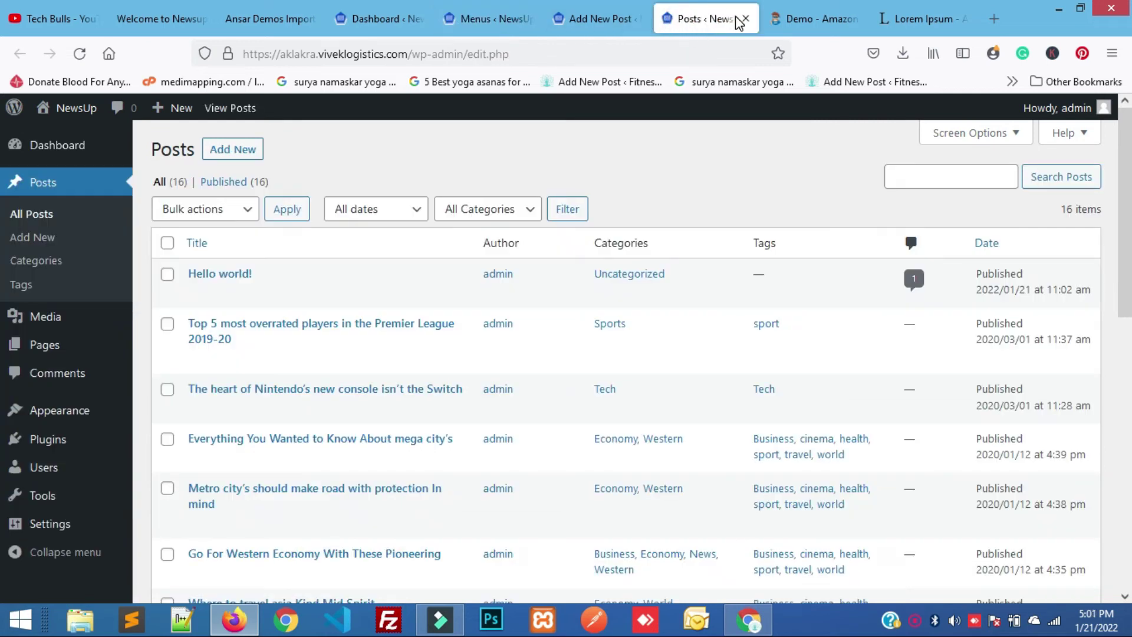
{"action": "left_click", "coordinate": [597, 14]}
{"action": "left_click", "coordinate": [704, 12]}
{"action": "left_click", "coordinate": [747, 20]}
{"action": "left_click", "coordinate": [591, 11]}
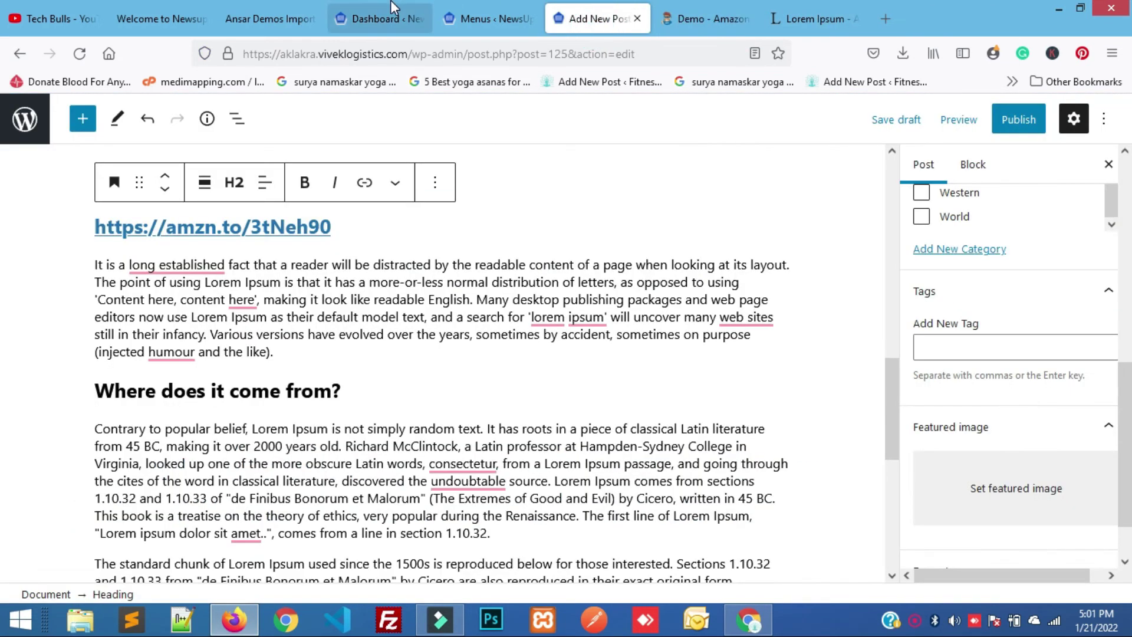
{"action": "left_click", "coordinate": [389, 8]}
Open the live NewsUp site in a new tab, scroll its homepage, then return to the post editor.
{"action": "mouse_move", "coordinate": [91, 110]}
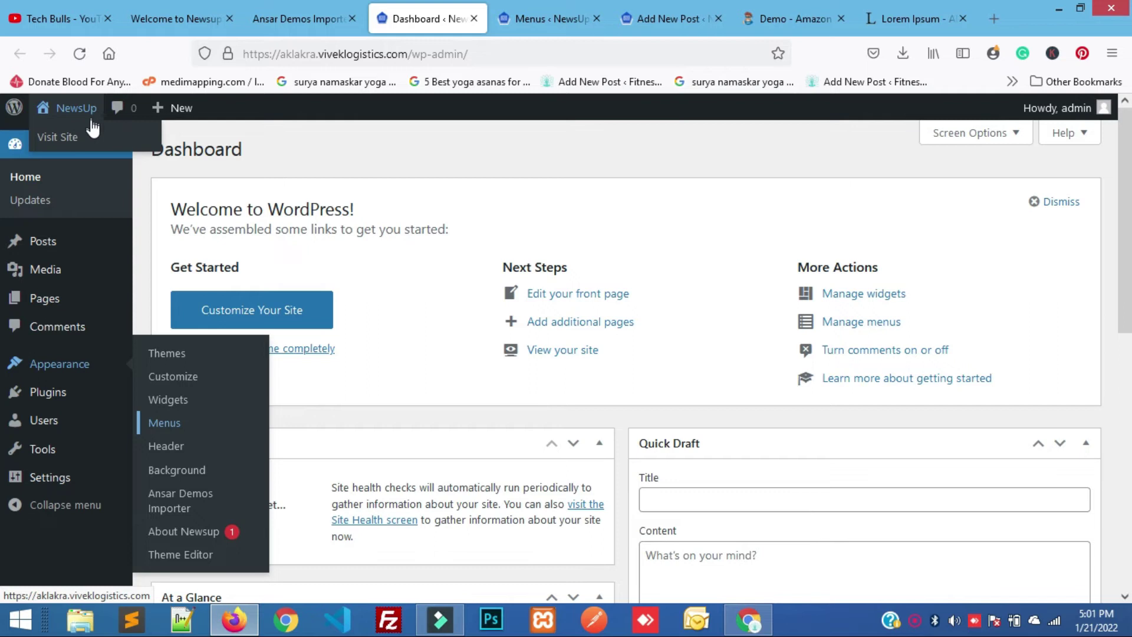
{"action": "right_click", "coordinate": [94, 145]}
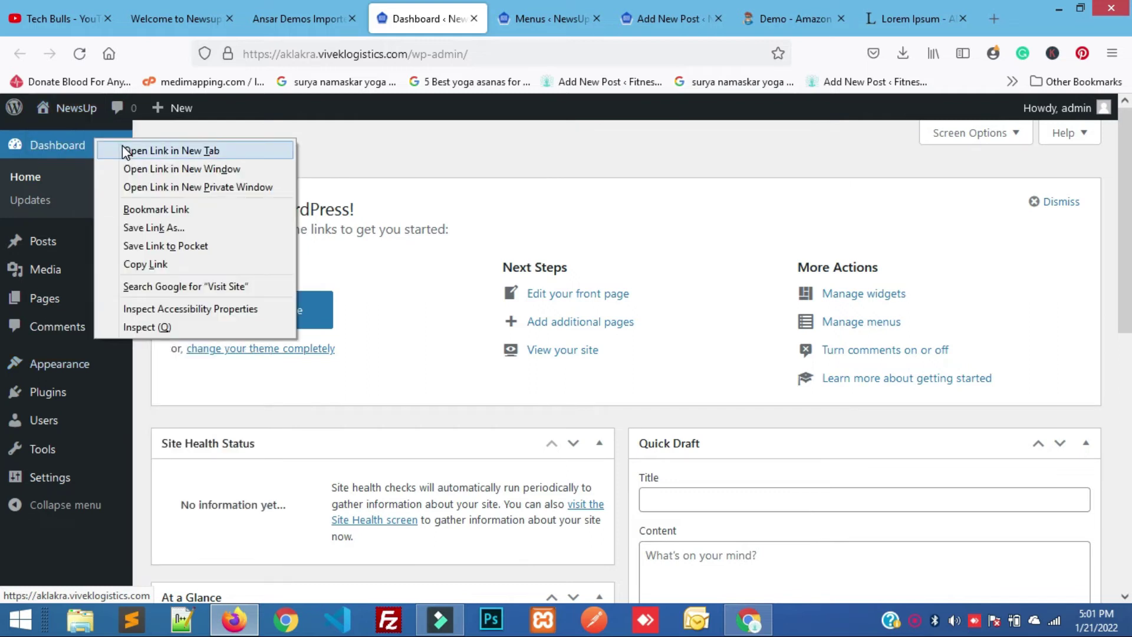
{"action": "left_click", "coordinate": [136, 152]}
{"action": "left_click", "coordinate": [457, 8]}
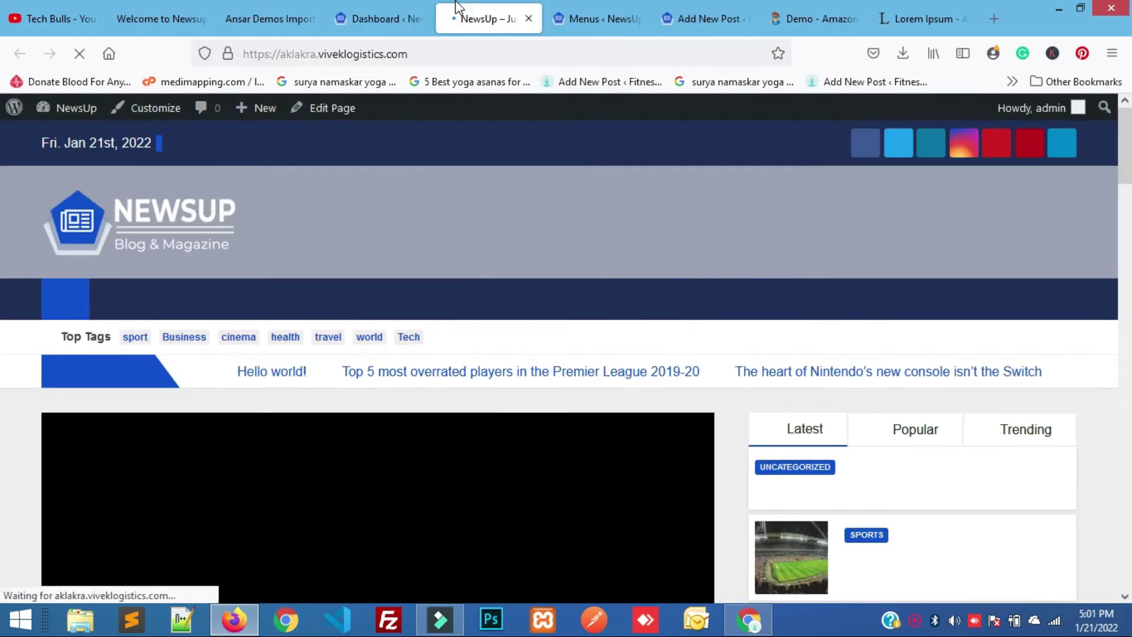
{"action": "scroll", "coordinate": [445, 449], "scroll_direction": "down", "scroll_amount": 5}
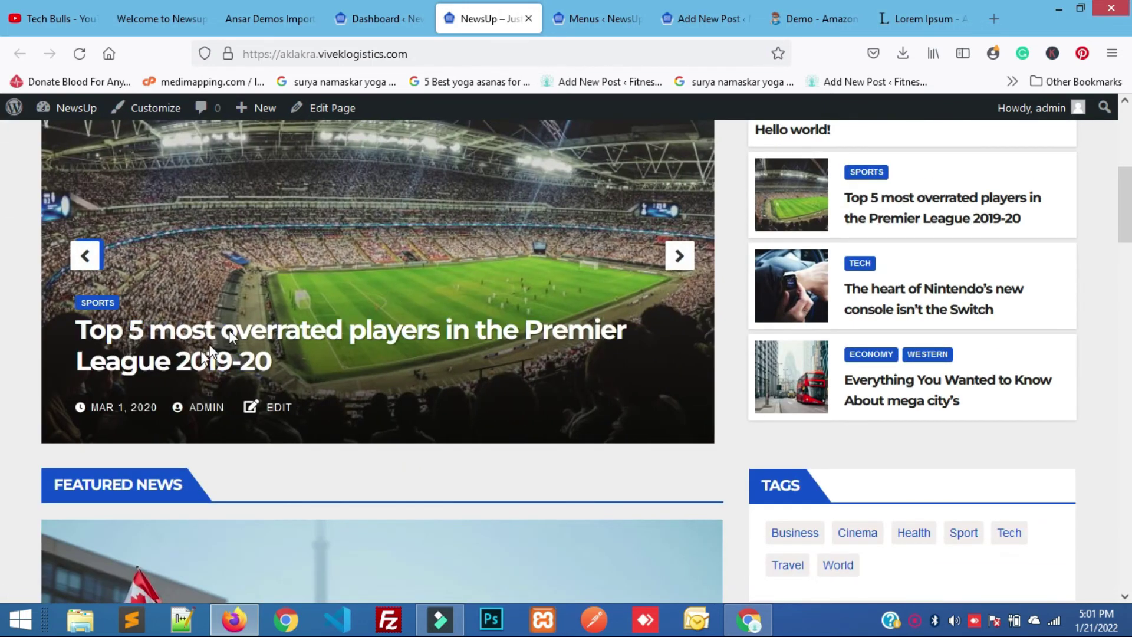
{"action": "scroll", "coordinate": [333, 274], "scroll_direction": "up", "scroll_amount": 1}
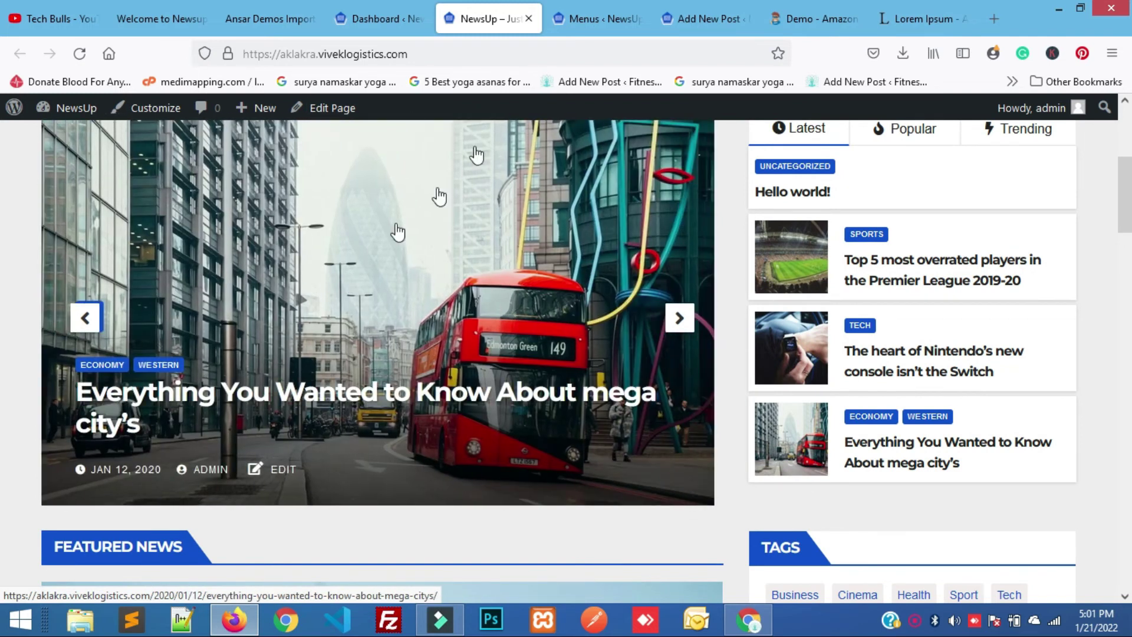
{"action": "left_click", "coordinate": [592, 16]}
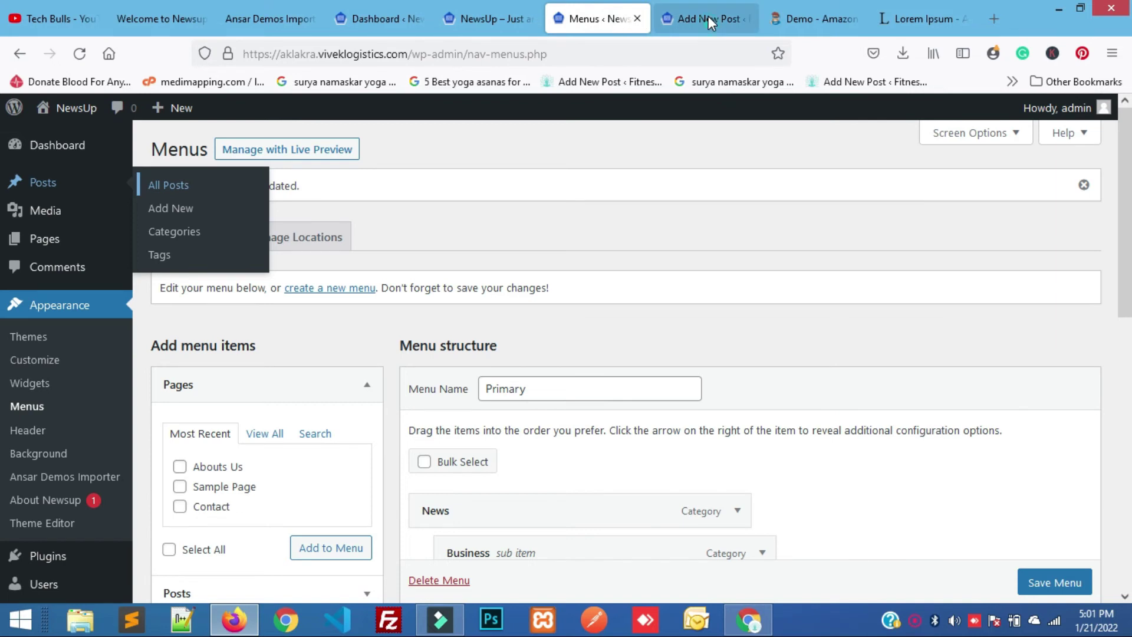
{"action": "left_click", "coordinate": [709, 16]}
{"action": "scroll", "coordinate": [868, 456], "scroll_direction": "down", "scroll_amount": 1}
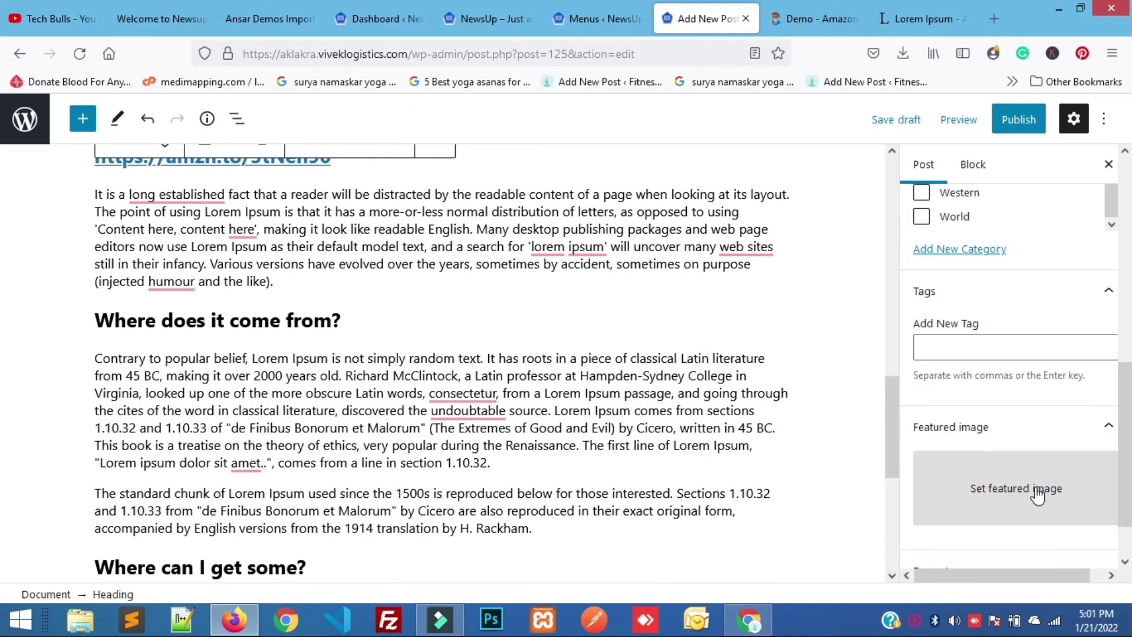
Set the wristwatch photo as the post's featured image.
{"action": "left_click", "coordinate": [1038, 492]}
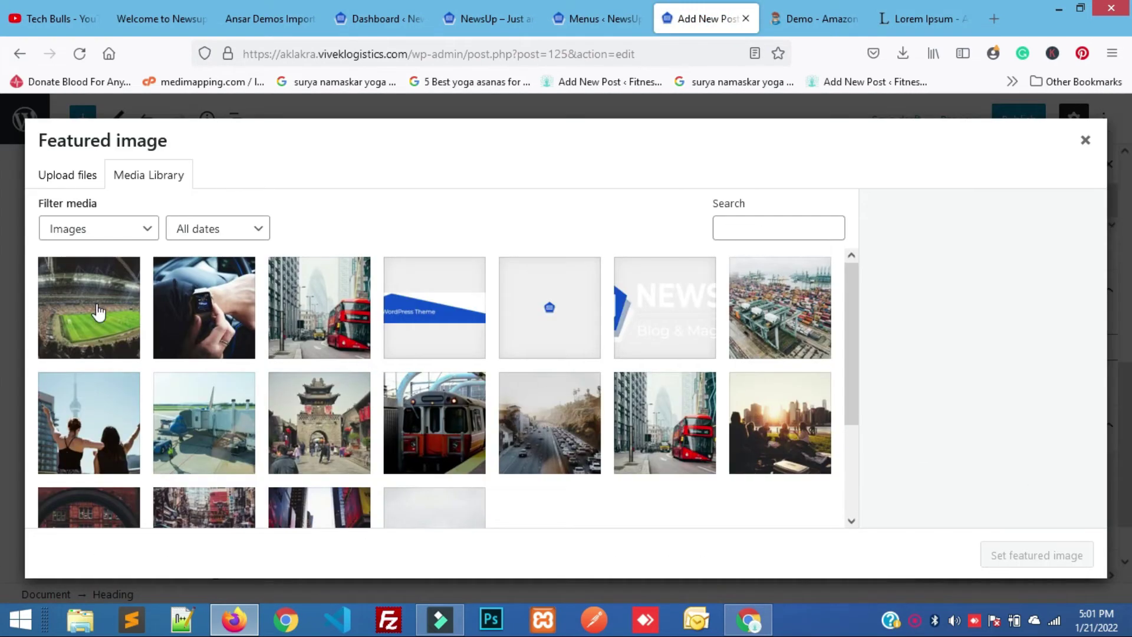
{"action": "left_click", "coordinate": [218, 306]}
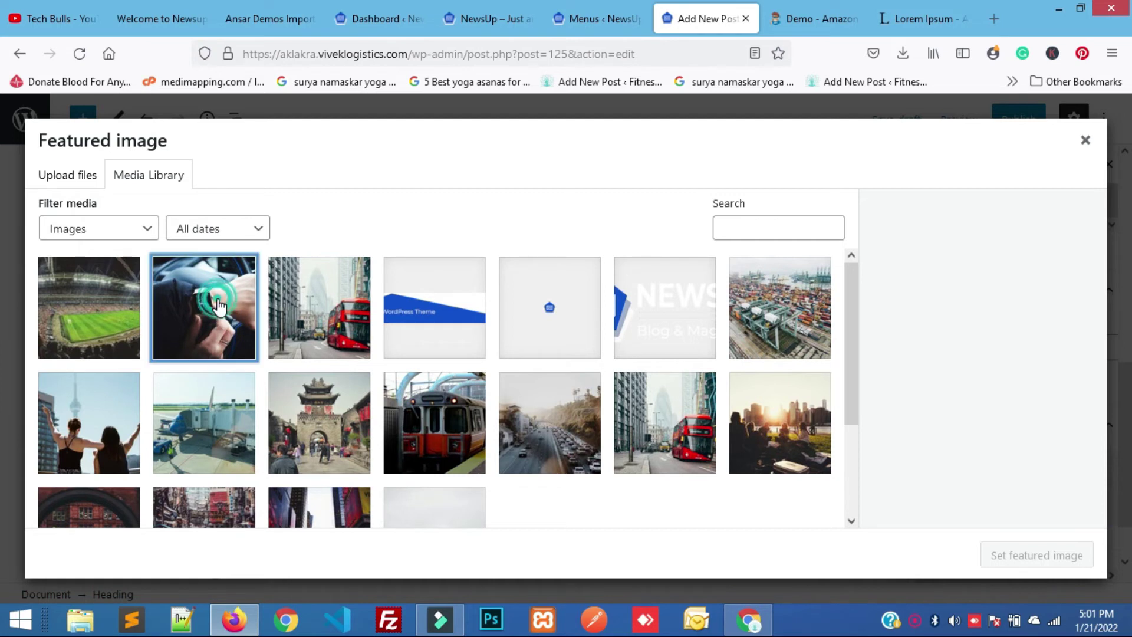
{"action": "left_click", "coordinate": [1019, 560]}
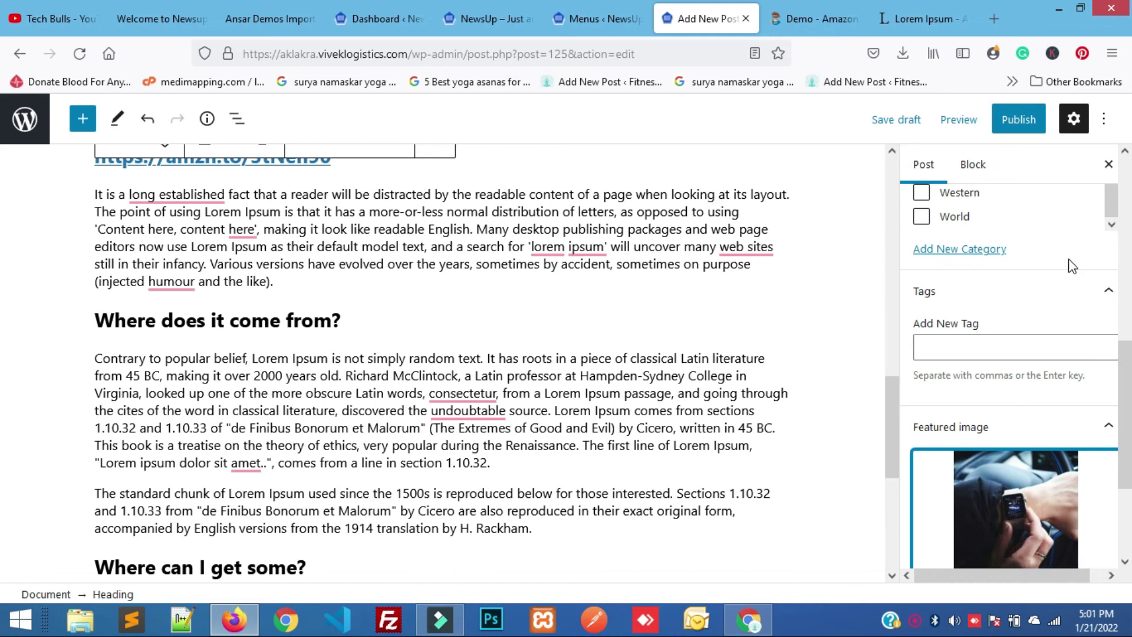
{"action": "scroll", "coordinate": [1052, 407], "scroll_direction": "down", "scroll_amount": 2}
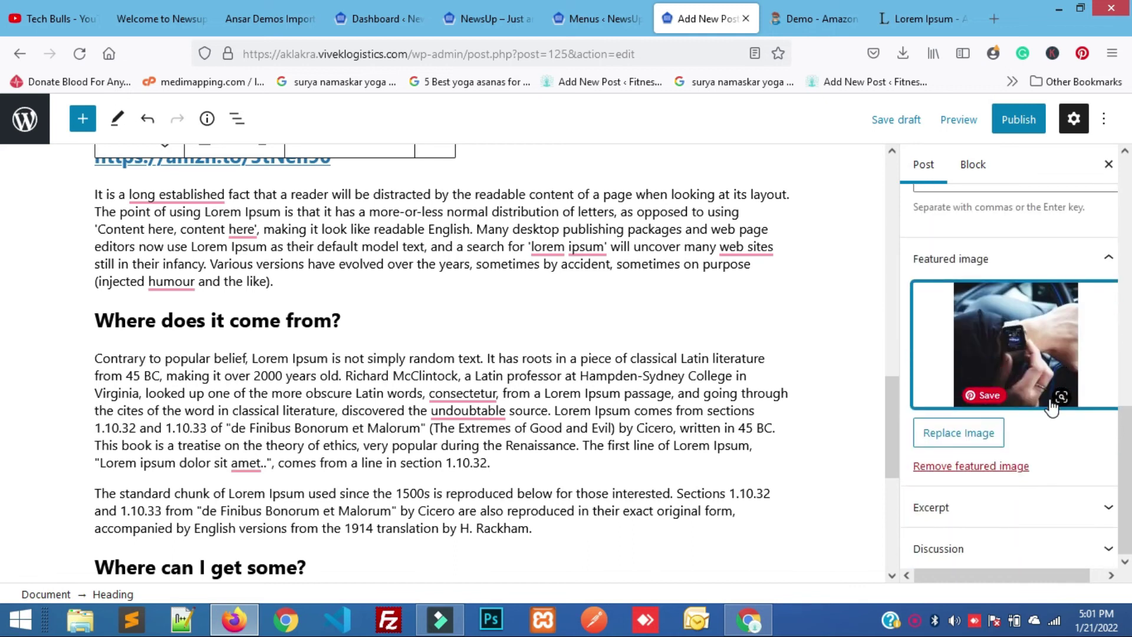
{"action": "scroll", "coordinate": [1052, 407], "scroll_direction": "up", "scroll_amount": 3}
Publish the Lorem Ipsum post and view the live post in a new tab.
{"action": "left_click", "coordinate": [976, 307]}
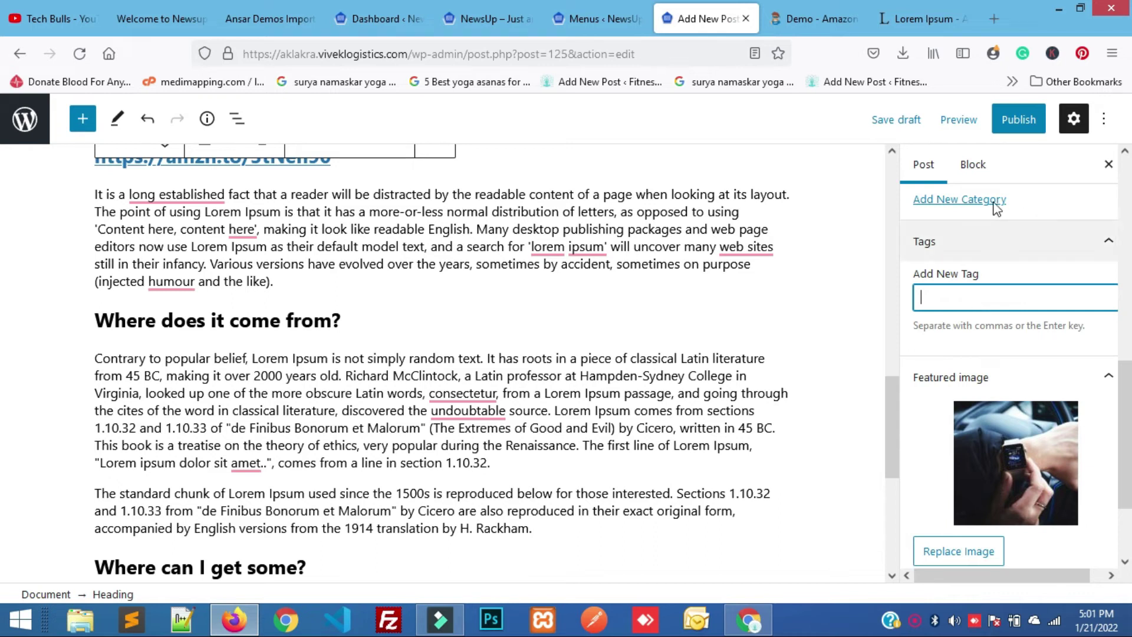
{"action": "left_click", "coordinate": [1011, 125]}
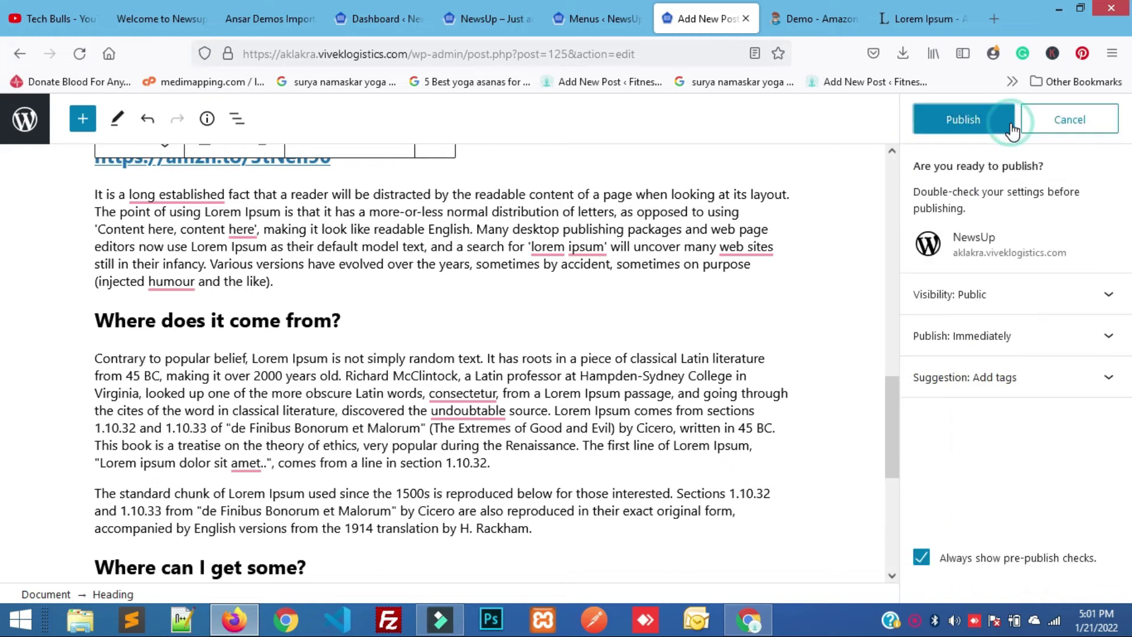
{"action": "left_click", "coordinate": [986, 121]}
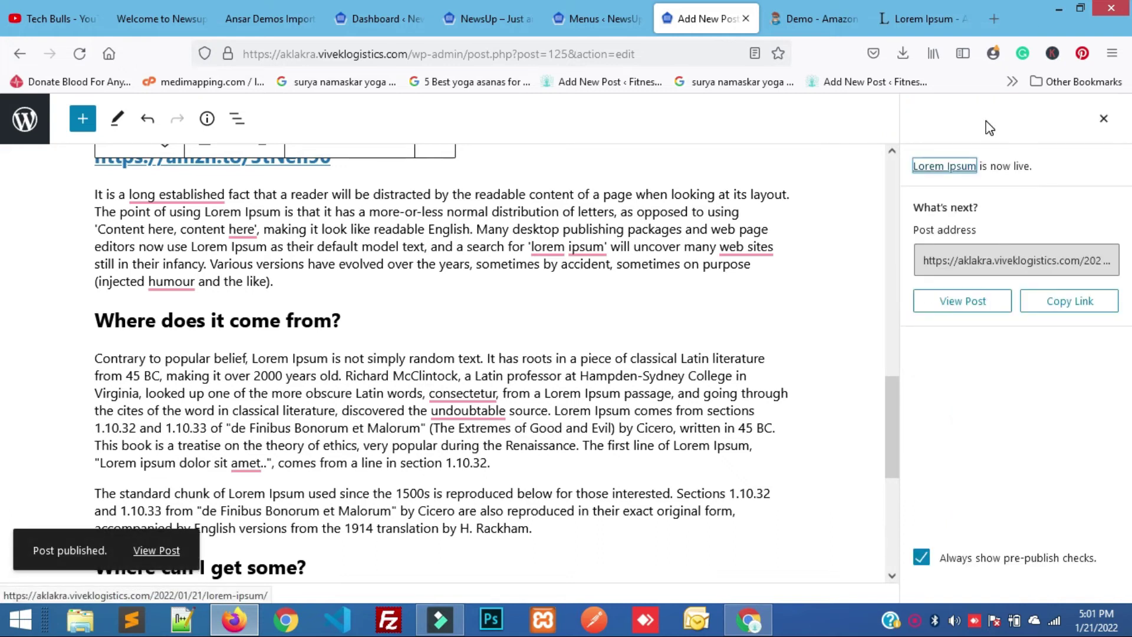
{"action": "right_click", "coordinate": [944, 305]}
{"action": "left_click", "coordinate": [957, 309]}
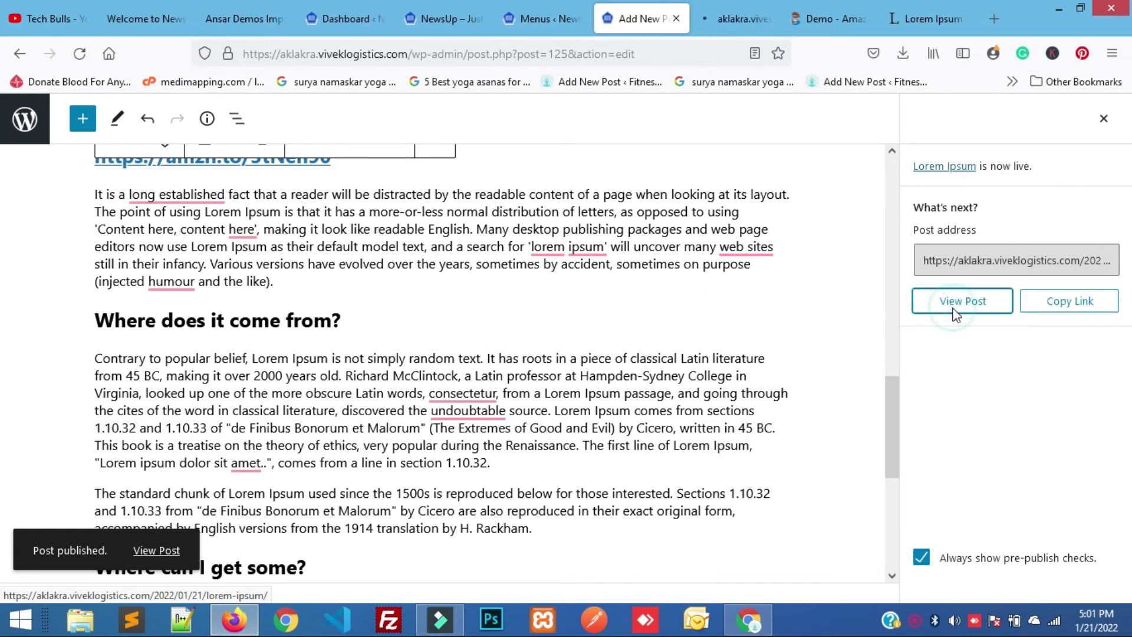
{"action": "left_click", "coordinate": [715, 18]}
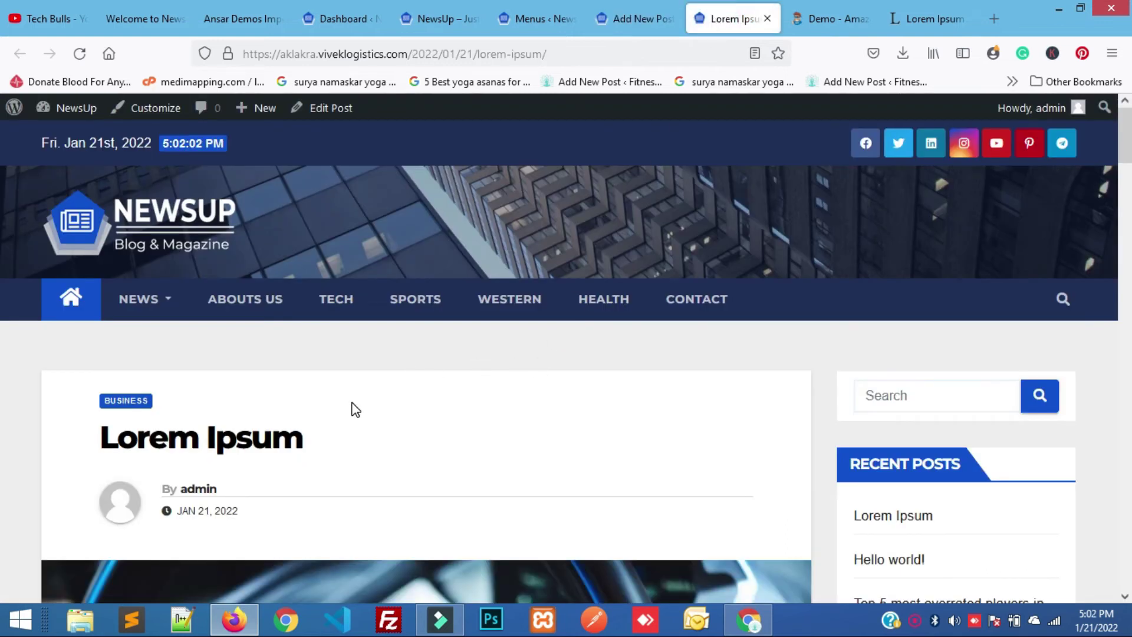
{"action": "scroll", "coordinate": [348, 402], "scroll_direction": "down", "scroll_amount": 3}
{"action": "scroll", "coordinate": [383, 449], "scroll_direction": "down", "scroll_amount": 3}
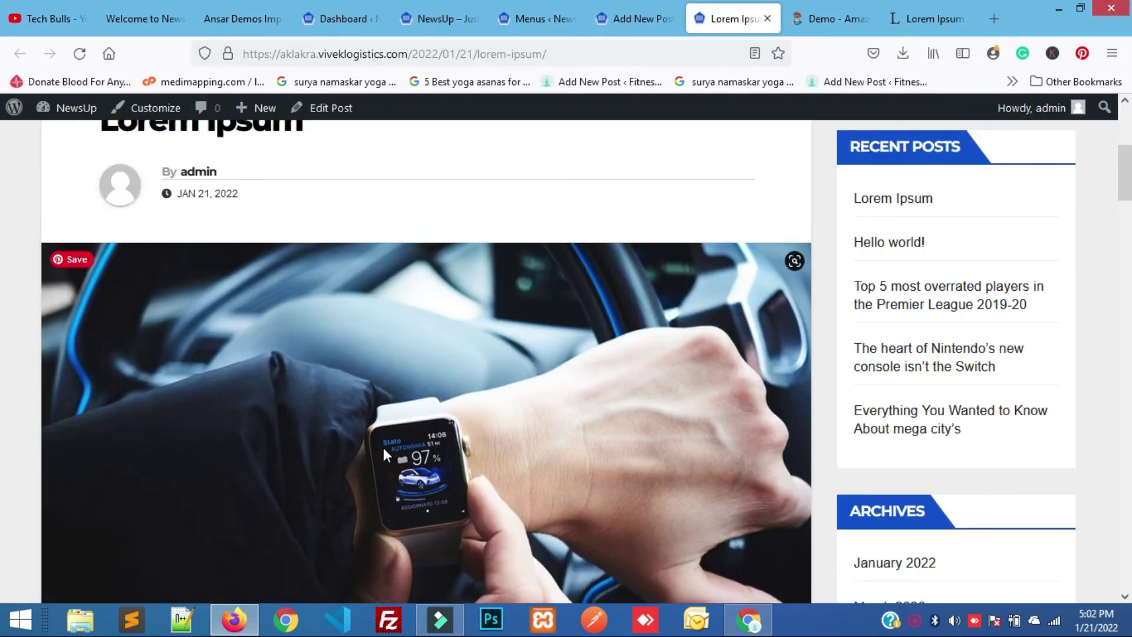
{"action": "scroll", "coordinate": [436, 441], "scroll_direction": "down", "scroll_amount": 8}
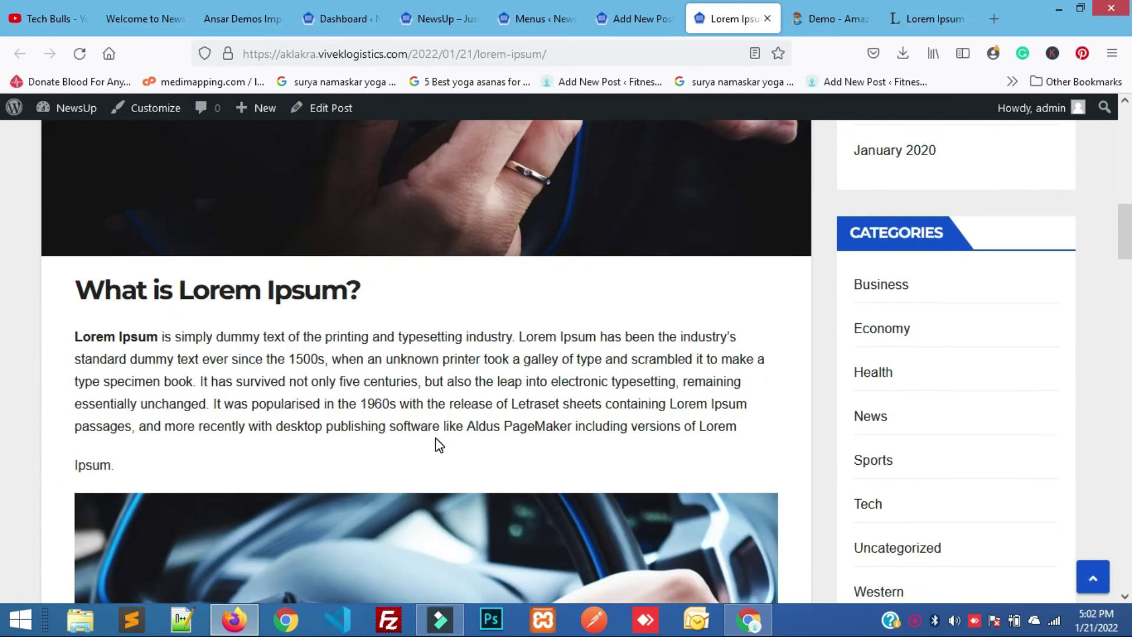
{"action": "scroll", "coordinate": [436, 438], "scroll_direction": "down", "scroll_amount": 7}
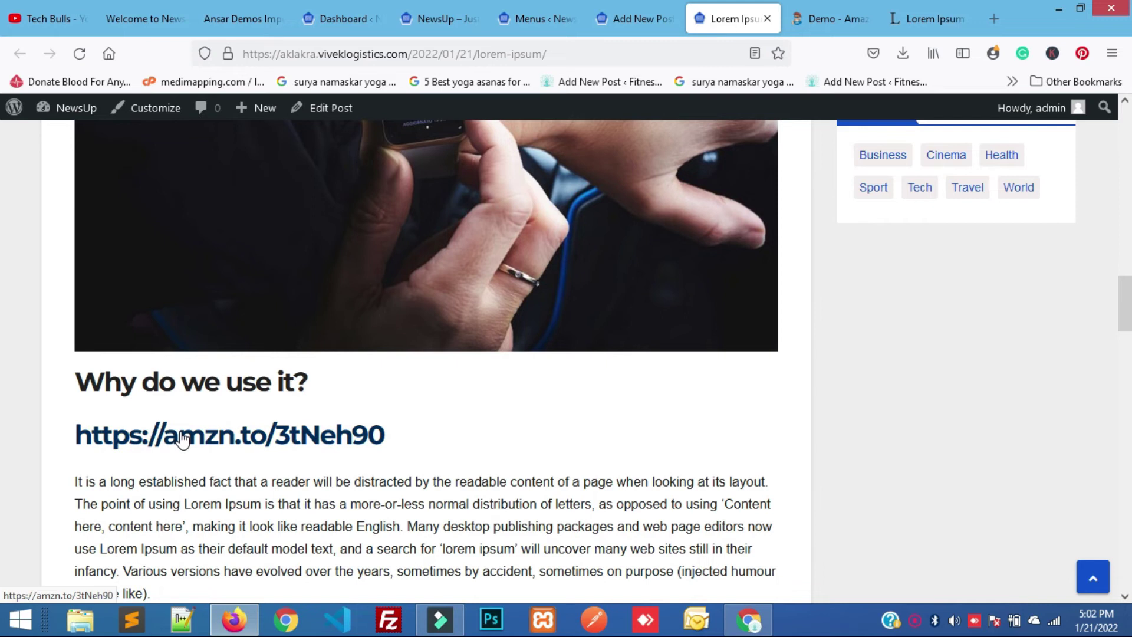
{"action": "left_click", "coordinate": [183, 439]}
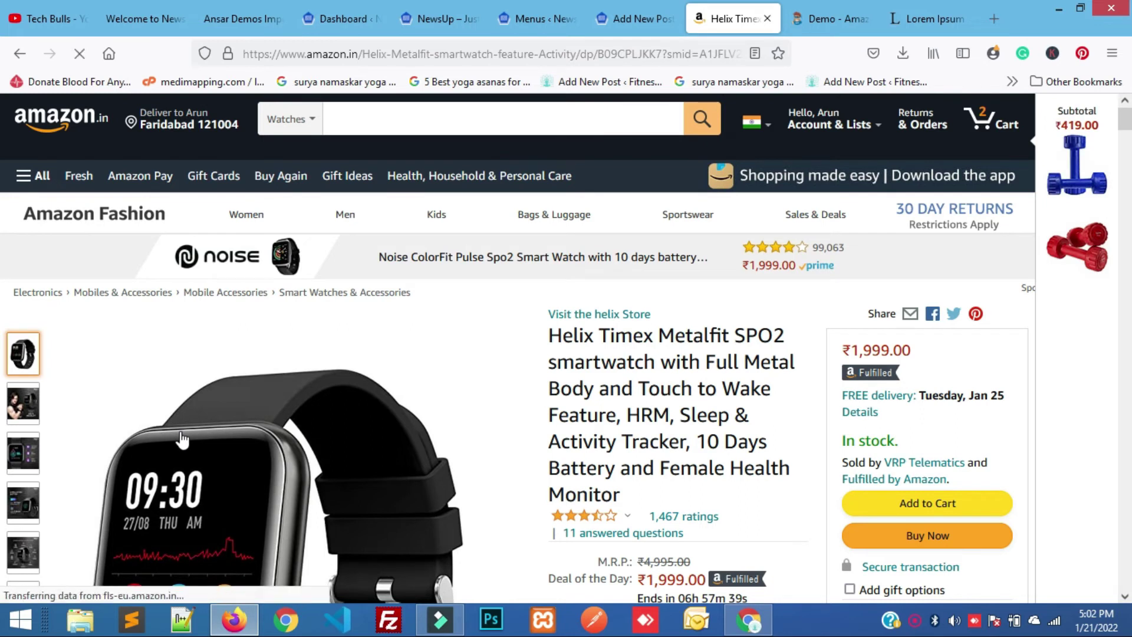
{"action": "mouse_move", "coordinate": [189, 562]}
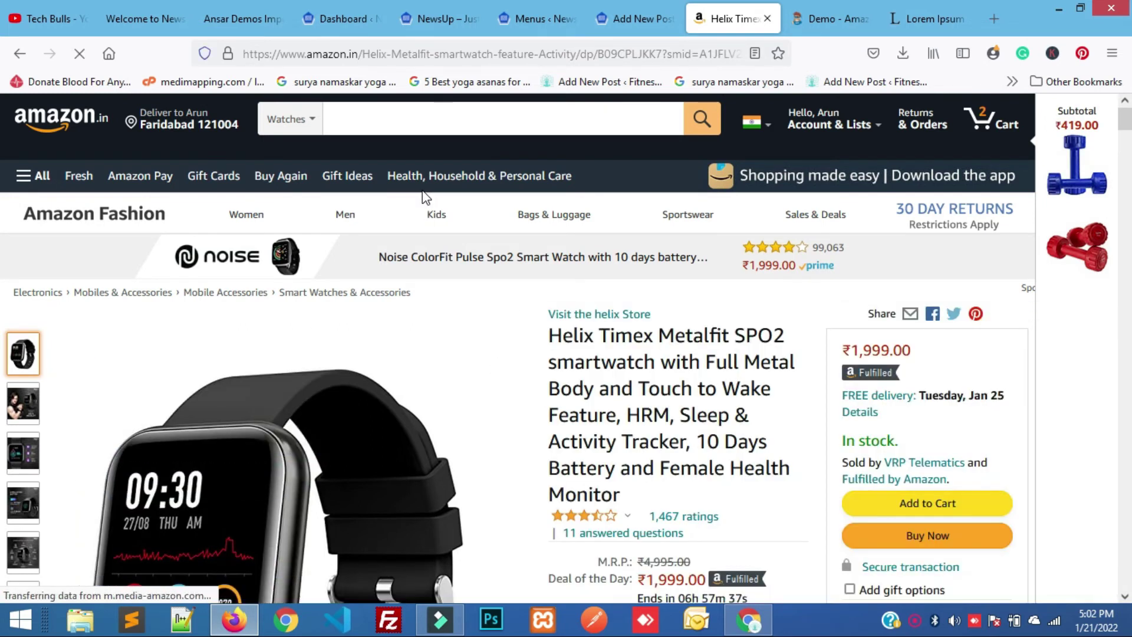
{"action": "mouse_move", "coordinate": [384, 219]}
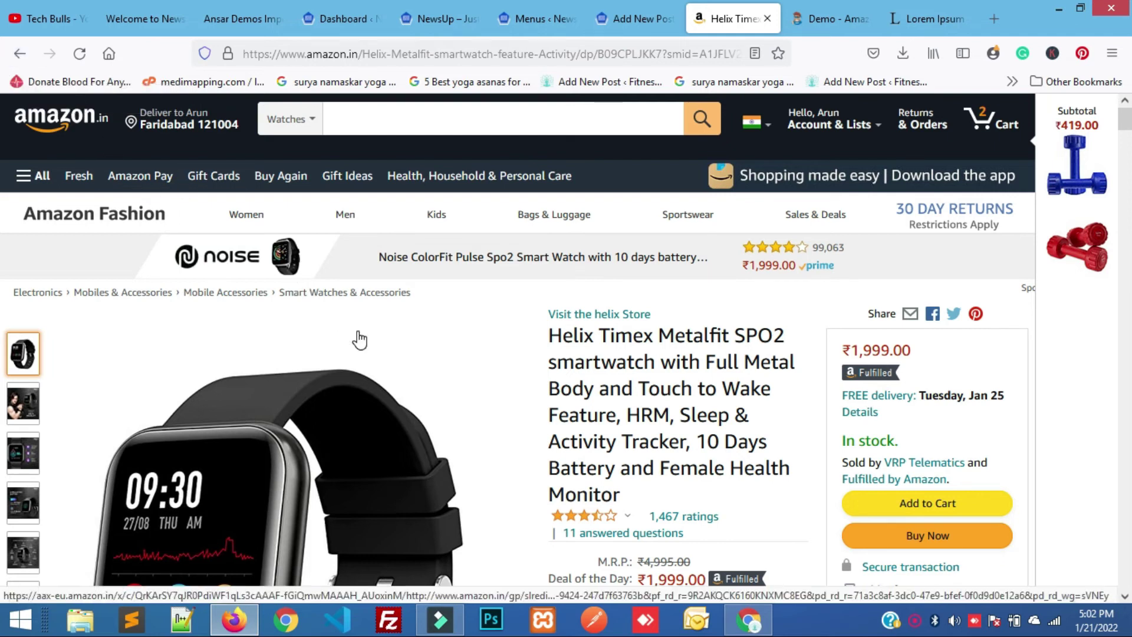
{"action": "scroll", "coordinate": [361, 337], "scroll_direction": "down", "scroll_amount": 3}
{"action": "scroll", "coordinate": [360, 340], "scroll_direction": "up", "scroll_amount": 3}
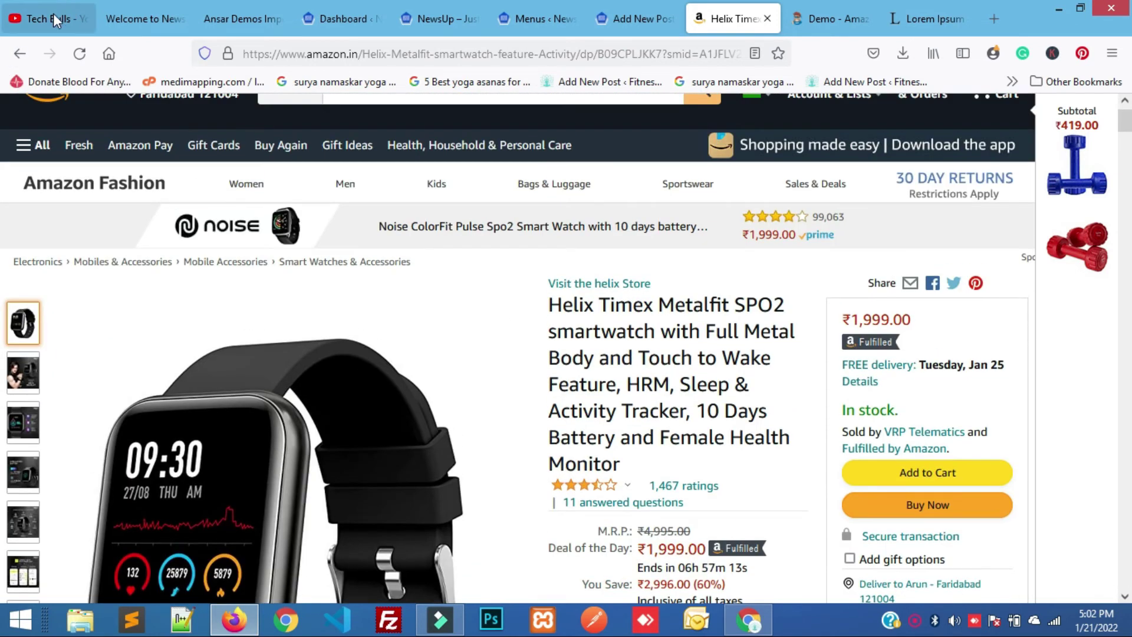
{"action": "left_click", "coordinate": [18, 58]}
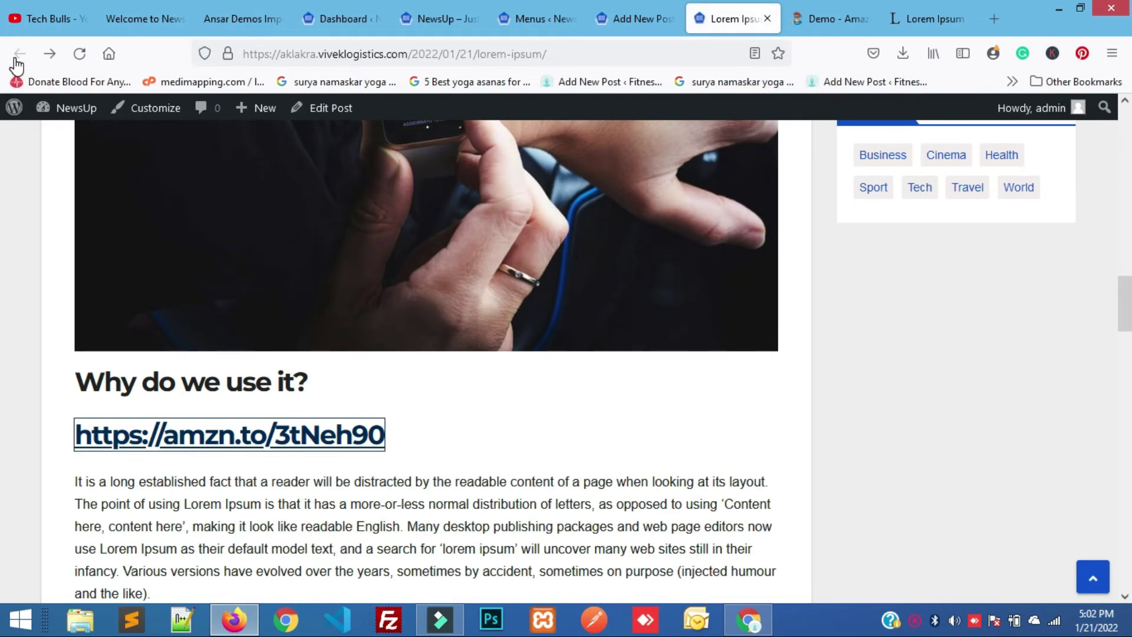
Check the live post's byline by highlighting 'By admin' and the Jan 21, 2022 date.
{"action": "scroll", "coordinate": [575, 284], "scroll_direction": "up", "scroll_amount": 10}
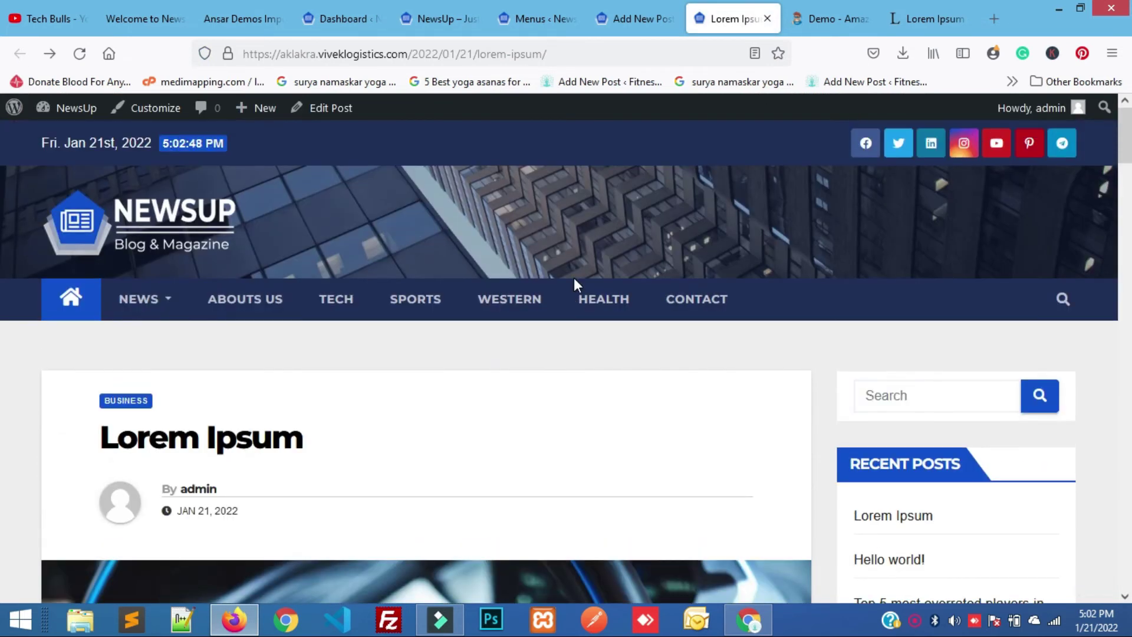
{"action": "scroll", "coordinate": [574, 277], "scroll_direction": "down", "scroll_amount": 2}
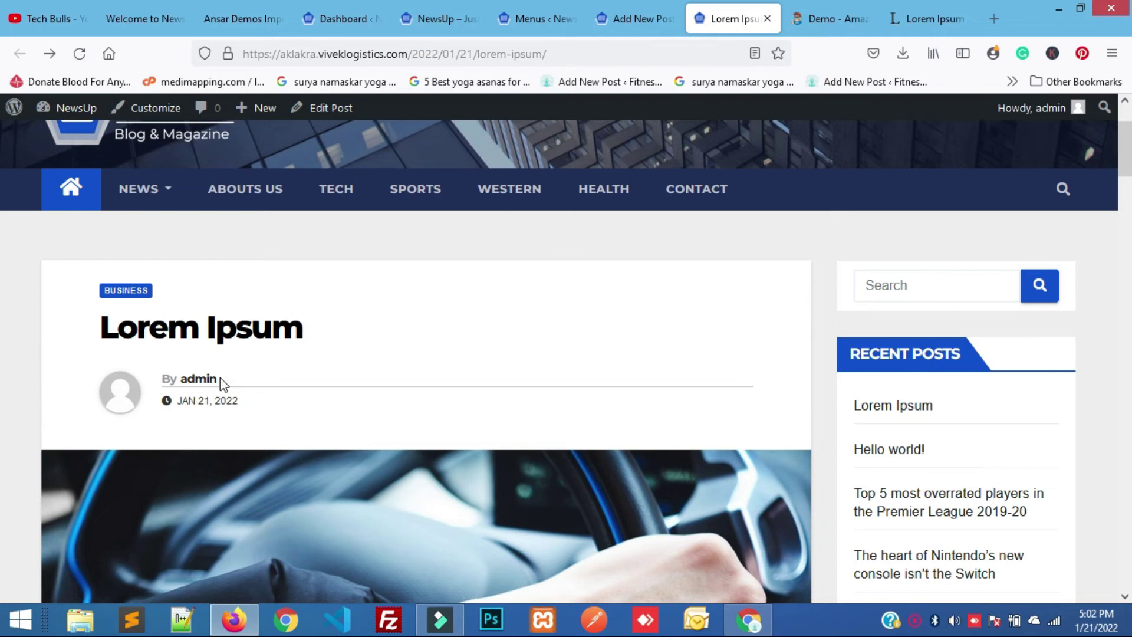
{"action": "left_click_drag", "start_coordinate": [226, 383], "coordinate": [162, 379]}
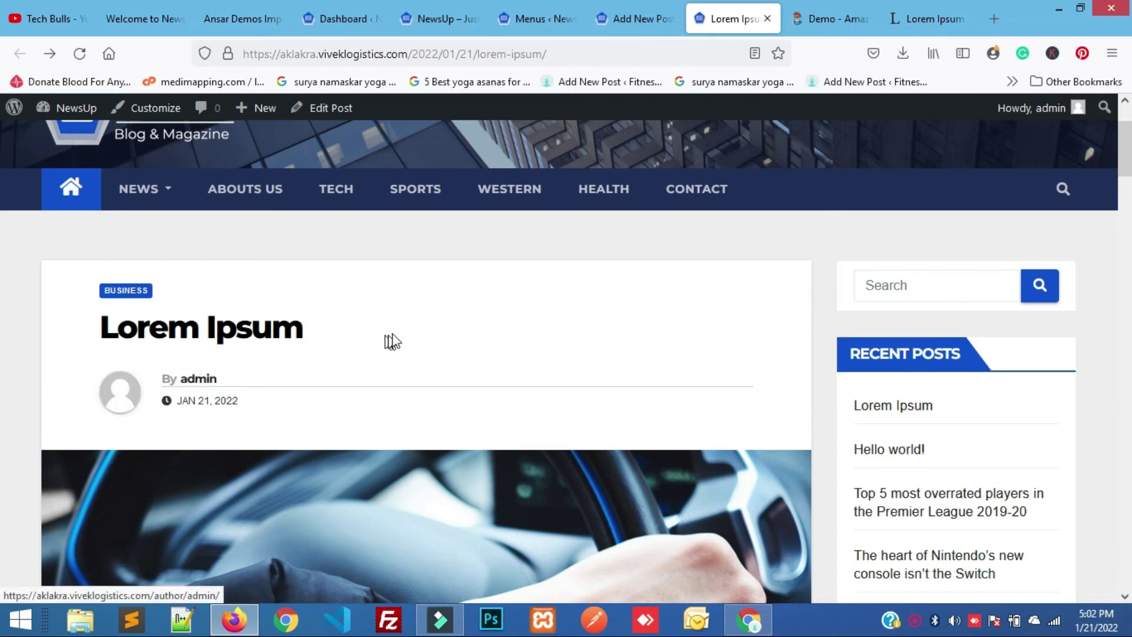
{"action": "triple_click", "coordinate": [301, 409]}
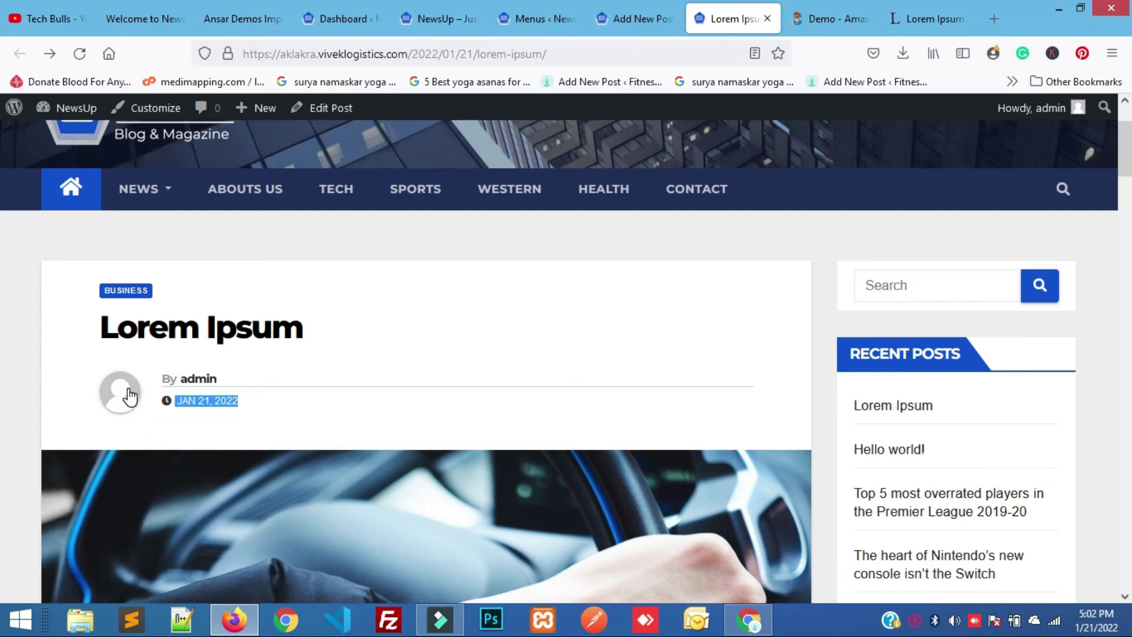
{"action": "left_click", "coordinate": [286, 362]}
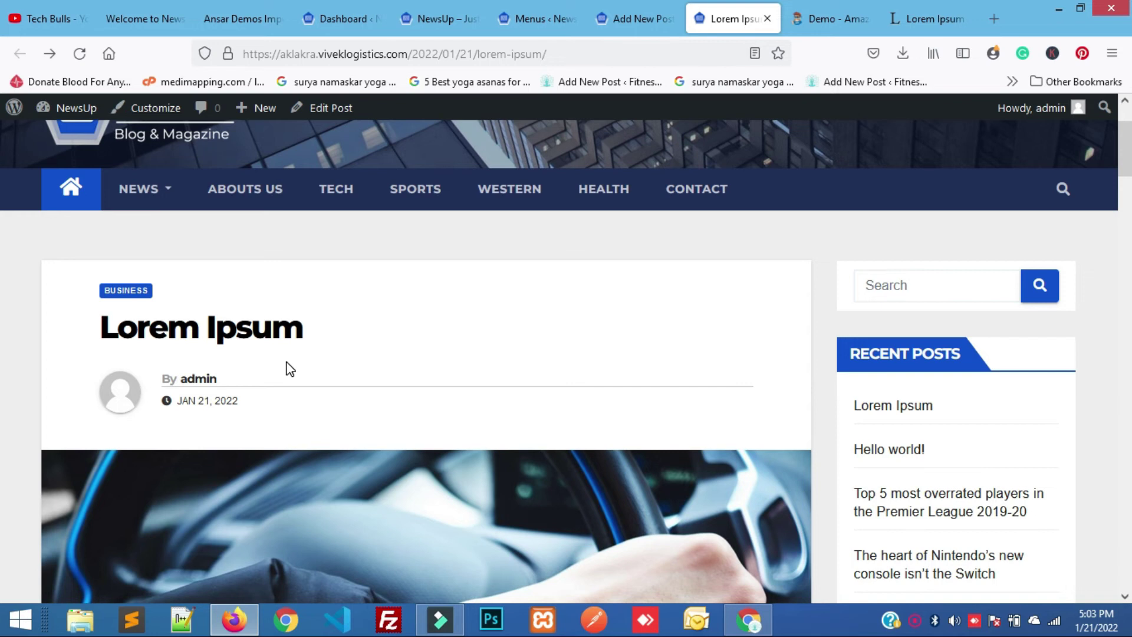
Close the NewsUp homepage, menu editor and post editor tabs, leaving the WordPress dashboard.
{"action": "left_click", "coordinate": [455, 18]}
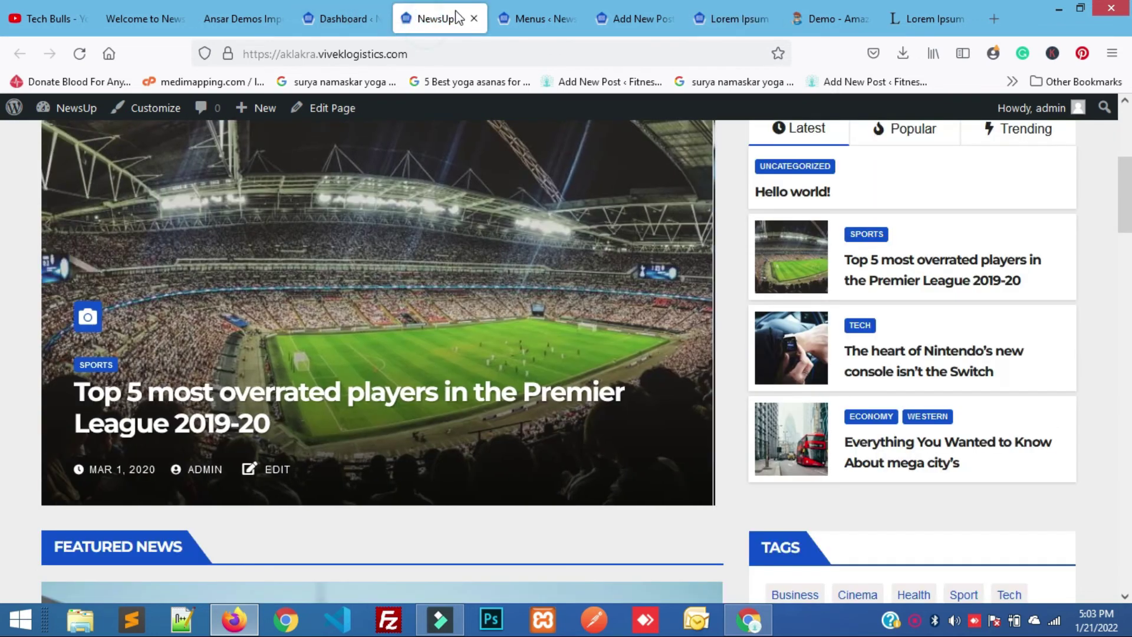
{"action": "left_click", "coordinate": [473, 18]}
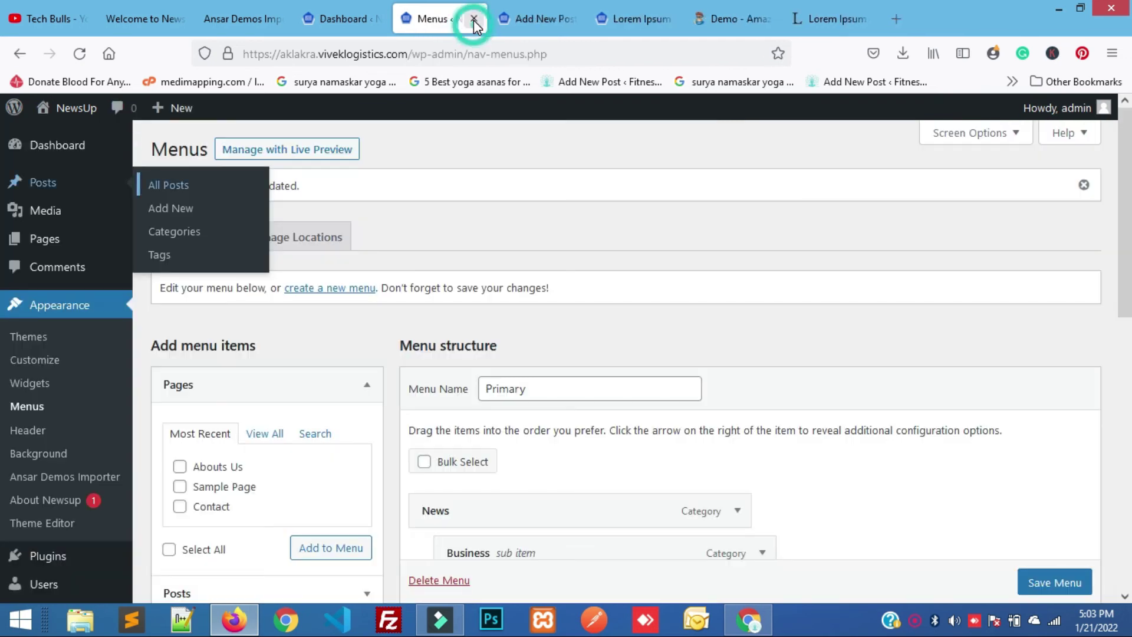
{"action": "left_click", "coordinate": [473, 20]}
{"action": "left_click", "coordinate": [473, 20]}
{"action": "left_click", "coordinate": [349, 19]}
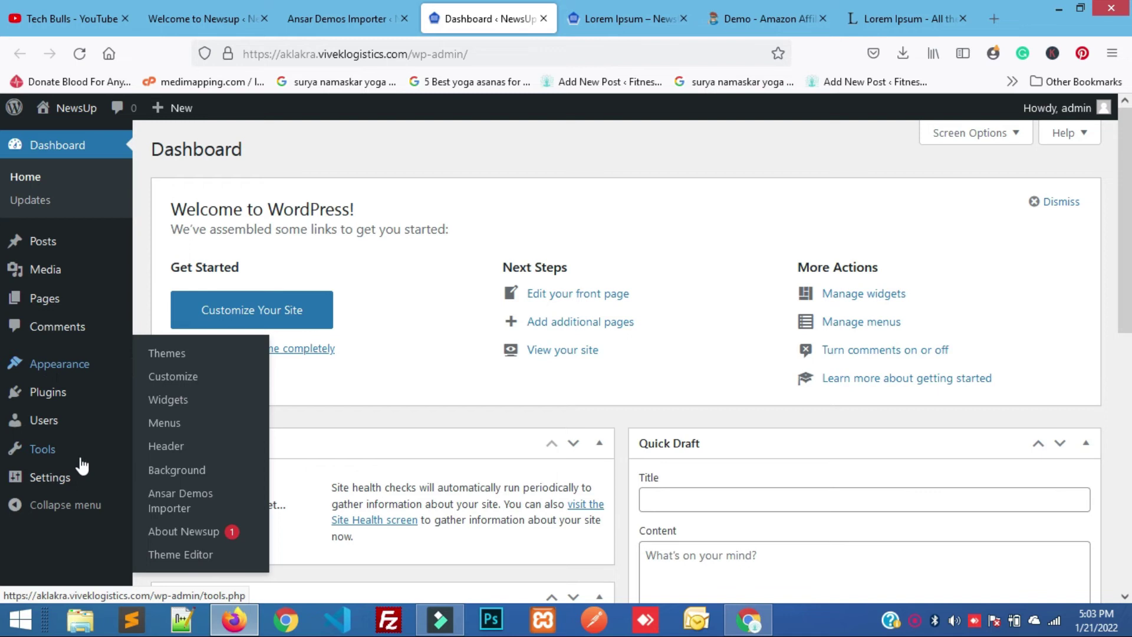
Open the admin user's profile from the Users list and scroll to the Name fields.
{"action": "mouse_move", "coordinate": [53, 423]}
{"action": "left_click", "coordinate": [201, 426]}
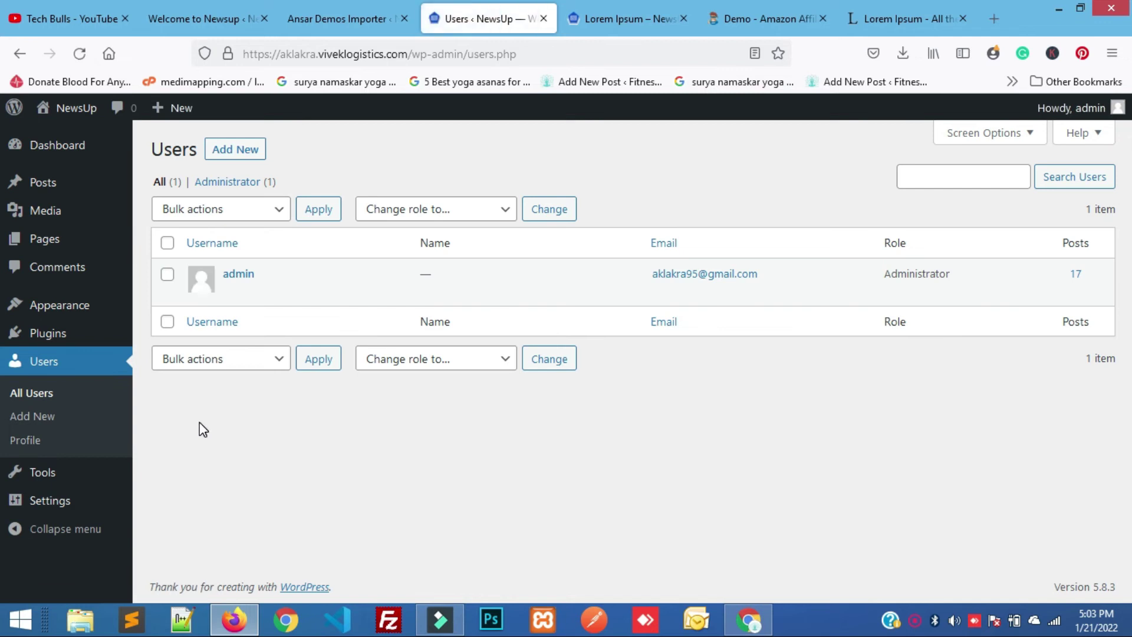
{"action": "left_click", "coordinate": [233, 292]}
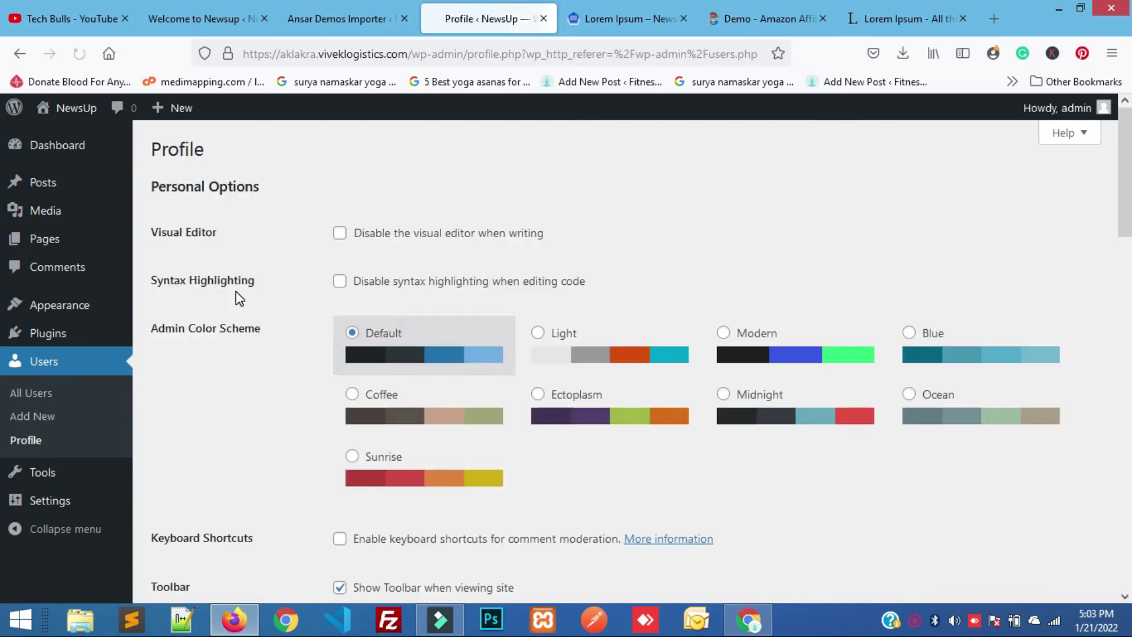
{"action": "scroll", "coordinate": [505, 358], "scroll_direction": "down", "scroll_amount": 3}
{"action": "scroll", "coordinate": [505, 359], "scroll_direction": "down", "scroll_amount": 5}
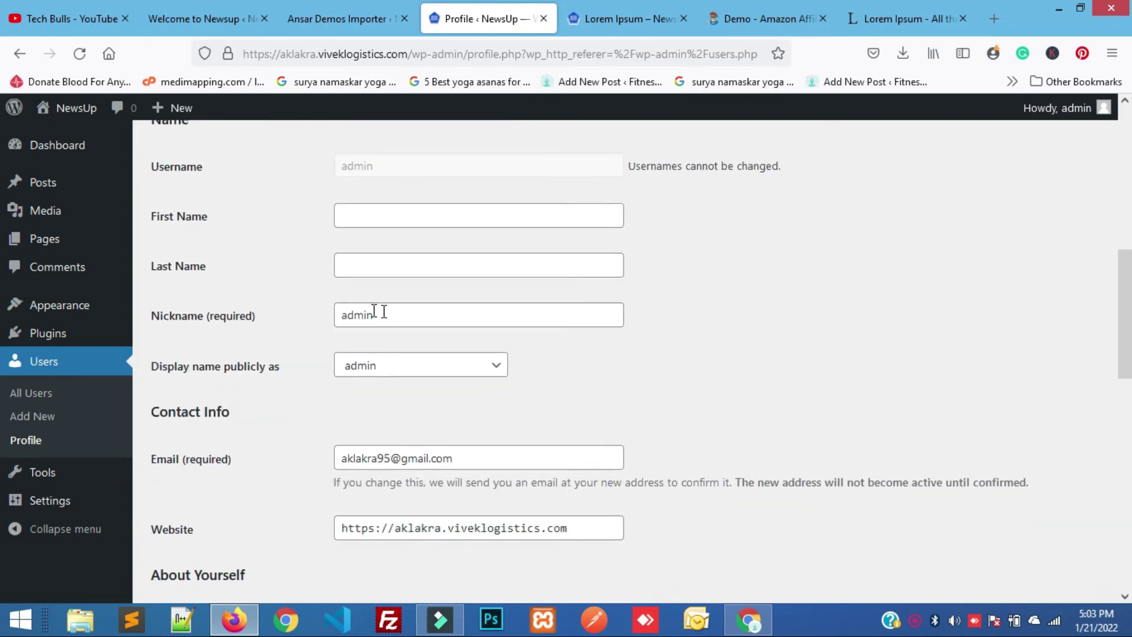
Enter the user's first and last name and replace the admin nickname with their combined name.
{"action": "left_click", "coordinate": [381, 222]}
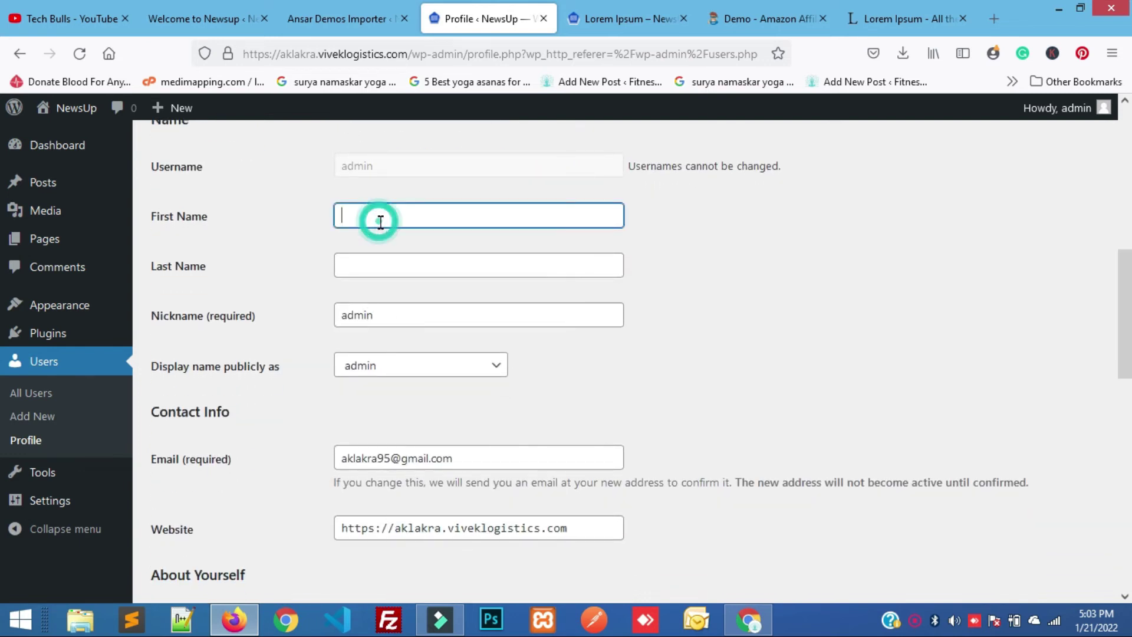
{"action": "left_click", "coordinate": [380, 264]}
{"action": "left_click", "coordinate": [379, 303]}
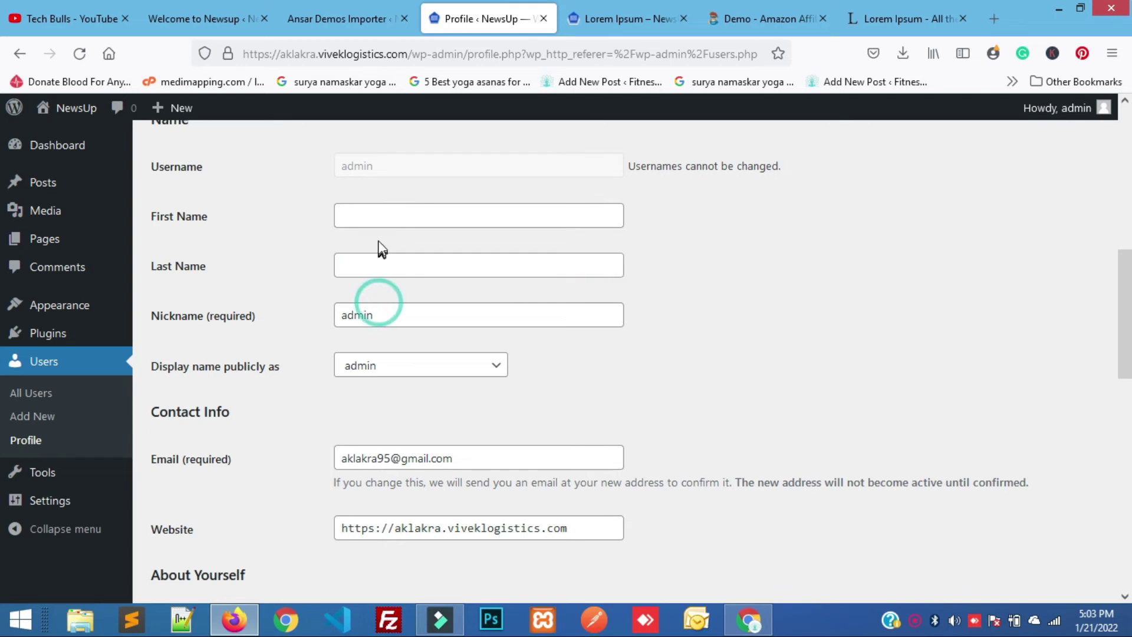
{"action": "left_click", "coordinate": [377, 215]}
{"action": "type", "text": "Arun"}
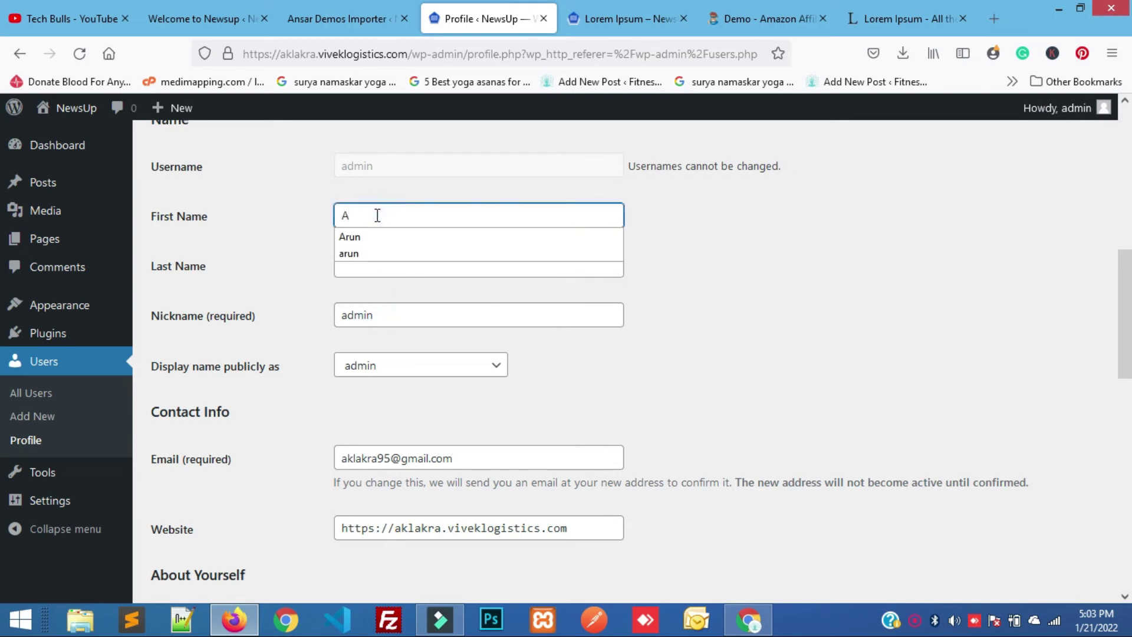
{"action": "left_click", "coordinate": [366, 236]}
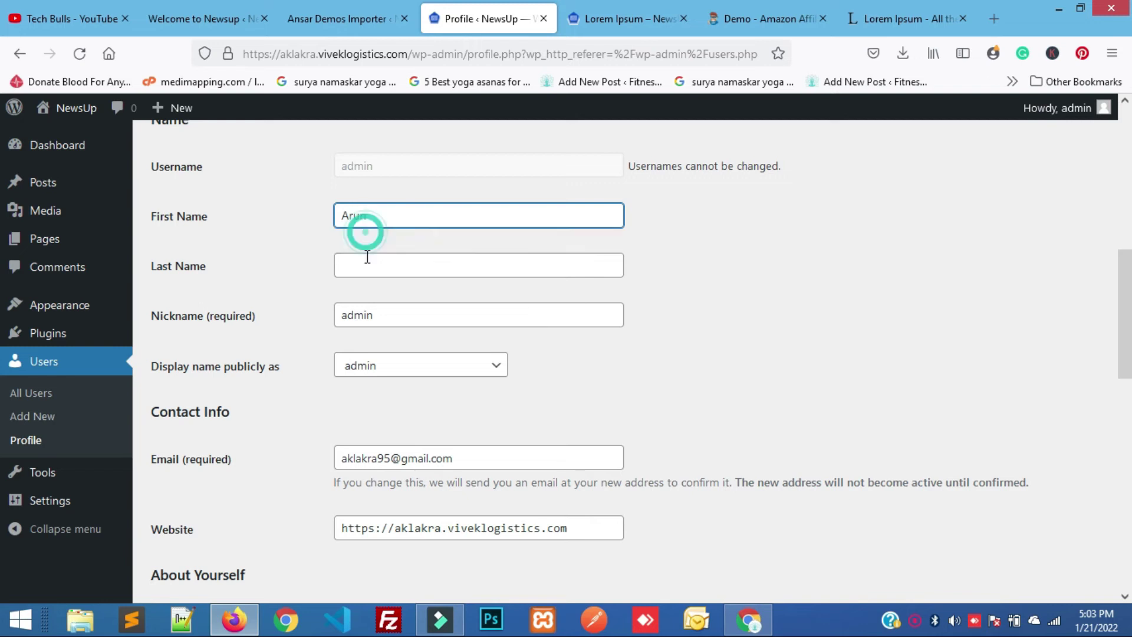
{"action": "left_click", "coordinate": [367, 267]}
{"action": "type", "text": "Kumar"}
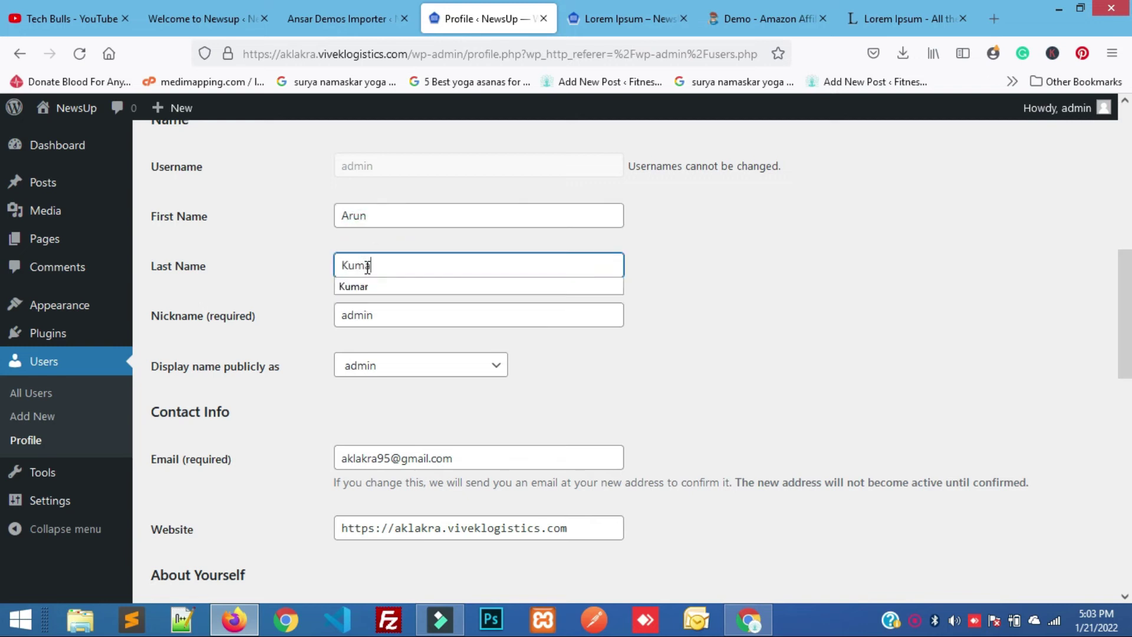
{"action": "key", "text": "Tab"}
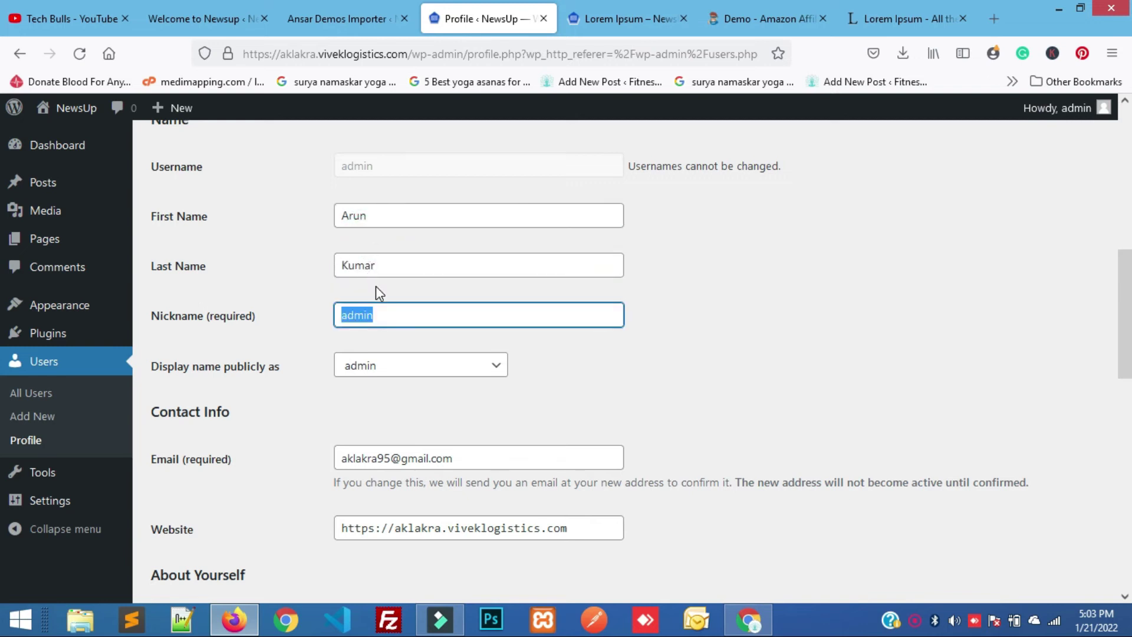
{"action": "key", "text": "BackSpace"}
{"action": "type", "text": "ar"}
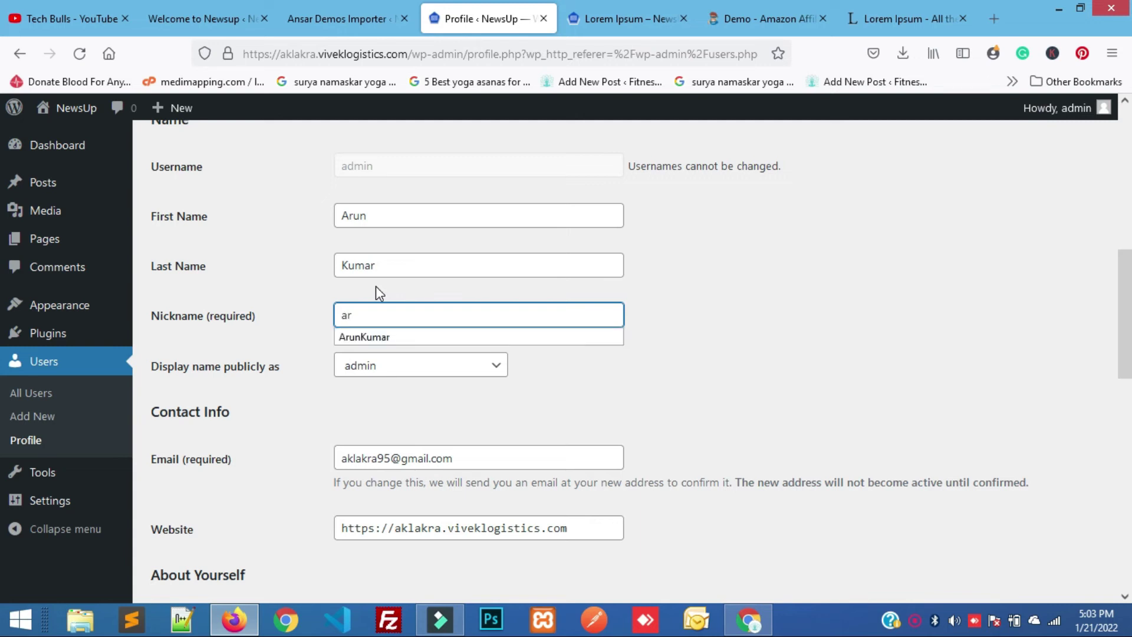
{"action": "left_click", "coordinate": [376, 338]}
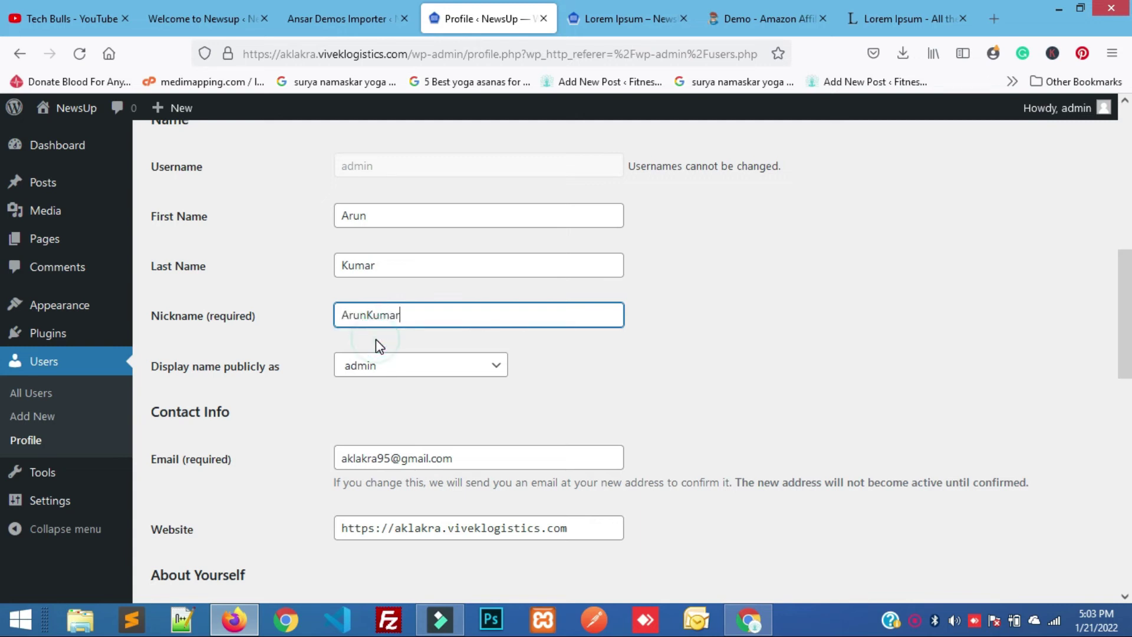
Set the public display name to the user's full name and save the profile.
{"action": "left_click", "coordinate": [380, 373]}
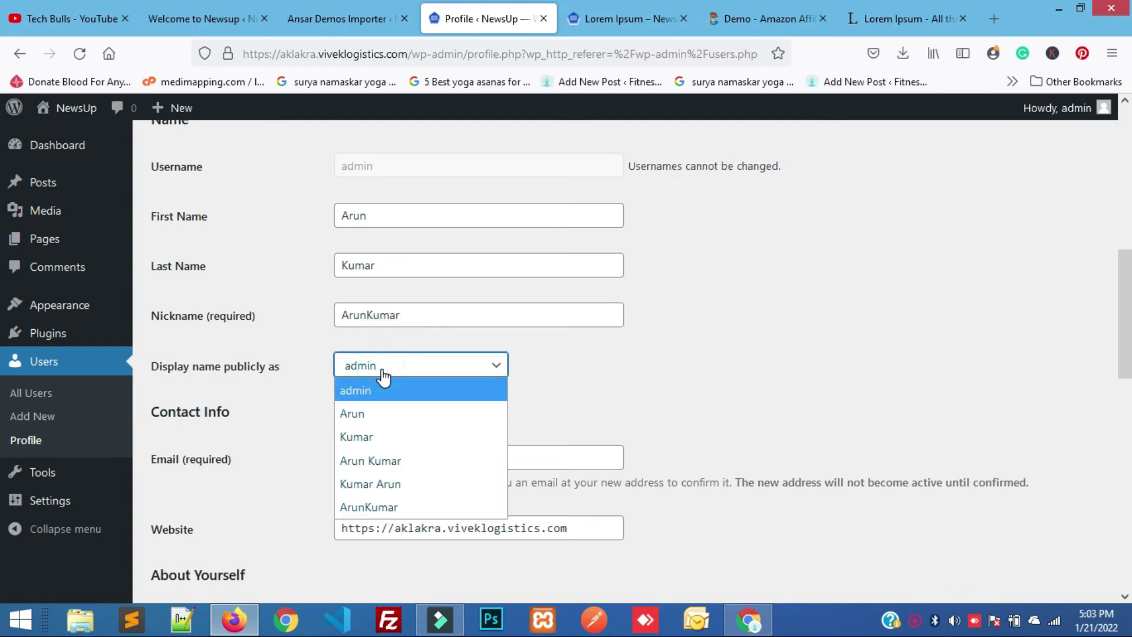
{"action": "left_click", "coordinate": [403, 461]}
{"action": "scroll", "coordinate": [511, 435], "scroll_direction": "down", "scroll_amount": 10}
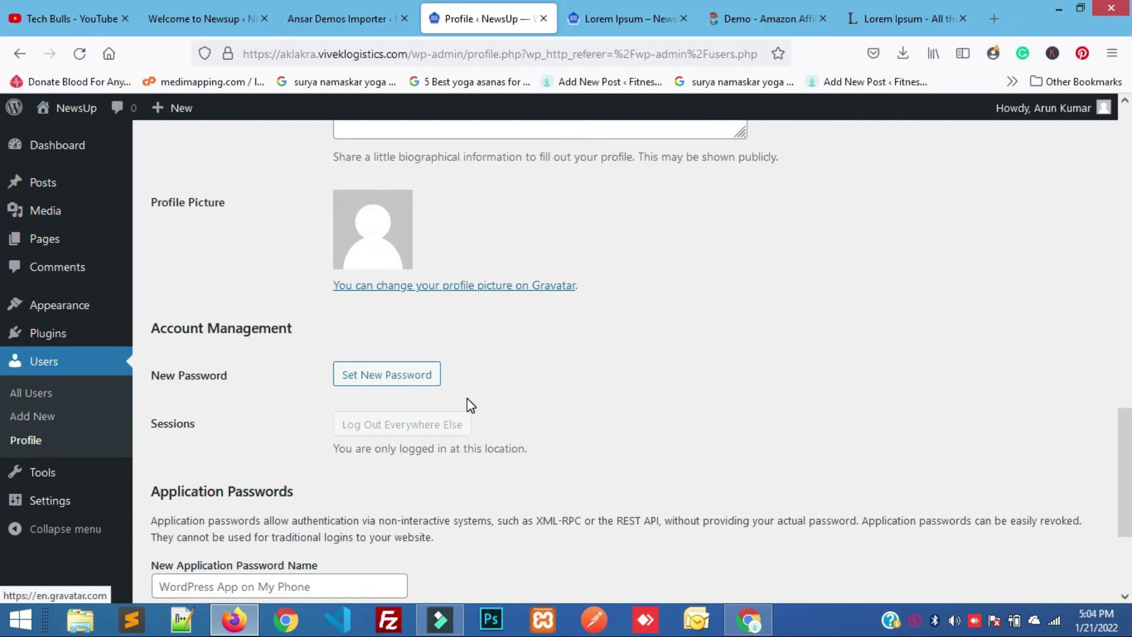
{"action": "scroll", "coordinate": [467, 398], "scroll_direction": "down", "scroll_amount": 3}
{"action": "left_click", "coordinate": [193, 523]}
{"action": "left_click", "coordinate": [195, 518]}
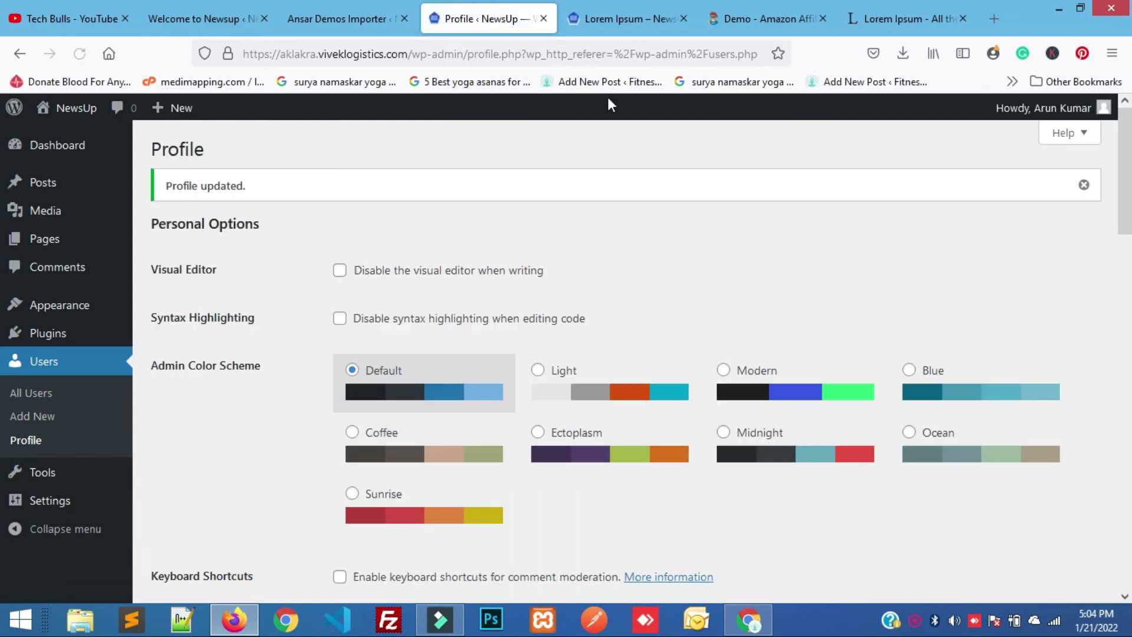
{"action": "left_click", "coordinate": [630, 19]}
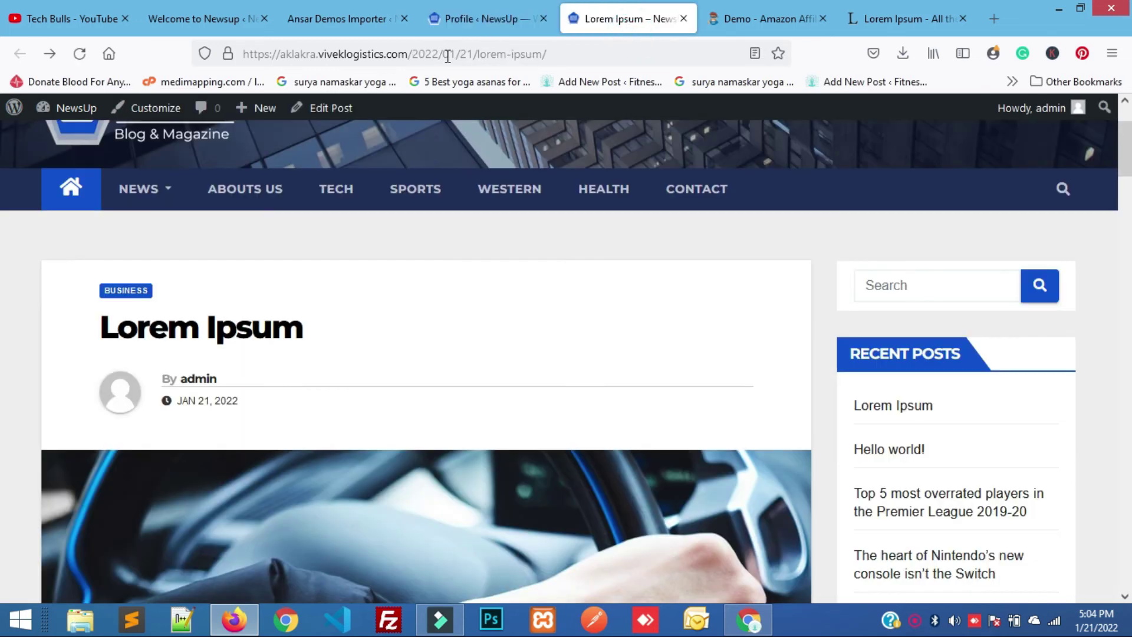
Reload the live post so the byline shows the new author name, then review the amzn.to link.
{"action": "left_click", "coordinate": [448, 54]}
{"action": "key", "text": "Return"}
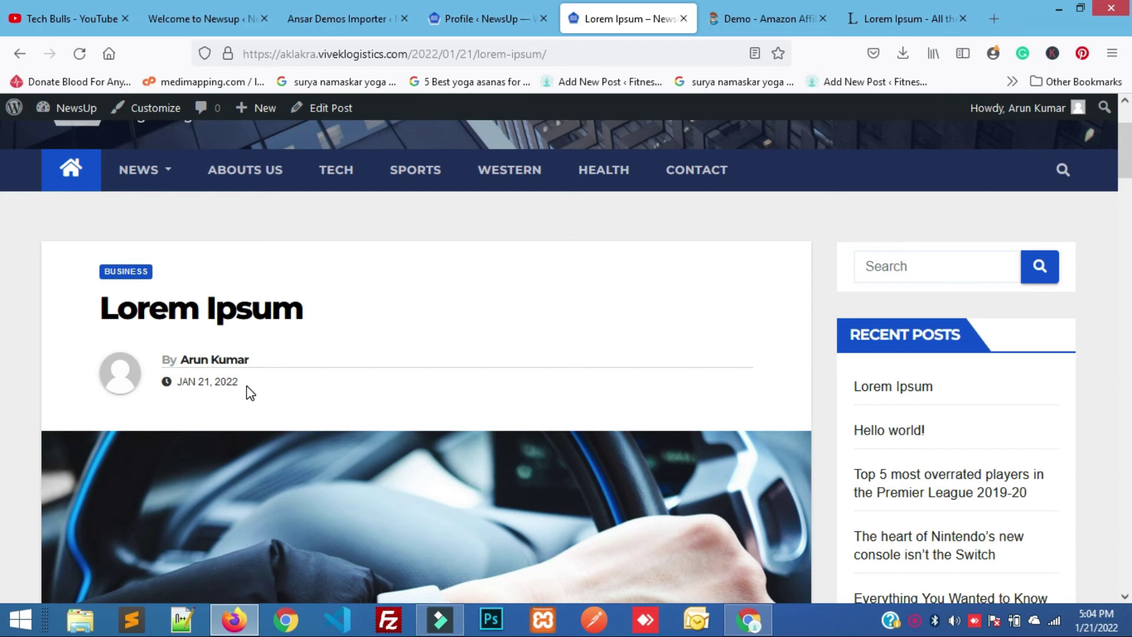
{"action": "scroll", "coordinate": [247, 387], "scroll_direction": "down", "scroll_amount": 5}
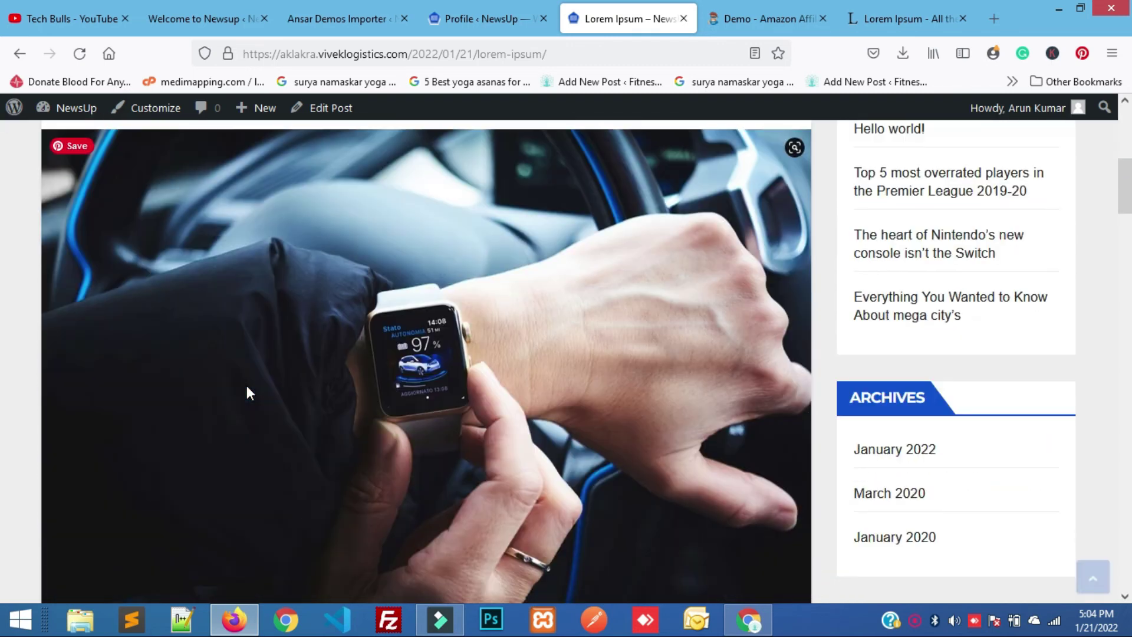
{"action": "scroll", "coordinate": [247, 384], "scroll_direction": "down", "scroll_amount": 9}
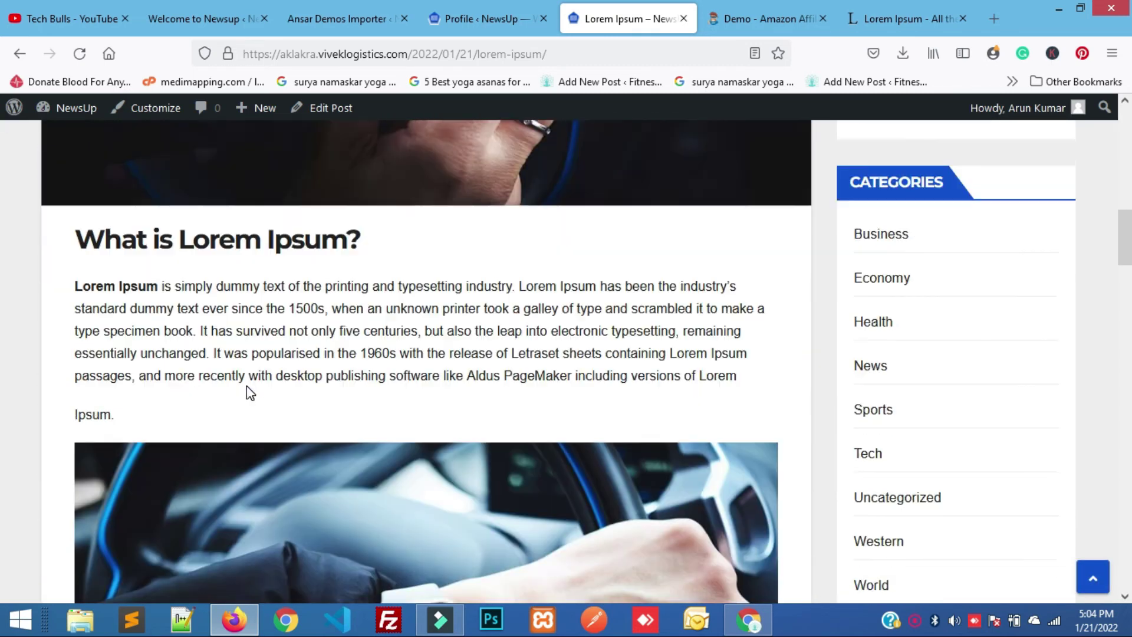
{"action": "scroll", "coordinate": [247, 385], "scroll_direction": "up", "scroll_amount": 14}
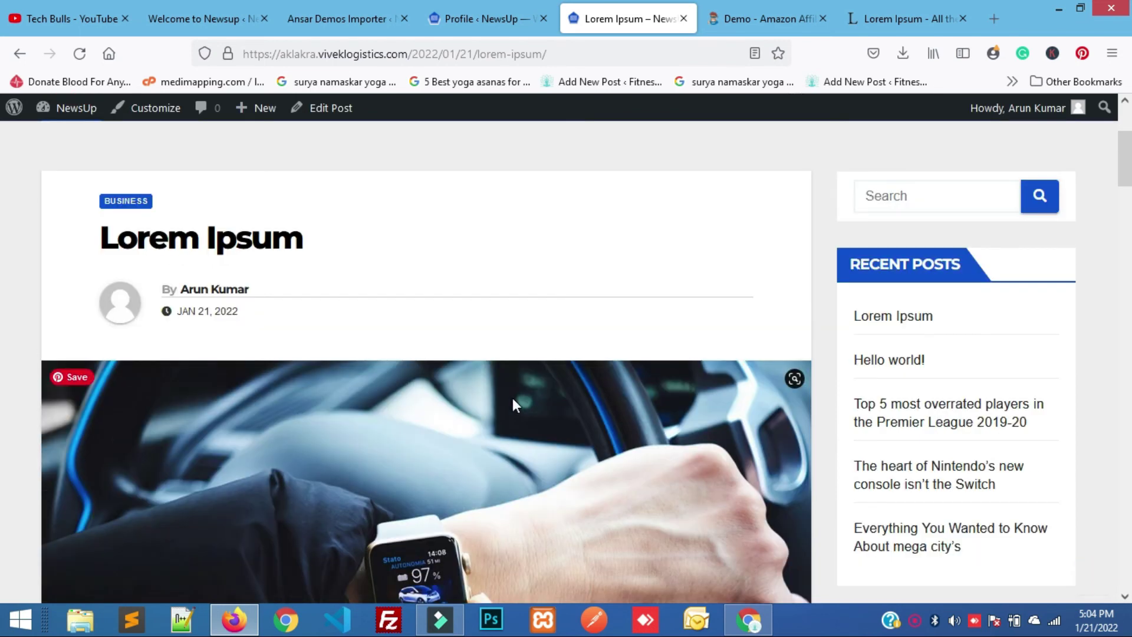
{"action": "scroll", "coordinate": [447, 436], "scroll_direction": "down", "scroll_amount": 20}
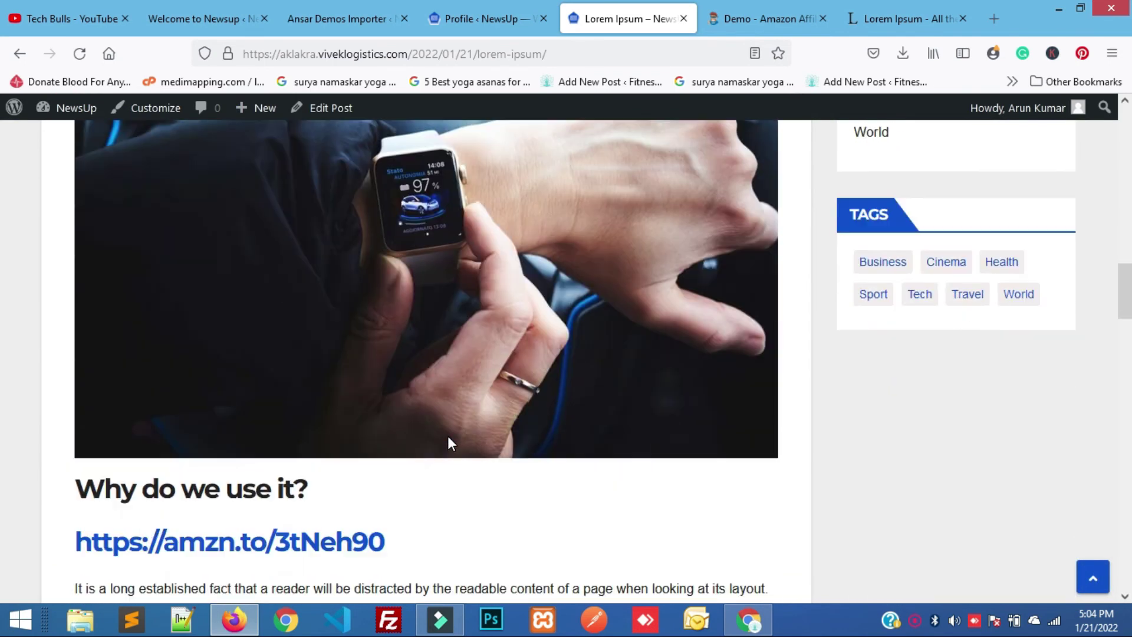
{"action": "scroll", "coordinate": [448, 436], "scroll_direction": "up", "scroll_amount": 1}
{"action": "scroll", "coordinate": [450, 443], "scroll_direction": "down", "scroll_amount": 1}
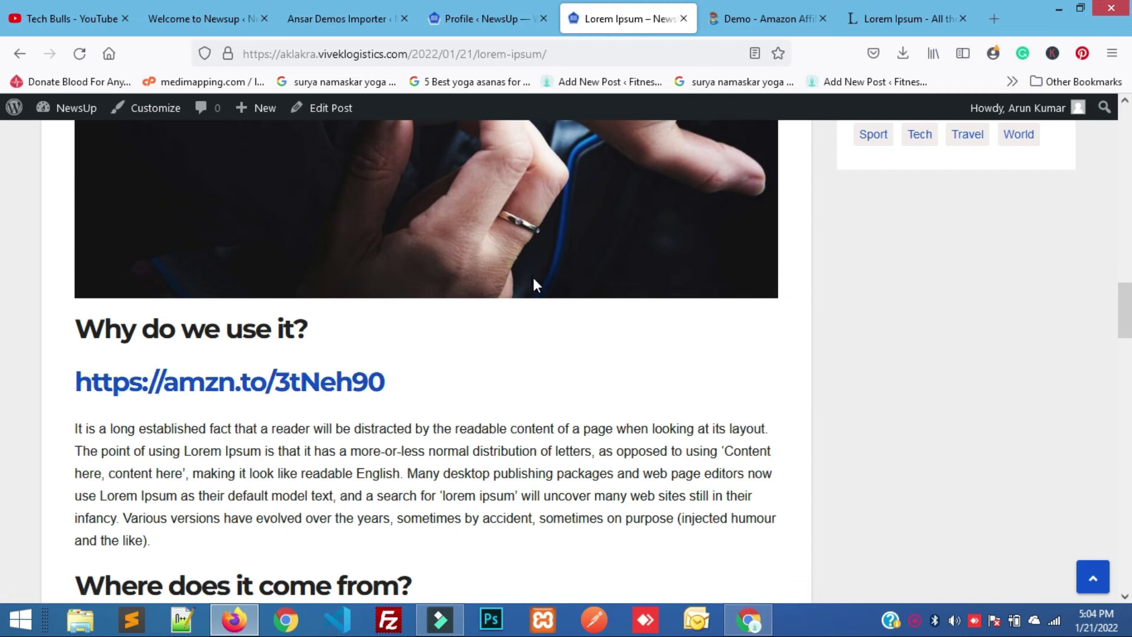
{"action": "left_click", "coordinate": [727, 2]}
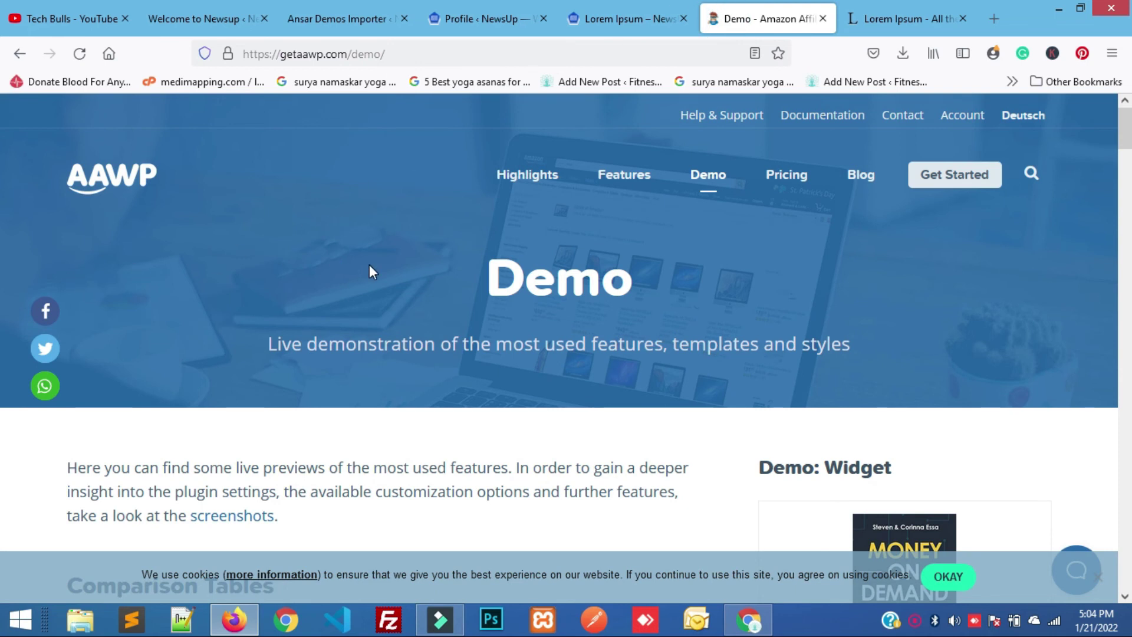
Browse the AAWP home and live demo pages, then highlight the amzn.to/3tNeh90 link in the post.
{"action": "scroll", "coordinate": [372, 271], "scroll_direction": "down", "scroll_amount": 1}
{"action": "scroll", "coordinate": [369, 264], "scroll_direction": "down", "scroll_amount": 5}
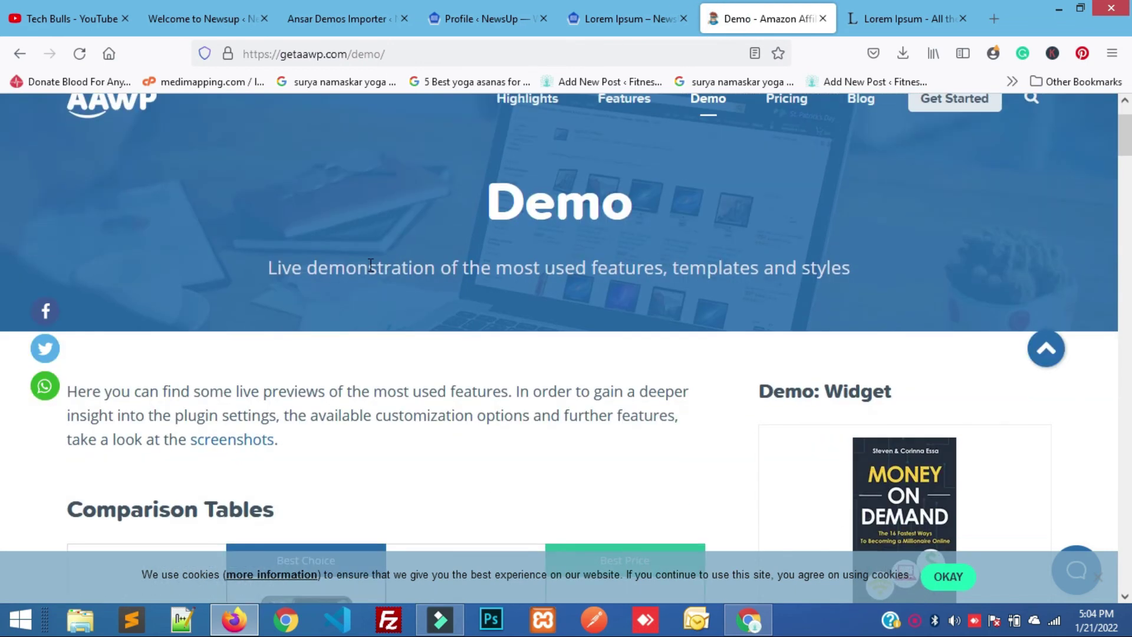
{"action": "scroll", "coordinate": [369, 264], "scroll_direction": "up", "scroll_amount": 5}
{"action": "scroll", "coordinate": [369, 264], "scroll_direction": "up", "scroll_amount": 1}
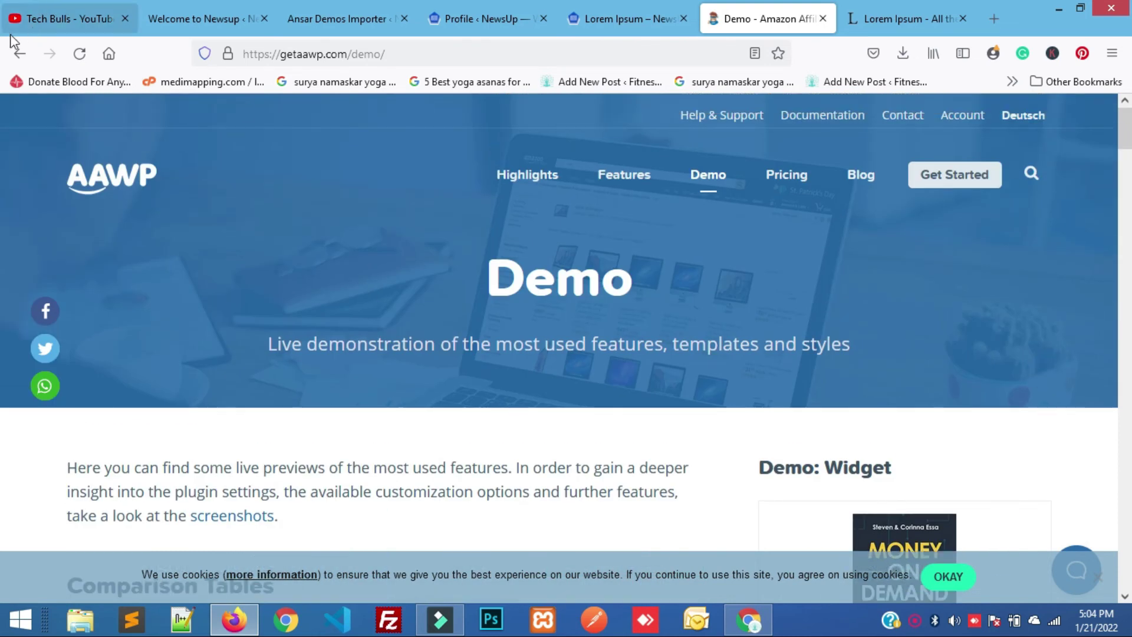
{"action": "left_click", "coordinate": [19, 57]}
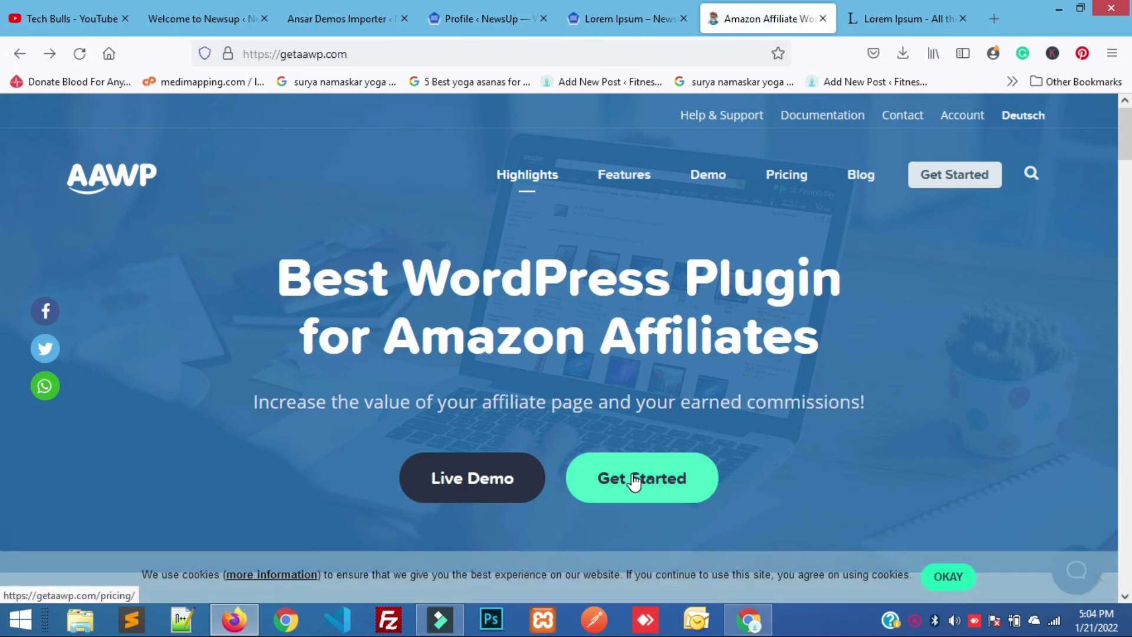
{"action": "scroll", "coordinate": [634, 481], "scroll_direction": "down", "scroll_amount": 2}
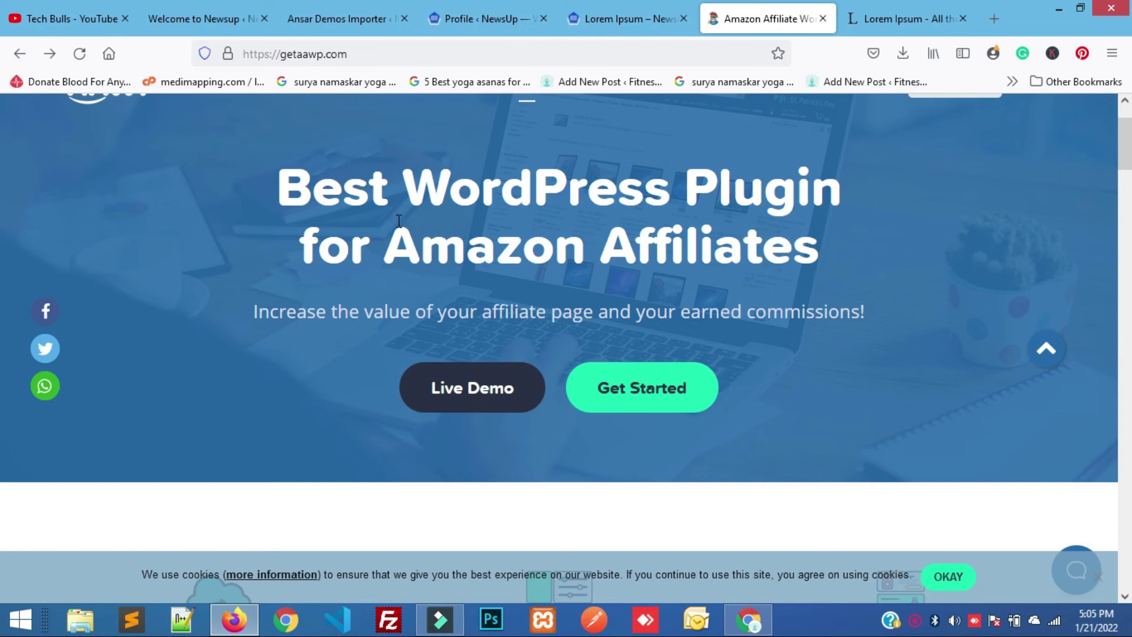
{"action": "left_click", "coordinate": [425, 399]}
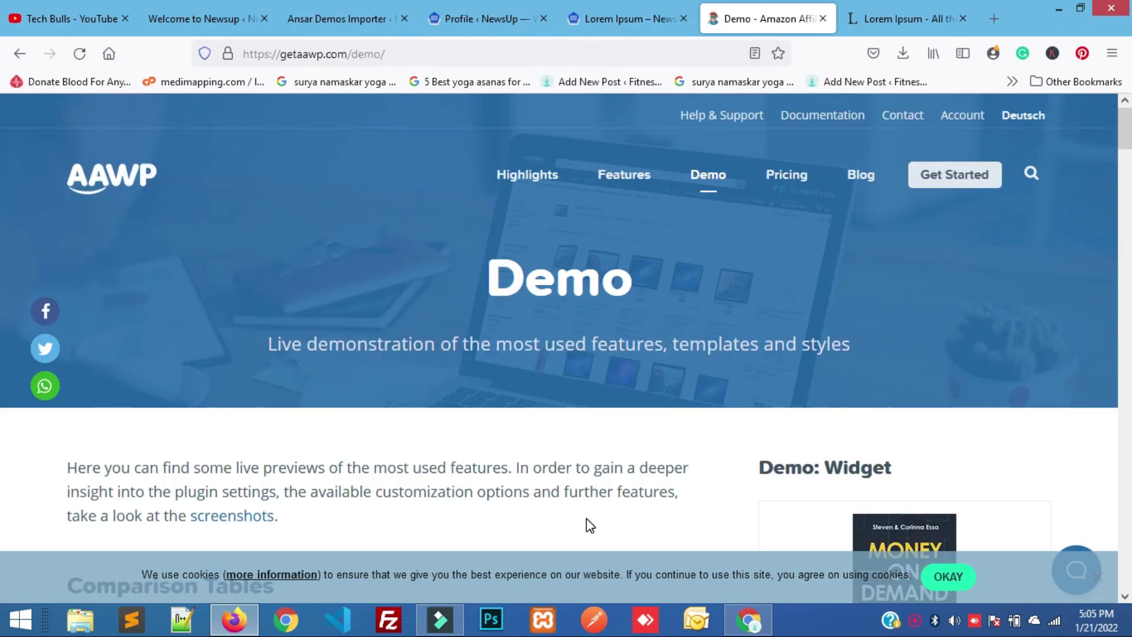
{"action": "scroll", "coordinate": [586, 523], "scroll_direction": "down", "scroll_amount": 1}
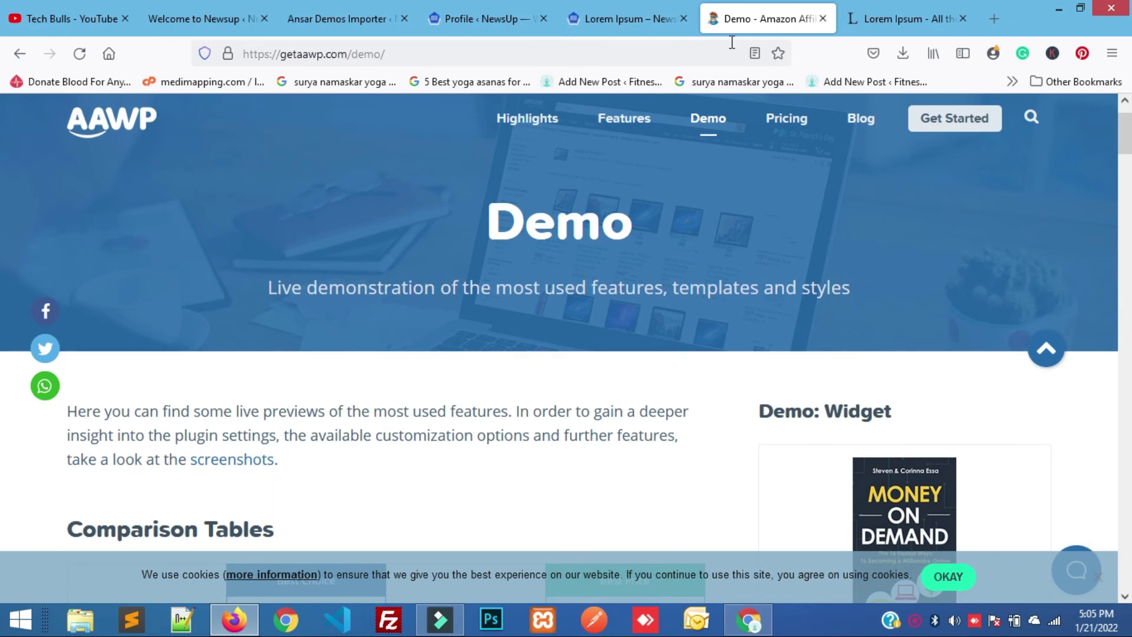
{"action": "left_click", "coordinate": [648, 19]}
{"action": "left_click_drag", "start_coordinate": [405, 371], "coordinate": [78, 406]}
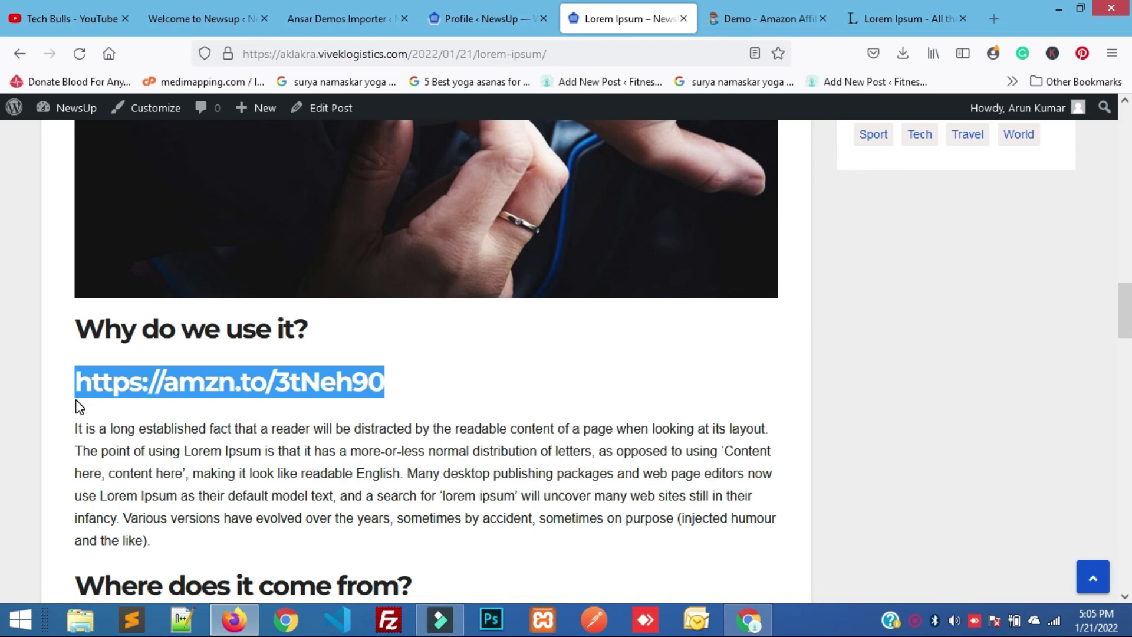
Deselect the short link and switch to the 'Demo - Amazon Affiliate' browser tab showing the AAWP demo.
{"action": "left_click", "coordinate": [443, 383]}
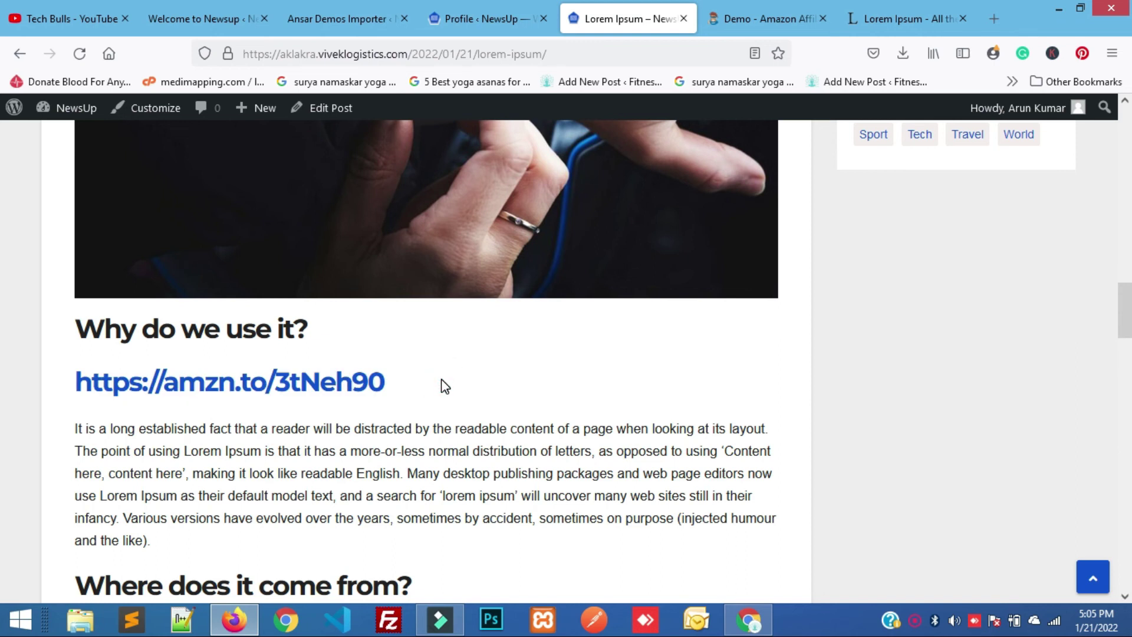
{"action": "left_click", "coordinate": [721, 10]}
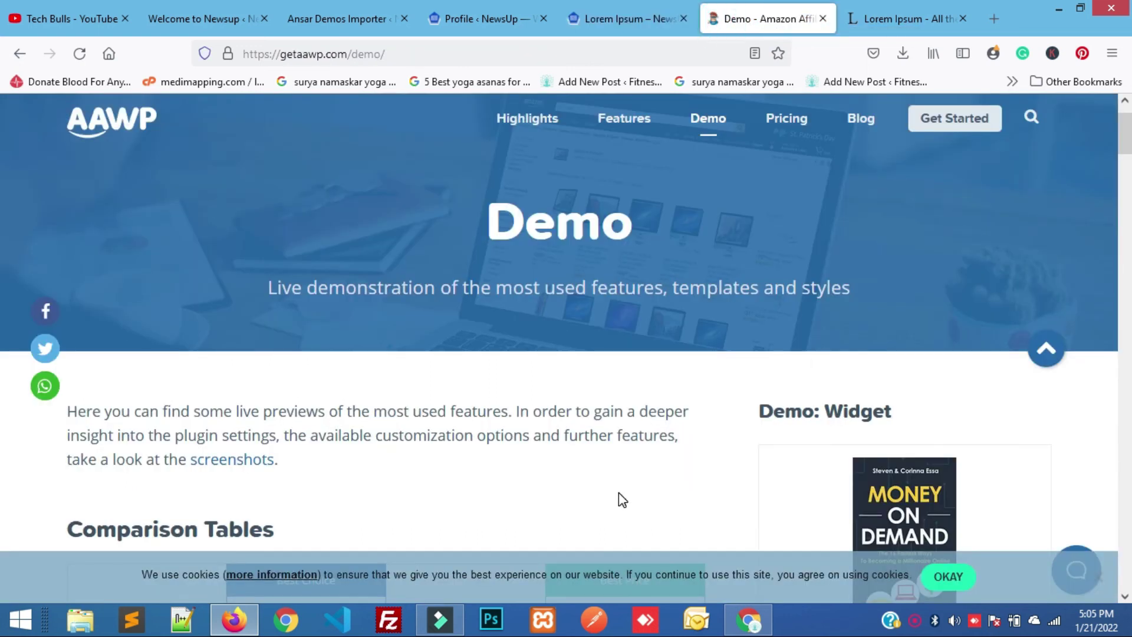
{"action": "scroll", "coordinate": [619, 498], "scroll_direction": "down", "scroll_amount": 4}
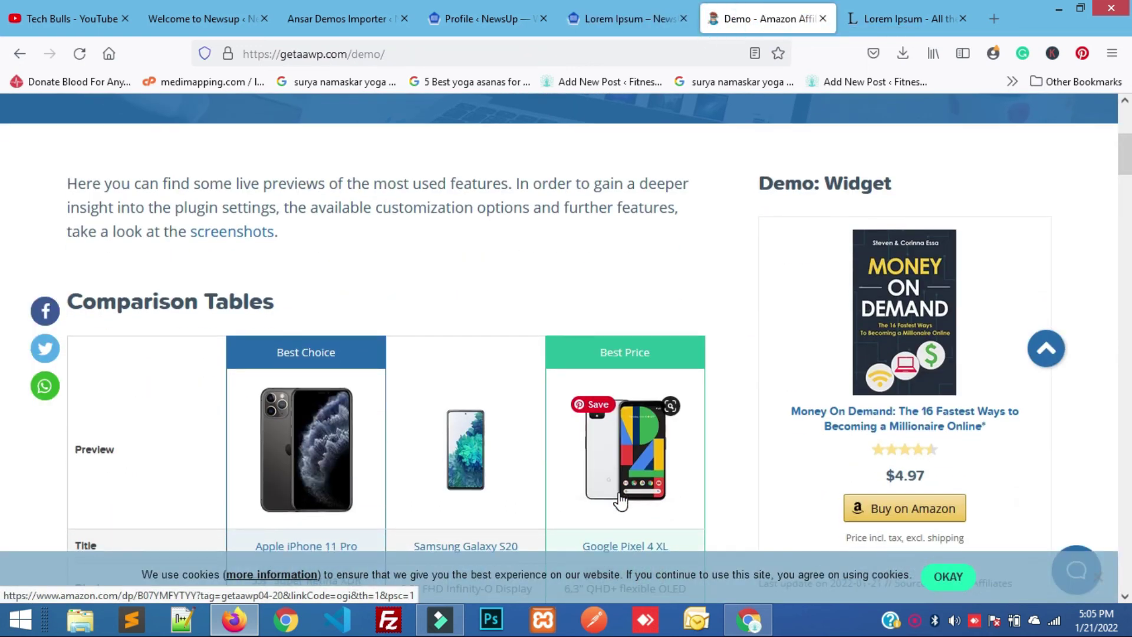
{"action": "scroll", "coordinate": [621, 500], "scroll_direction": "up", "scroll_amount": 1}
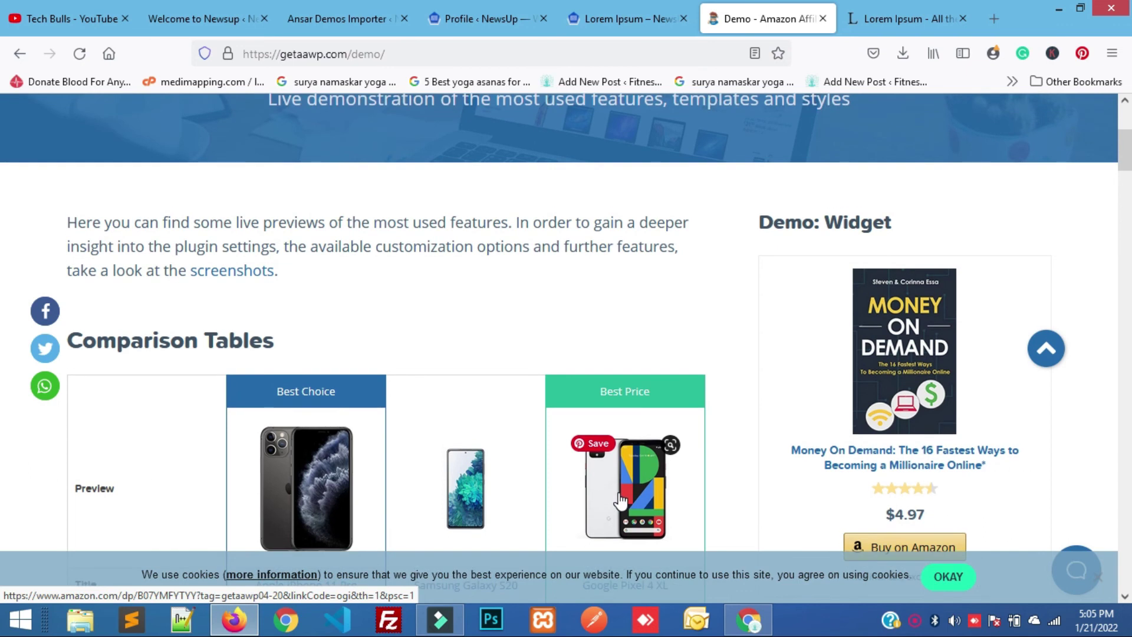